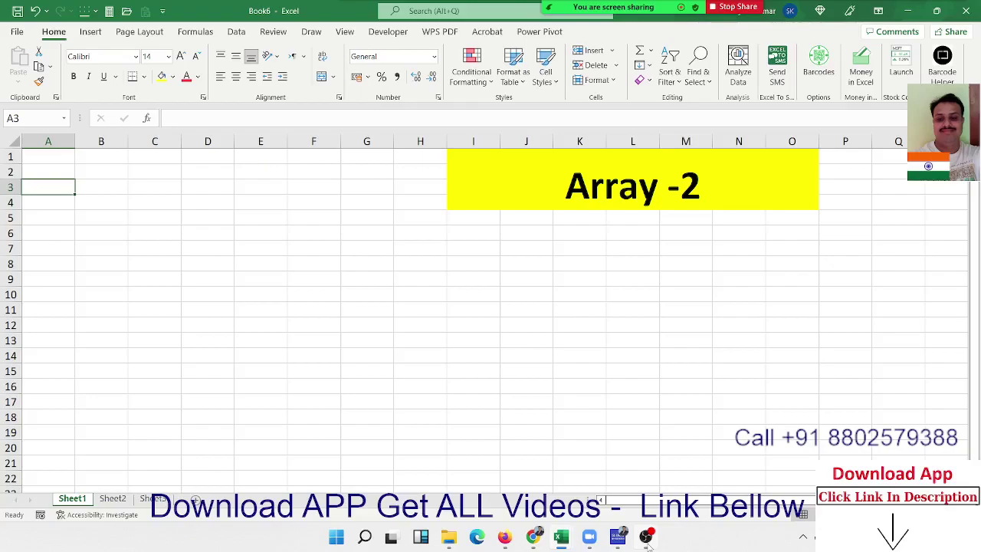
# - Enter the Qty heading in A1 with values 85, 36, 63, 63, 36 below it
pyautogui.click(94, 203)
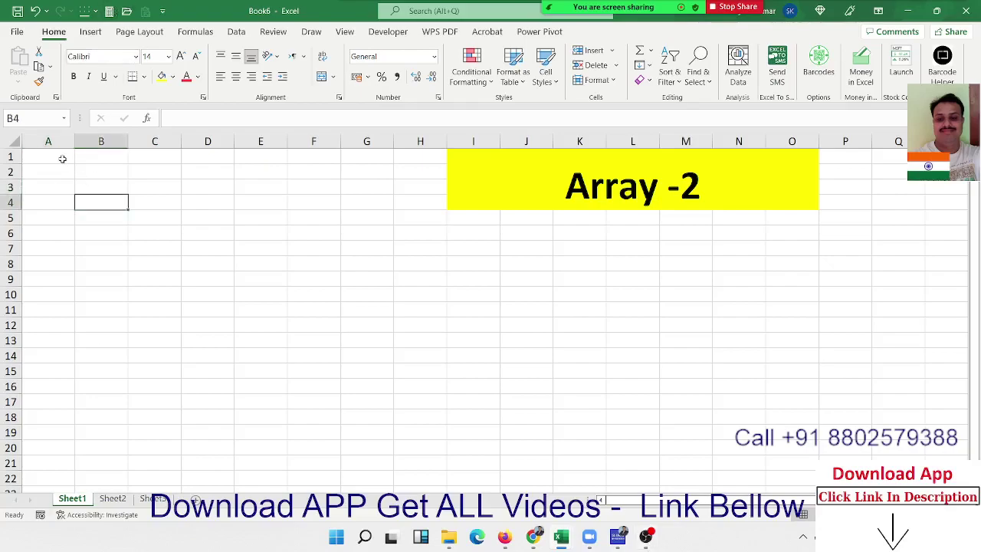
pyautogui.click(63, 159)
pyautogui.write('Qty')
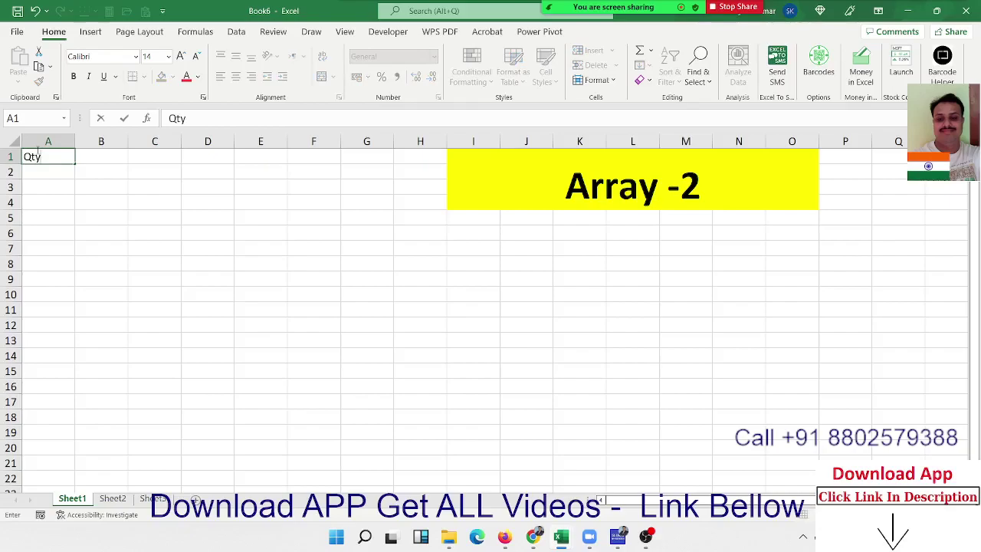
pyautogui.press('Return')
pyautogui.write('85')
pyautogui.press('Return')
pyautogui.write('36')
pyautogui.press('Return')
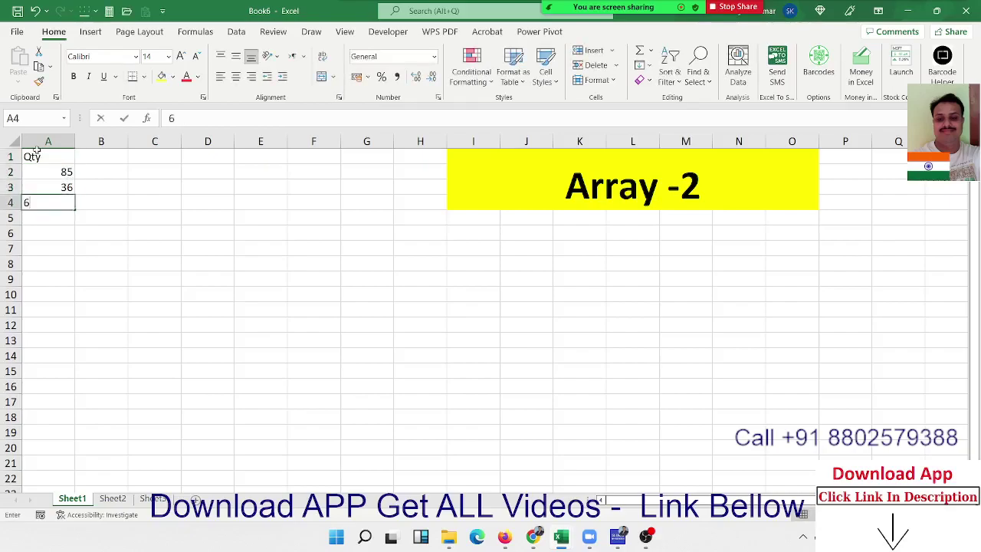
pyautogui.write('63')
pyautogui.press('Return')
pyautogui.write('63 36')
pyautogui.press('Return')
# - Enter the MRP heading in B1 with values 85, 36, 52, 36, 63 below it
pyautogui.click(36, 150)
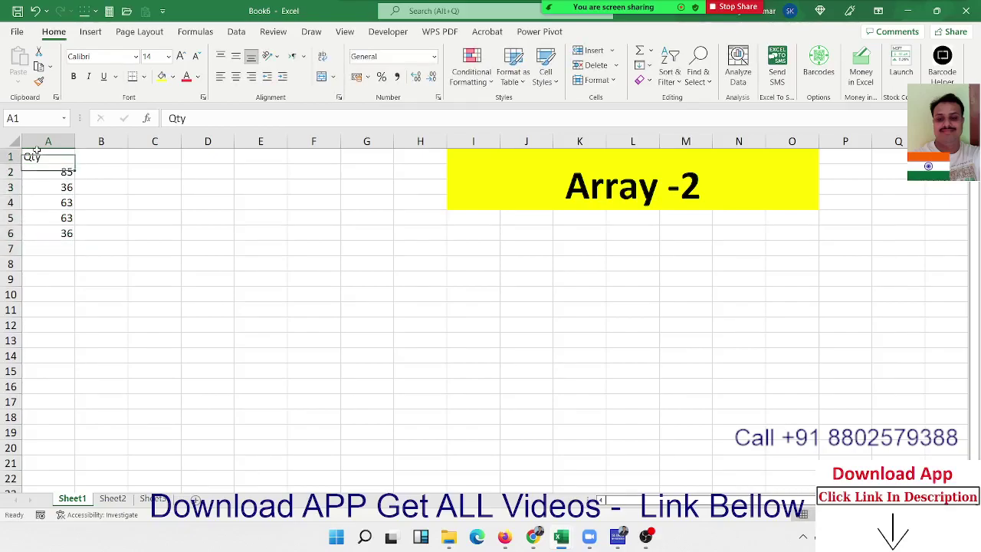
pyautogui.press('Right')
pyautogui.write('MR')
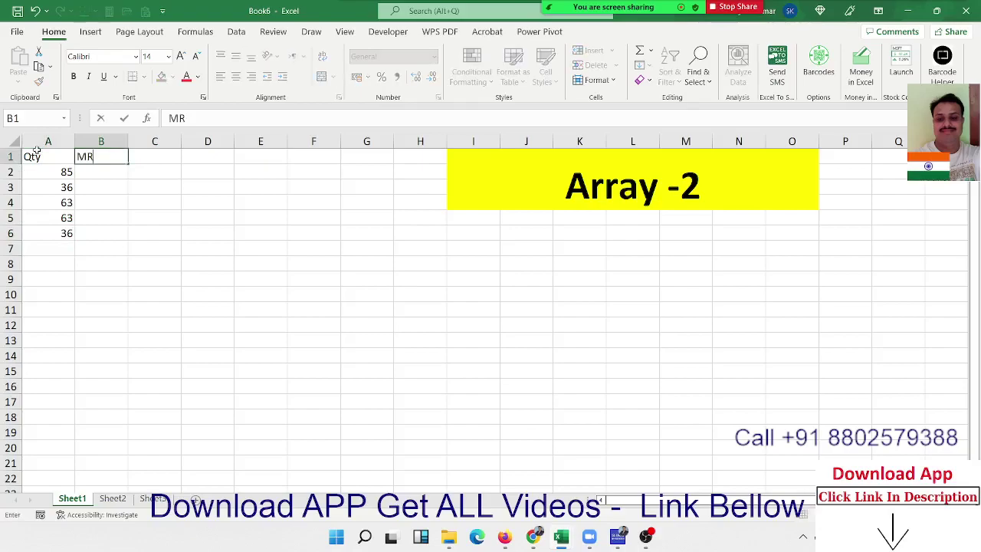
pyautogui.write('P')
pyautogui.press('Return')
pyautogui.write('85')
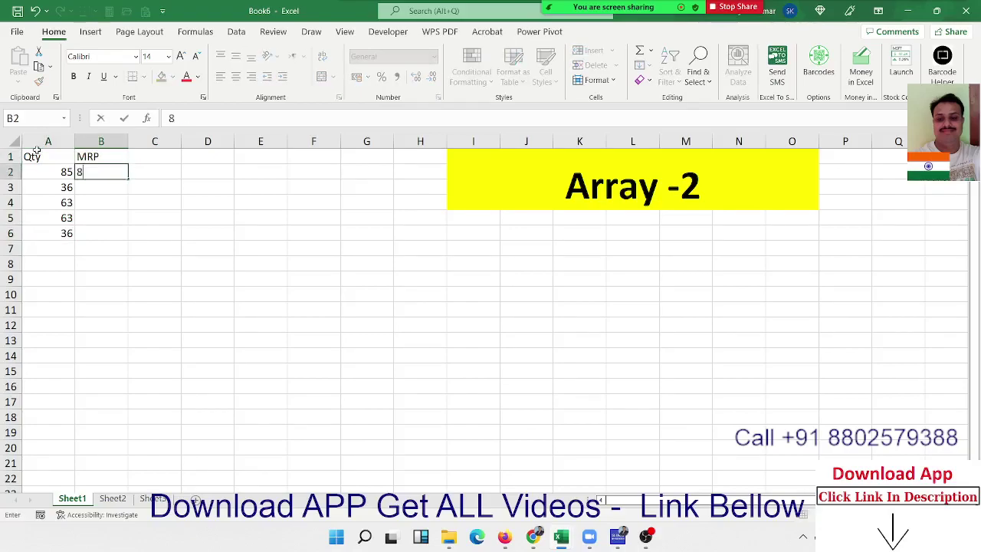
pyautogui.press('Return')
pyautogui.write('36')
pyautogui.press('Return')
pyautogui.write('52')
pyautogui.press('Return')
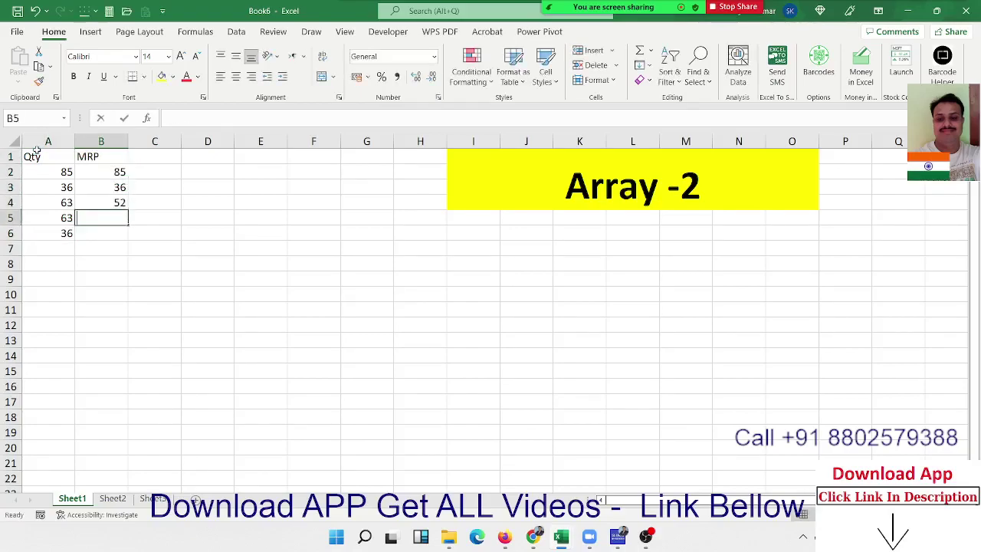
pyautogui.write('36')
pyautogui.press('Return')
pyautogui.write('63')
pyautogui.press('Return')
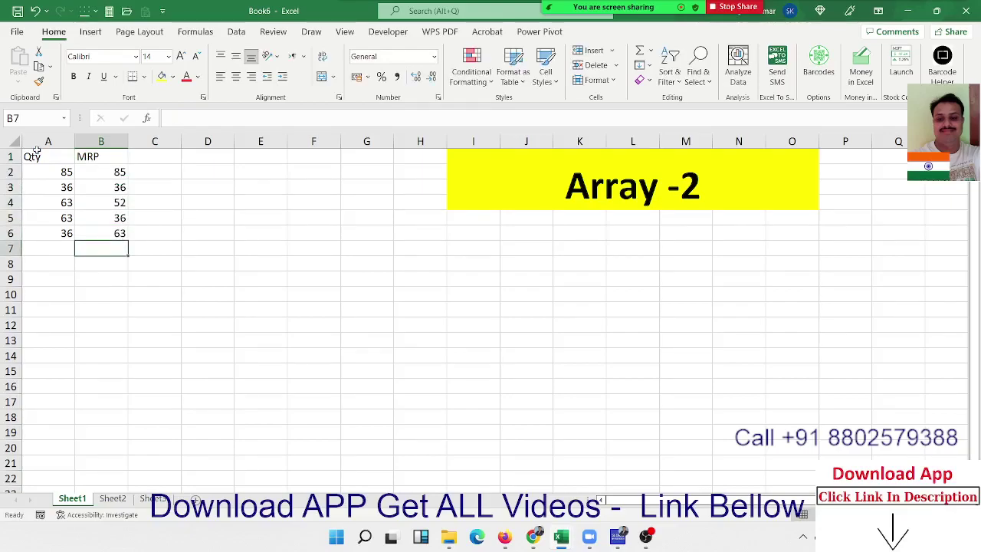
# - Type the label 'total' in cell A8
pyautogui.press('Down')
pyautogui.press('Left')
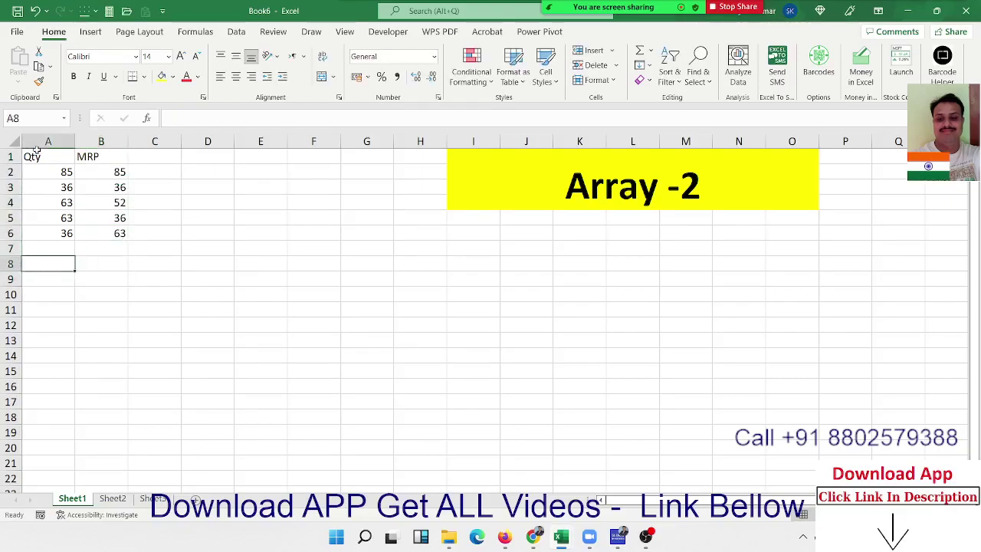
pyautogui.write('total')
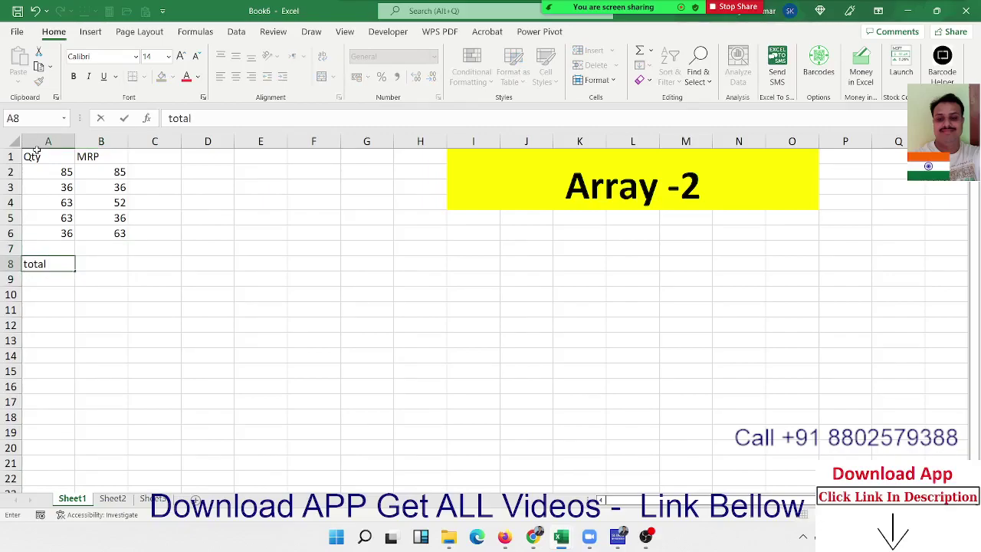
pyautogui.press('Return')
pyautogui.press('Up')
pyautogui.press('Right')
pyautogui.press('Up')
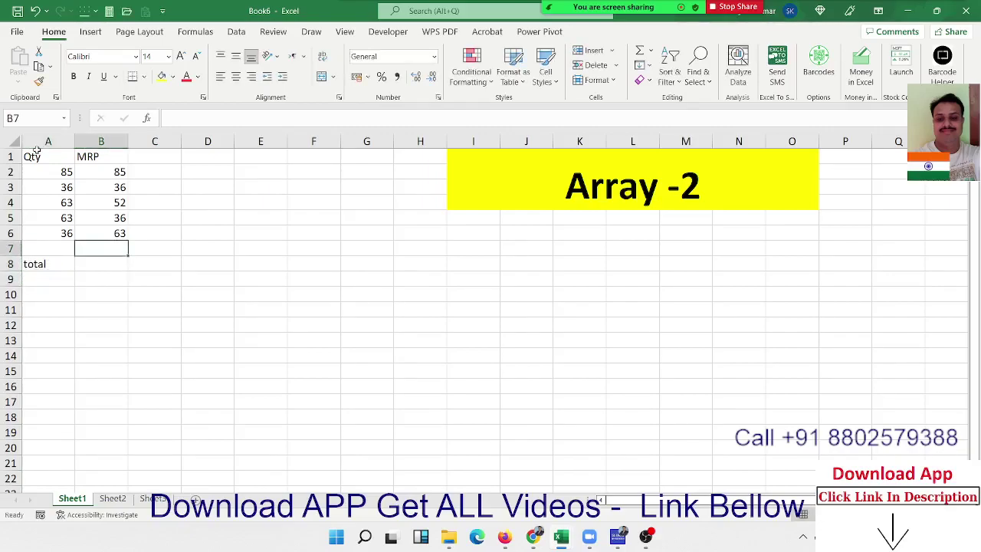
pyautogui.press('Up')
pyautogui.press('Up')
pyautogui.press('Up')
pyautogui.press('Up')
pyautogui.press('Up')
pyautogui.press('Right')
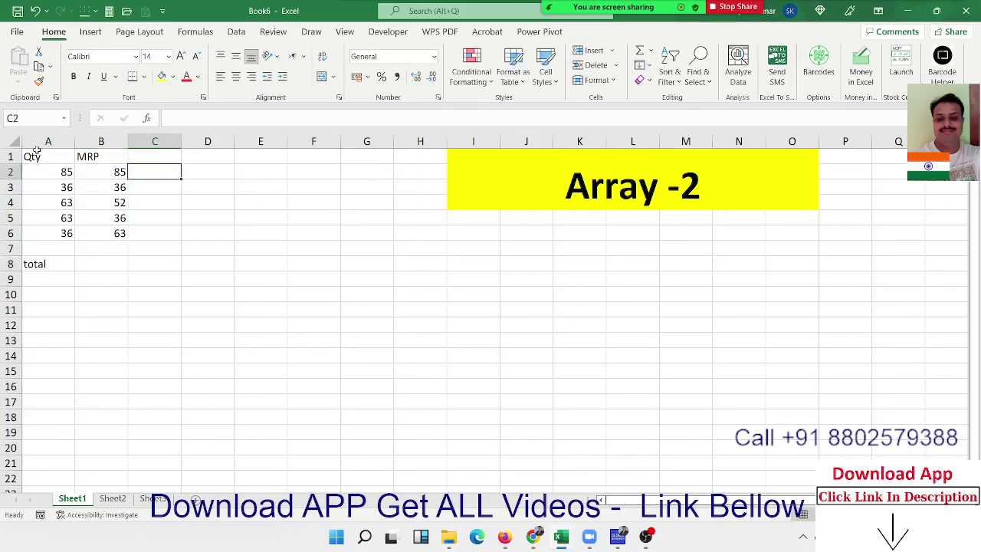
pyautogui.write('=')
pyautogui.press('Left')
pyautogui.write('*')
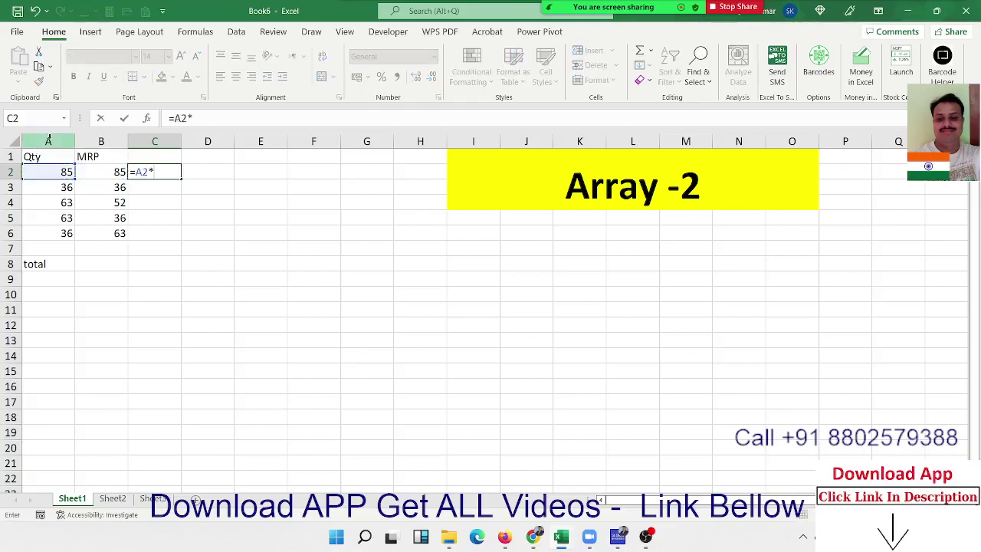
pyautogui.press('Left')
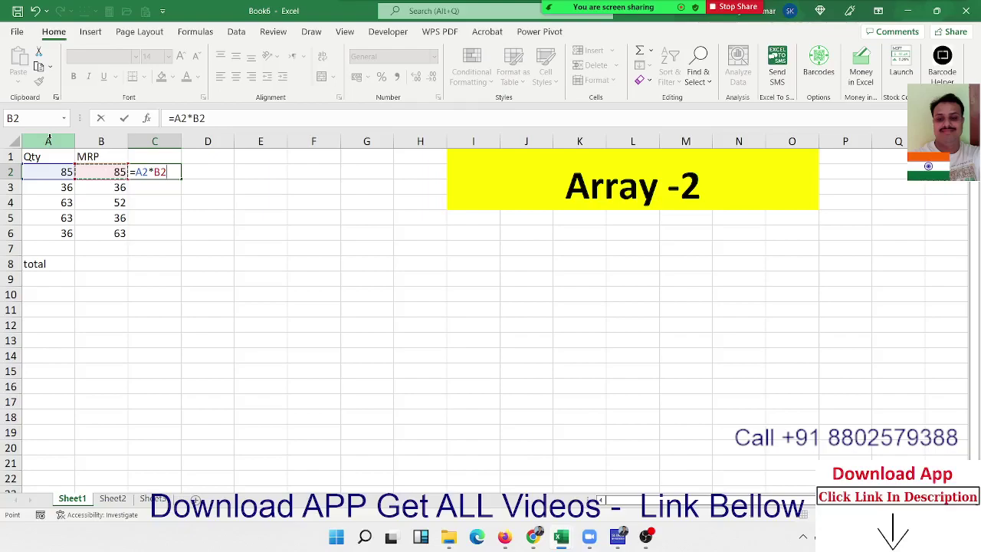
pyautogui.press('Return')
pyautogui.press('Left')
pyautogui.press('Down')
pyautogui.press('Down')
pyautogui.press('Down')
pyautogui.press('Right')
pyautogui.hotkey('shift', 'Up')
pyautogui.hotkey('shift', 'Up')
pyautogui.hotkey('shift', 'Up')
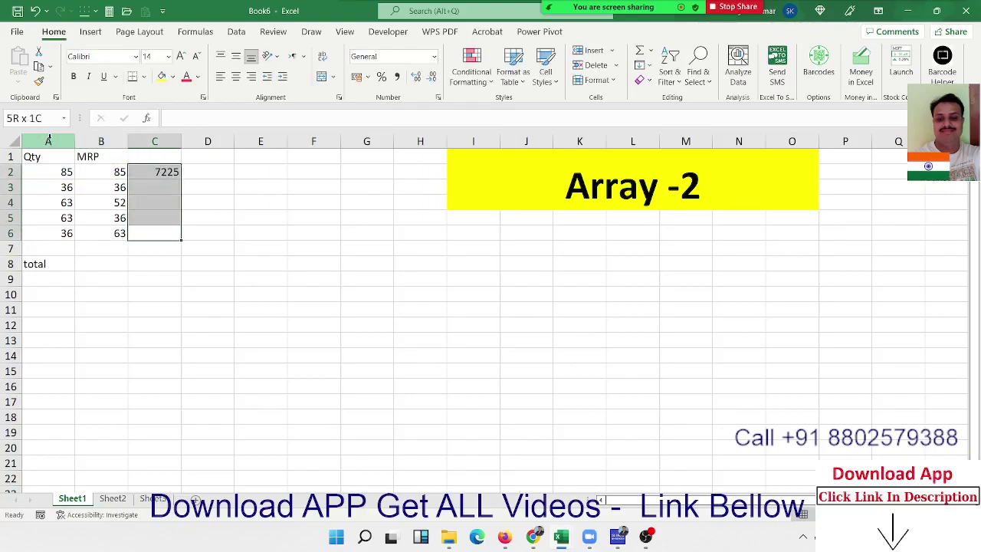
pyautogui.hotkey('ctrl', 'd')
pyautogui.press('Down')
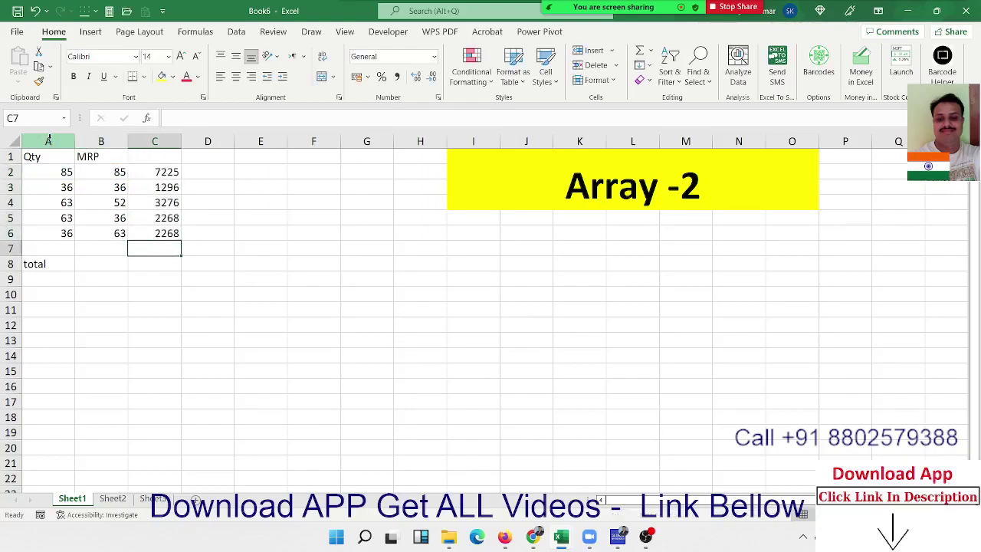
pyautogui.hotkey('alt', '=')
pyautogui.press('Return')
pyautogui.press('Up')
pyautogui.hotkey('ctrl', 'shift', 'Up')
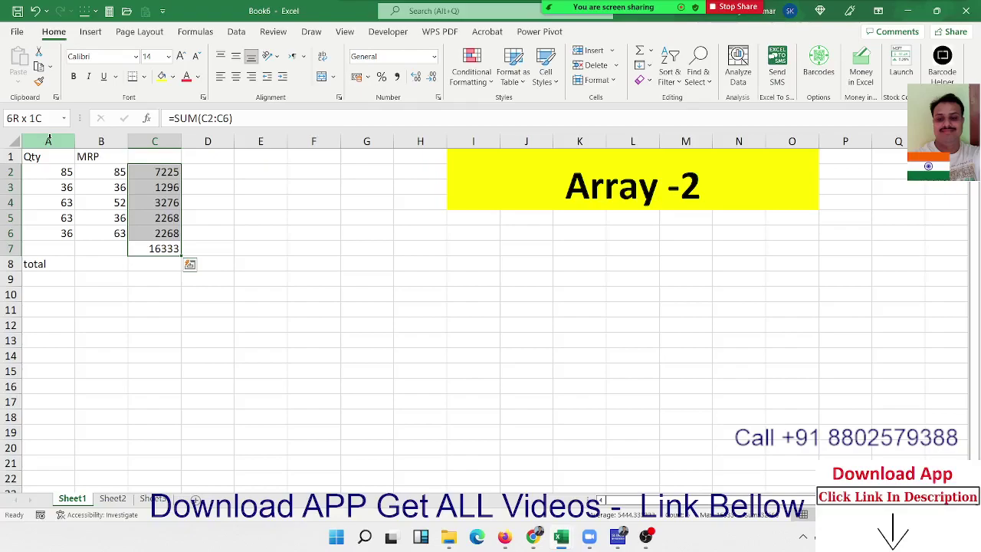
pyautogui.press('Delete')
pyautogui.press('Down')
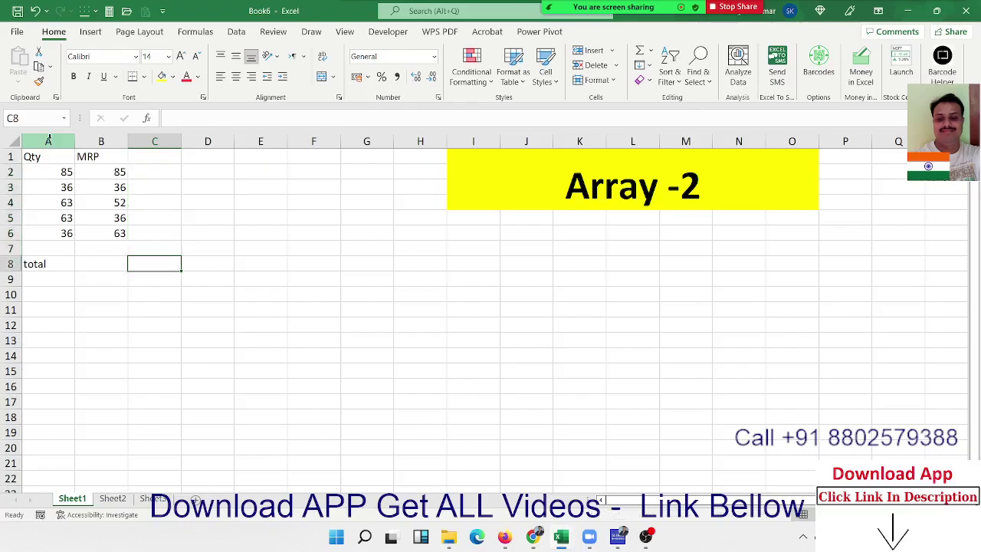
pyautogui.press('Left')
pyautogui.press('Left')
# - Enter =SUM(A2:A6*B2:B6) in B8 as a single formula totalling 16333
pyautogui.press('Right')
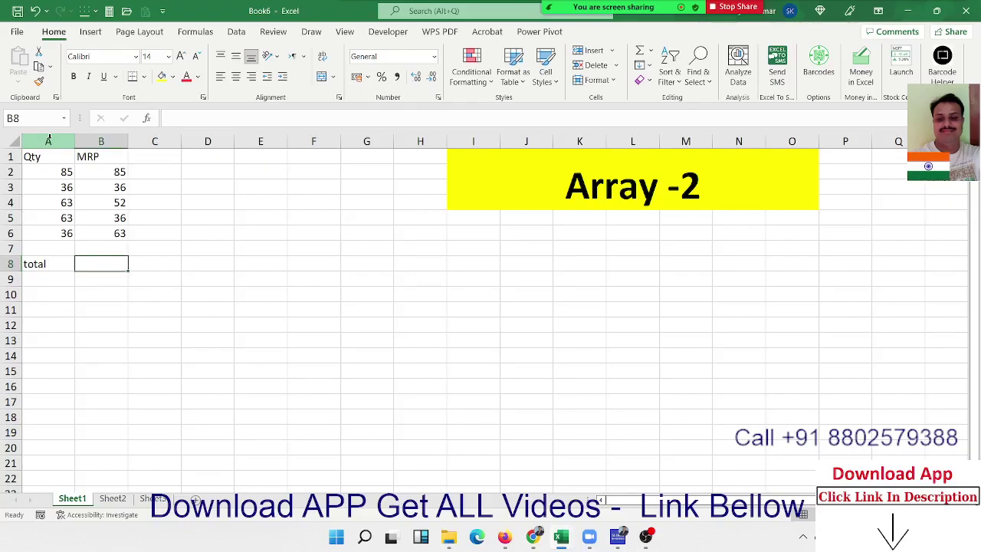
pyautogui.write('=SUM(')
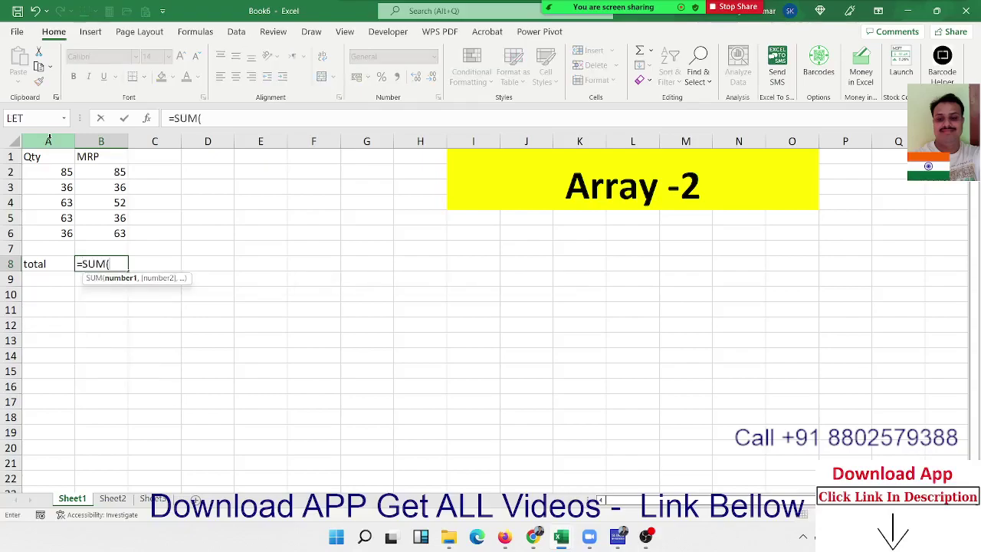
pyautogui.write('4')
pyautogui.press('BackSpace')
pyautogui.press('Up')
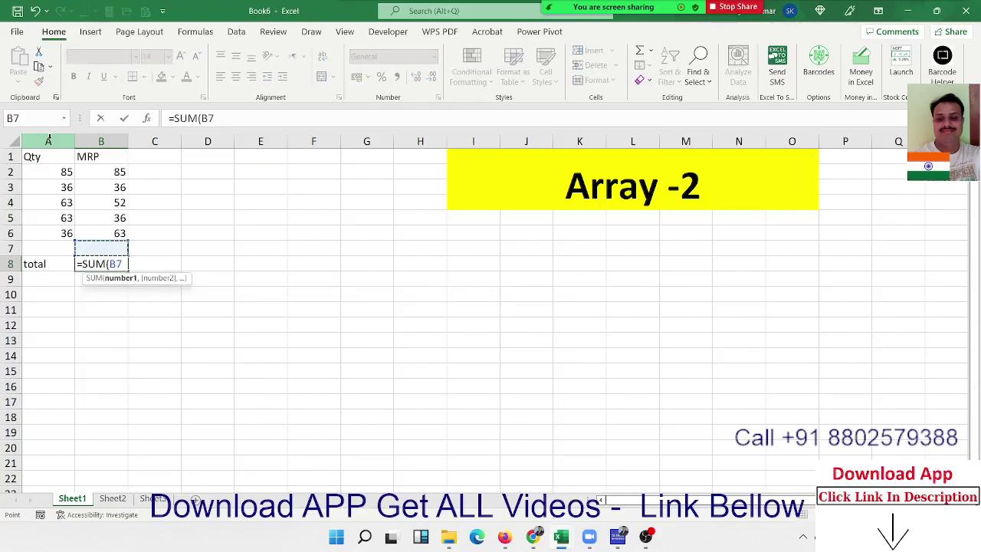
pyautogui.press('Left')
pyautogui.press('Up')
pyautogui.hotkey('shift', 'Up')
pyautogui.hotkey('shift', 'Up')
pyautogui.hotkey('shift', 'Up')
pyautogui.hotkey('shift', 'Down')
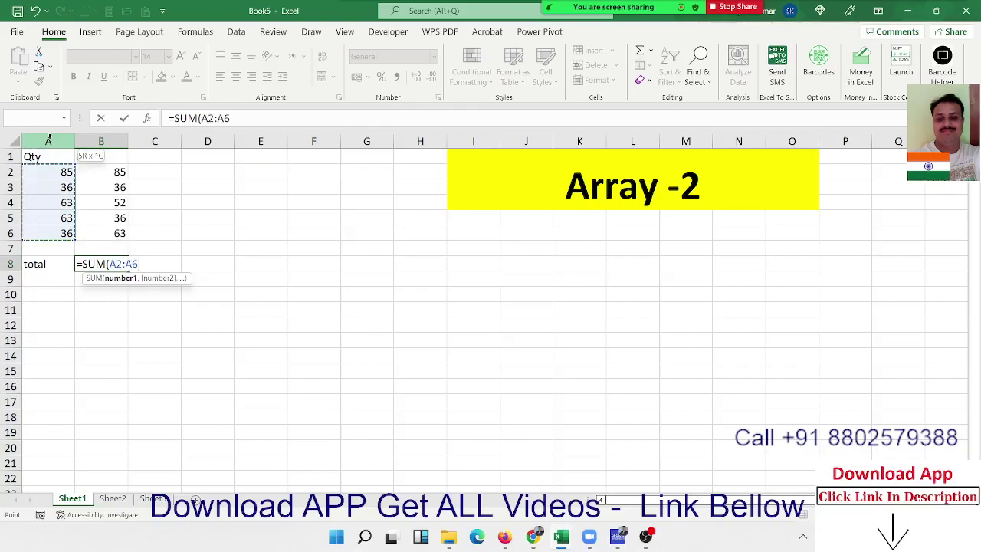
pyautogui.write('*')
pyautogui.press('Right')
pyautogui.press('Up')
pyautogui.press('Left')
pyautogui.press('Up')
pyautogui.hotkey('shift', 'Up')
pyautogui.hotkey('shift', 'Up')
pyautogui.hotkey('shift', 'Up')
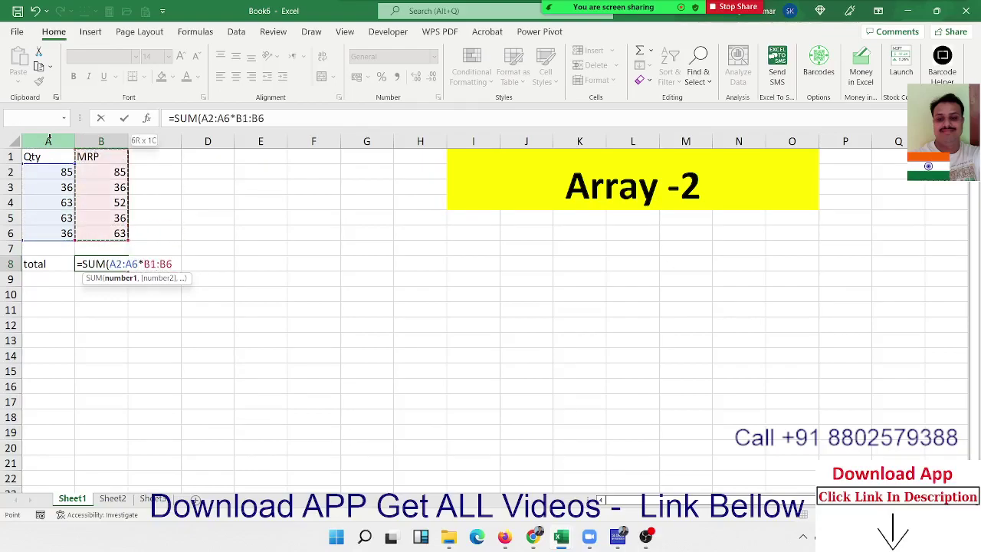
pyautogui.hotkey('shift', 'Down')
pyautogui.press('Return')
pyautogui.press('Up')
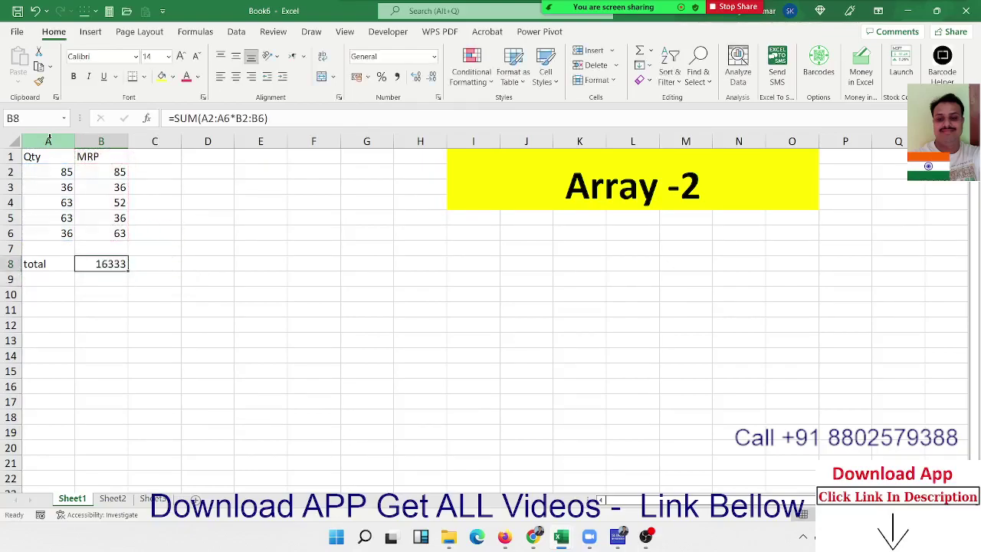
# - Start a SUMPRODUCT formula in C8 with A2:A6 as the first array
pyautogui.press('Right')
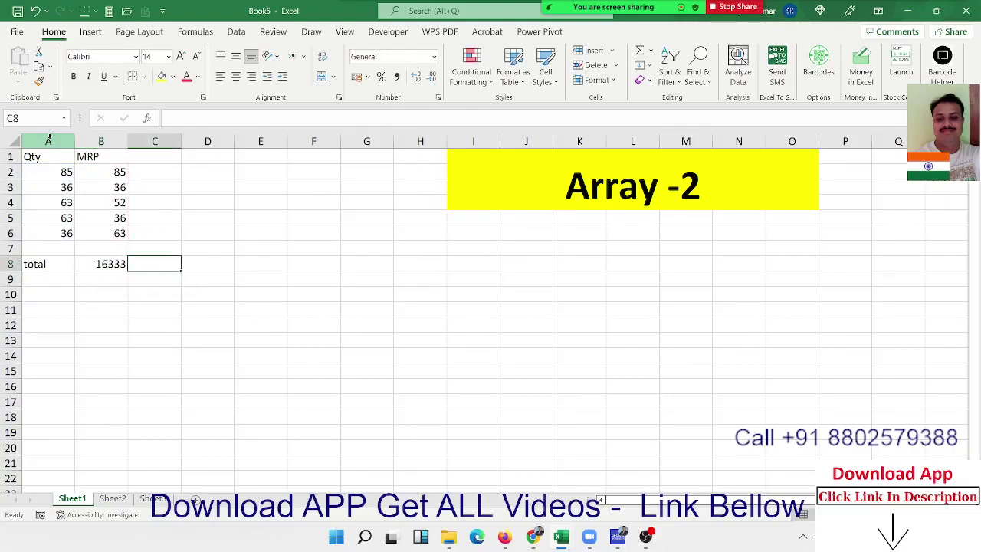
pyautogui.write('=sub')
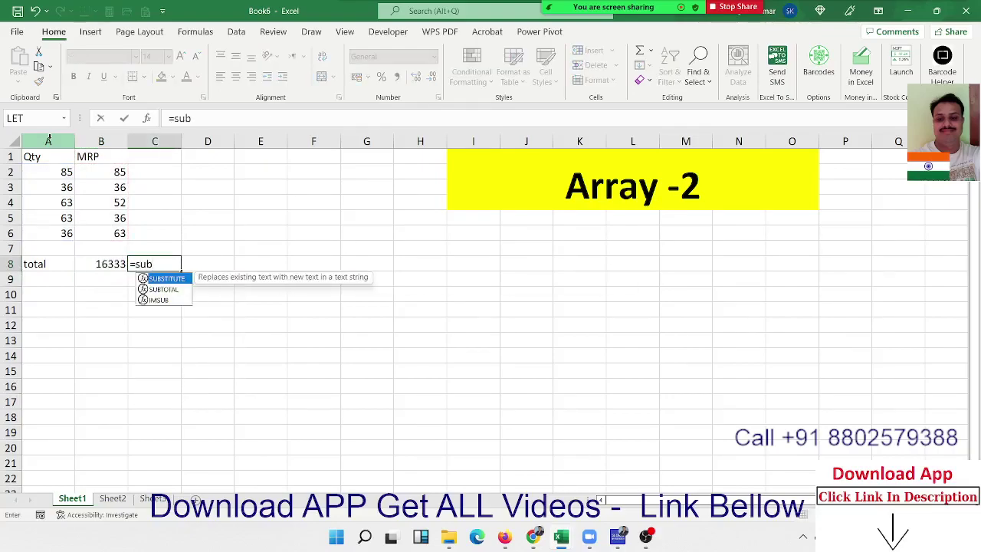
pyautogui.press('BackSpace')
pyautogui.write('m')
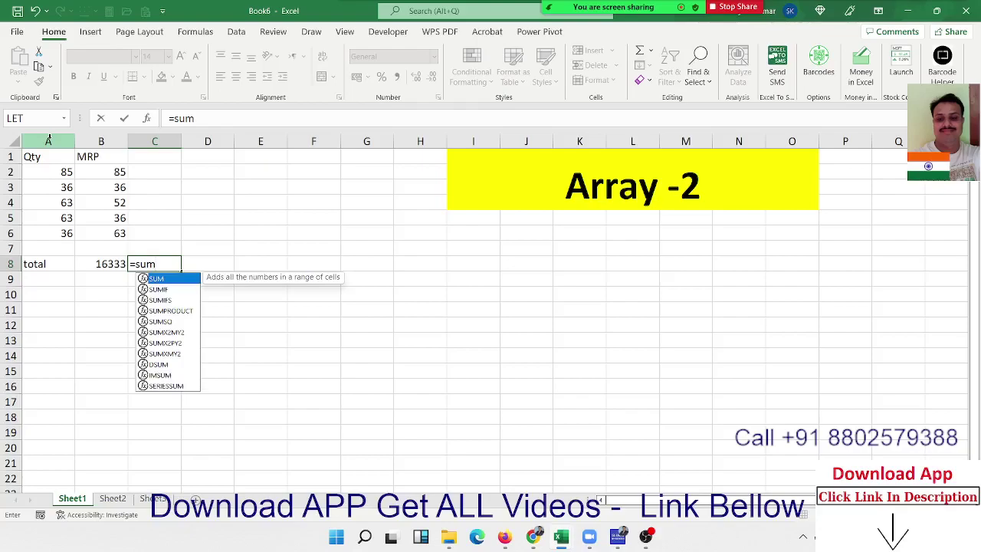
pyautogui.press('Down')
pyautogui.press('Down')
pyautogui.press('Down')
pyautogui.press('Tab')
pyautogui.press('Up')
pyautogui.press('Left')
pyautogui.press('Up')
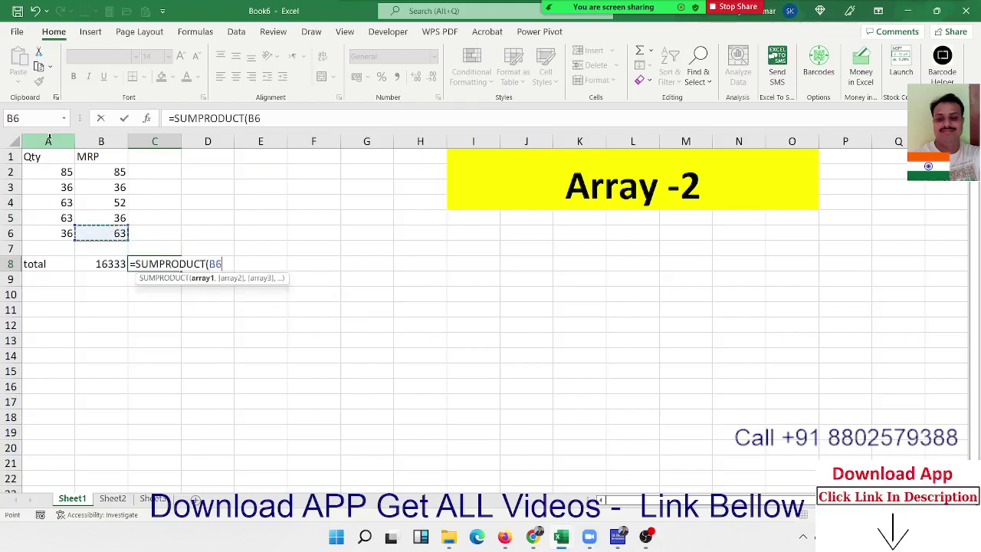
pyautogui.press('Left')
pyautogui.hotkey('shift', 'Up')
pyautogui.hotkey('shift', 'Up')
pyautogui.hotkey('shift', 'Up')
pyautogui.hotkey('shift', 'Down')
# - Complete it as =SUMPRODUCT(A2:A6,B2:B6), replacing the stray multiply sign with a comma
pyautogui.write('*')
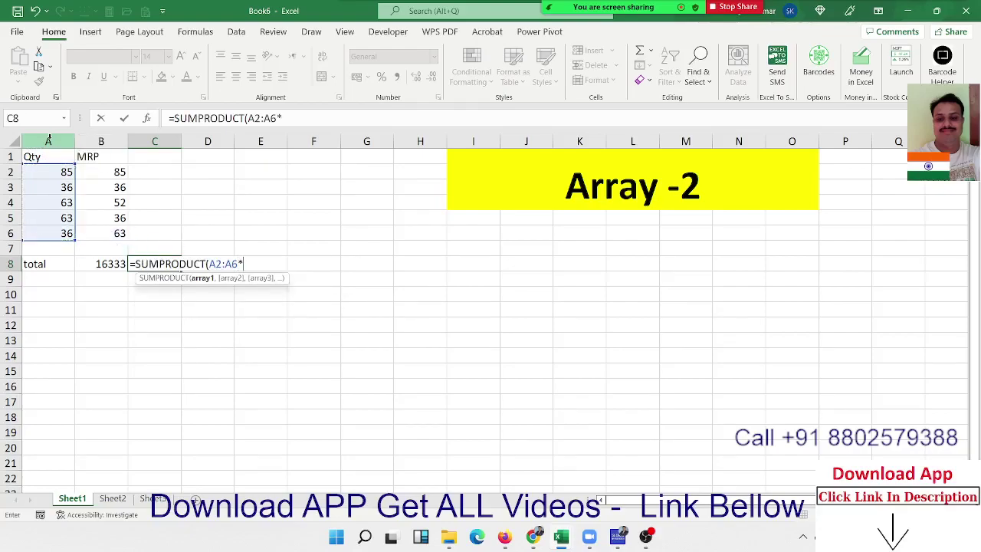
pyautogui.press('Up')
pyautogui.press('Left')
pyautogui.press('Up')
pyautogui.press('BackSpace')
pyautogui.press('BackSpace')
pyautogui.press('BackSpace')
pyautogui.write(',')
pyautogui.press('Up')
pyautogui.press('Up')
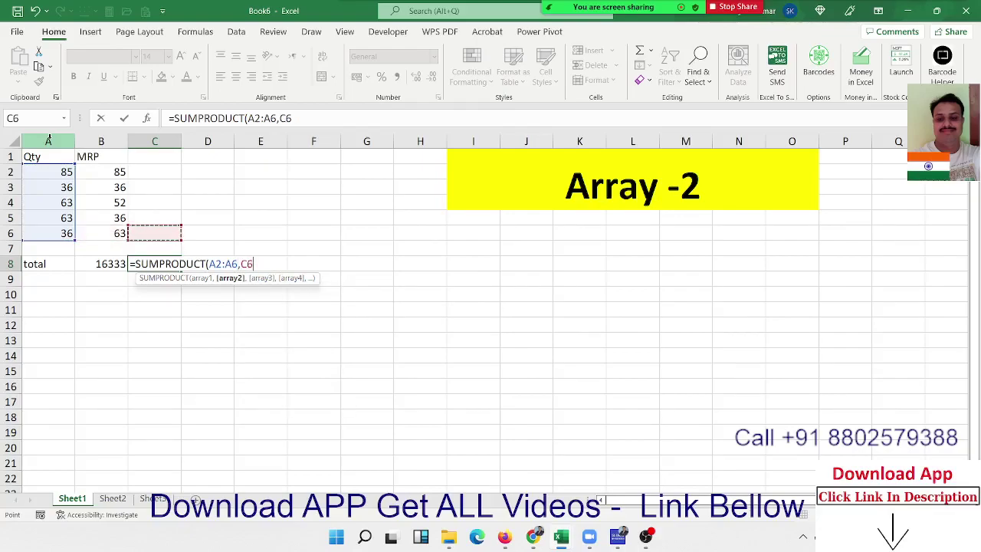
pyautogui.press('Left')
pyautogui.hotkey('shift', 'Up')
pyautogui.hotkey('shift', 'Up')
pyautogui.hotkey('shift', 'Up')
pyautogui.hotkey('shift', 'Down')
pyautogui.press('Return')
pyautogui.press('Up')
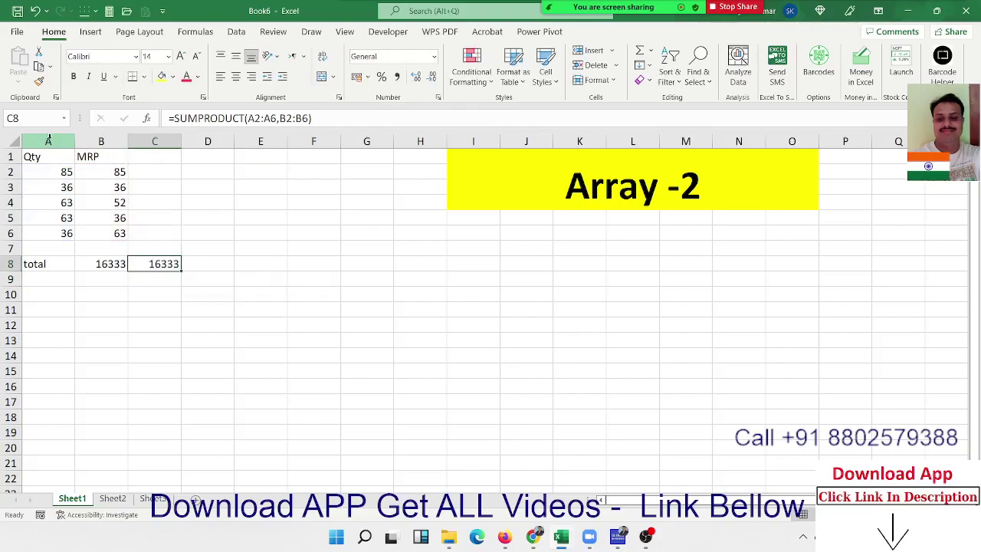
pyautogui.press('Left')
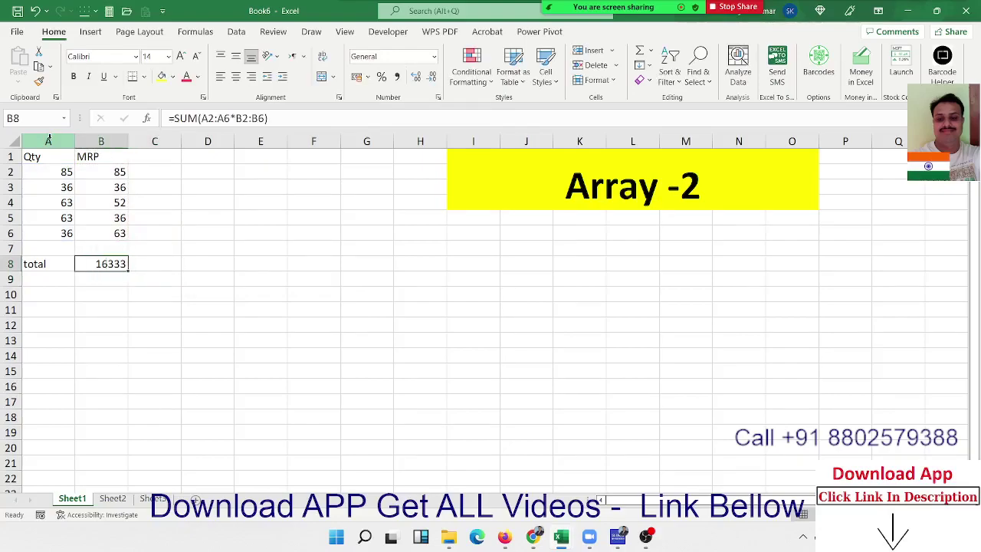
# - Clear the total row 8
pyautogui.hotkey('shift', 'Left')
pyautogui.press('Delete')
pyautogui.press('Up')
pyautogui.press('Up')
pyautogui.press('Up')
pyautogui.press('Up')
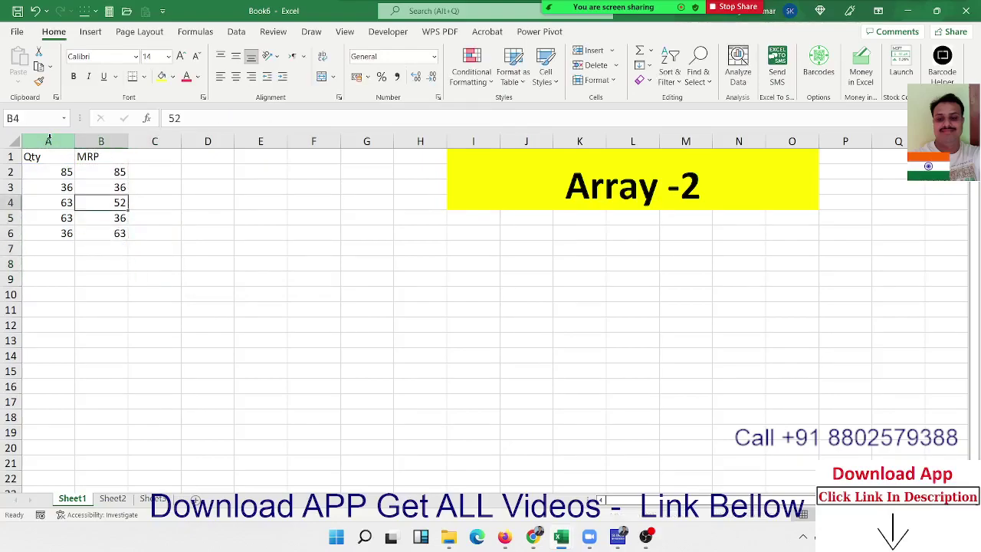
pyautogui.press('Up')
pyautogui.press('Up')
pyautogui.press('Up')
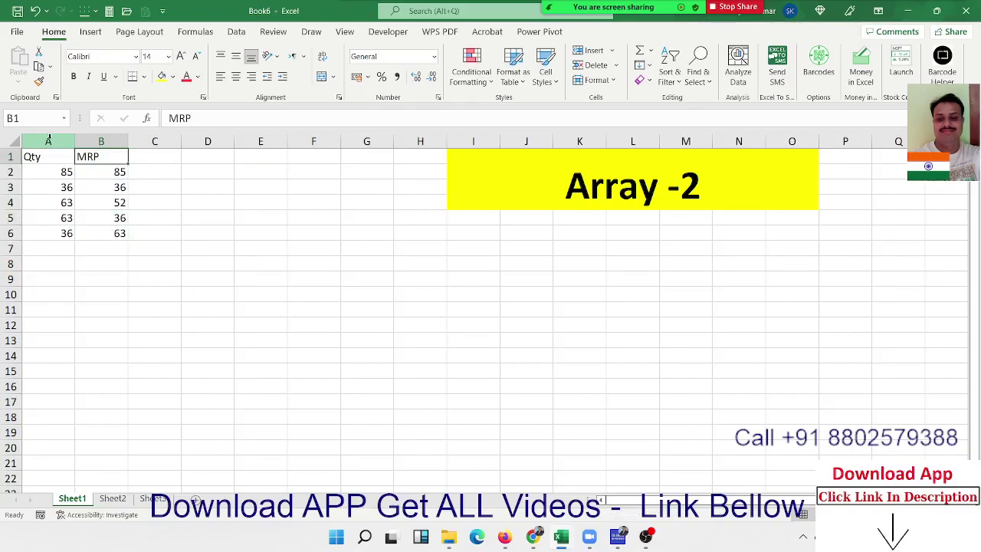
# - Retitle column B as Amt with amounts 5222, 3365, 2563, 3225, 6325 in B2:B6
pyautogui.write('A')
pyautogui.write('mt')
pyautogui.press('Return')
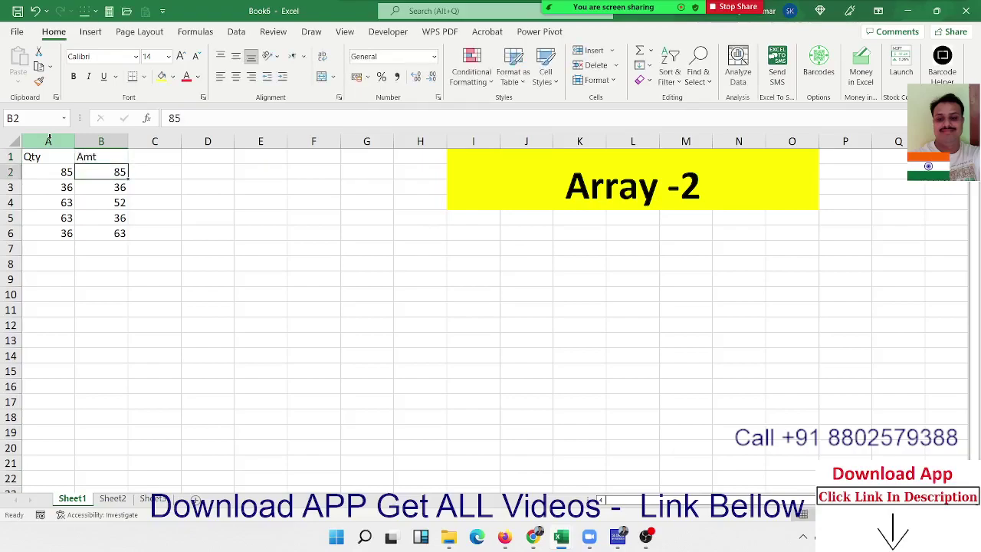
pyautogui.write('5')
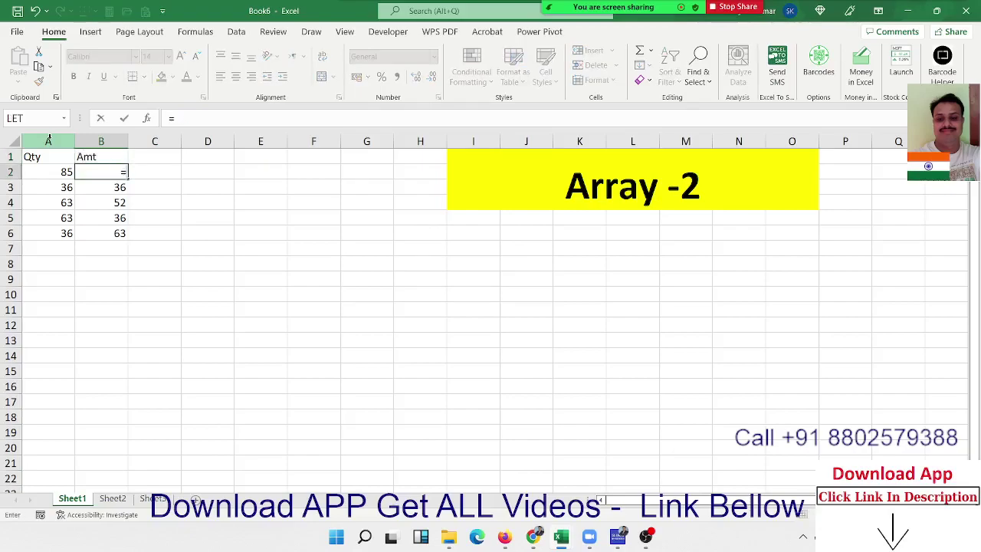
pyautogui.write('222')
pyautogui.press('Return')
pyautogui.write('33')
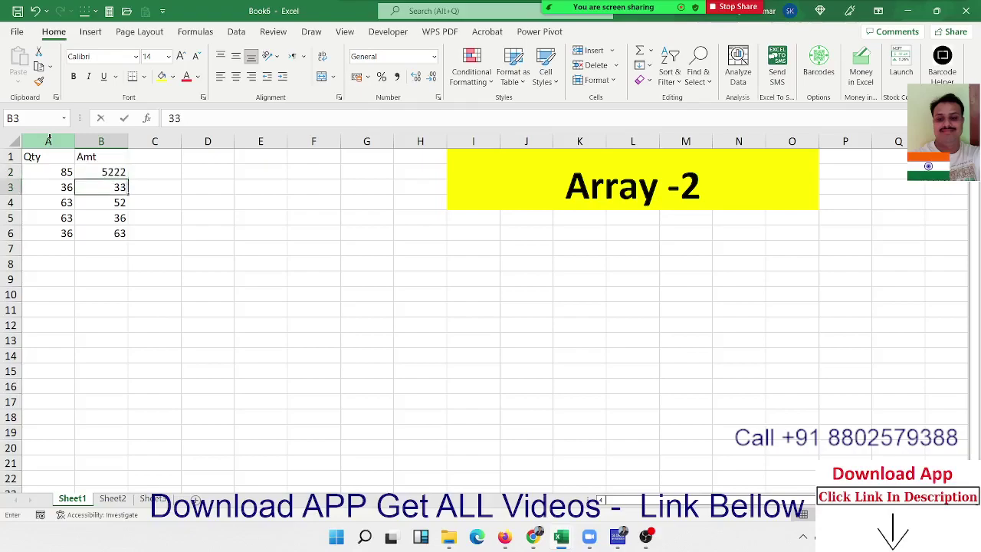
pyautogui.write('65')
pyautogui.press('Return')
pyautogui.write('2563')
pyautogui.press('Return')
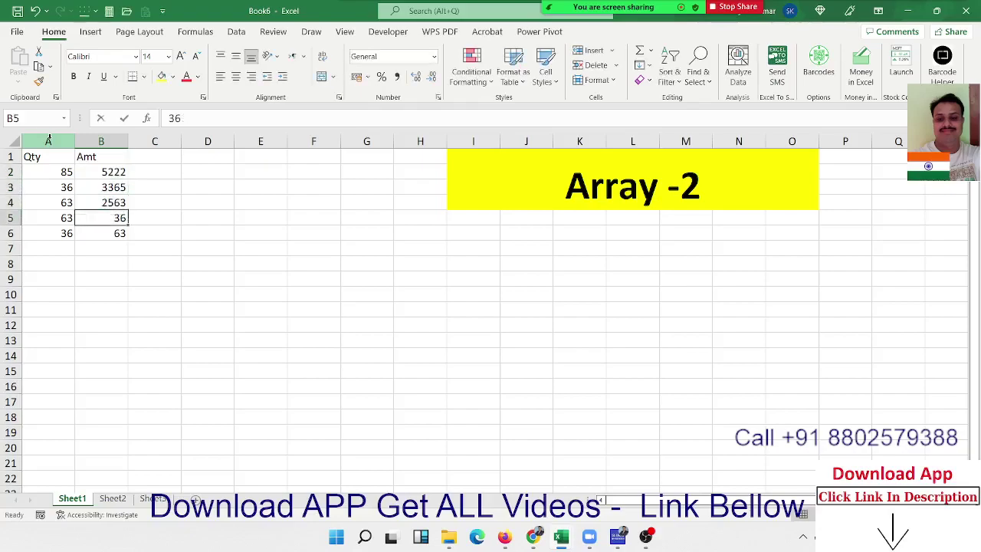
pyautogui.write('3225')
pyautogui.press('Return')
pyautogui.write('632')
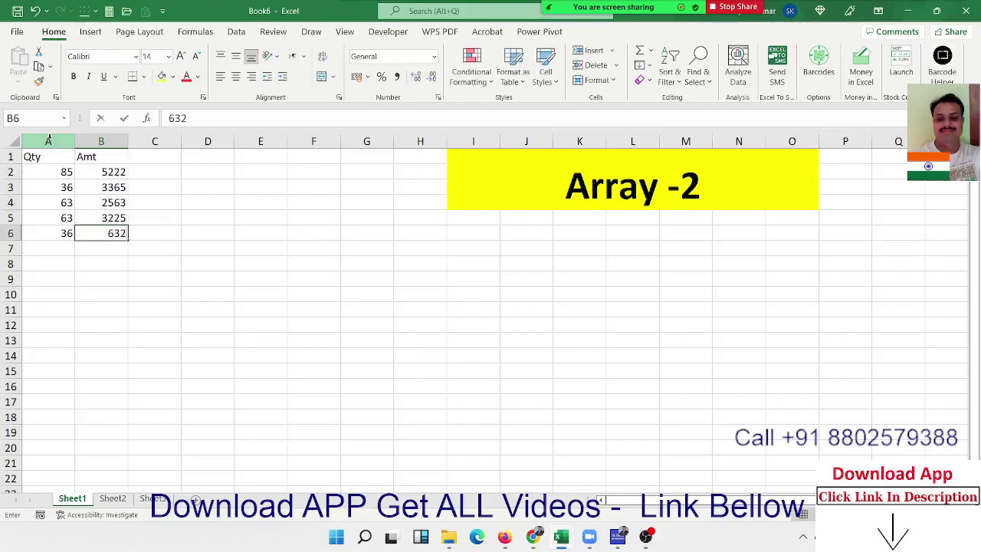
pyautogui.write('5')
pyautogui.press('Return')
pyautogui.press('Right')
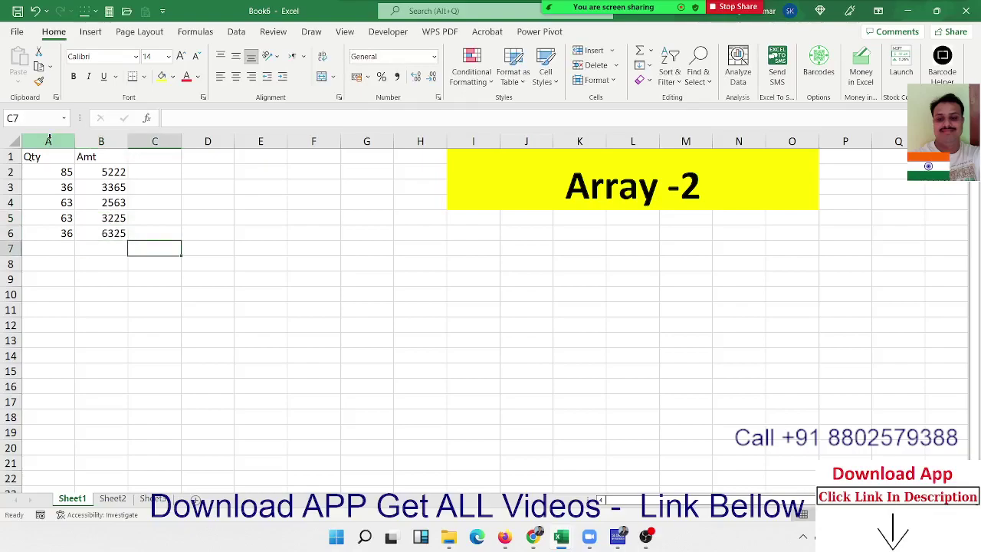
pyautogui.press('Up')
pyautogui.press('Up')
pyautogui.press('Up')
pyautogui.press('Up')
pyautogui.press('Up')
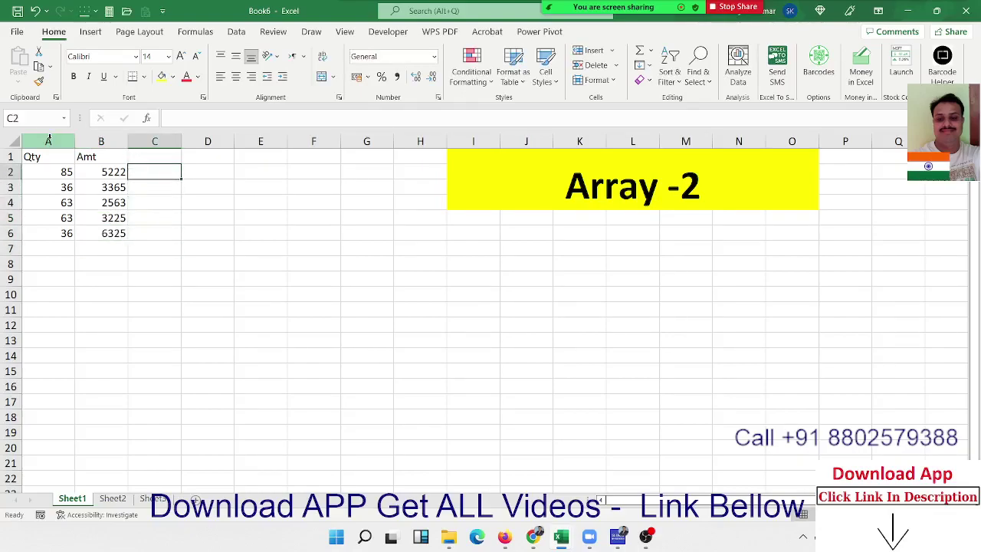
pyautogui.write('=')
pyautogui.press('Left')
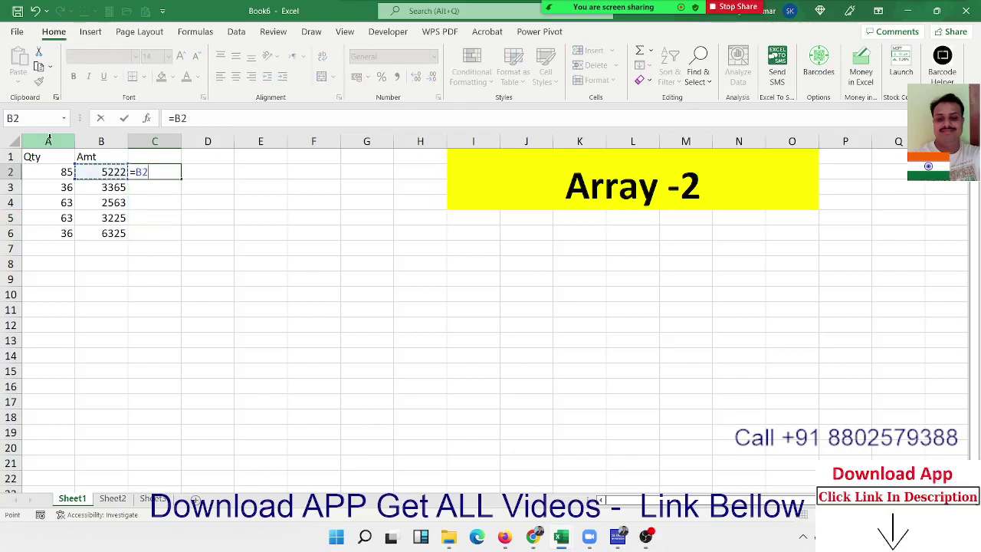
pyautogui.write('/')
pyautogui.press('Left')
pyautogui.press('Left')
pyautogui.press('Return')
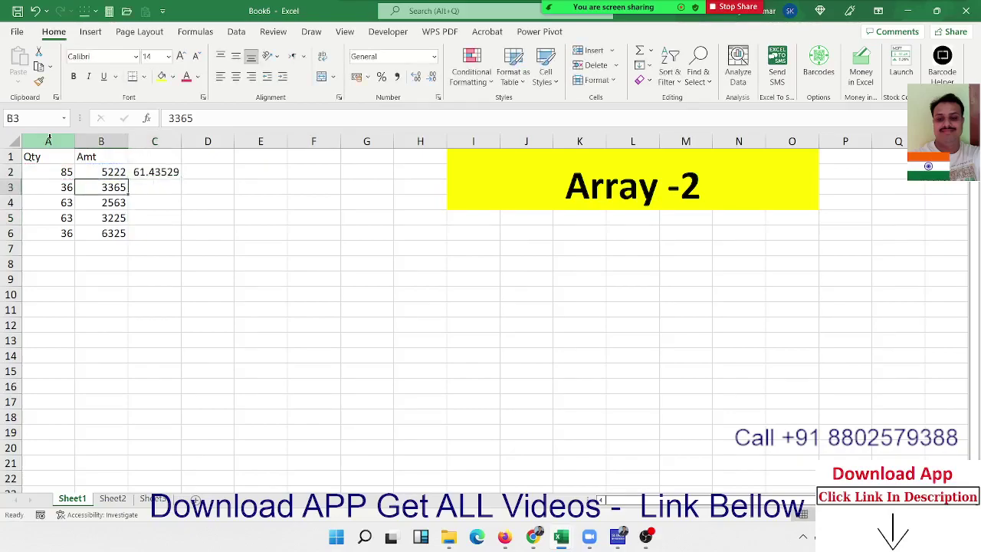
pyautogui.press('Down')
pyautogui.press('Down')
pyautogui.press('Down')
pyautogui.hotkey('shift', 'Up')
pyautogui.hotkey('shift', 'Up')
pyautogui.hotkey('shift', 'Up')
pyautogui.hotkey('ctrl', 'd')
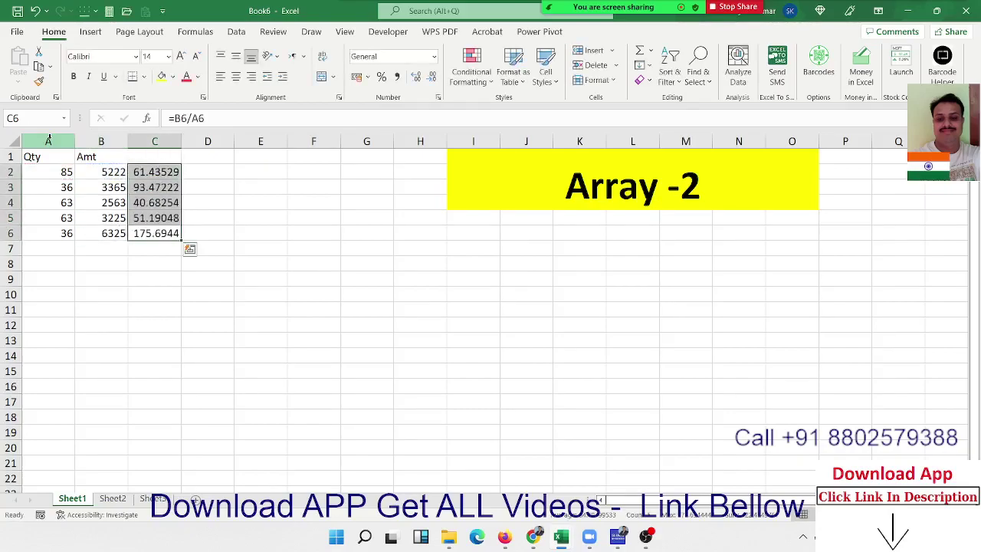
pyautogui.press('Delete')
pyautogui.press('Down')
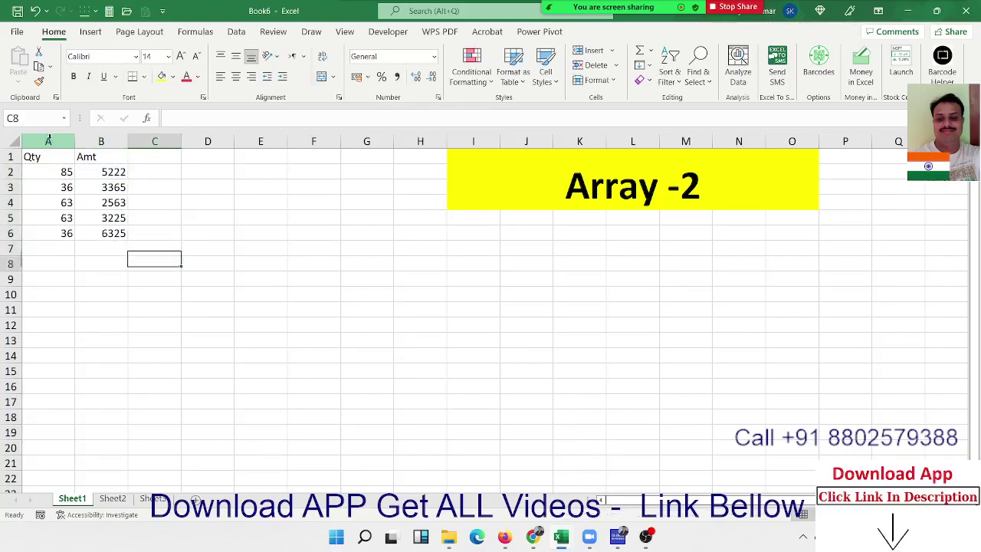
pyautogui.press('Down')
pyautogui.hotkey('ctrl', 'z')
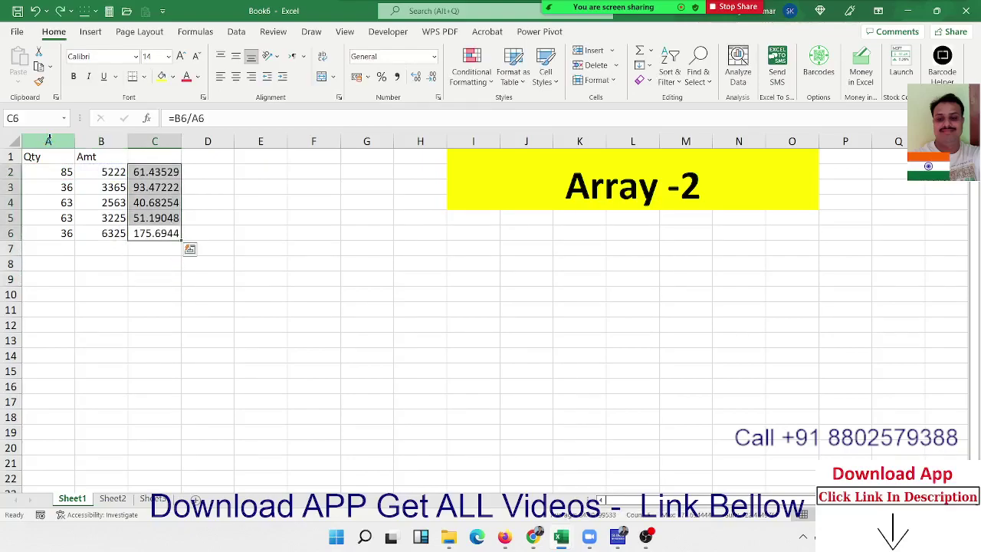
pyautogui.press('Down')
pyautogui.write('=')
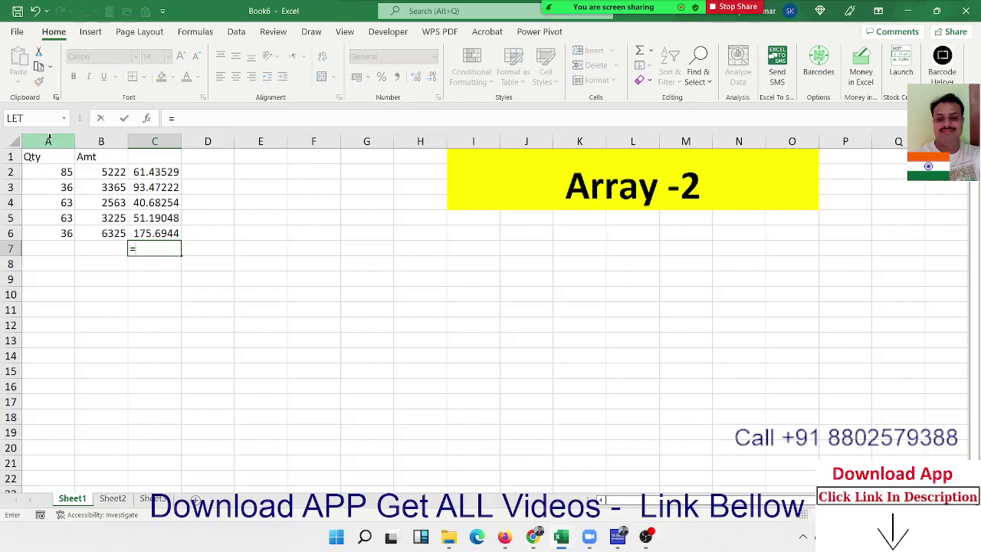
pyautogui.write('av')
pyautogui.press('Down')
pyautogui.press('Down')
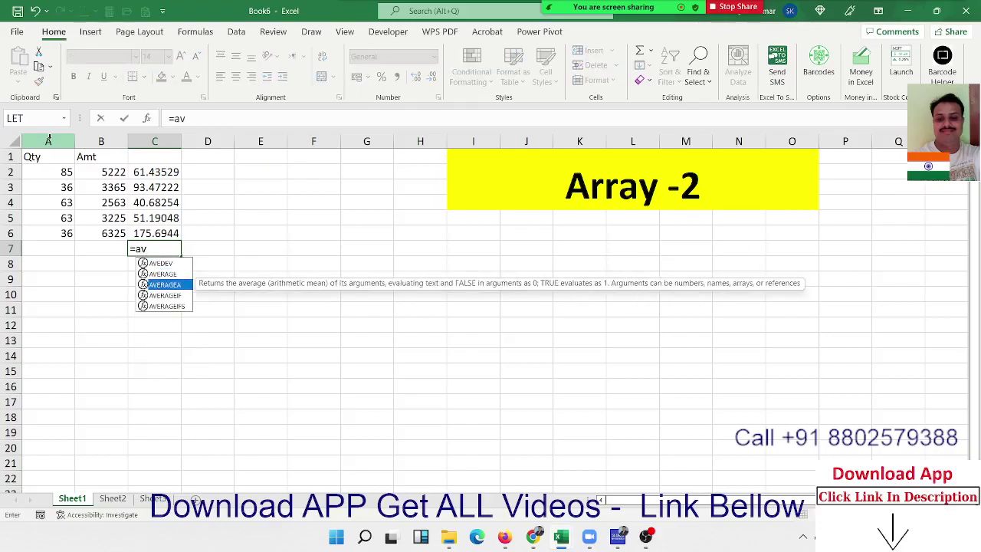
pyautogui.press('Up')
pyautogui.press('Tab')
pyautogui.press('Up')
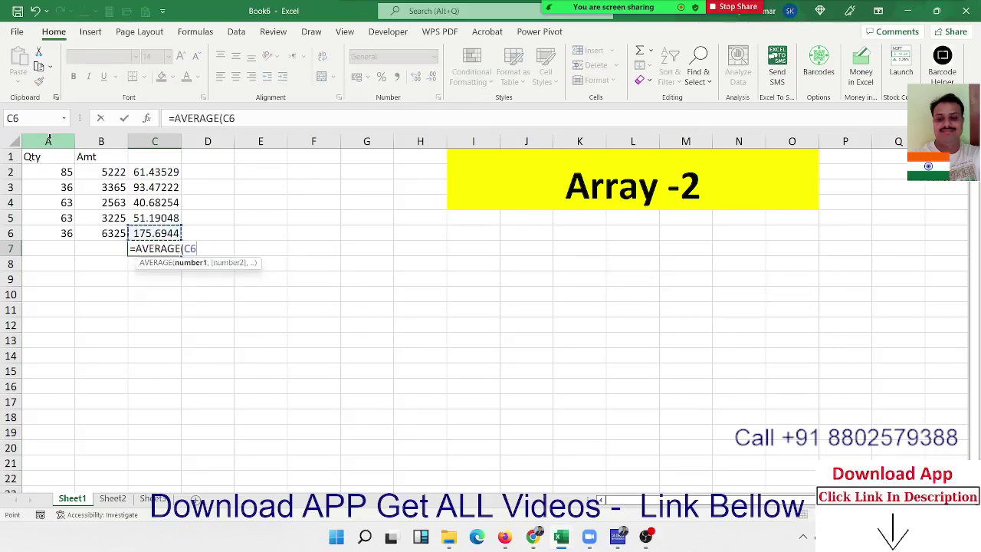
pyautogui.hotkey('ctrl', 'shift', 'Up')
pyautogui.press('Return')
pyautogui.press('Up')
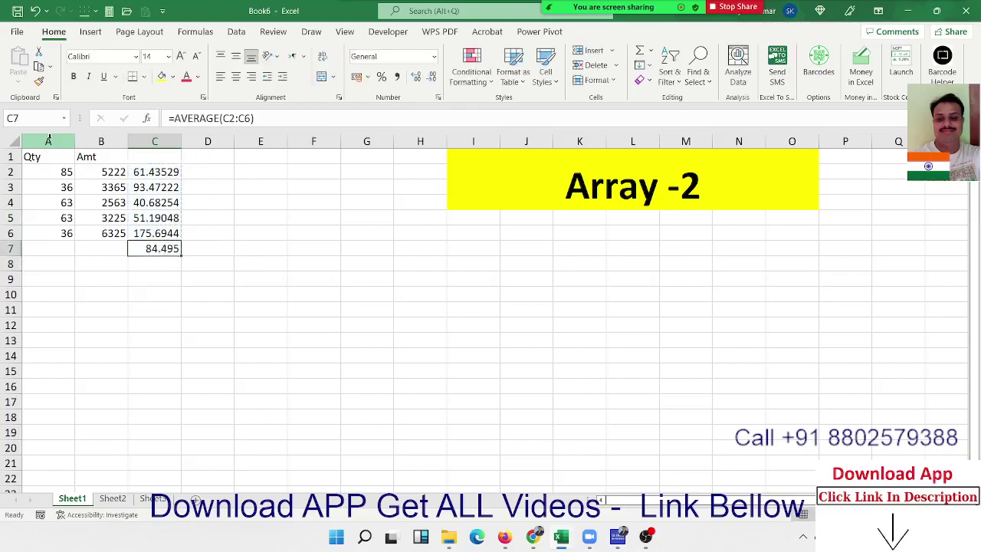
pyautogui.hotkey('ctrl', 'shift', 'Up')
pyautogui.press('Delete')
# - Enter =AVERAGEA(B2:B6/A2:A6) in C8, giving an average per-unit amount of 84.495
pyautogui.press('Down')
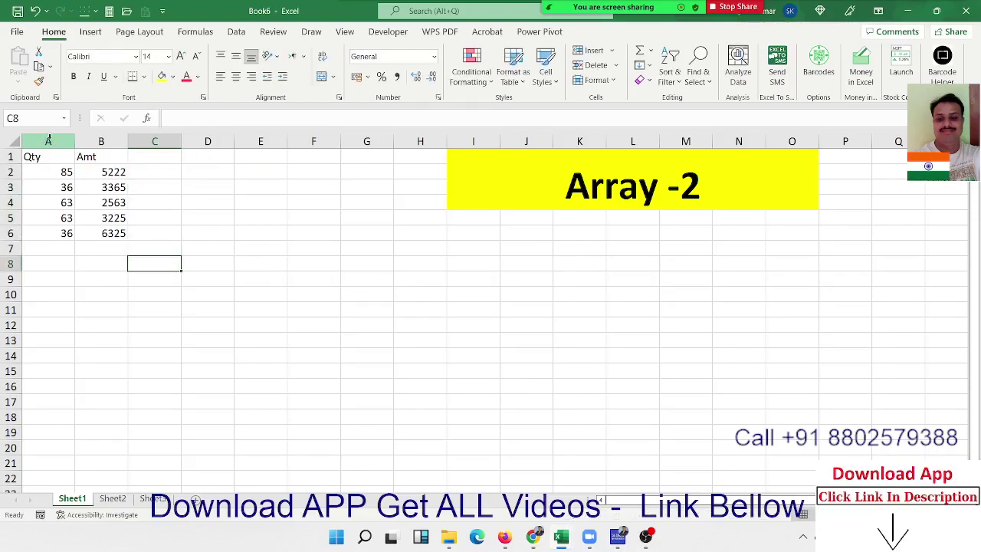
pyautogui.write('=av')
pyautogui.press('Down')
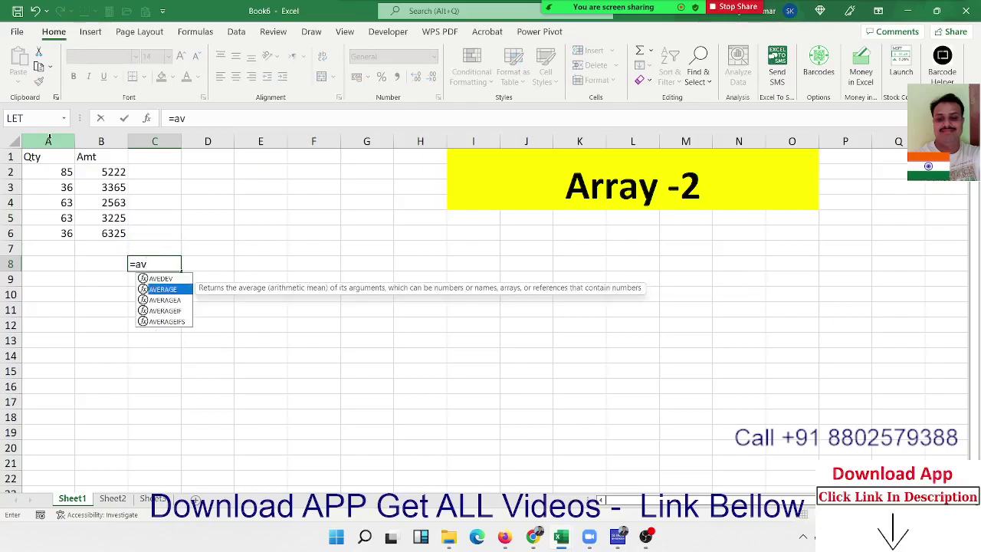
pyautogui.press('Down')
pyautogui.press('Tab')
pyautogui.press('Left')
pyautogui.press('Left')
pyautogui.press('Up')
pyautogui.press('Up')
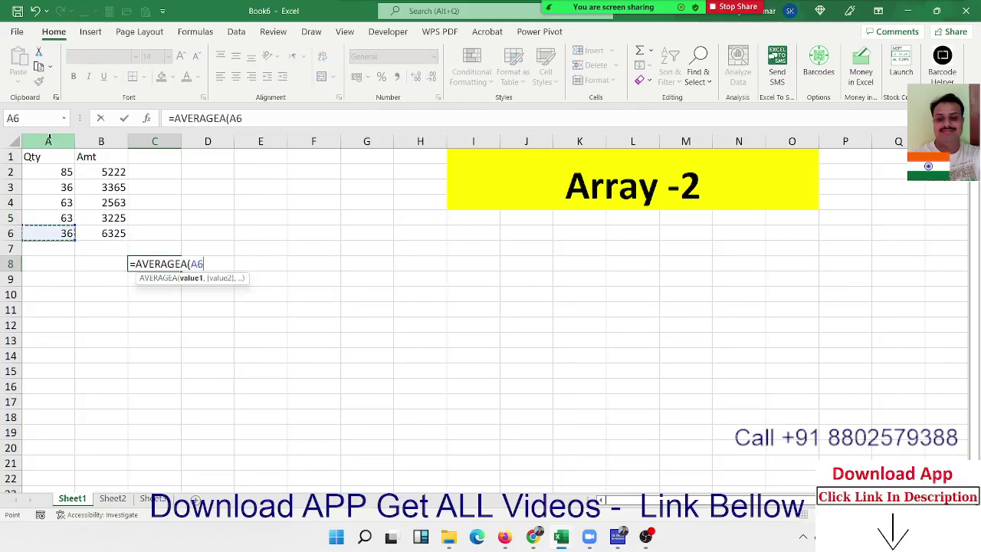
pyautogui.press('Right')
pyautogui.hotkey('shift', 'Up')
pyautogui.hotkey('shift', 'Up')
pyautogui.hotkey('shift', 'Up')
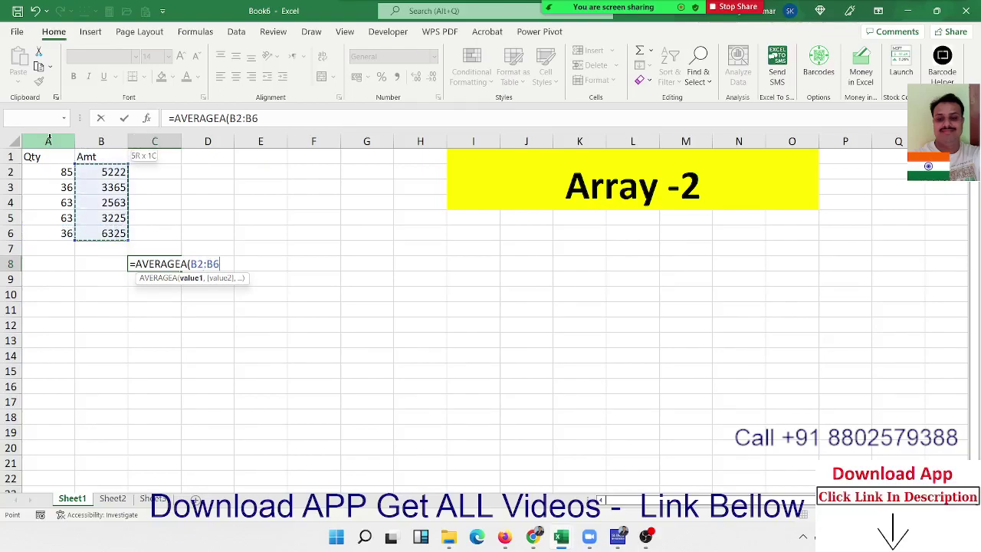
pyautogui.write('/')
pyautogui.press('Left')
pyautogui.press('Left')
pyautogui.press('Up')
pyautogui.press('Up')
pyautogui.hotkey('shift', 'Up')
pyautogui.hotkey('shift', 'Up')
pyautogui.hotkey('shift', 'Up')
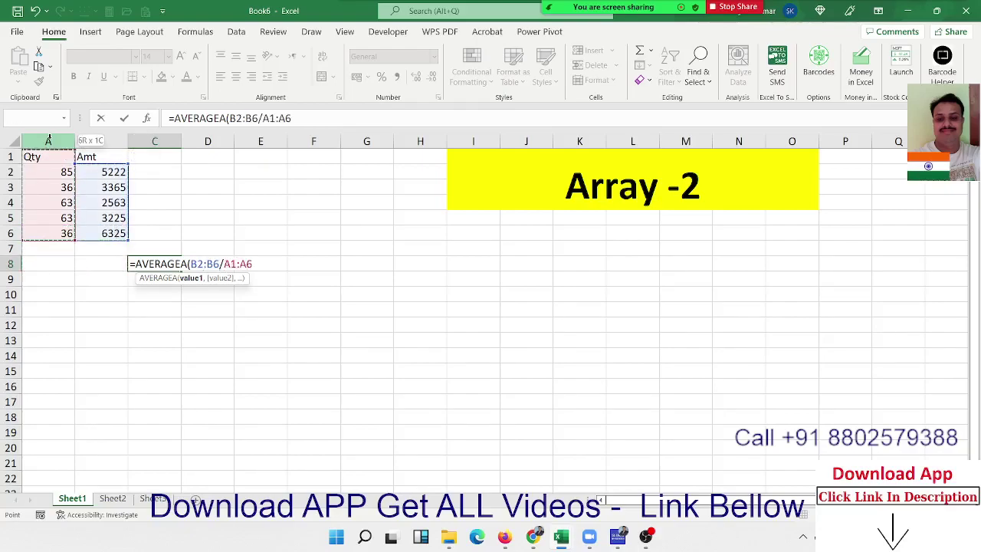
pyautogui.hotkey('shift', 'Down')
pyautogui.press('Return')
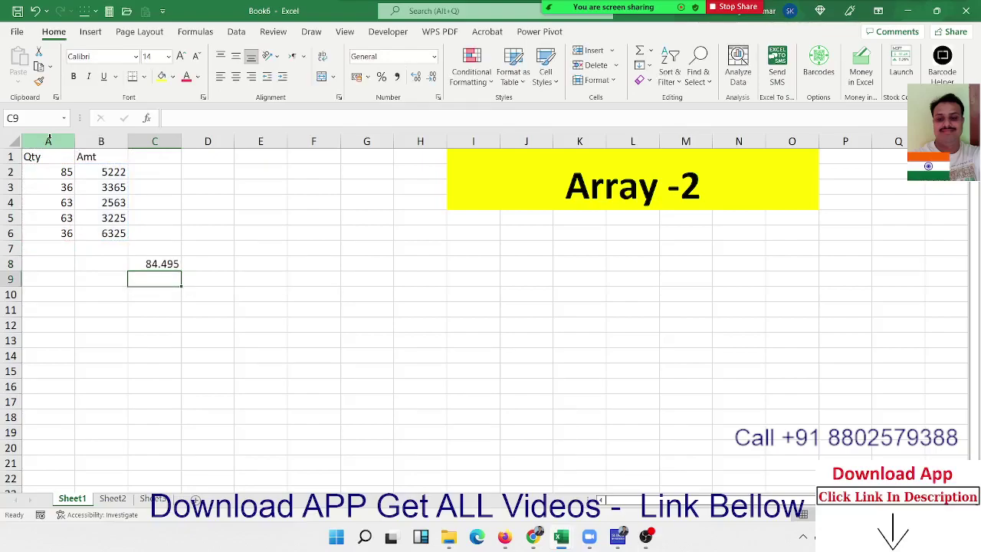
pyautogui.press('Up')
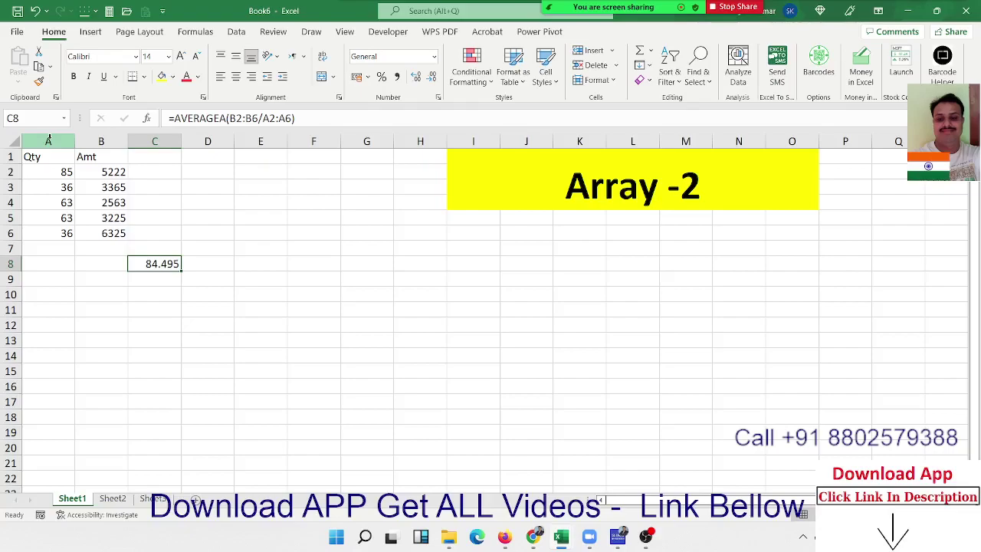
pyautogui.click(68, 306)
# - Type Name in A11 and Puja in A12, then fill the name list down to A19
pyautogui.press('Down')
pyautogui.press('Down')
pyautogui.press('Down')
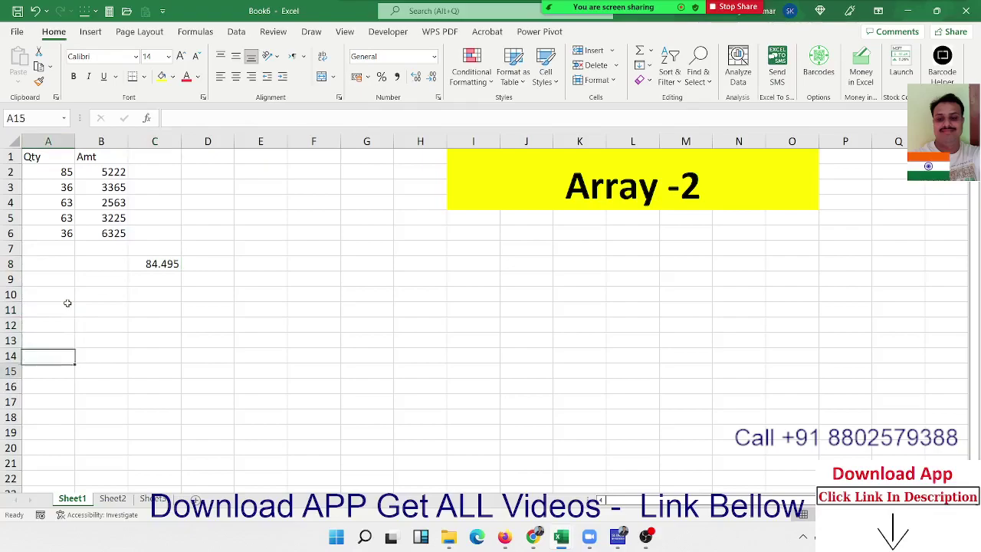
pyautogui.press('Down')
pyautogui.press('Down')
pyautogui.press('Down')
pyautogui.press('Down')
pyautogui.press('Down')
pyautogui.press('Down')
pyautogui.press('Down')
pyautogui.press('Down')
pyautogui.press('Down')
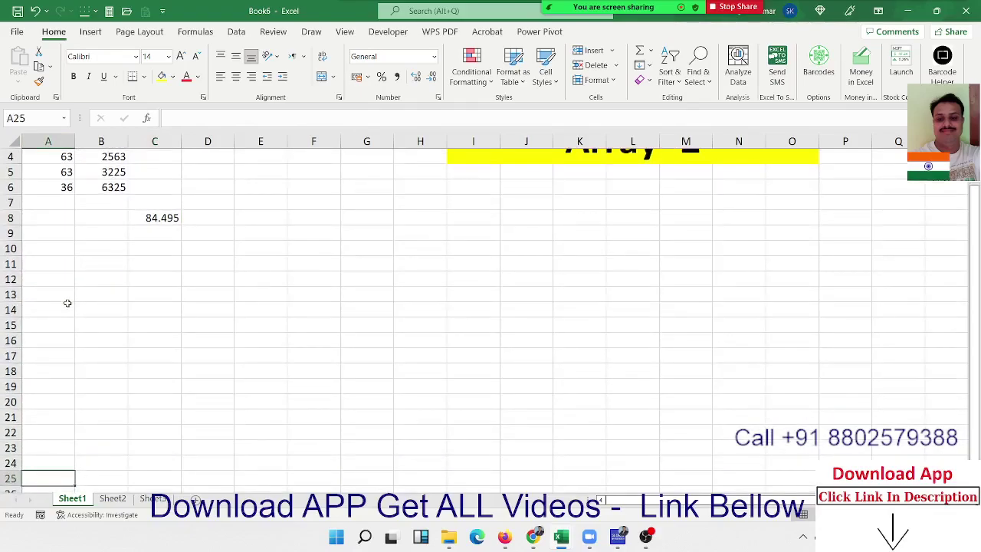
pyautogui.press('Up')
pyautogui.press('Up')
pyautogui.press('Up')
pyautogui.press('Up')
pyautogui.scroll(1, 55, 300)
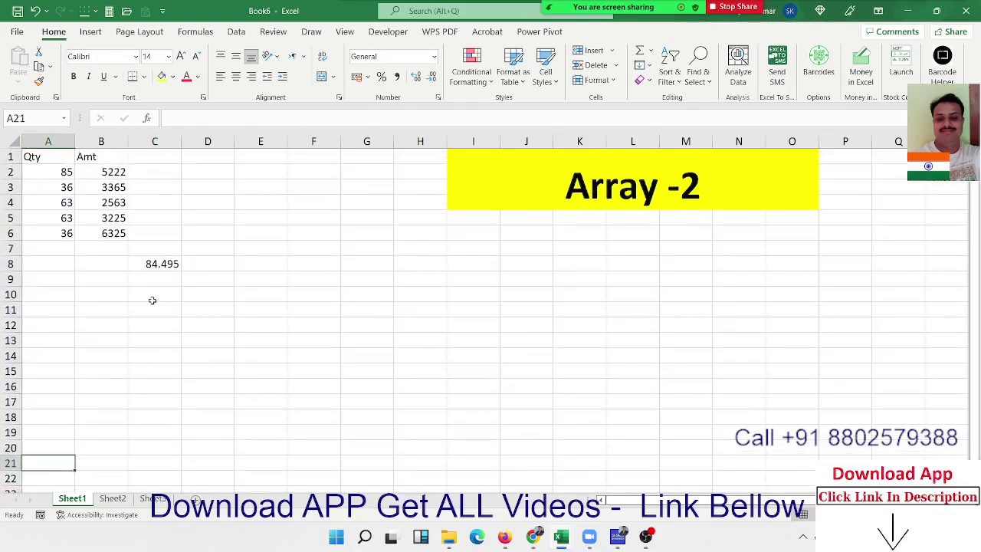
pyautogui.click(62, 306)
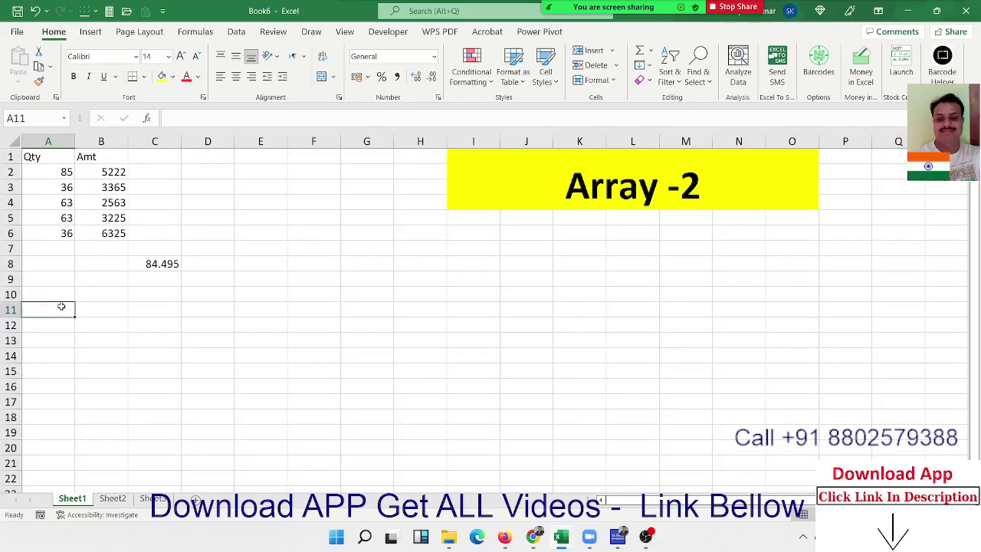
pyautogui.write('Name')
pyautogui.press('Return')
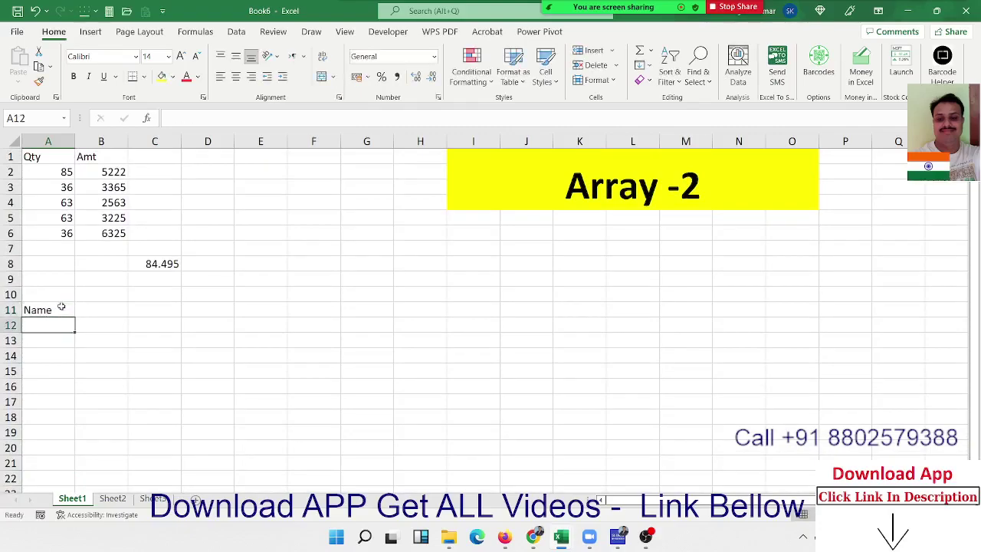
pyautogui.write('Puja')
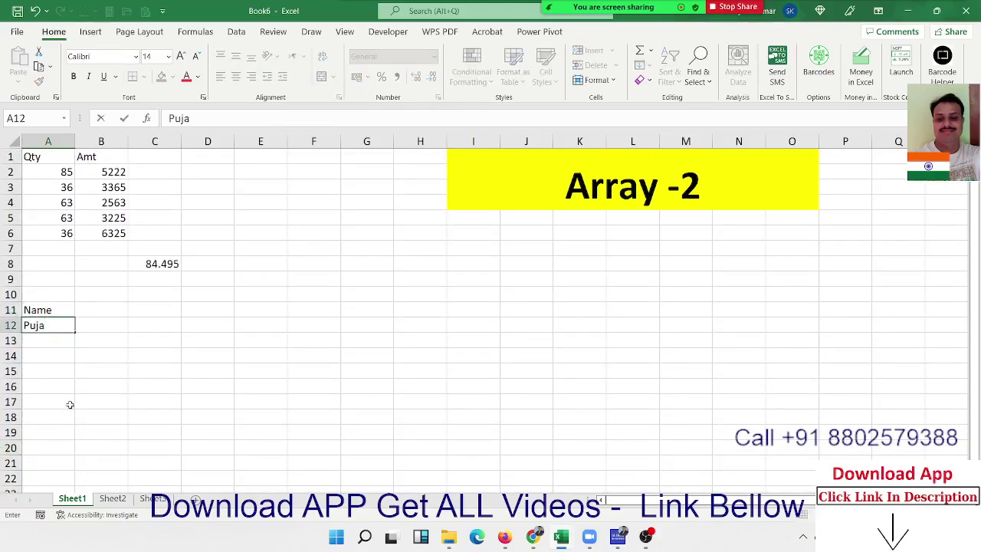
pyautogui.click(63, 374)
pyautogui.click(67, 330)
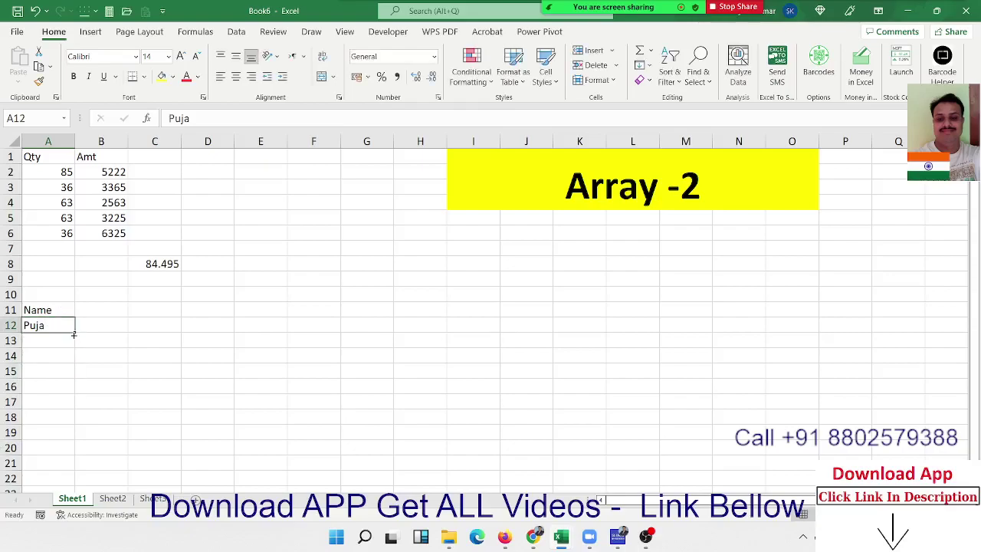
pyautogui.moveTo(74, 333); pyautogui.dragTo(78, 447)
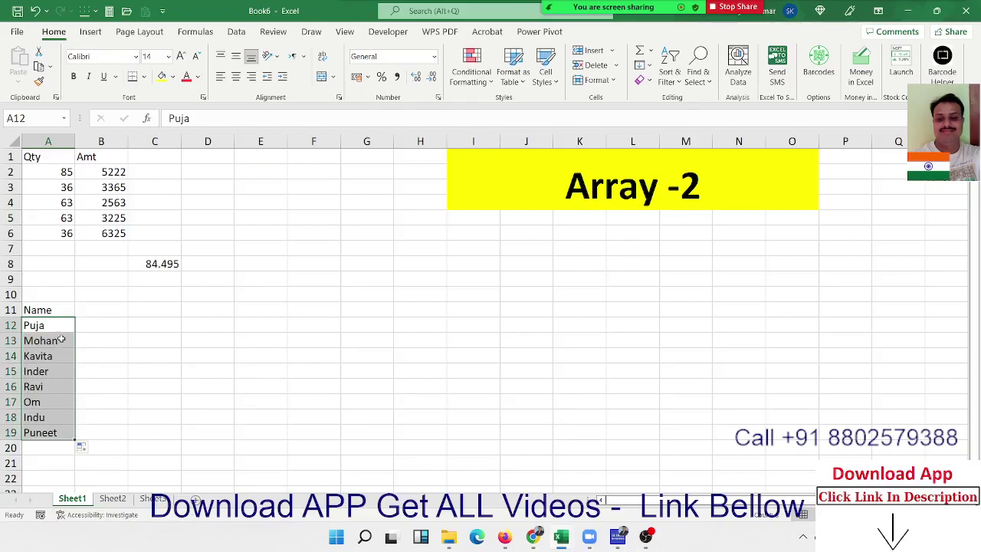
# - Enter =LEN(A12:A19) in B12 to spill each name's character count
pyautogui.click(97, 318)
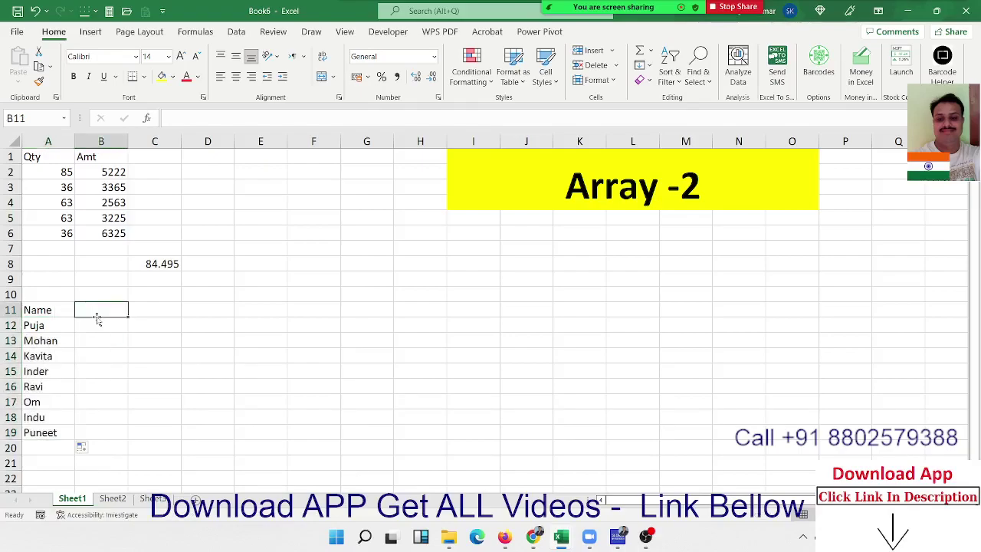
pyautogui.press('Return')
pyautogui.write('=l')
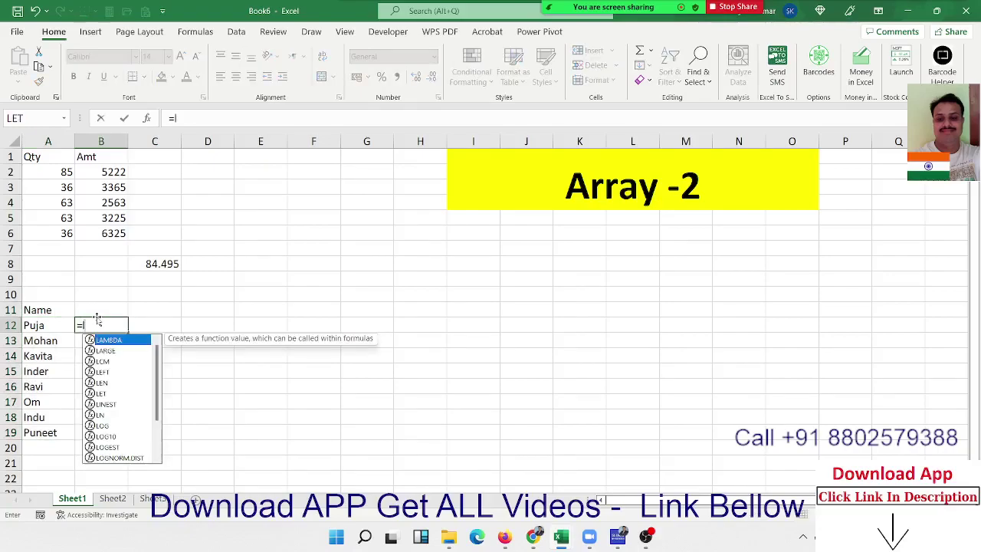
pyautogui.write('e')
pyautogui.press('Down')
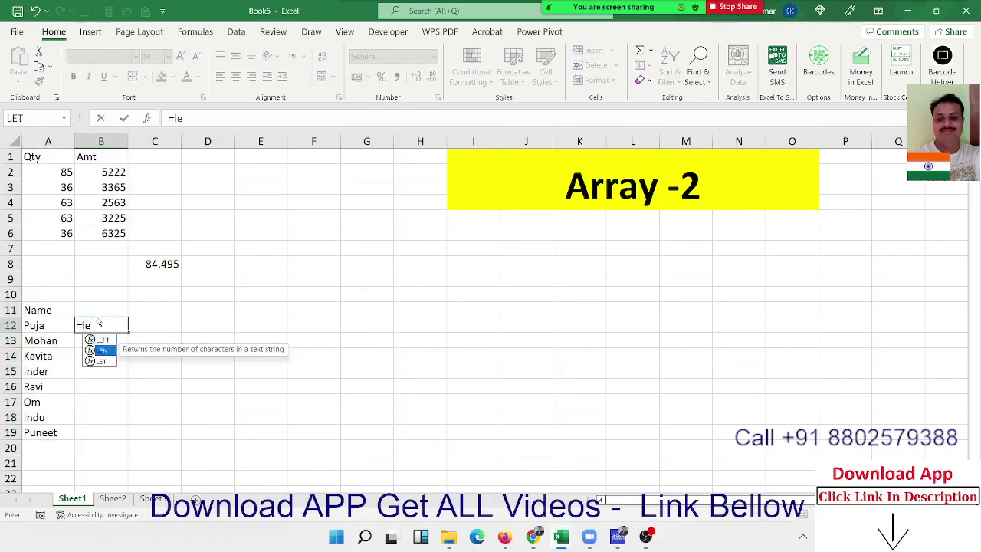
pyautogui.press('Tab')
pyautogui.press('Left')
pyautogui.hotkey('ctrl', 'shift', 'Down')
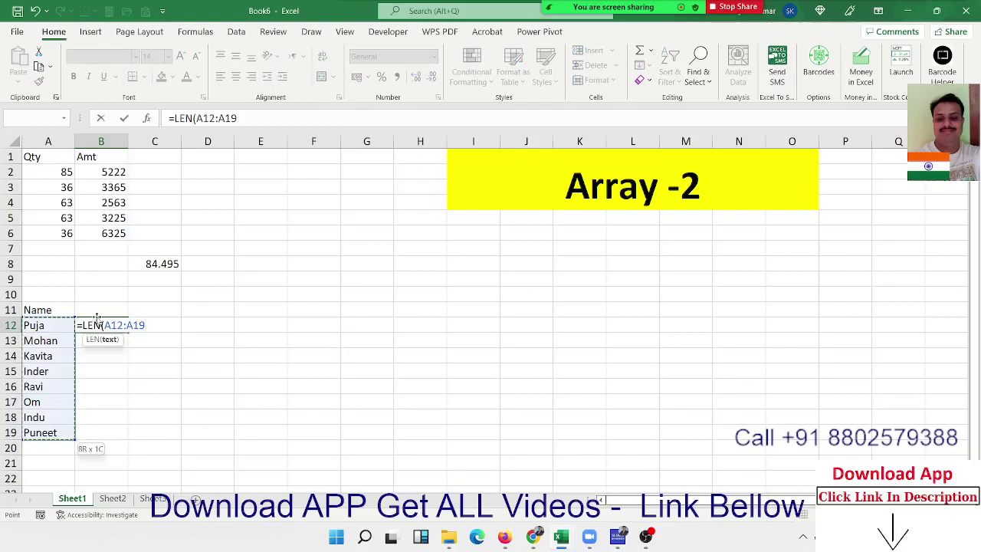
pyautogui.press('Return')
# - Review the spilled name lengths, then select and delete them
pyautogui.press('Down')
pyautogui.press('Down')
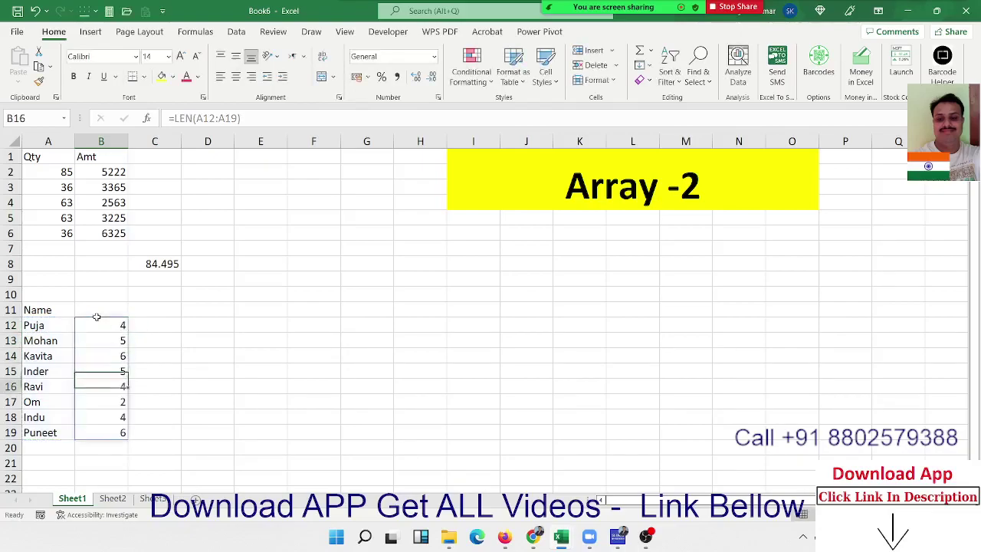
pyautogui.press('Down')
pyautogui.press('Down')
pyautogui.press('Down')
# - Enter =SUM(LEN(A12:A19)) in B11 to total the name lengths as 36
pyautogui.press('Down')
pyautogui.hotkey('ctrl', 'Up')
pyautogui.hotkey('ctrl', 'Up')
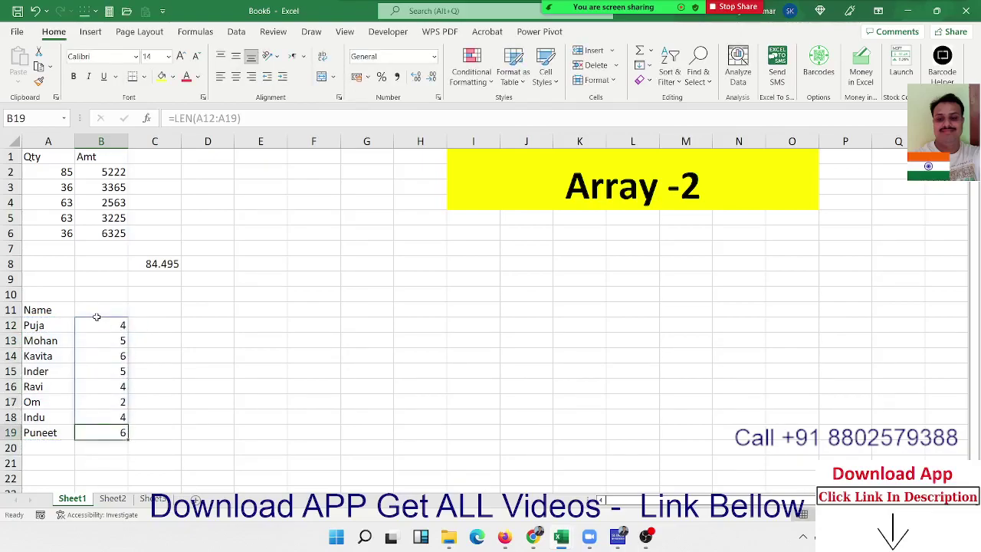
pyautogui.hotkey('ctrl', 'shift', 'Down')
pyautogui.press('Delete')
pyautogui.press('Down')
pyautogui.press('Down')
pyautogui.press('Down')
pyautogui.press('Up')
pyautogui.press('Up')
pyautogui.press('Up')
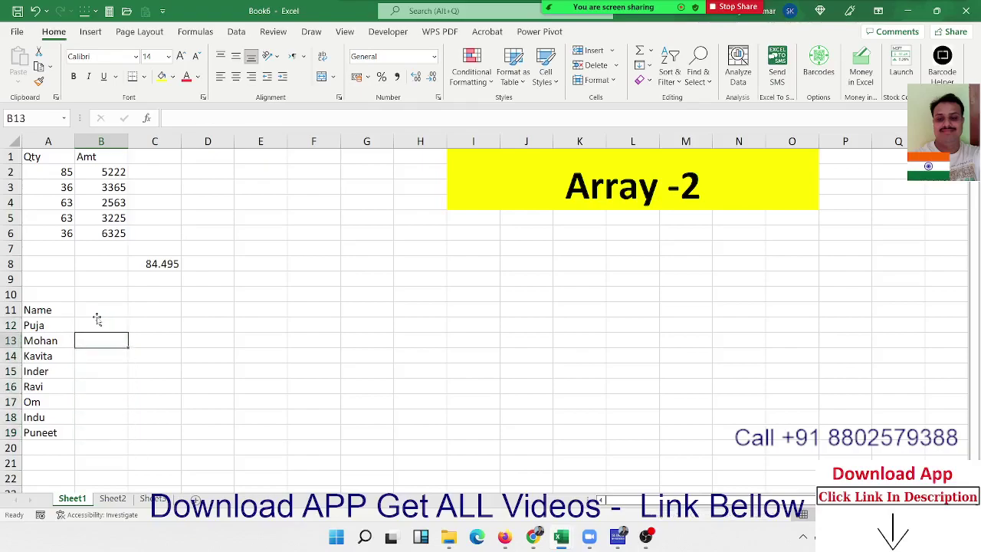
pyautogui.press('Up')
pyautogui.press('Up')
pyautogui.write('=')
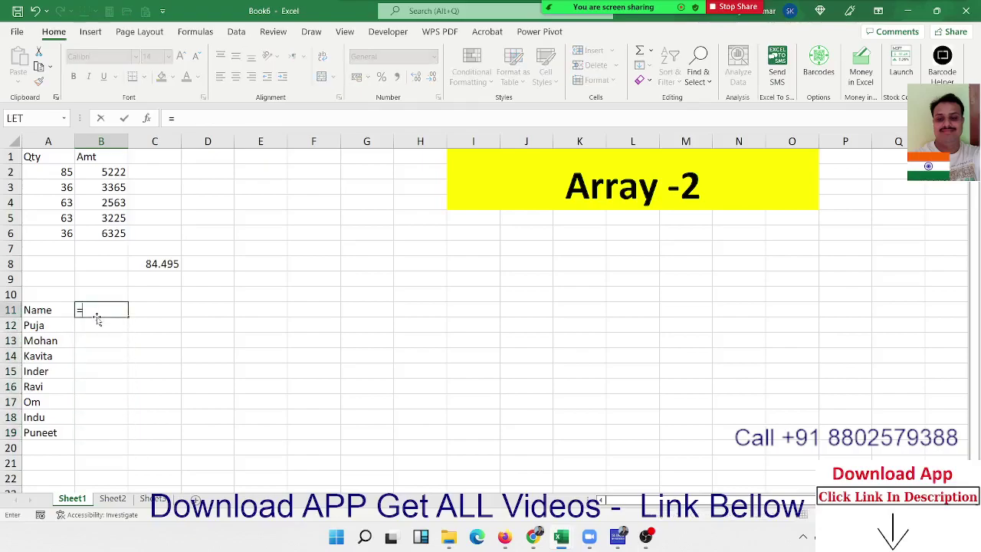
pyautogui.write('sum')
pyautogui.press('Tab')
pyautogui.write('len')
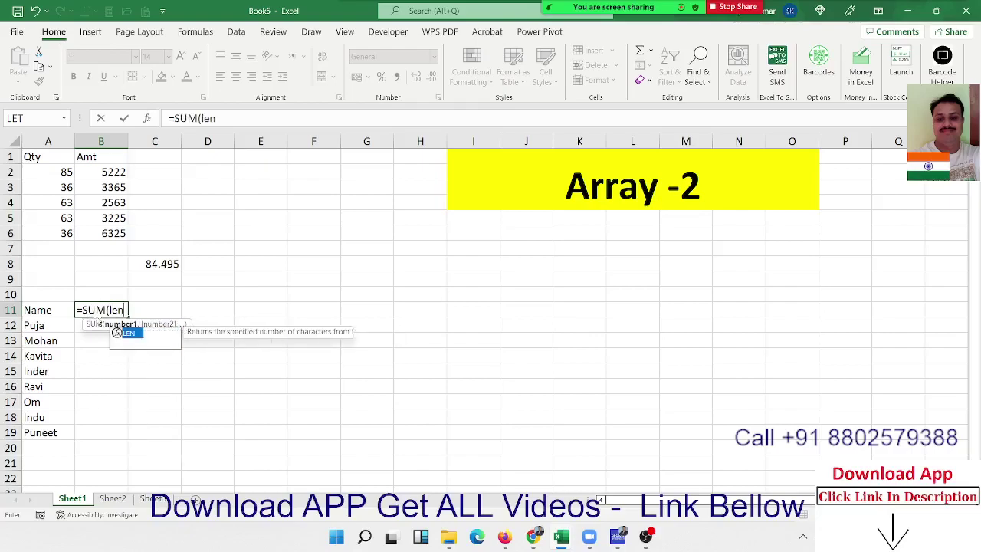
pyautogui.press('Tab')
pyautogui.press('Left')
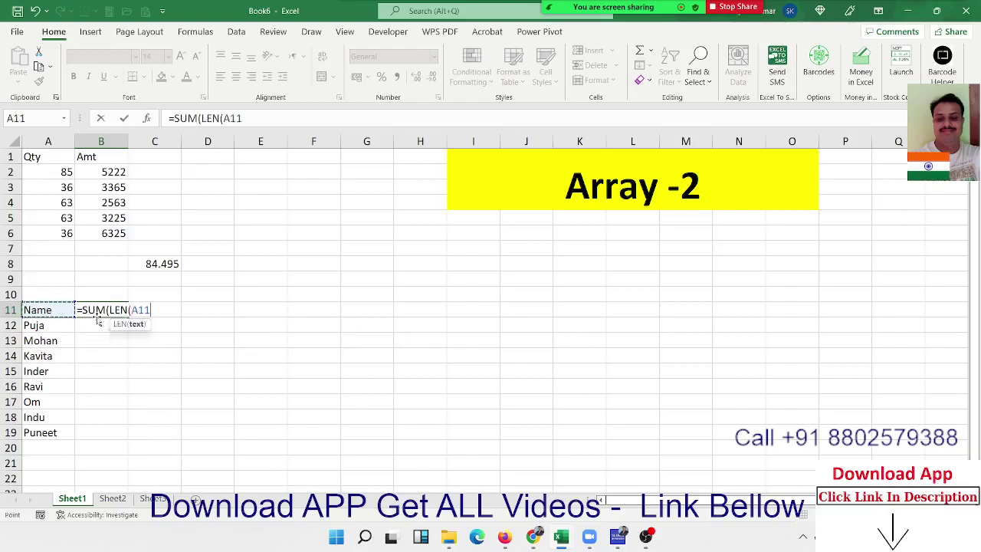
pyautogui.press('Down')
pyautogui.hotkey('ctrl', 'shift', 'Down')
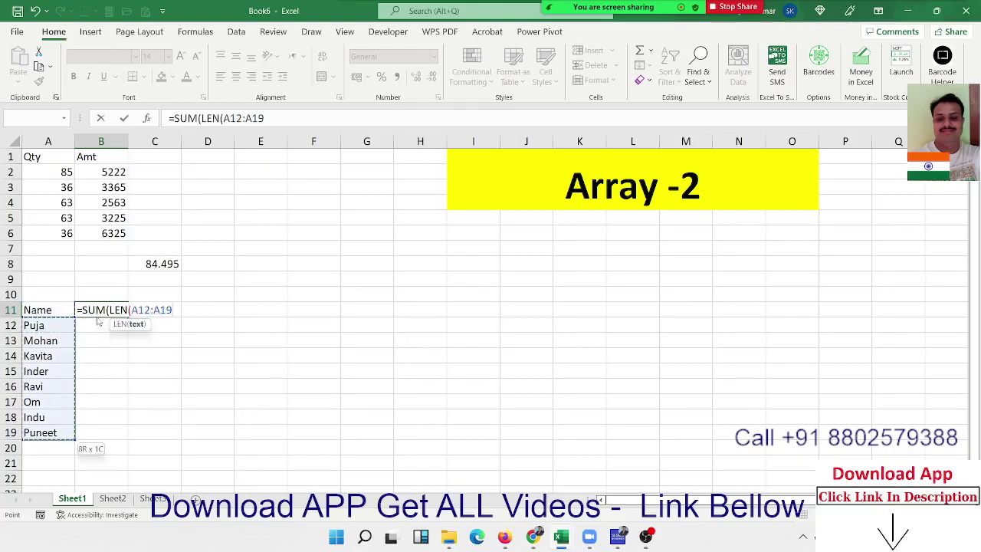
pyautogui.press('Return')
pyautogui.press('Return')
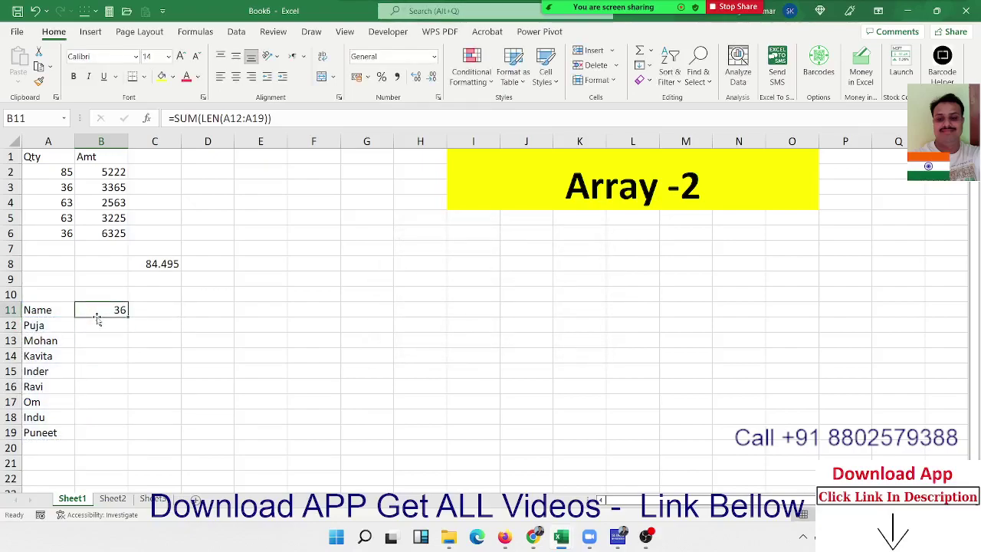
pyautogui.press('F2')
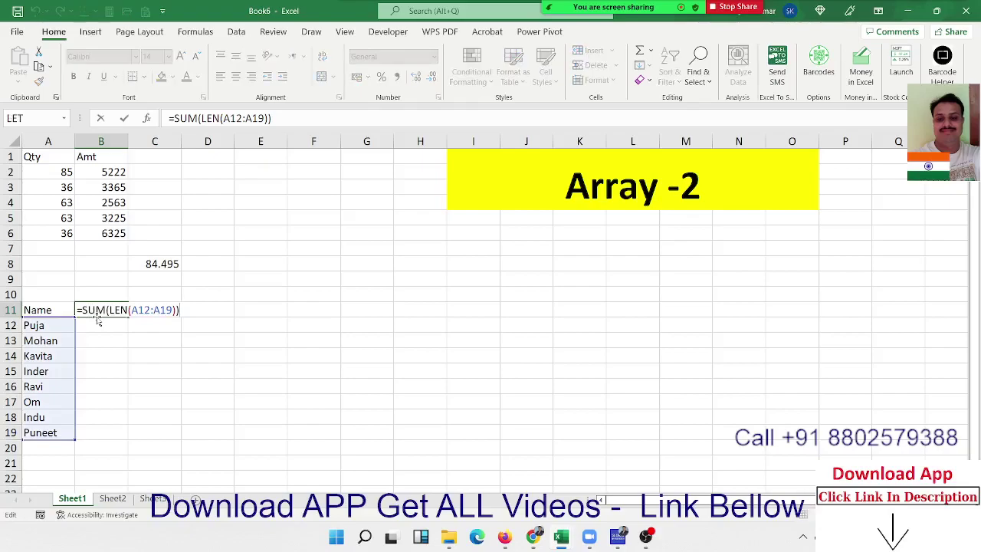
# - Re-enter B11 as the array formula {=SUM(LEN(A12:A19))} and step through the eight names
pyautogui.hotkey('ctrl', 'shift', 'Return')
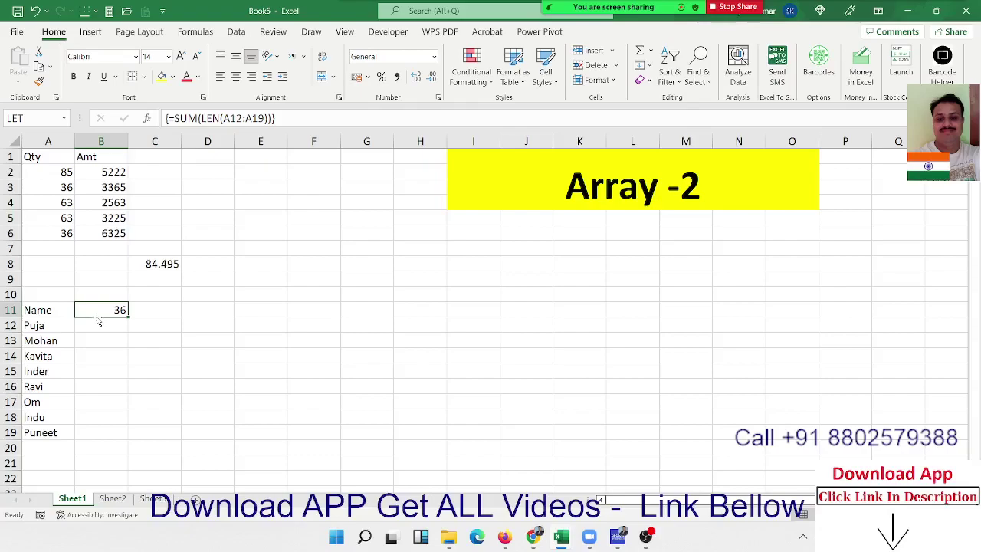
pyautogui.press('Escape')
pyautogui.press('Left')
pyautogui.press('Down')
pyautogui.hotkey('ctrl', 'shift', 'Down')
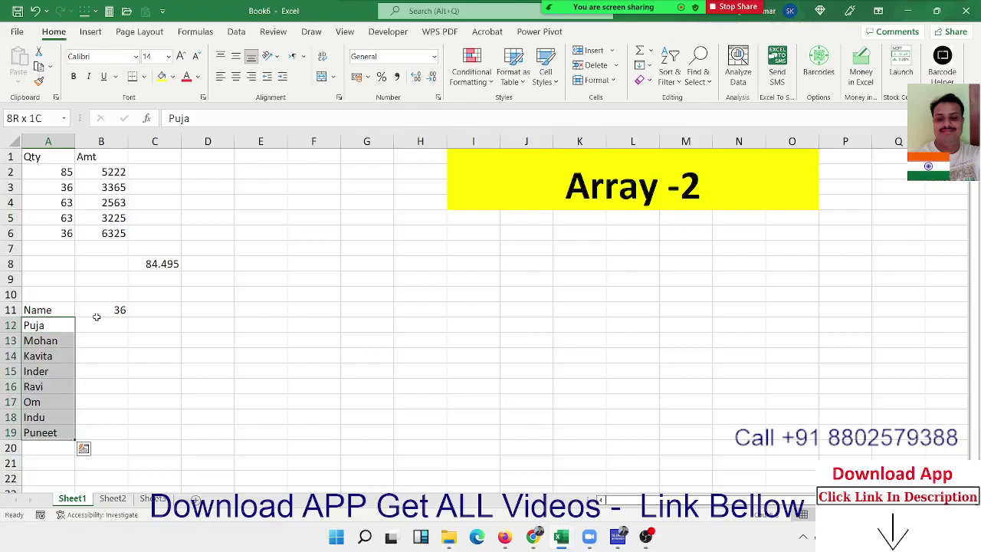
pyautogui.press('Down')
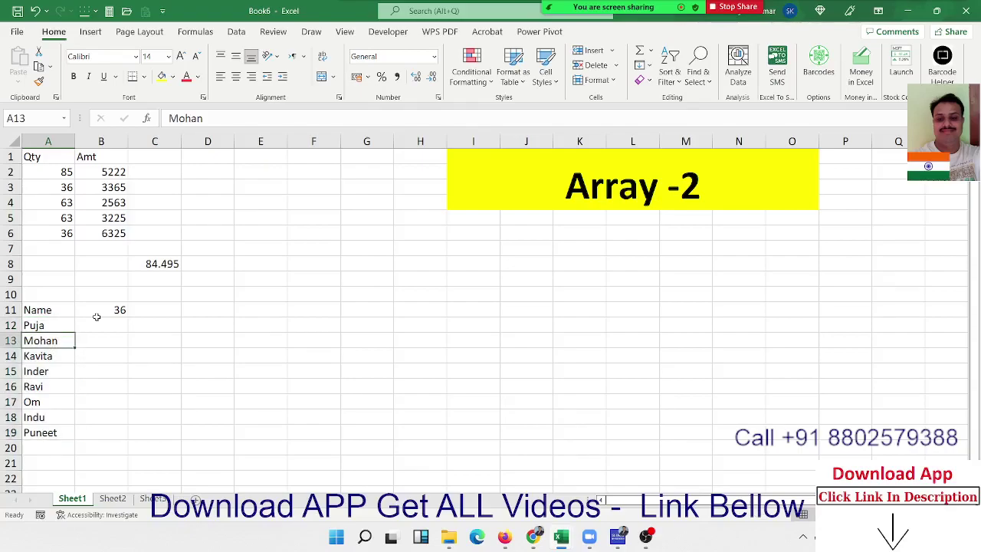
pyautogui.press('Down')
pyautogui.press('Down')
pyautogui.press('Down')
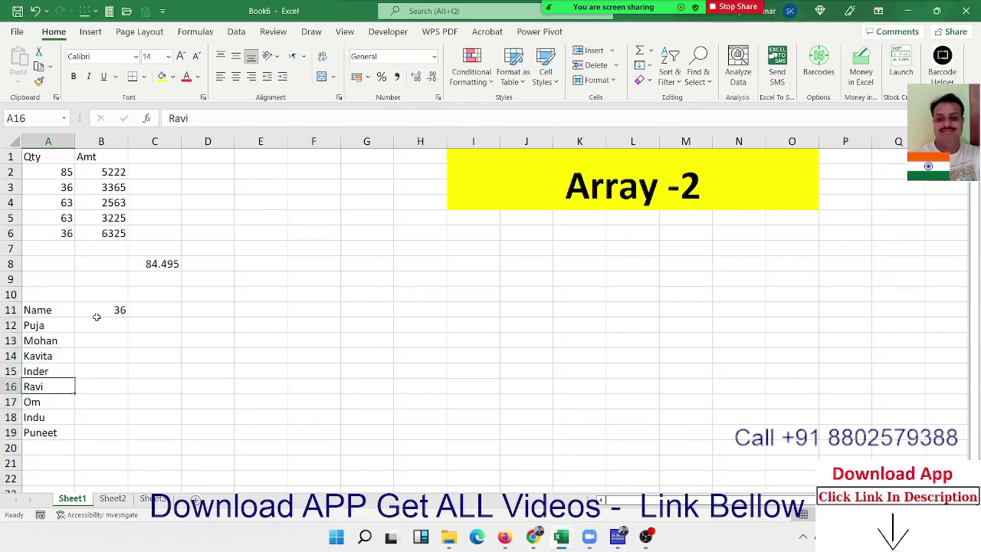
pyautogui.press('Up')
pyautogui.press('Up')
pyautogui.press('Up')
pyautogui.press('Up')
pyautogui.press('Right')
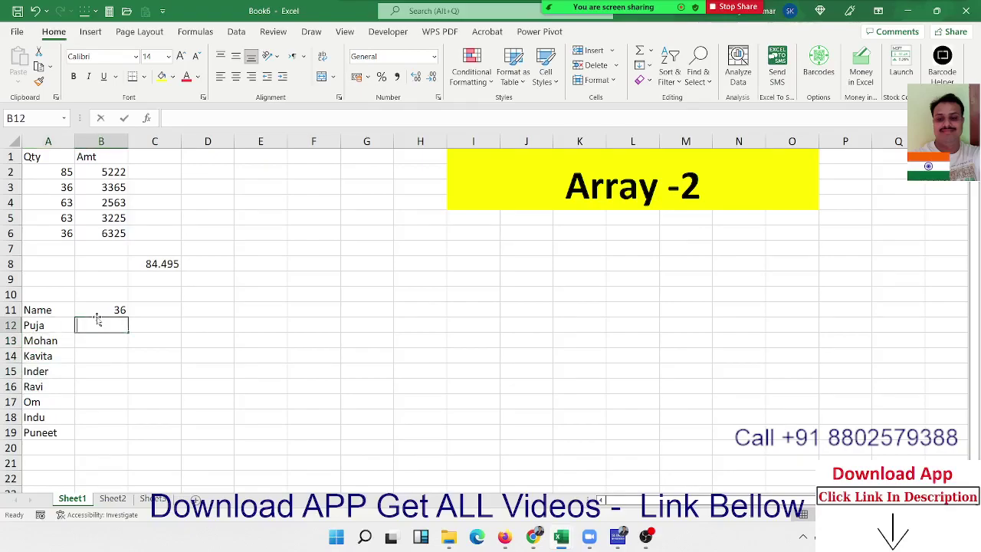
pyautogui.write('=le')
pyautogui.press('Down')
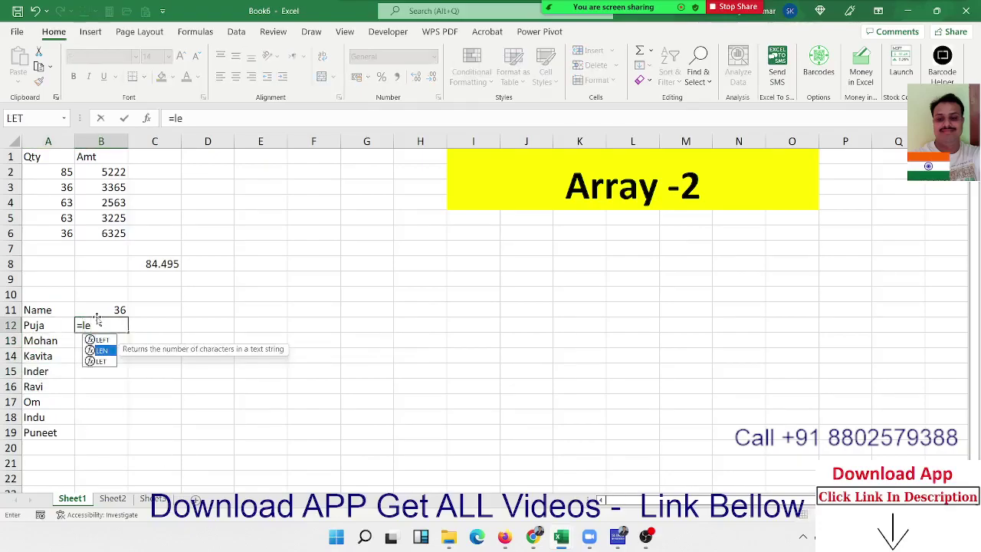
pyautogui.press('Tab')
pyautogui.press('Left')
pyautogui.hotkey('shift', 'Down')
pyautogui.hotkey('shift', 'Down')
pyautogui.hotkey('shift', 'Down')
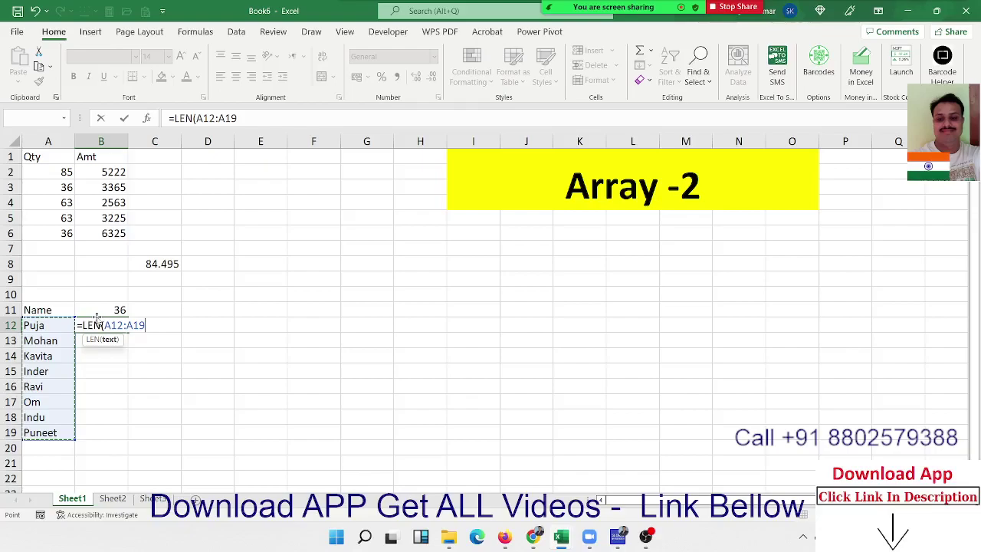
pyautogui.press('Return')
pyautogui.press('Down')
pyautogui.press('Down')
pyautogui.press('Down')
pyautogui.press('Down')
pyautogui.press('Down')
pyautogui.press('Down')
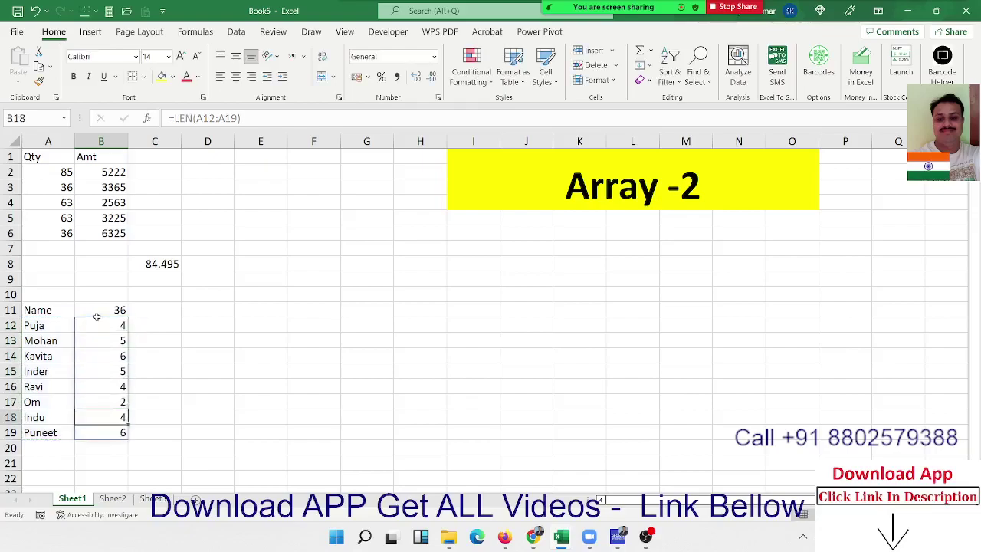
pyautogui.press('Down')
pyautogui.hotkey('ctrl', 'shift', 'Up')
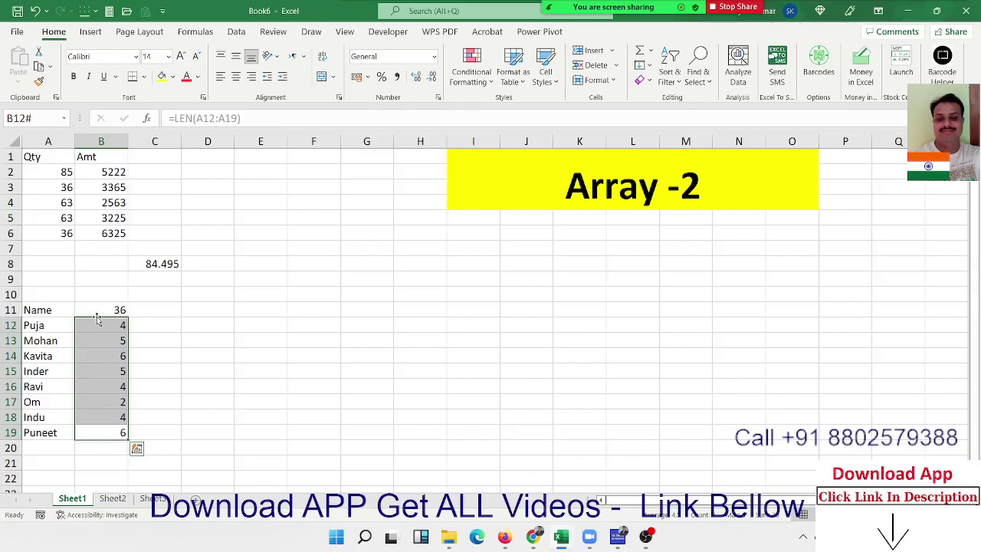
pyautogui.press('Delete')
pyautogui.press('Up')
pyautogui.press('Up')
pyautogui.press('Up')
pyautogui.press('Up')
pyautogui.press('Up')
pyautogui.press('Up')
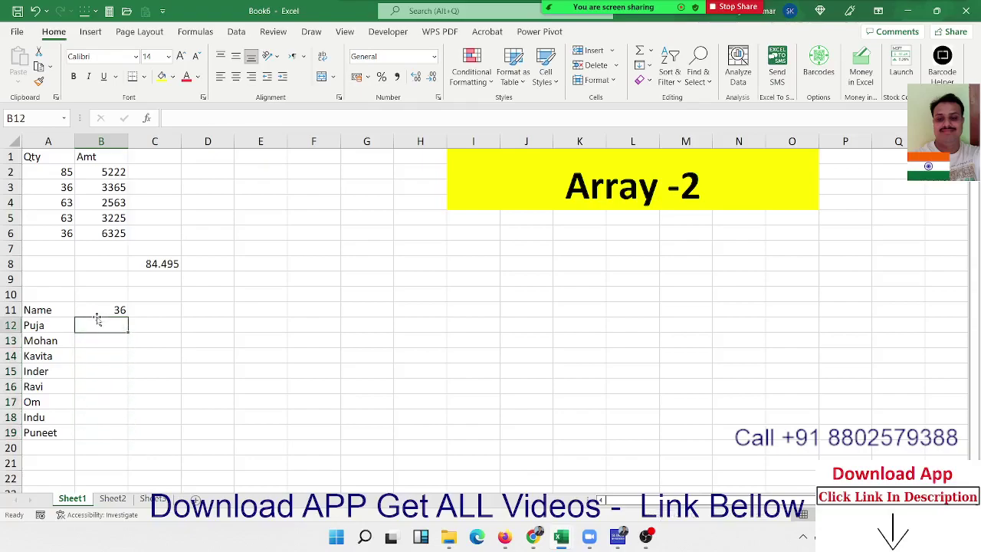
pyautogui.press('Up')
pyautogui.press('Down')
pyautogui.press('Left')
pyautogui.hotkey('ctrl', 'shift', 'Down')
pyautogui.press('Right')
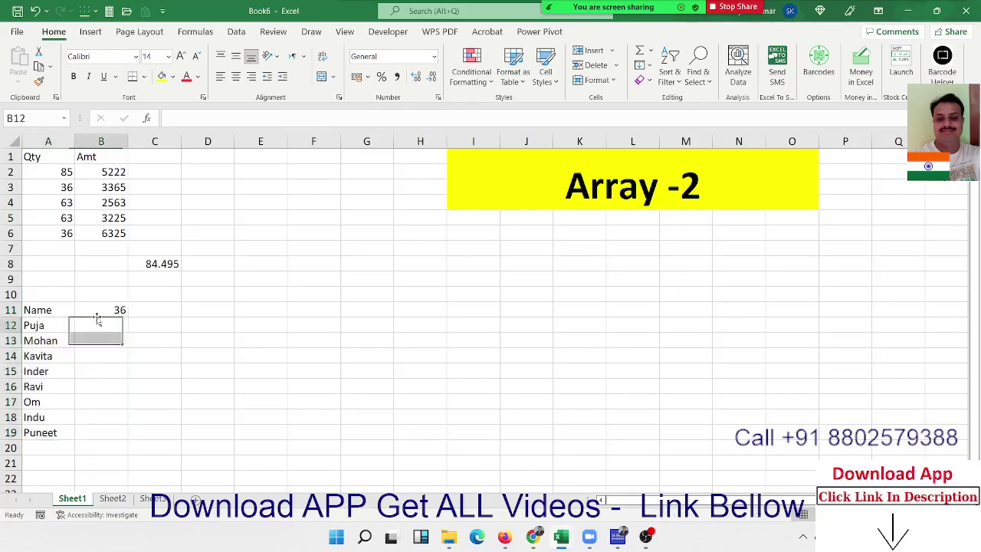
pyautogui.press('Right')
pyautogui.press('Right')
pyautogui.press('Up')
pyautogui.press('Left')
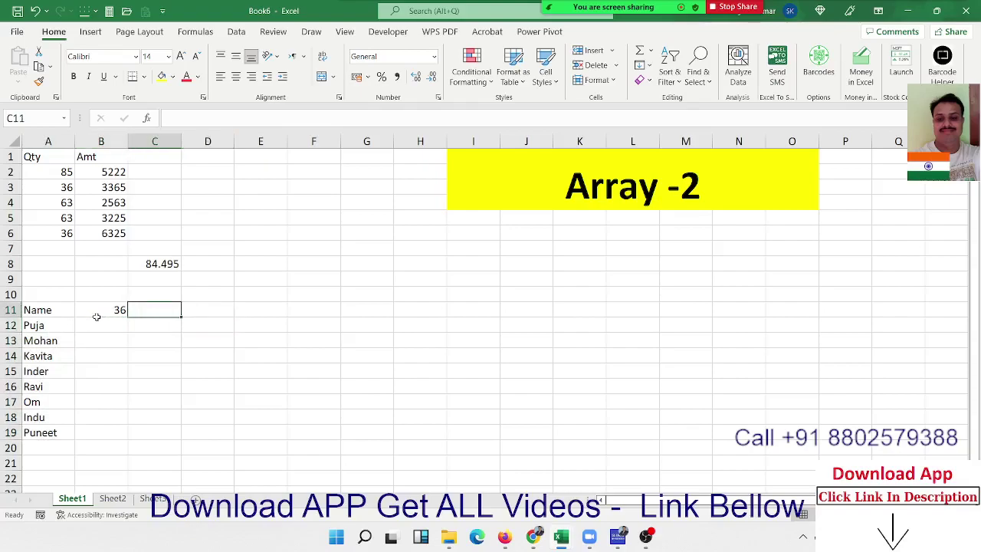
# - Copy the array total {=SUM(LEN(A12:A19))} into C10, then return to B12
pyautogui.press('Left')
pyautogui.hotkey('ctrl', 'c')
pyautogui.press('Right')
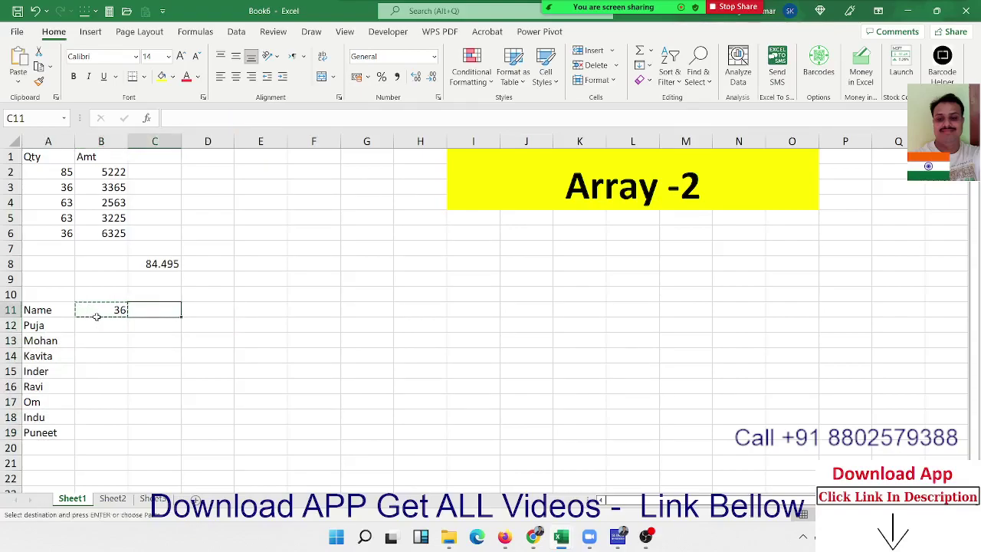
pyautogui.press('Up')
pyautogui.hotkey('ctrl', 'v')
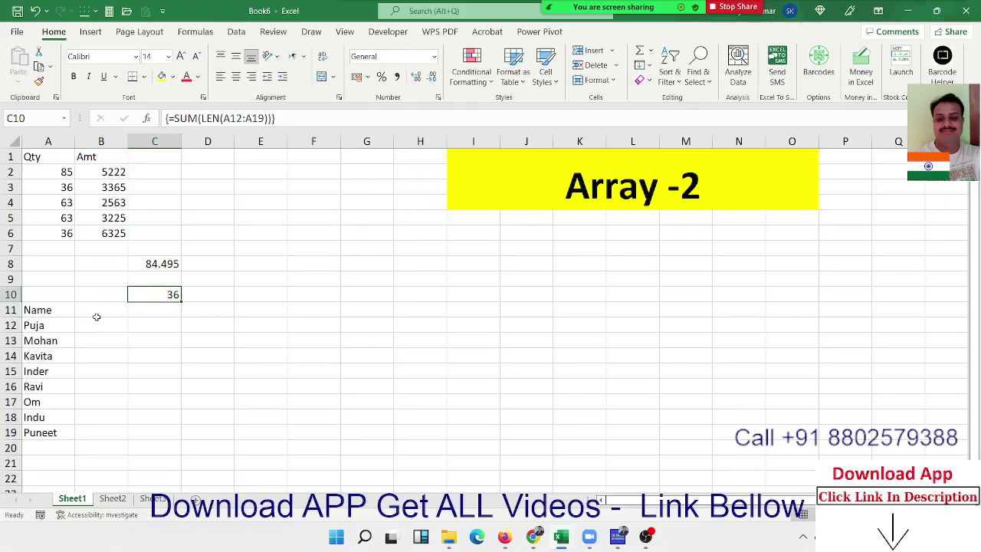
pyautogui.press('Return')
pyautogui.click(97, 315)
pyautogui.click(97, 320)
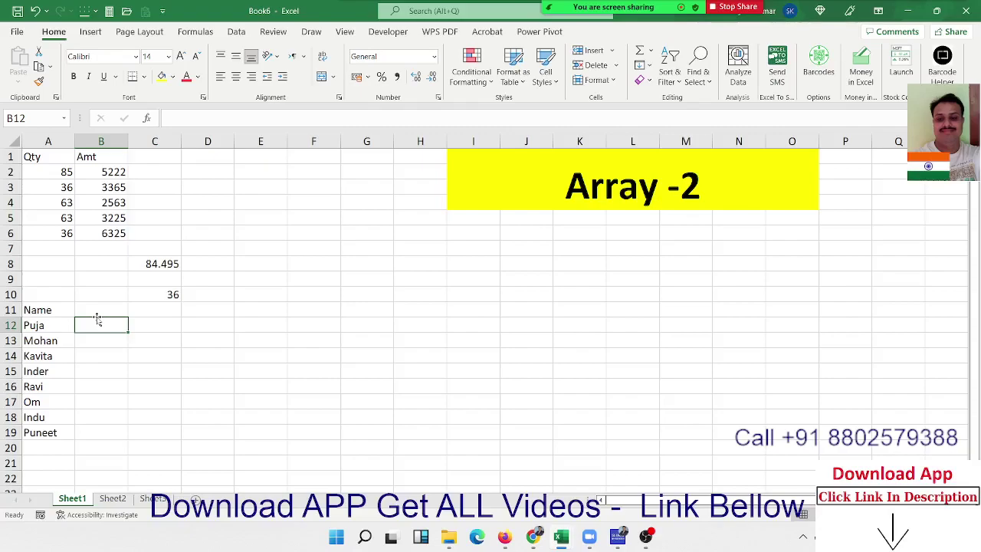
# - Enter =LEN(A12) in B12 and fill it down to B19
pyautogui.write('=')
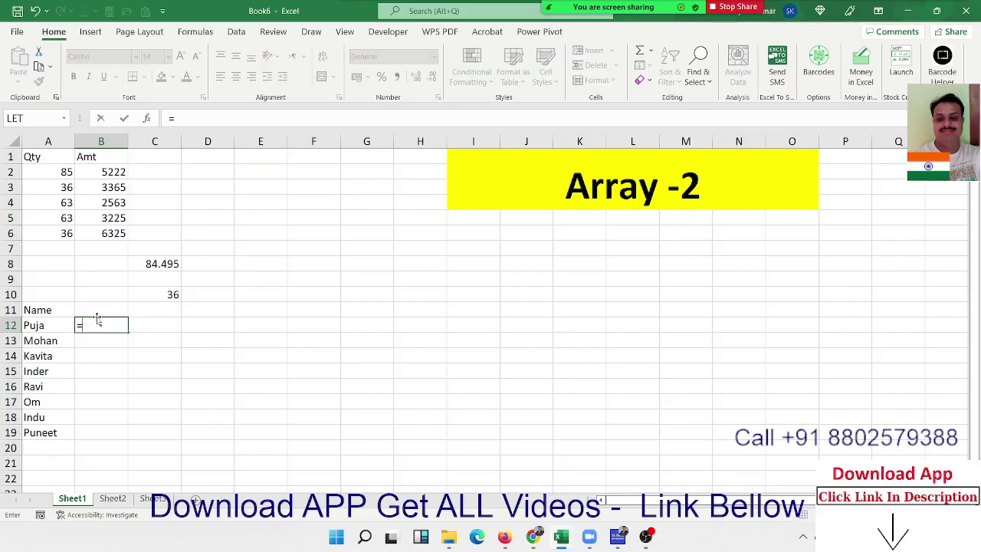
pyautogui.write('le')
pyautogui.press('Down')
pyautogui.press('Tab')
pyautogui.press('Left')
pyautogui.press('Return')
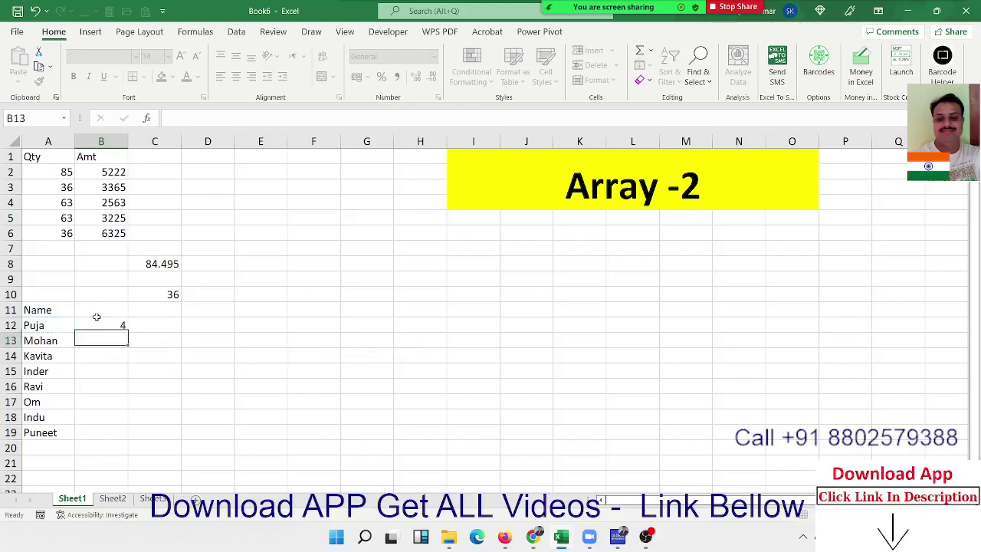
pyautogui.press('Left')
pyautogui.hotkey('ctrl', 'Down')
pyautogui.press('Right')
pyautogui.hotkey('ctrl', 'shift', 'Up')
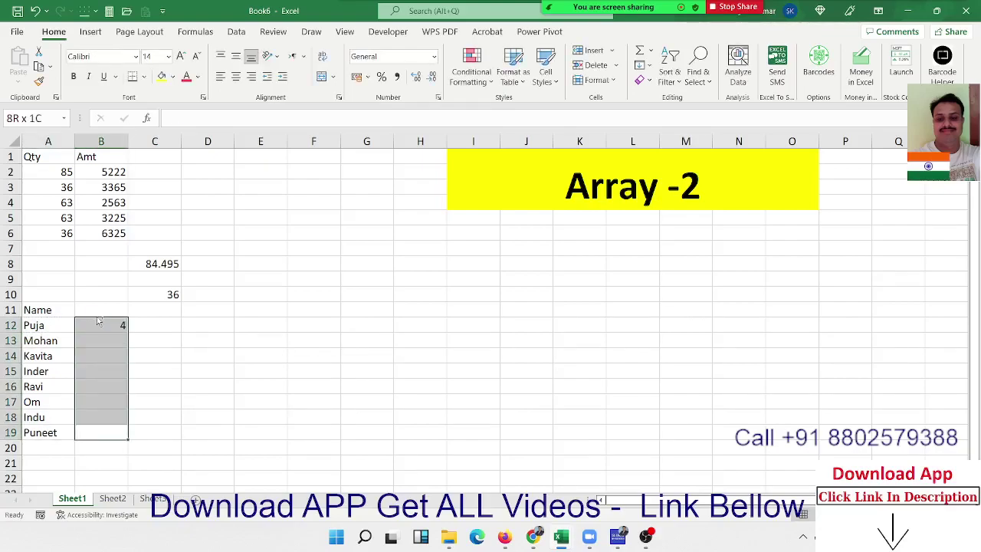
pyautogui.hotkey('ctrl', 'd')
# - Enter =MAX(B12:B19) in C12 to get the longest length, 6
pyautogui.press('Right')
pyautogui.press('Up')
pyautogui.press('Up')
pyautogui.press('Up')
pyautogui.press('Up')
pyautogui.press('Up')
pyautogui.press('Up')
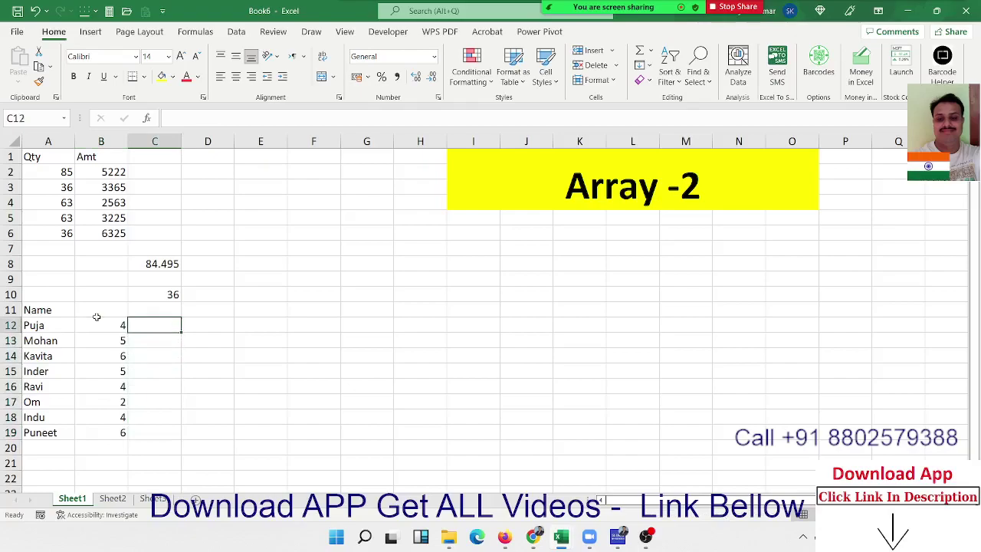
pyautogui.write('=ma')
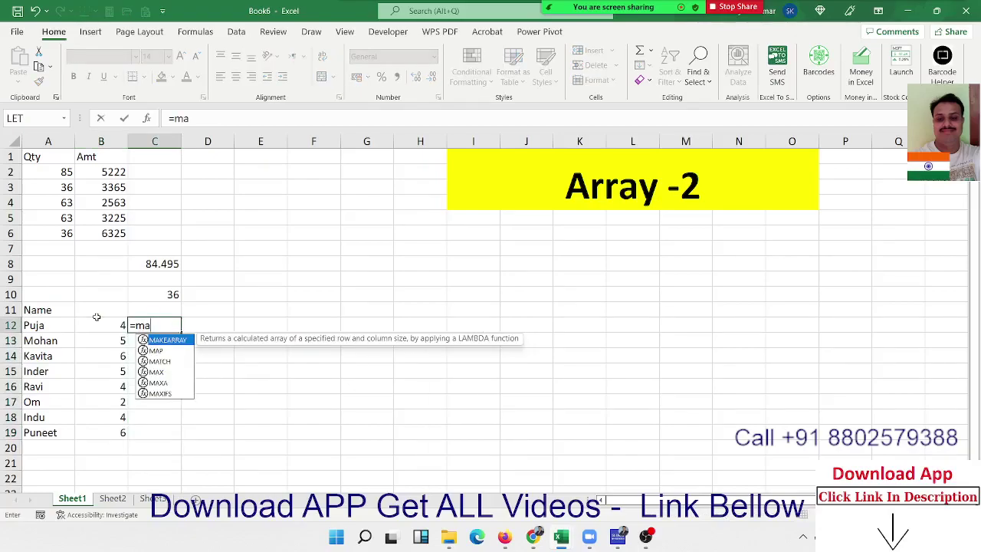
pyautogui.press('Down')
pyautogui.press('Down')
pyautogui.press('Down')
pyautogui.press('Tab')
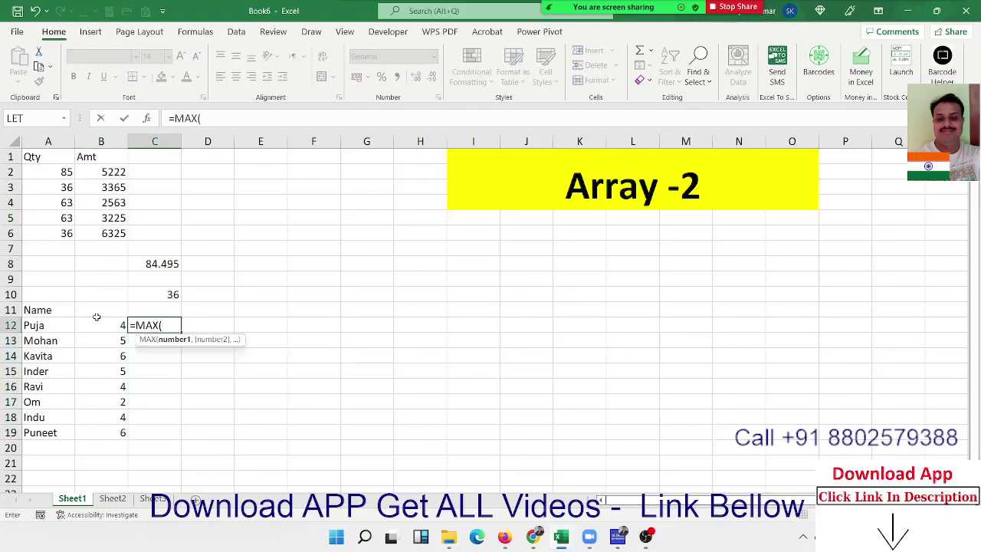
pyautogui.press('Left')
pyautogui.hotkey('ctrl', 'shift', 'Down')
pyautogui.hotkey('ctrl', 'shift', 'Return')
# - Enter =MATCH(C12,B12:B19,0) in D12, returning position 3
pyautogui.press('Right')
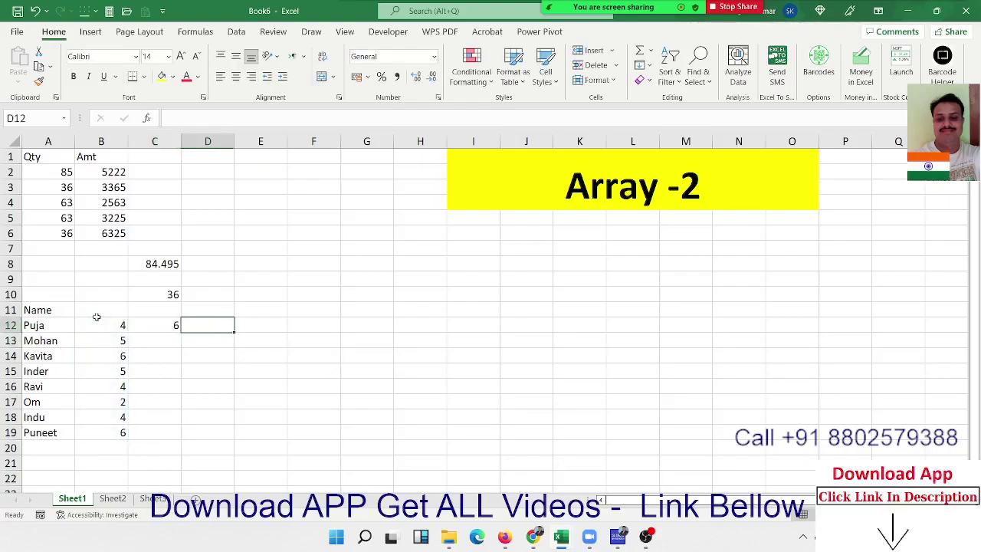
pyautogui.write('=mat')
pyautogui.press('Tab')
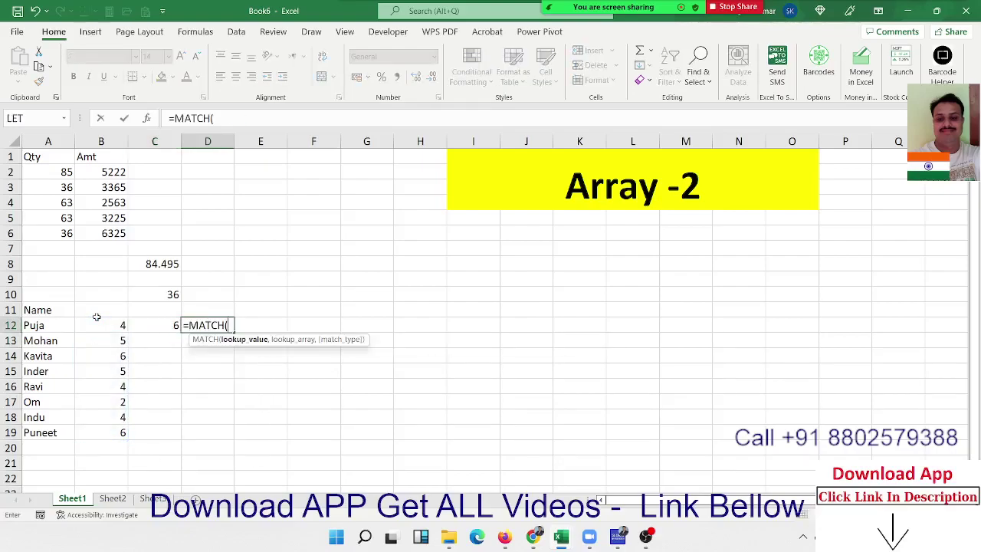
pyautogui.press('Left')
pyautogui.write(',')
pyautogui.press('Left')
pyautogui.press('Left')
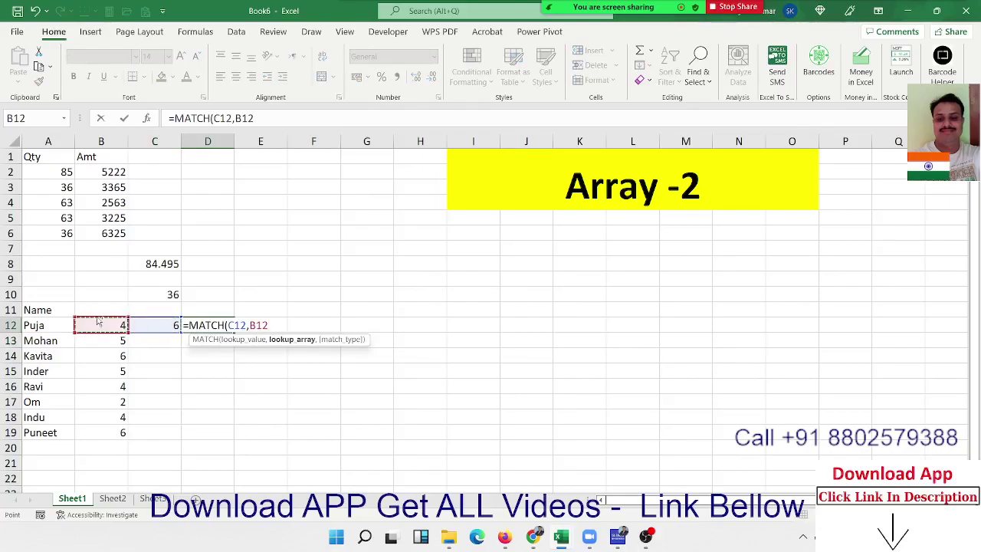
pyautogui.hotkey('ctrl', 'shift', 'Down')
pyautogui.write(',')
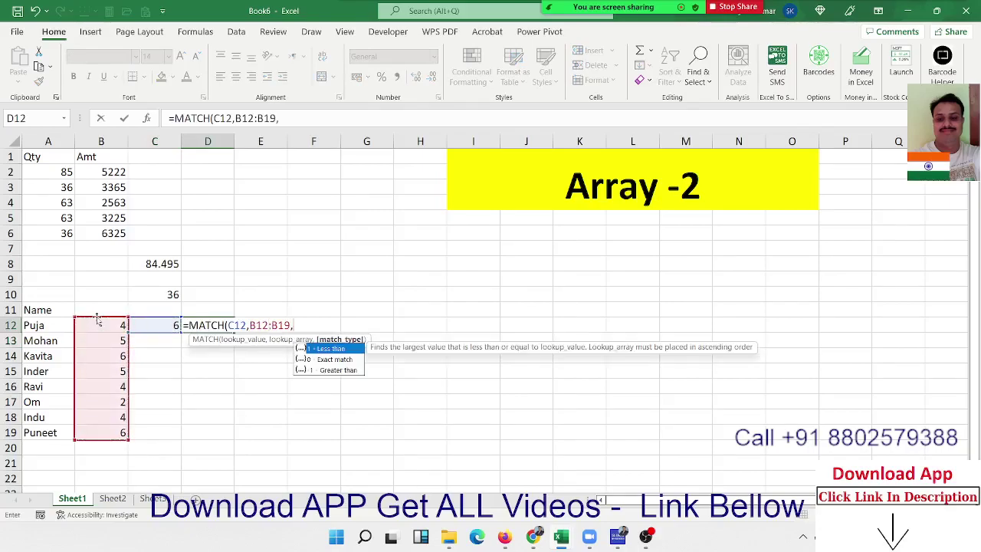
pyautogui.write('0')
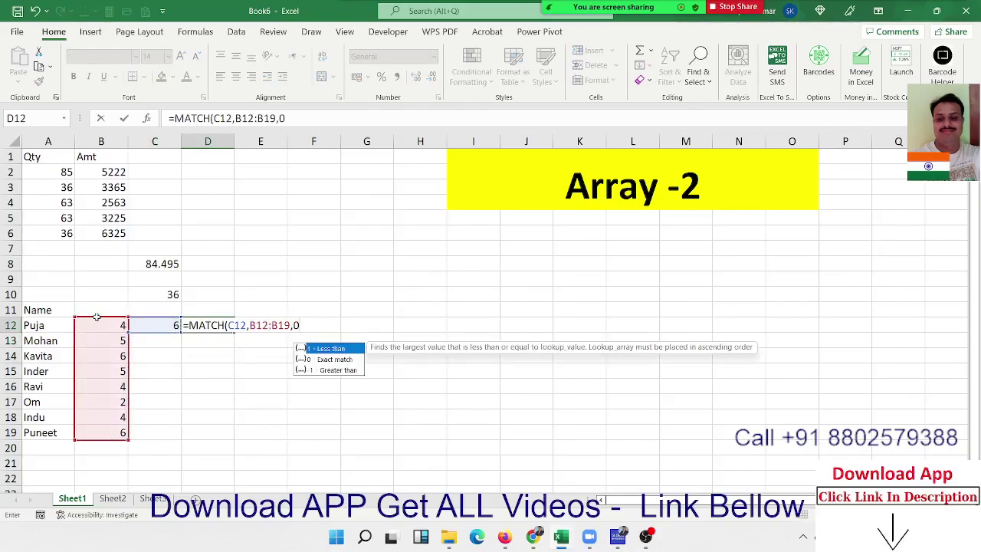
pyautogui.press('Return')
# - Enter =INDEX(A12:A19,D12) in E12 to return the longest name
pyautogui.press('Up')
pyautogui.press('Right')
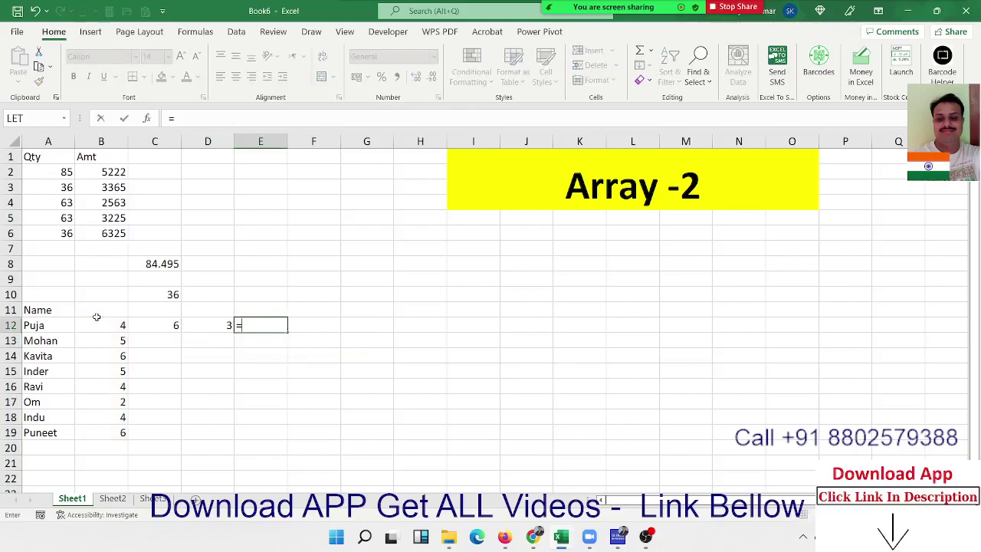
pyautogui.write('=inde')
pyautogui.press('Tab')
pyautogui.press('Left')
pyautogui.press('Left')
pyautogui.press('Left')
pyautogui.press('Left')
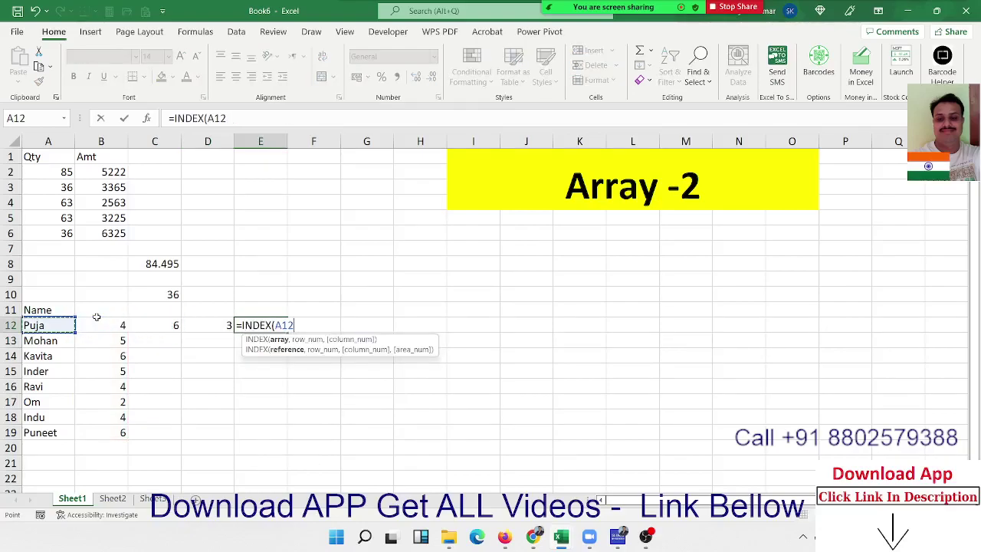
pyautogui.hotkey('ctrl', 'shift', 'Down')
pyautogui.write(':A19,')
pyautogui.press('Left')
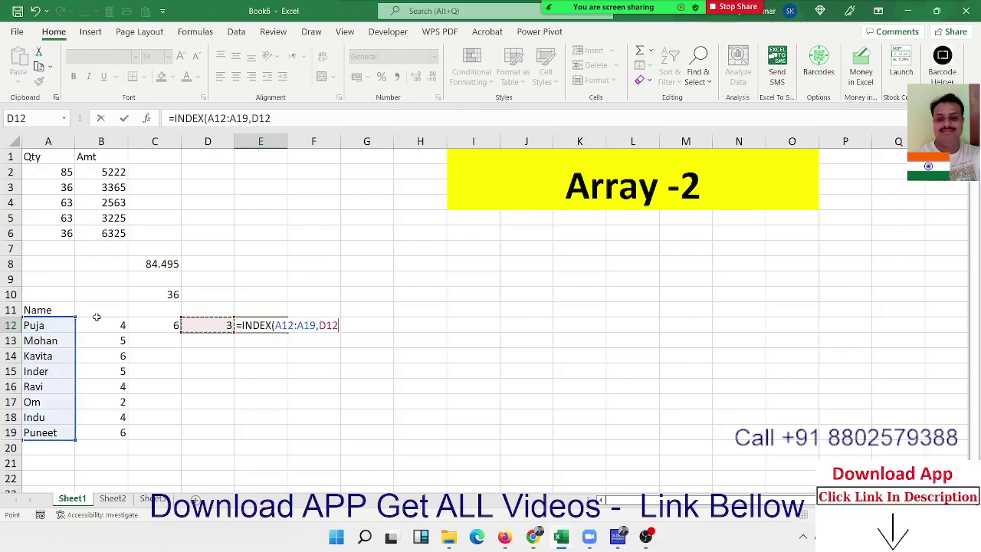
pyautogui.write(')')
pyautogui.hotkey('ctrl', 'Return')
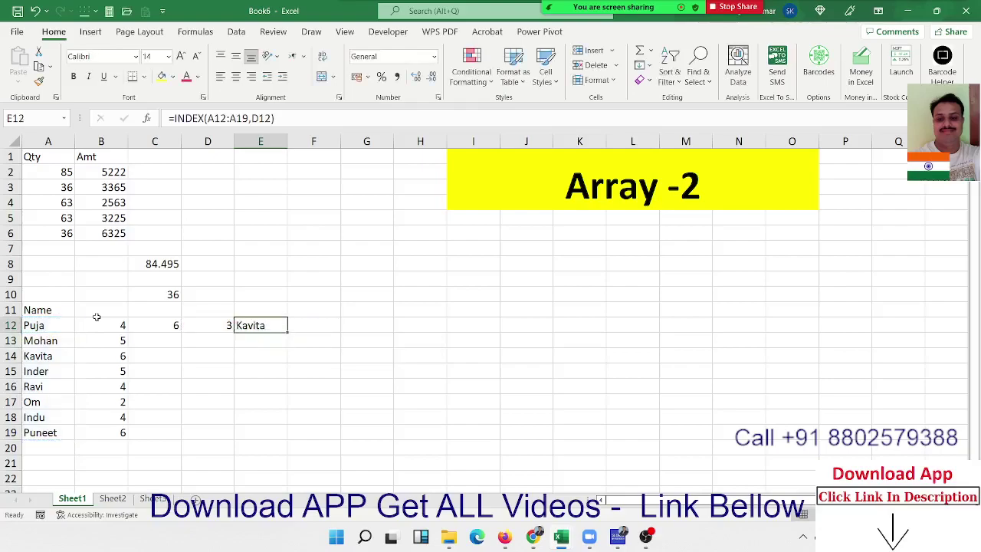
# - Append 'Prakas' to the name in A17, making it 9 characters, and check the lookup results update
pyautogui.press('Down')
pyautogui.press('Down')
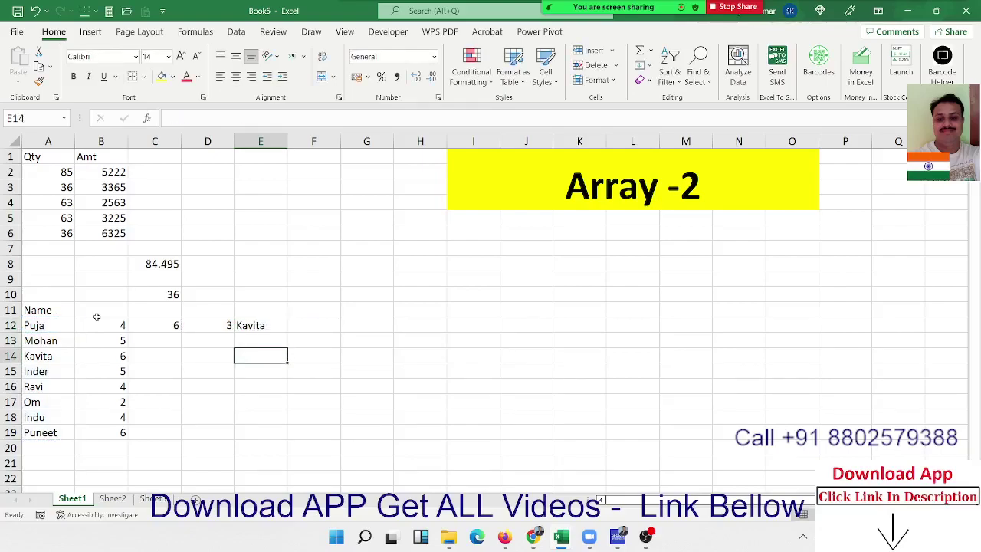
pyautogui.press('Down')
pyautogui.press('Down')
pyautogui.press('Left')
pyautogui.press('Left')
pyautogui.press('Left')
pyautogui.press('Left')
pyautogui.press('Down')
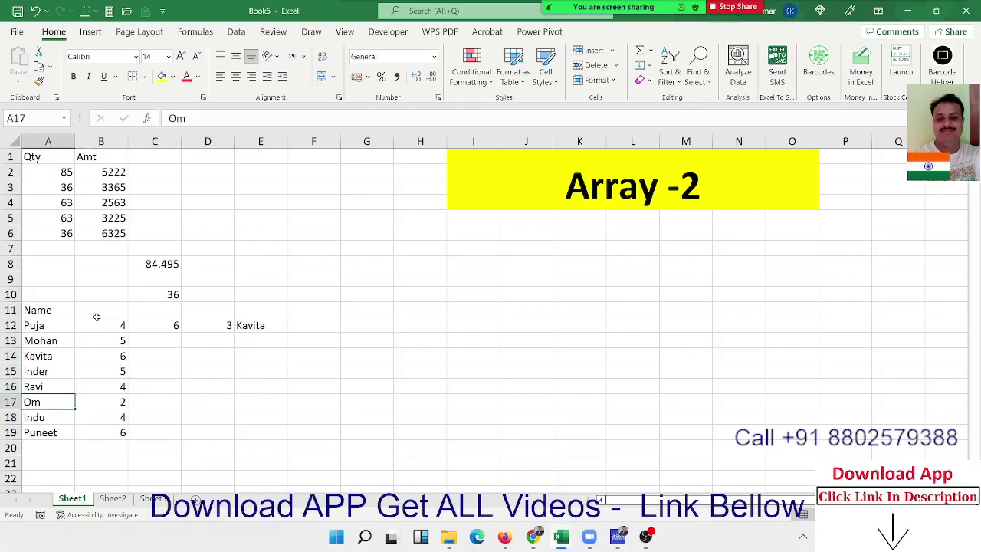
pyautogui.press('F2')
pyautogui.write(' Pra')
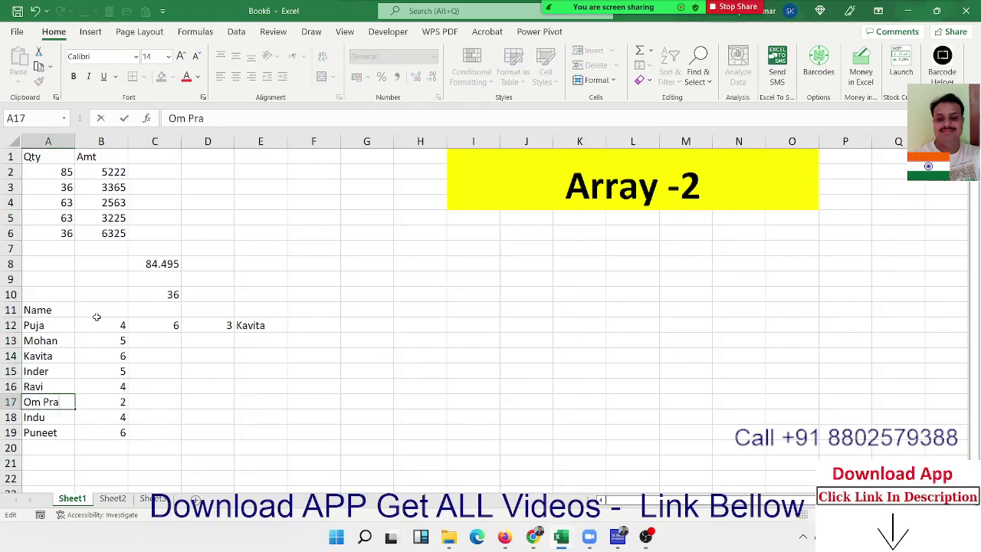
pyautogui.write('kas')
pyautogui.press('Return')
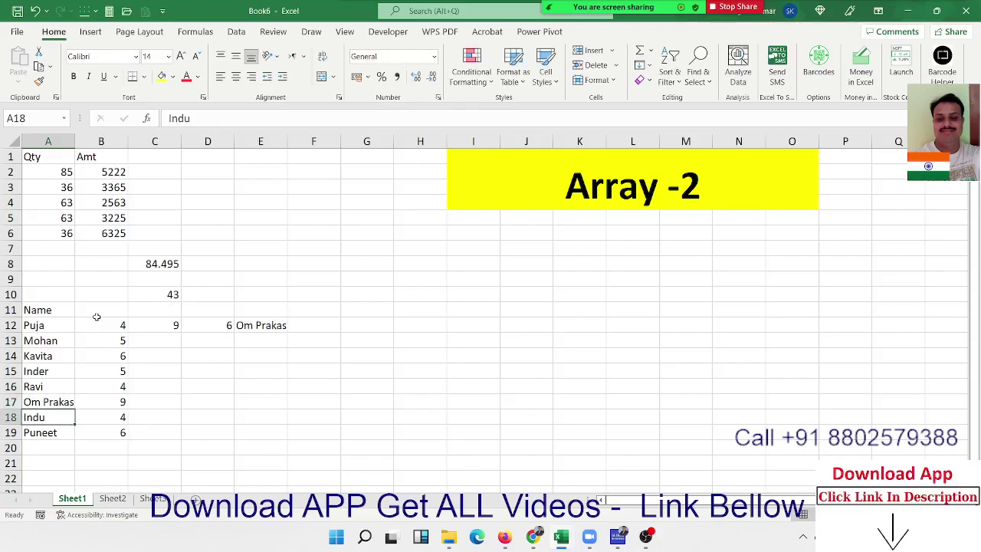
pyautogui.press('Up')
pyautogui.press('Right')
pyautogui.press('Right')
pyautogui.press('Right')
pyautogui.press('Right')
pyautogui.press('Up')
pyautogui.press('Up')
pyautogui.press('Up')
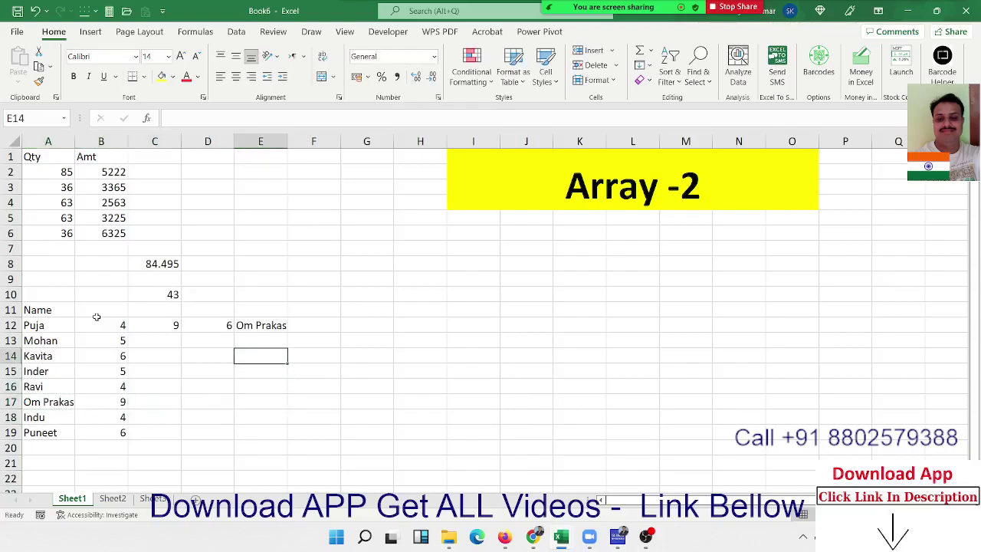
pyautogui.press('Up')
pyautogui.press('Up')
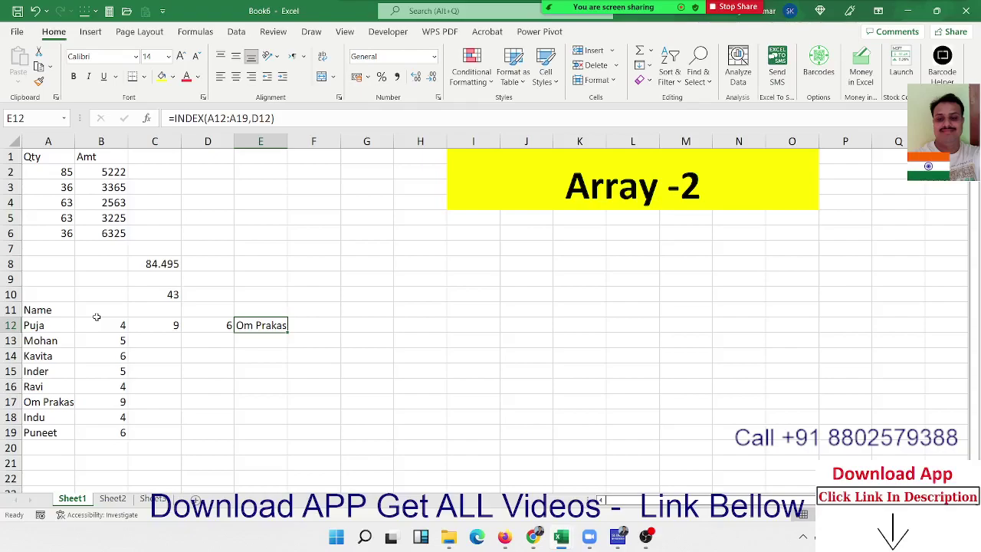
pyautogui.press('Left')
pyautogui.press('Left')
pyautogui.press('Left')
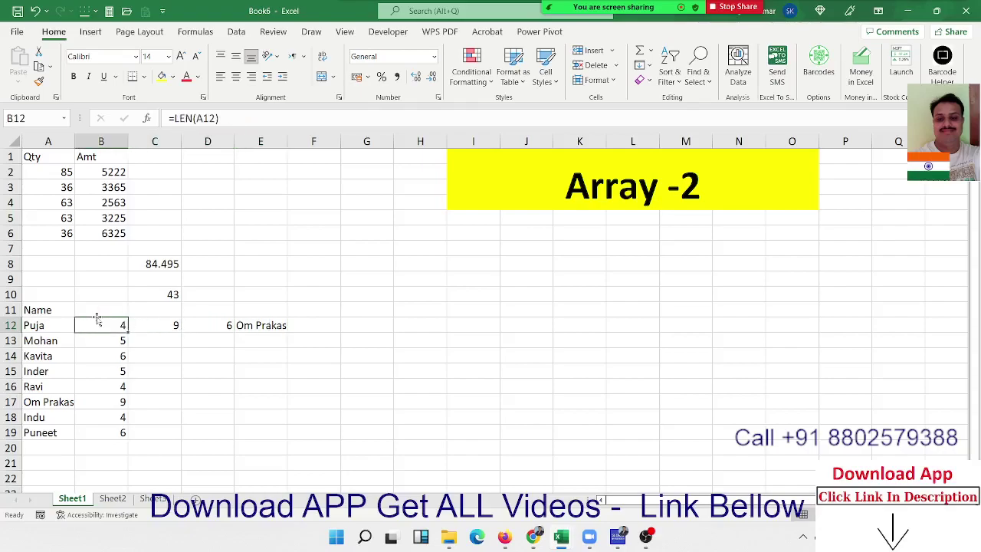
pyautogui.press('Down')
pyautogui.press('Down')
pyautogui.press('Down')
pyautogui.press('Down')
pyautogui.press('Down')
pyautogui.press('Down')
pyautogui.press('Down')
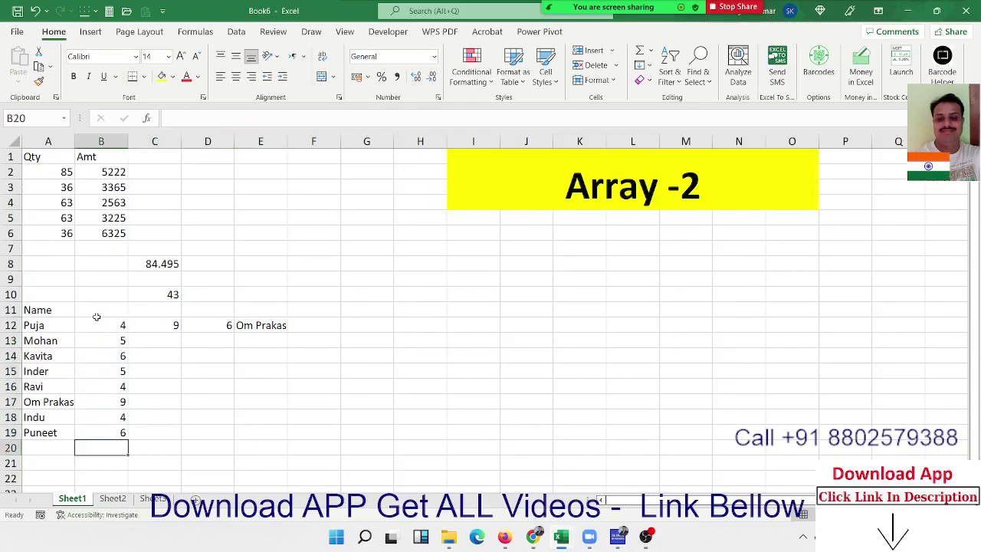
pyautogui.press('Up')
pyautogui.press('Up')
pyautogui.press('Up')
pyautogui.press('Up')
pyautogui.press('Up')
pyautogui.press('Up')
pyautogui.press('Up')
pyautogui.press('Up')
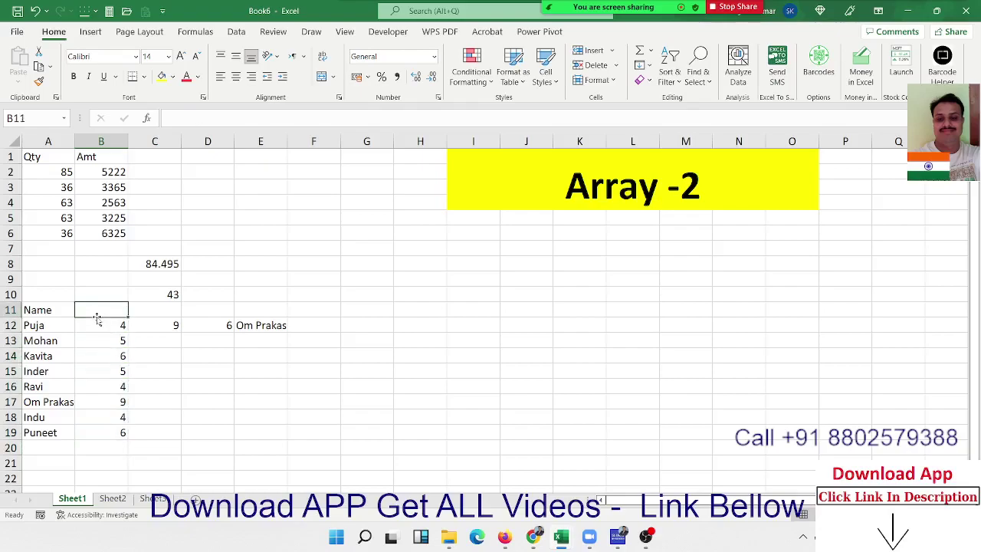
pyautogui.press('Right')
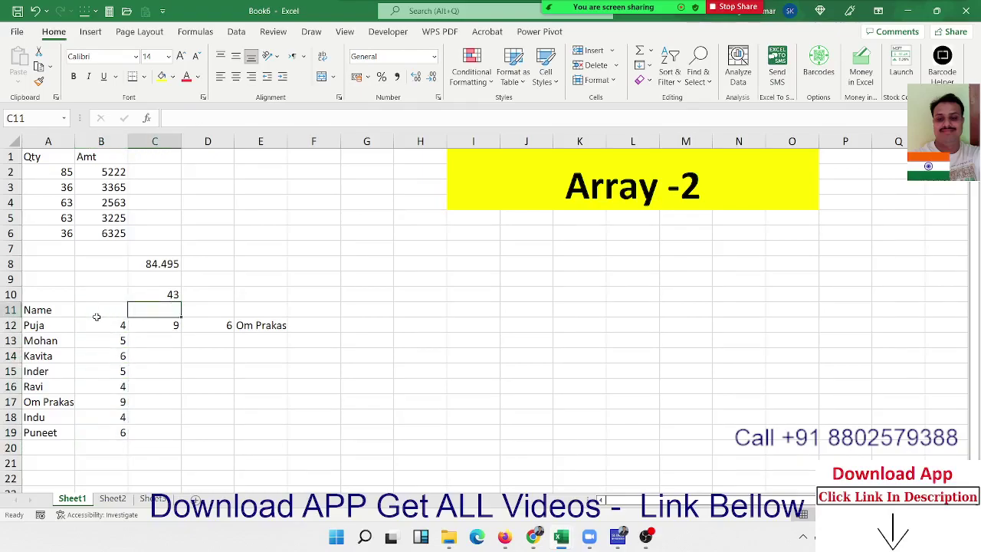
pyautogui.press('Up')
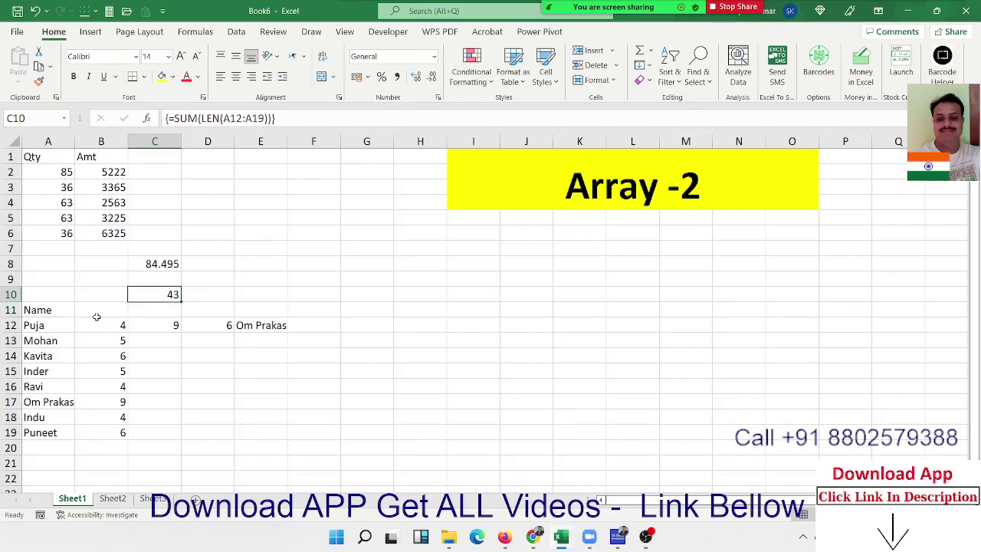
pyautogui.press('Down')
pyautogui.press('Down')
pyautogui.press('Down')
pyautogui.press('Right')
pyautogui.press('Up')
pyautogui.press('Right')
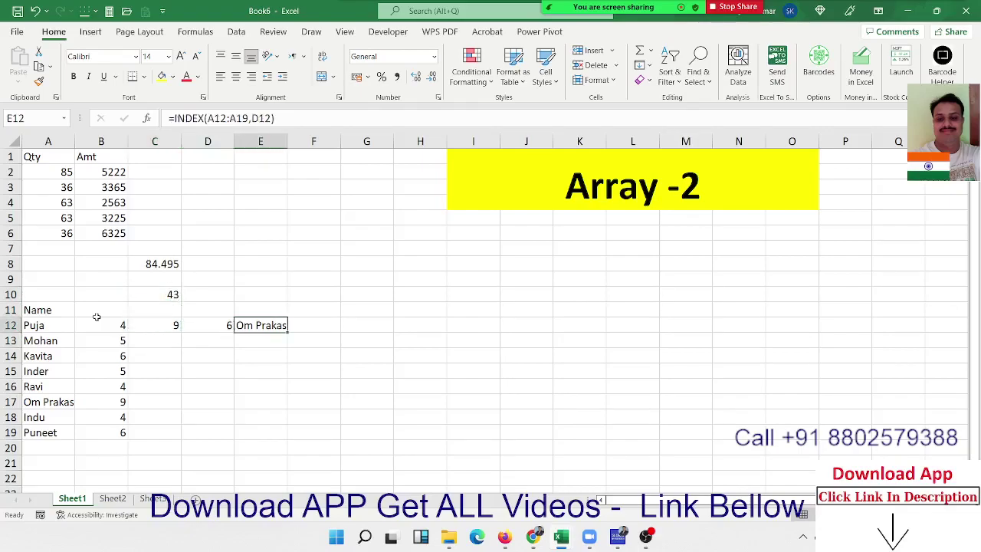
pyautogui.press('Left')
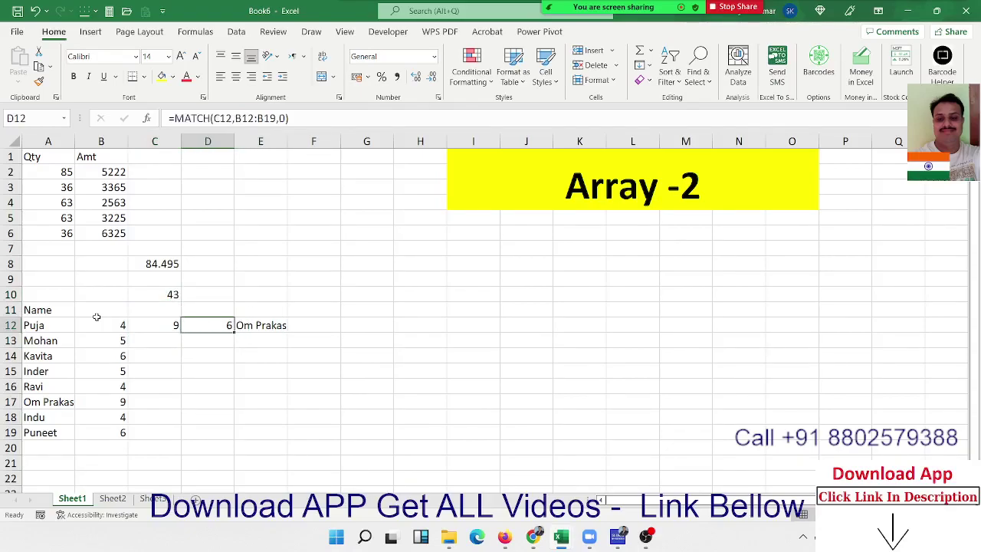
pyautogui.press('Down')
pyautogui.press('Down')
pyautogui.press('Left')
pyautogui.press('Right')
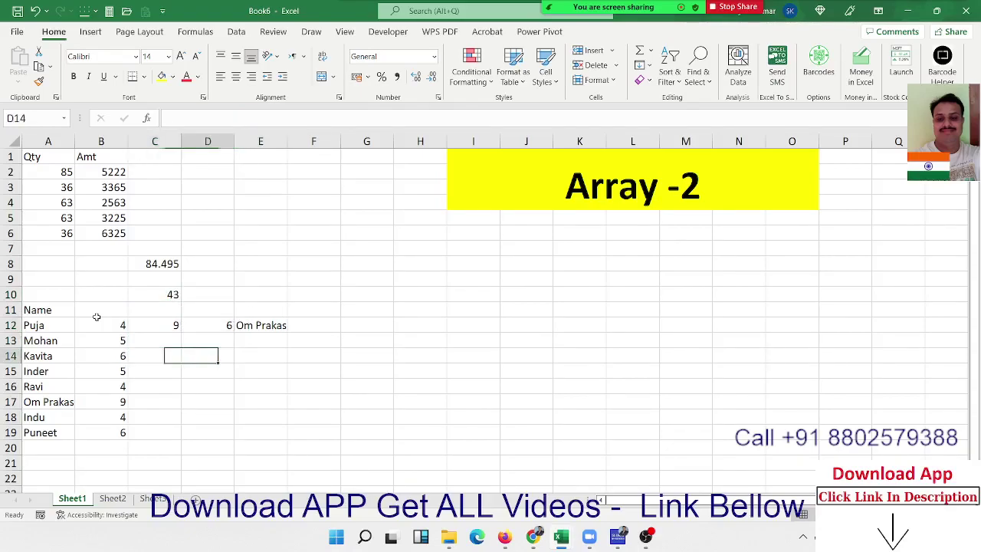
pyautogui.press('Up')
pyautogui.press('Up')
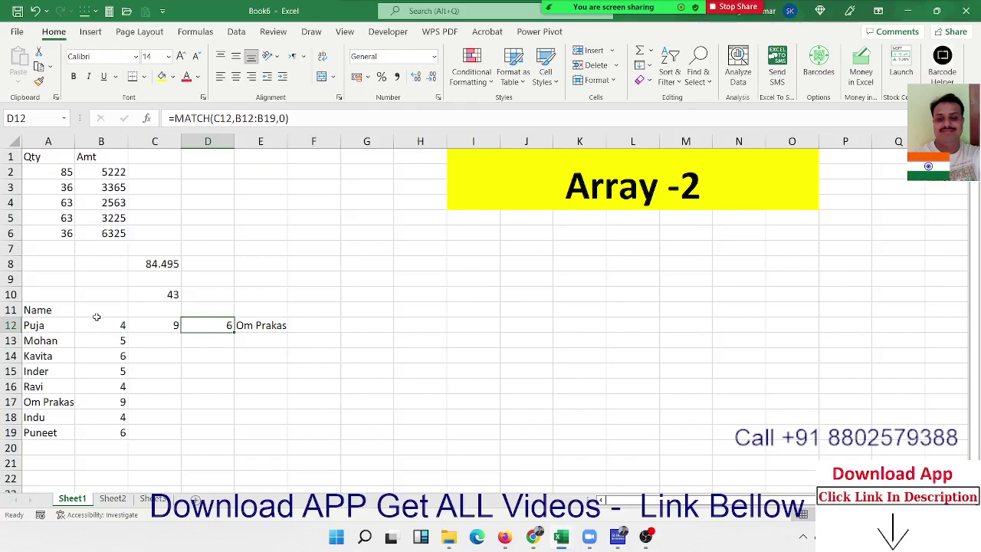
# - In D14, start a MATCH formula with MAX(LEN(A12:A19)) as its lookup value
pyautogui.press('Down')
pyautogui.press('Down')
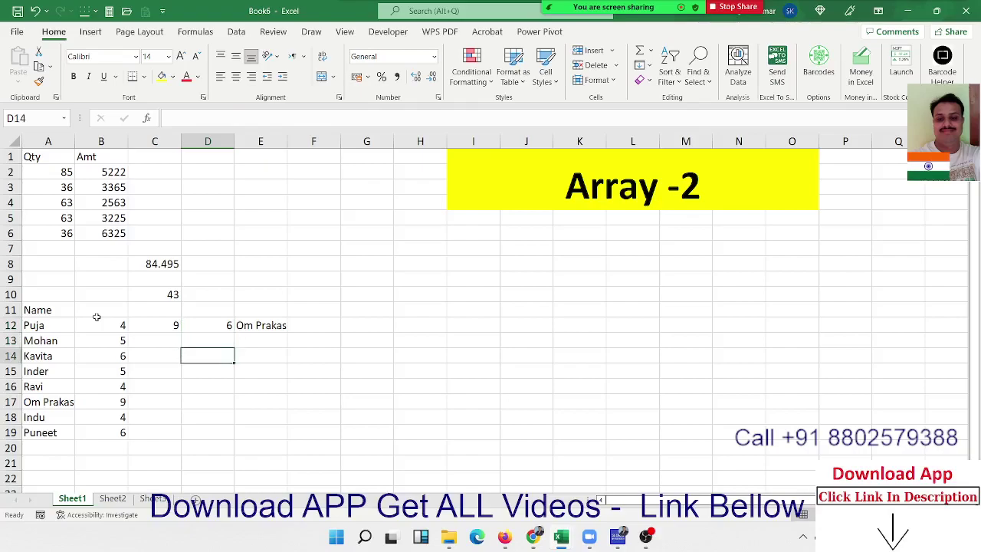
pyautogui.write('=mat')
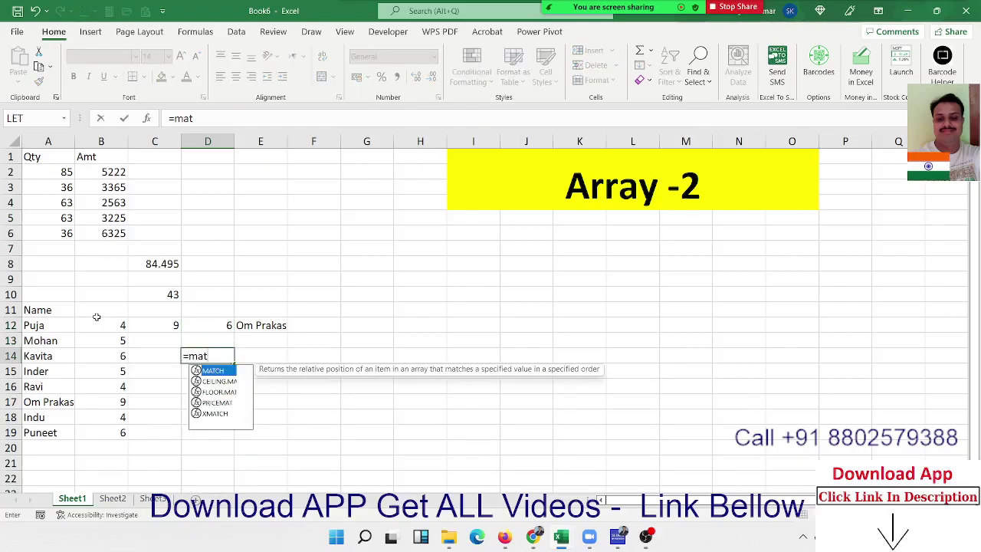
pyautogui.press('Tab')
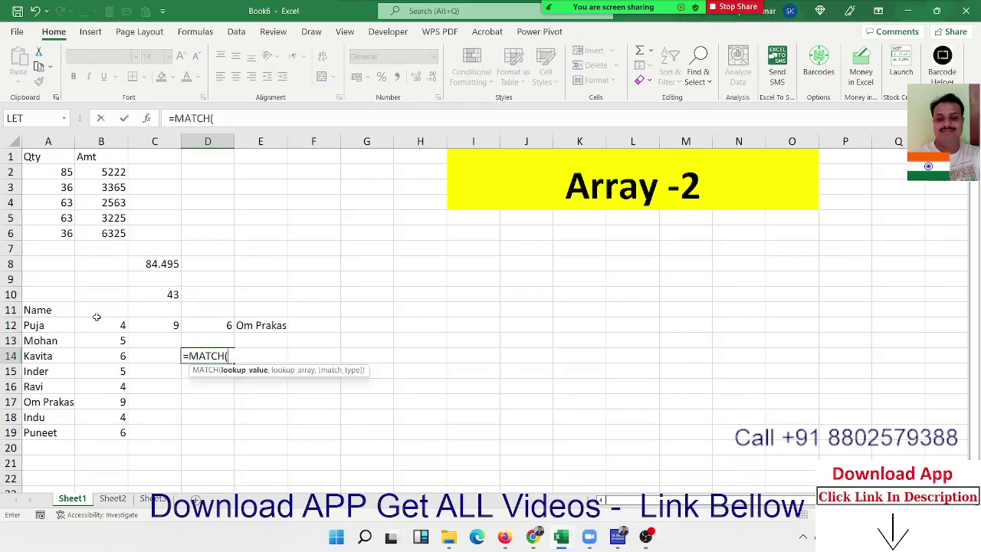
pyautogui.write('max')
pyautogui.press('Tab')
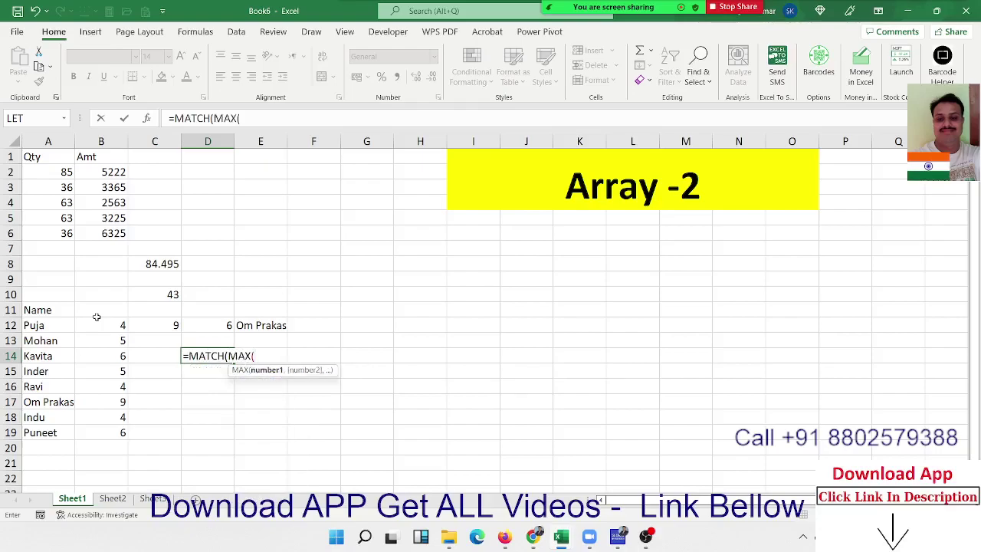
pyautogui.write('le')
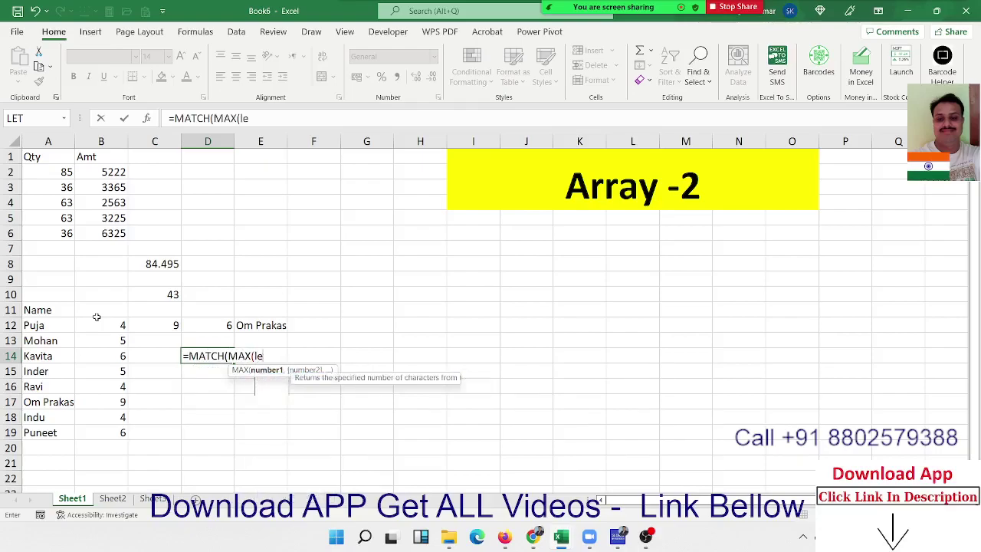
pyautogui.write('n')
pyautogui.press('Tab')
pyautogui.press('Left')
pyautogui.press('Left')
pyautogui.press('Up')
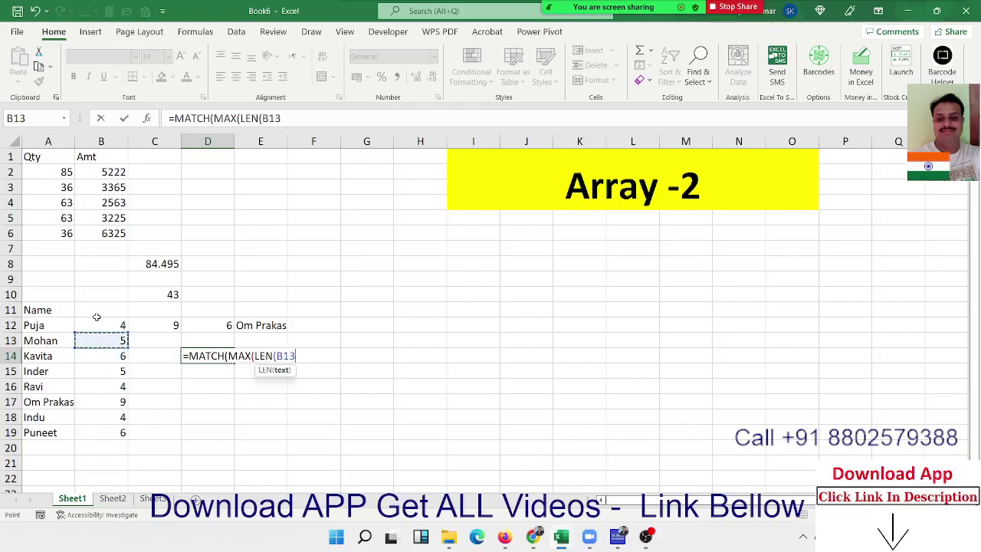
pyautogui.press('Left')
pyautogui.press('Up')
pyautogui.hotkey('ctrl', 'shift', 'Down')
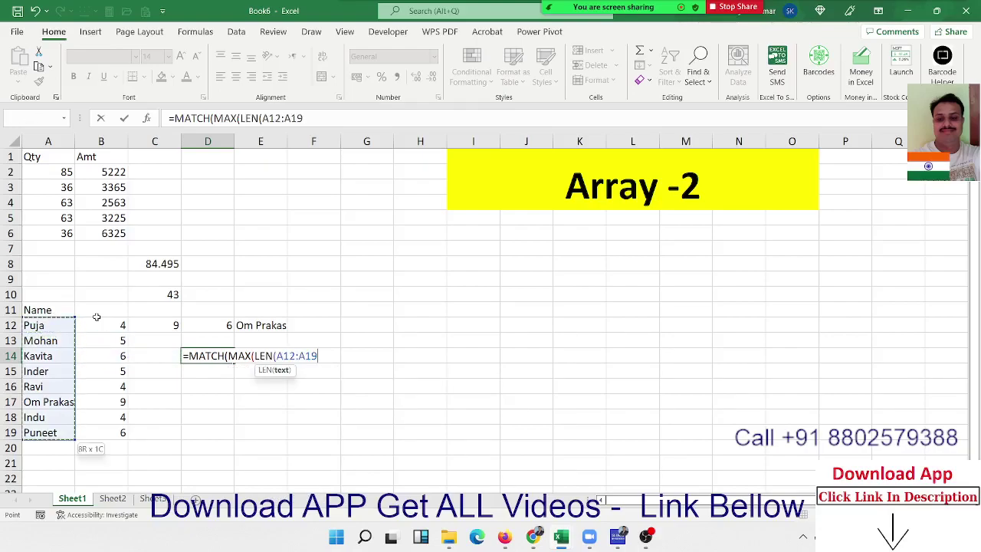
# - Complete it with LEN(A12:A19) as lookup array and match type 0, giving 6
pyautogui.write('))')
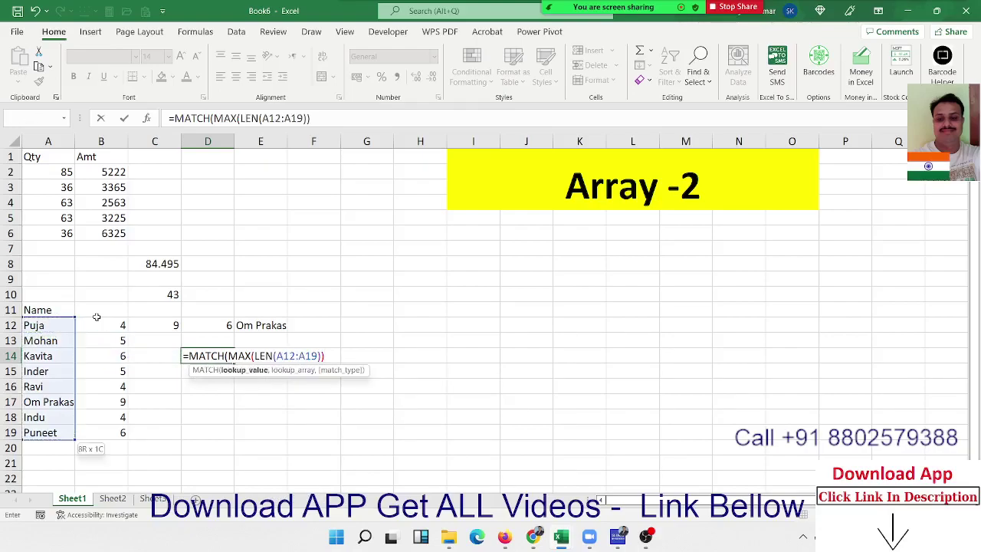
pyautogui.write(',')
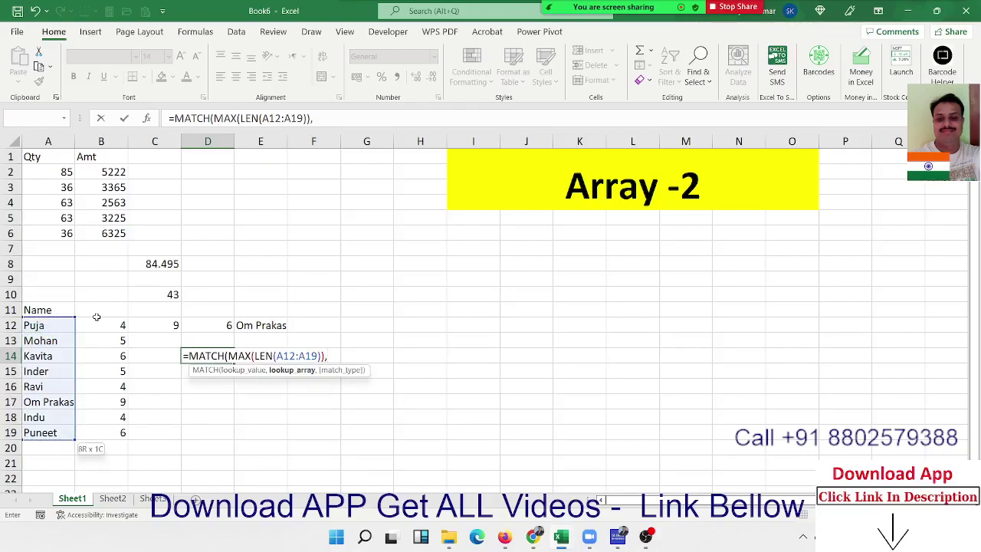
pyautogui.write('le')
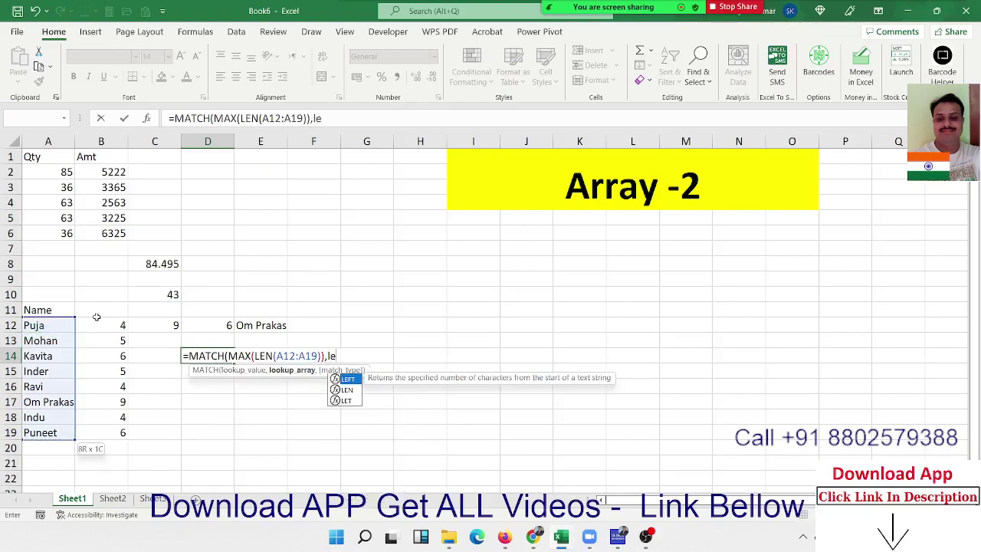
pyautogui.write('n')
pyautogui.press('Tab')
pyautogui.press('Left')
pyautogui.press('Left')
pyautogui.press('Left')
pyautogui.press('Up')
pyautogui.press('Up')
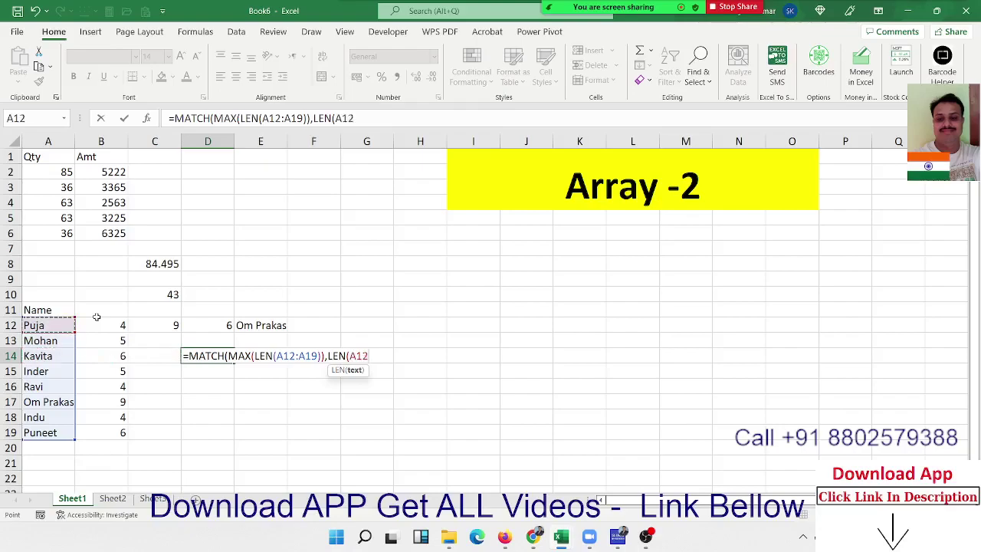
pyautogui.hotkey('shift', 'Down')
pyautogui.hotkey('shift', 'Down')
pyautogui.hotkey('shift', 'Down')
pyautogui.write(':A19),')
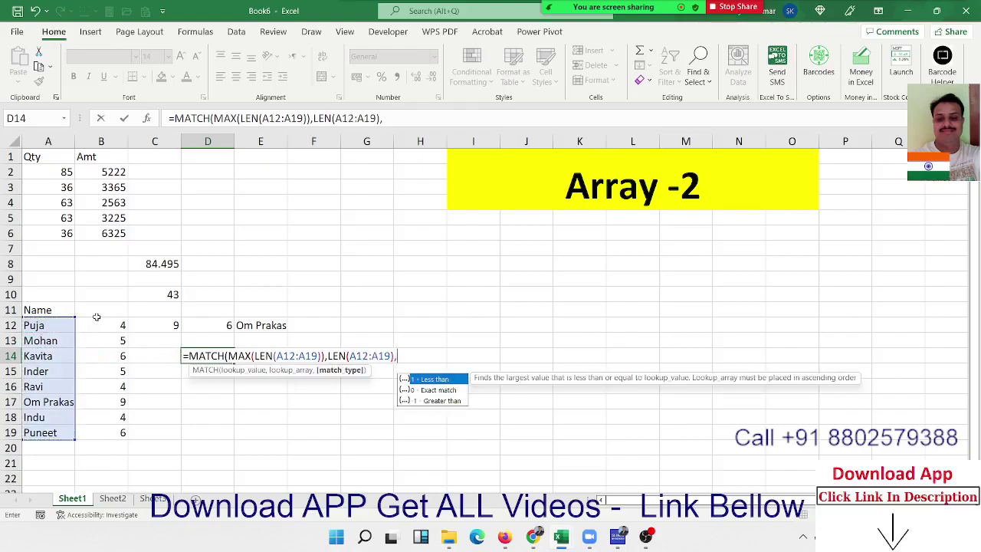
pyautogui.write('0)')
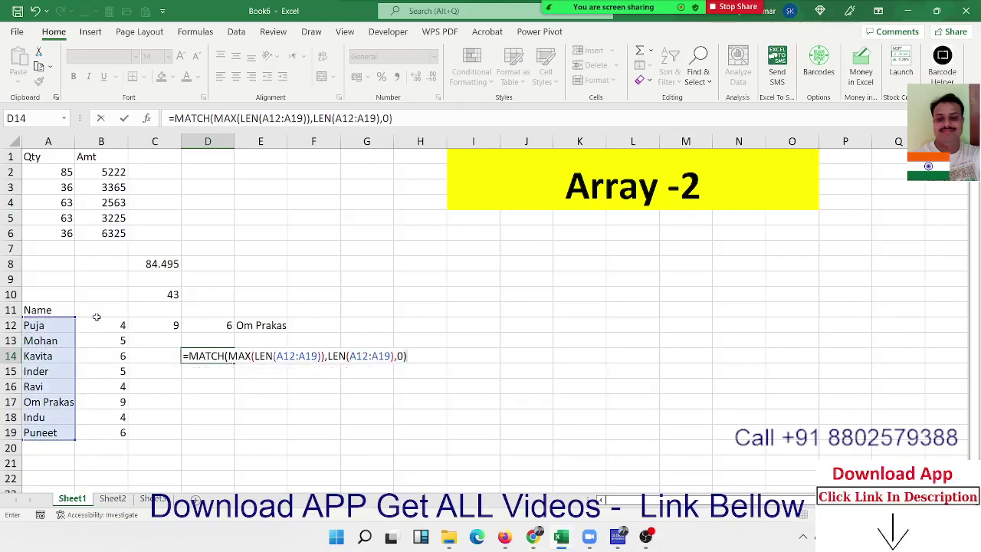
pyautogui.press('Return')
pyautogui.press('Up')
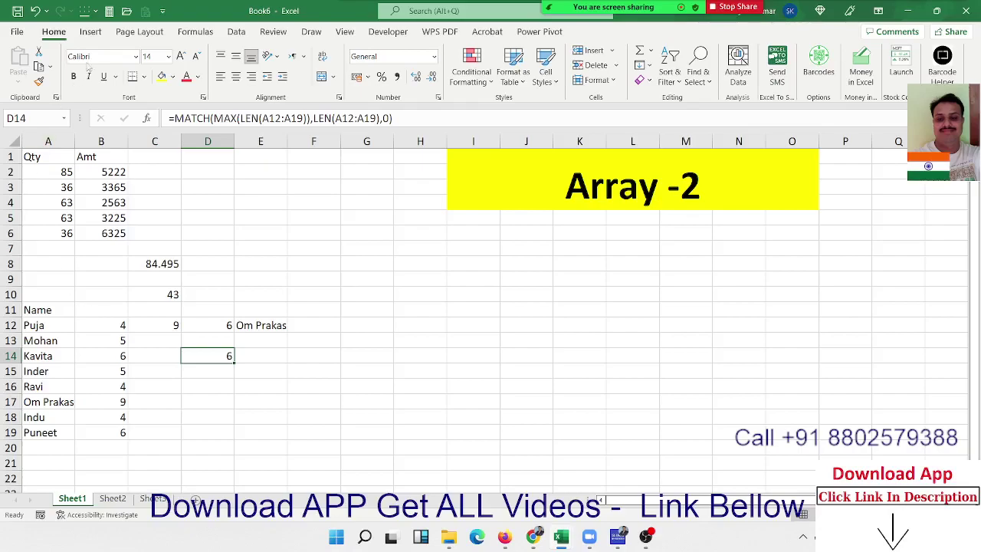
# - Evaluate D14's formula stepwise through the name lengths, maximum 9 and MATCH result 6, then close
pyautogui.click(195, 33)
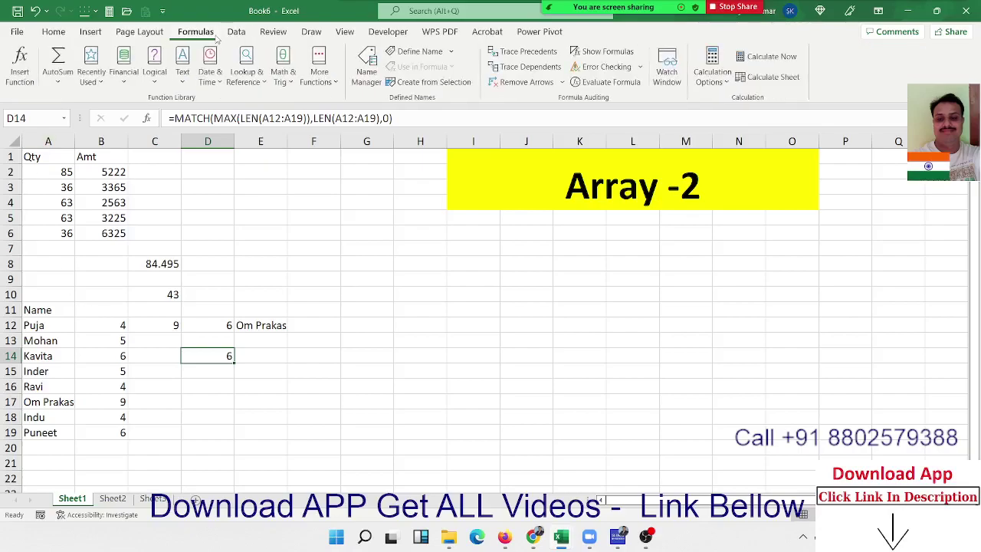
pyautogui.click(605, 81)
pyautogui.moveTo(230, 208); pyautogui.dragTo(485, 269)
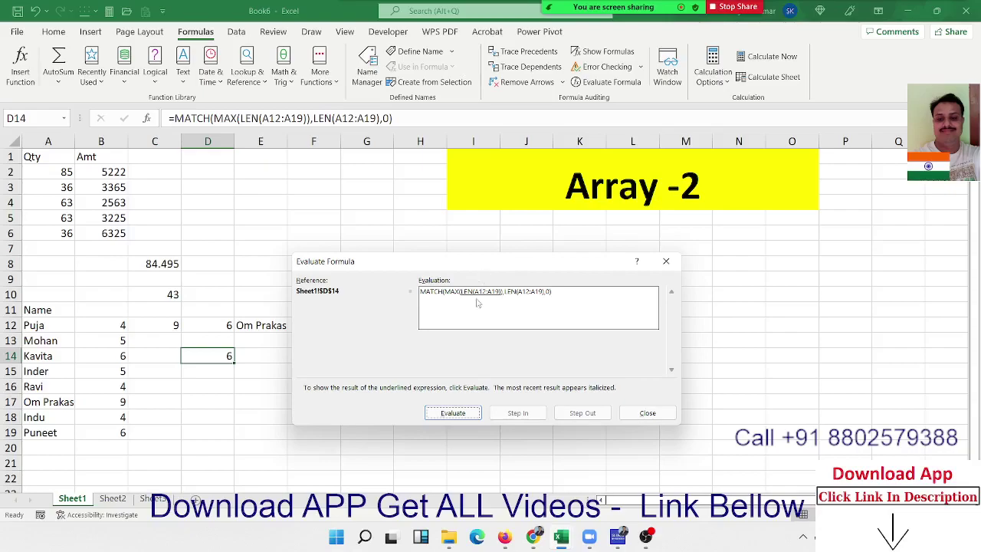
pyautogui.click(454, 417)
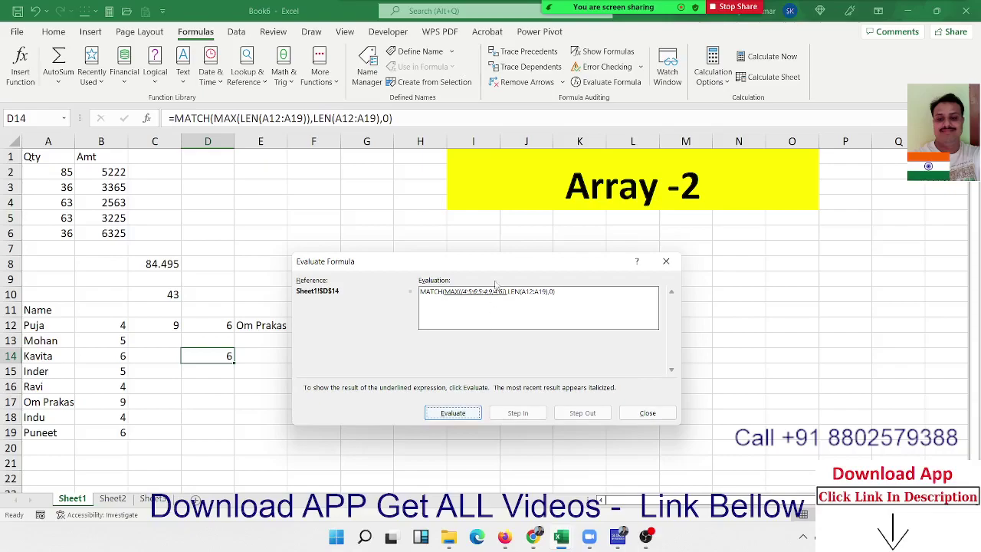
pyautogui.click(451, 418)
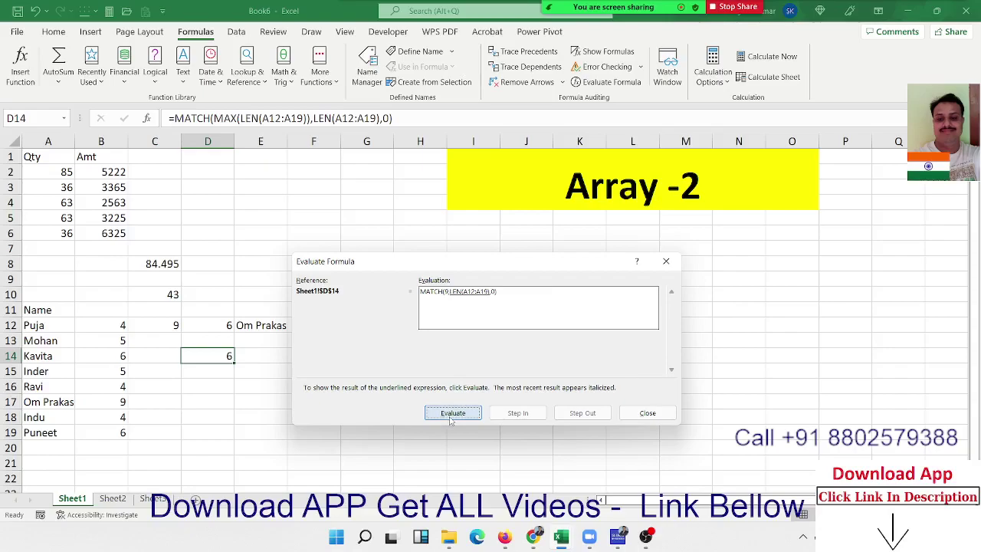
pyautogui.click(451, 418)
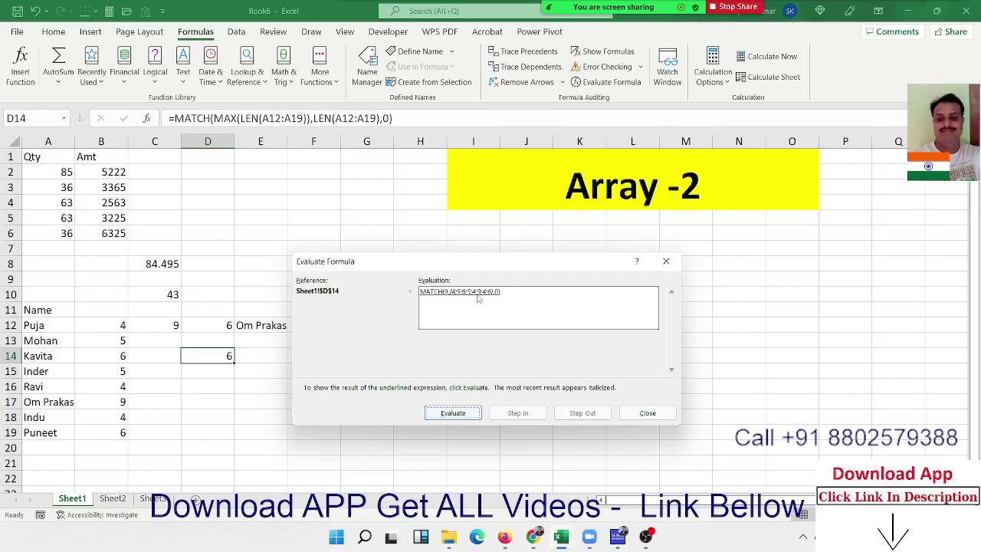
pyautogui.click(453, 413)
pyautogui.click(647, 413)
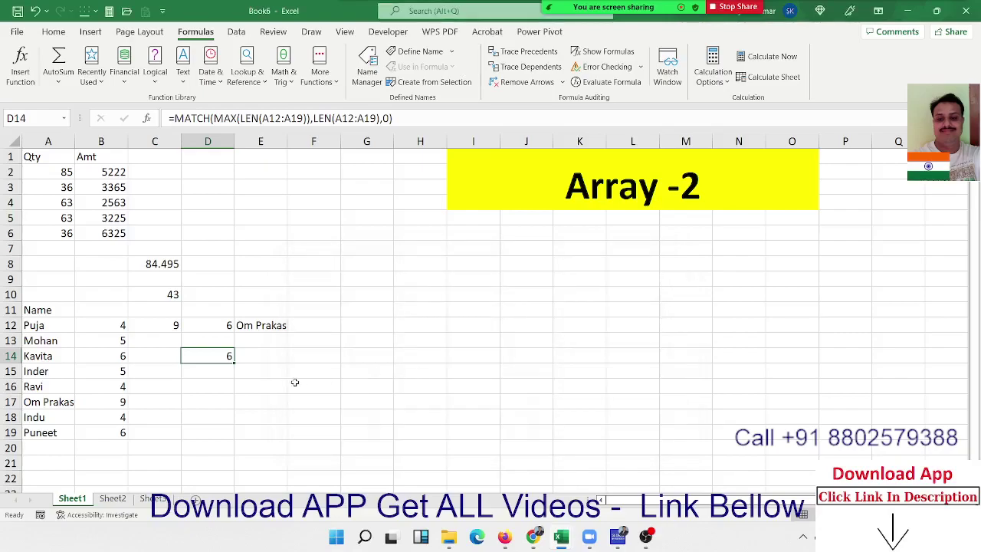
# - Wrap D14's MATCH formula in INDEX over A12:A19 so it returns the longest name
pyautogui.press('F2')
pyautogui.press('Home')
pyautogui.press('Right')
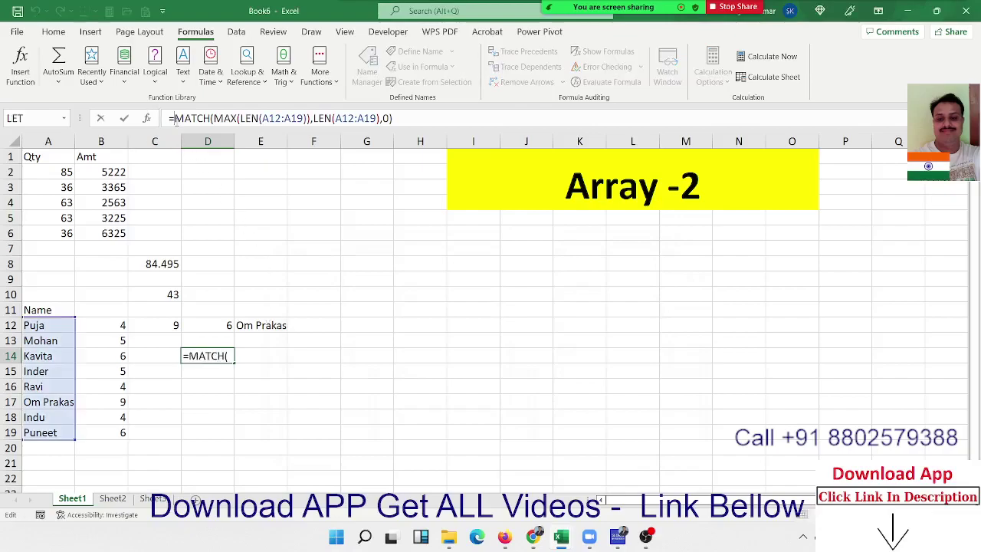
pyautogui.write('ind')
pyautogui.press('Tab')
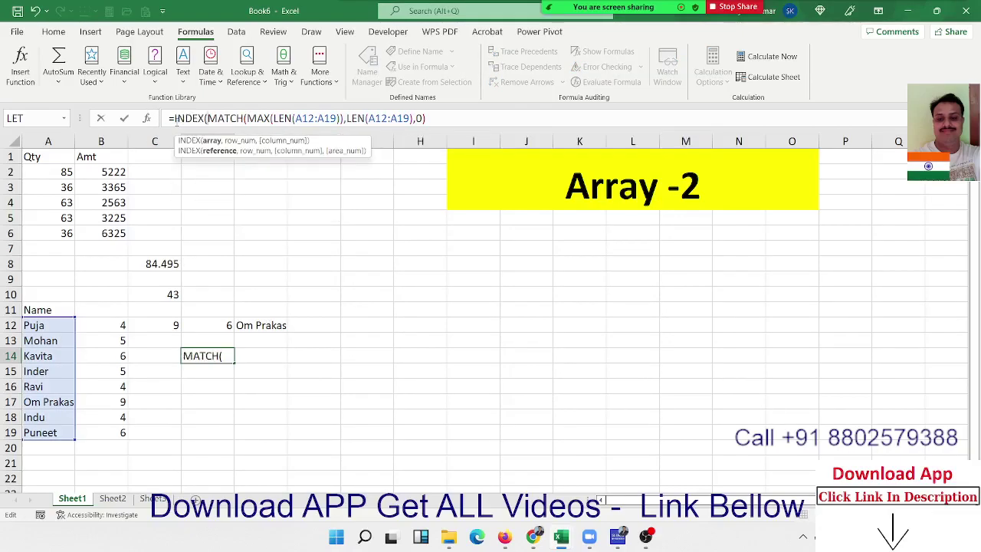
pyautogui.click(478, 121)
pyautogui.click(205, 151)
pyautogui.moveTo(38, 324); pyautogui.dragTo(23, 427)
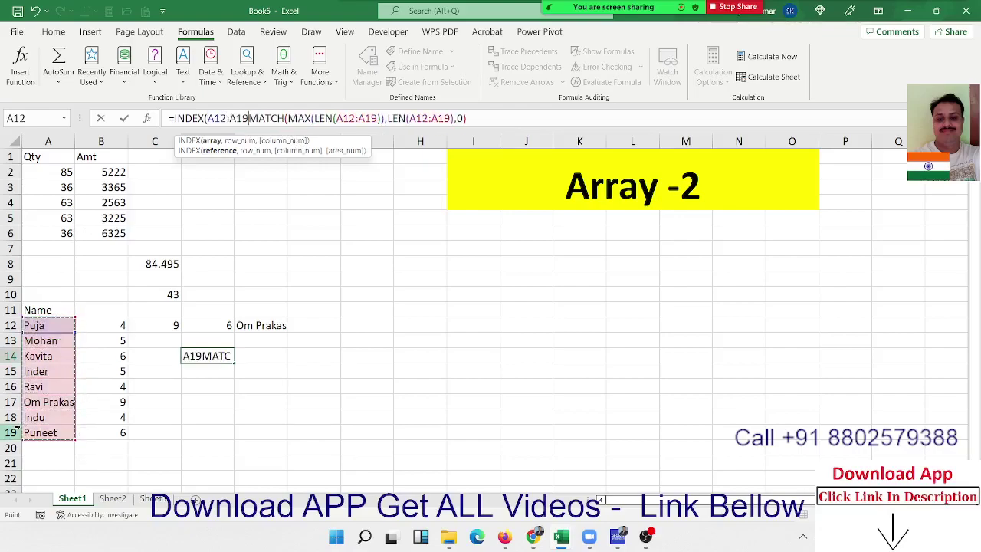
pyautogui.write(',')
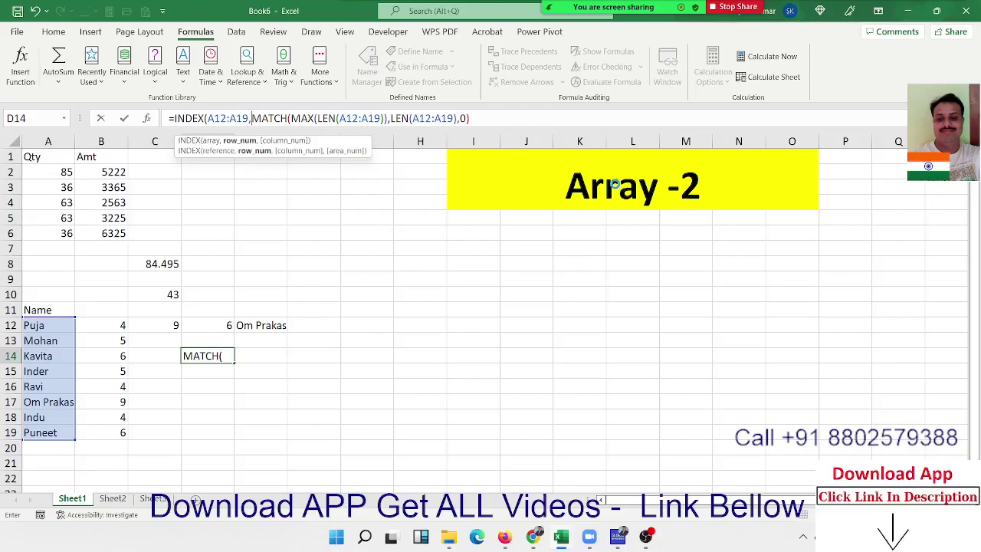
pyautogui.press('Return')
pyautogui.press('Return')
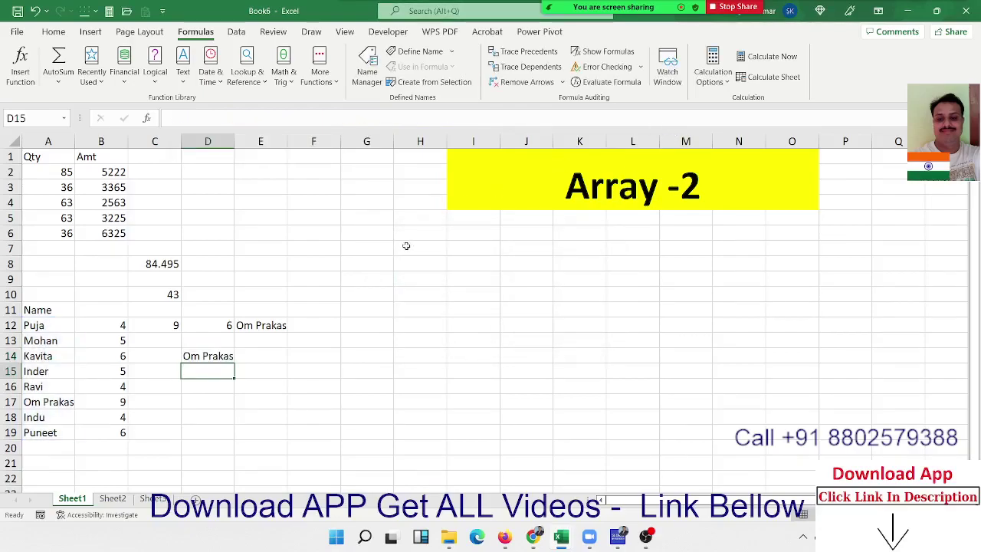
# - Recommit D14's single INDEX formula, which shows the longest name, Om Prakas
pyautogui.click(219, 355)
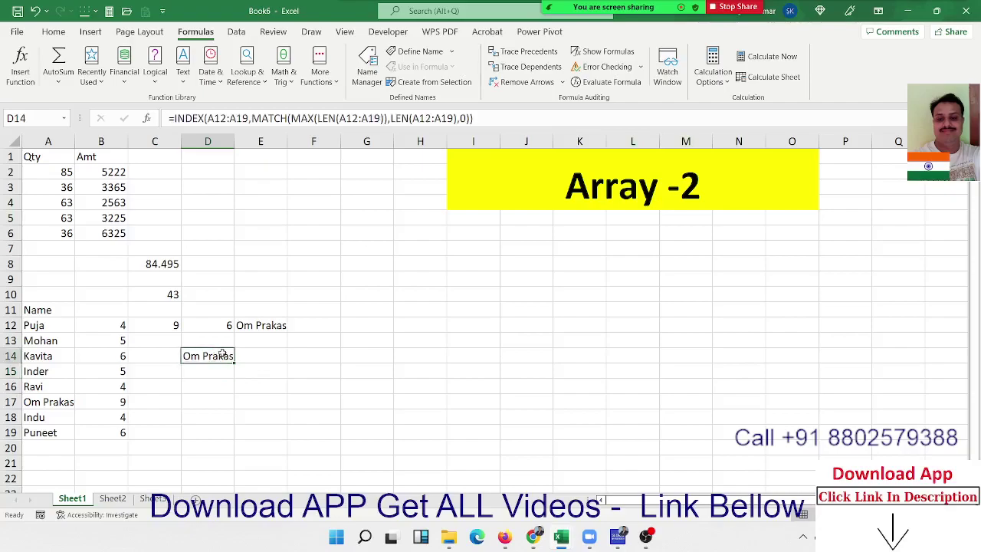
pyautogui.moveTo(115, 326); pyautogui.dragTo(117, 430)
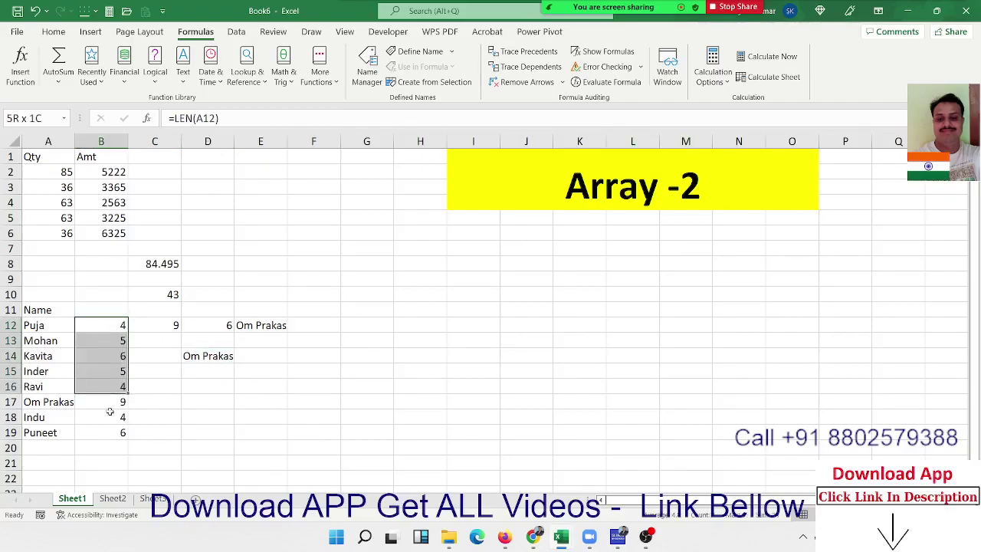
pyautogui.moveTo(157, 325); pyautogui.dragTo(253, 325)
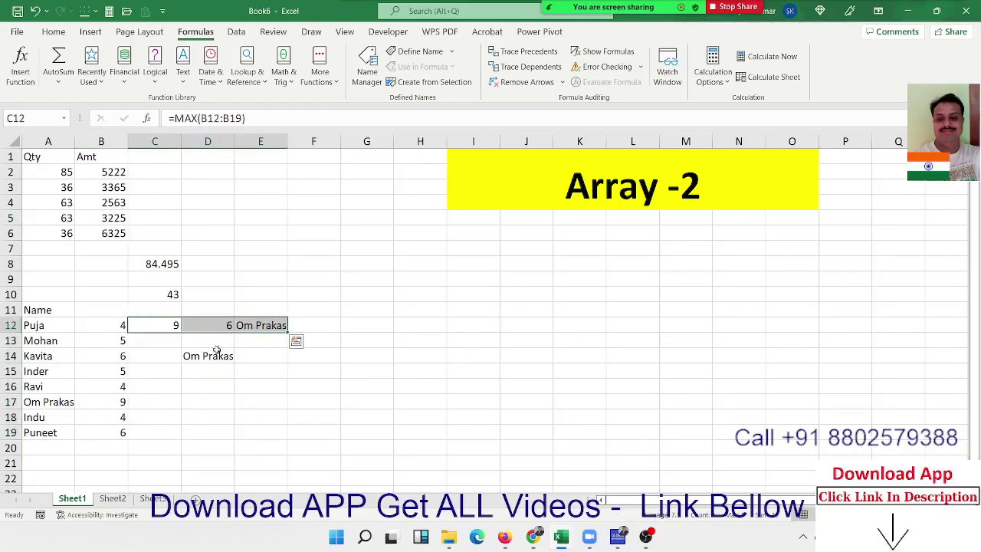
pyautogui.click(214, 352)
pyautogui.doubleClick(211, 350)
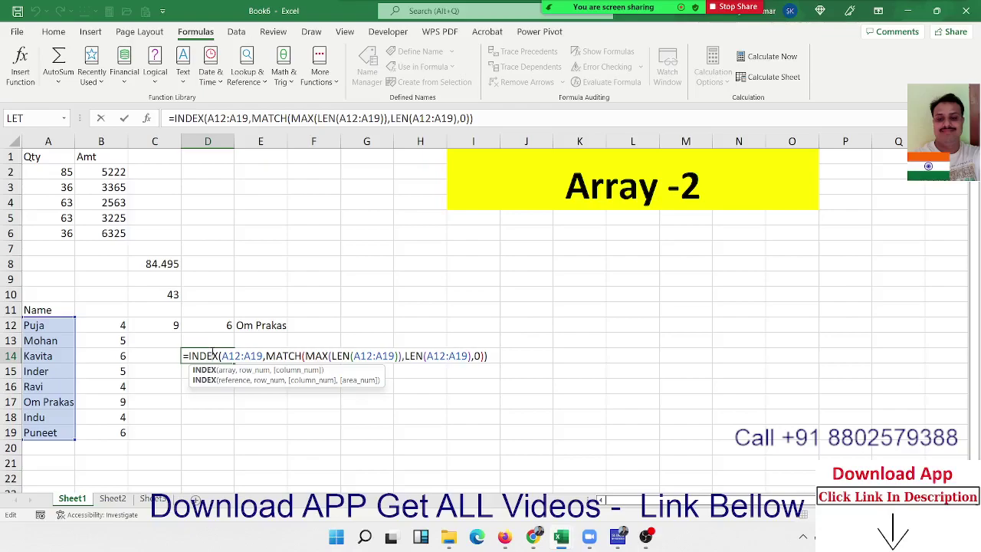
pyautogui.press('Return')
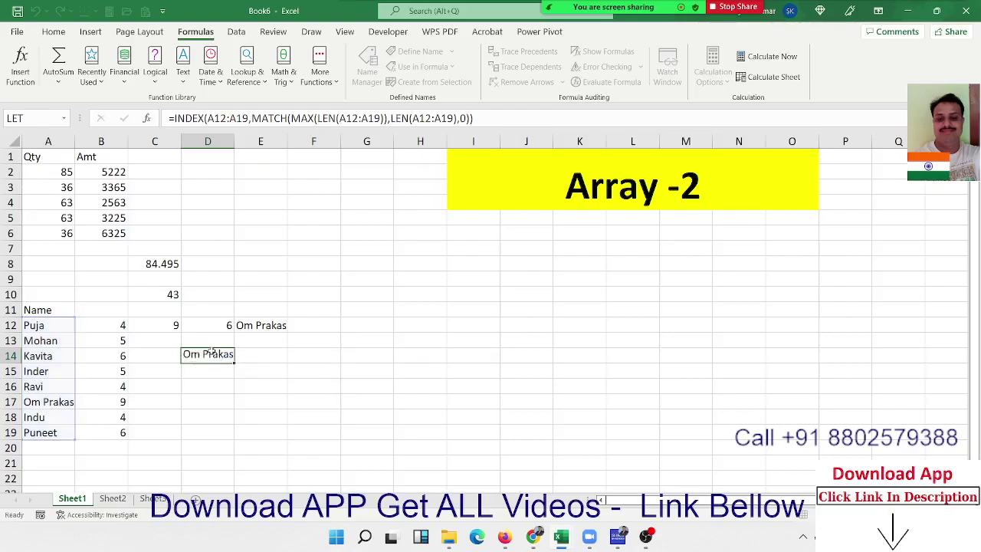
# - Look through the names and review the MATCH formula in D12
pyautogui.click(214, 321)
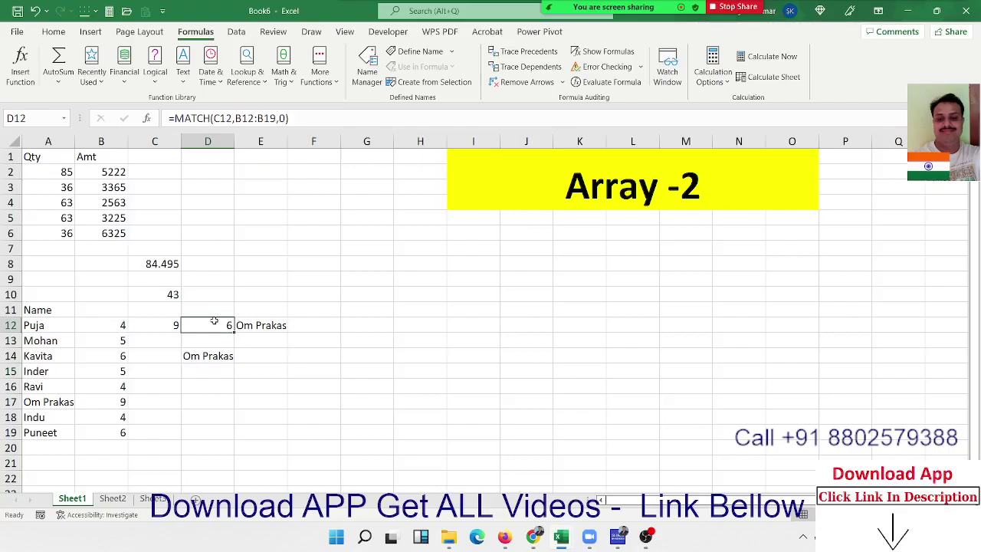
pyautogui.click(70, 323)
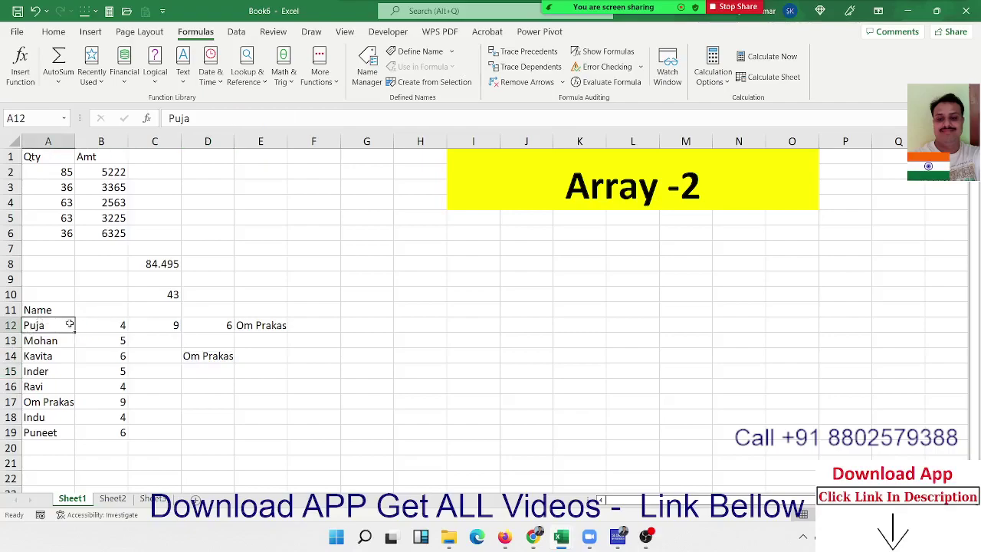
pyautogui.press('Down')
pyautogui.press('Down')
pyautogui.press('Down')
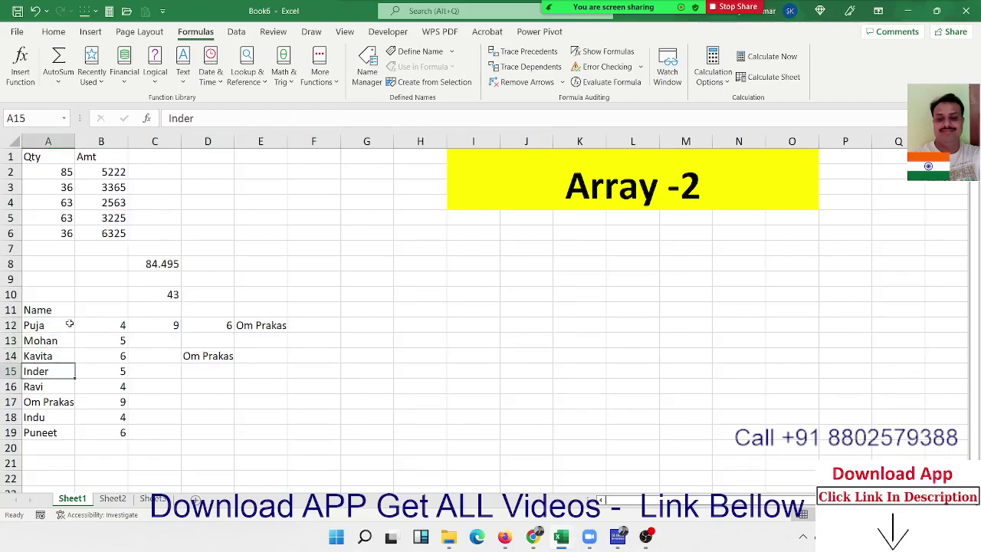
pyautogui.press('Down')
pyautogui.press('Down')
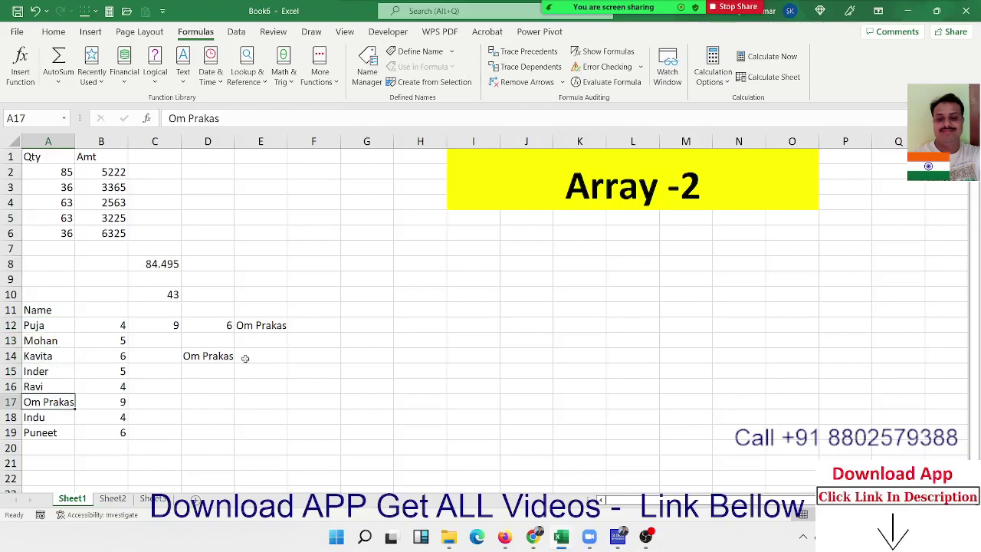
pyautogui.doubleClick(219, 326)
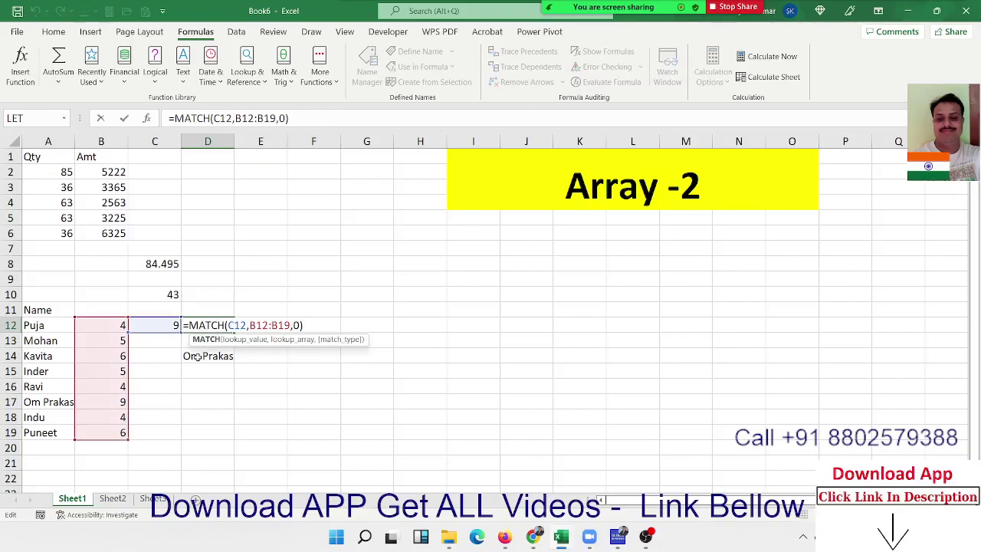
pyautogui.press('Return')
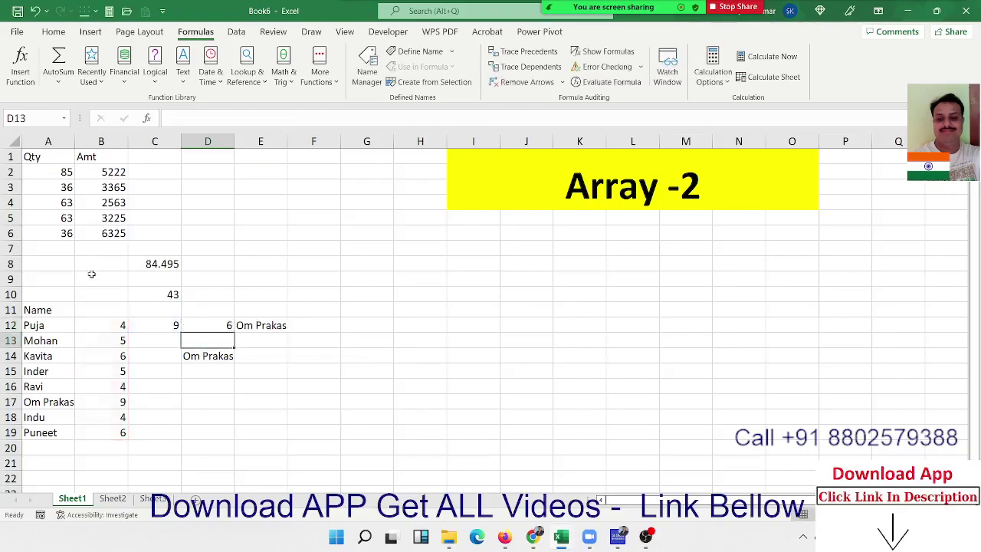
# - Review the name-length formulas in column B and the MAX formula in C12
pyautogui.click(101, 329)
pyautogui.press('Down')
pyautogui.press('Down')
pyautogui.press('Down')
pyautogui.press('Down')
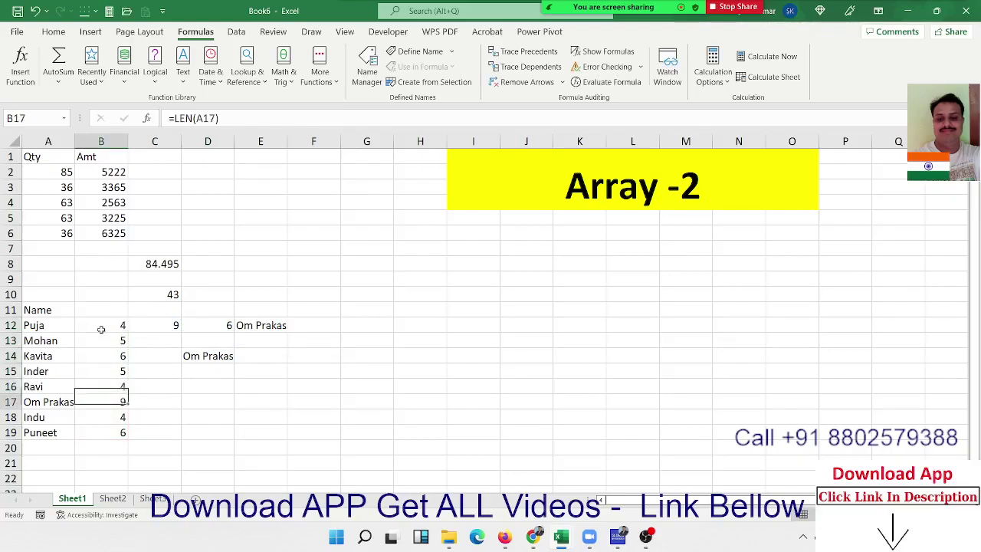
pyautogui.press('Down')
pyautogui.press('Down')
pyautogui.press('Up')
pyautogui.press('Up')
pyautogui.press('Up')
pyautogui.press('Up')
pyautogui.press('Up')
pyautogui.press('Up')
pyautogui.press('Up')
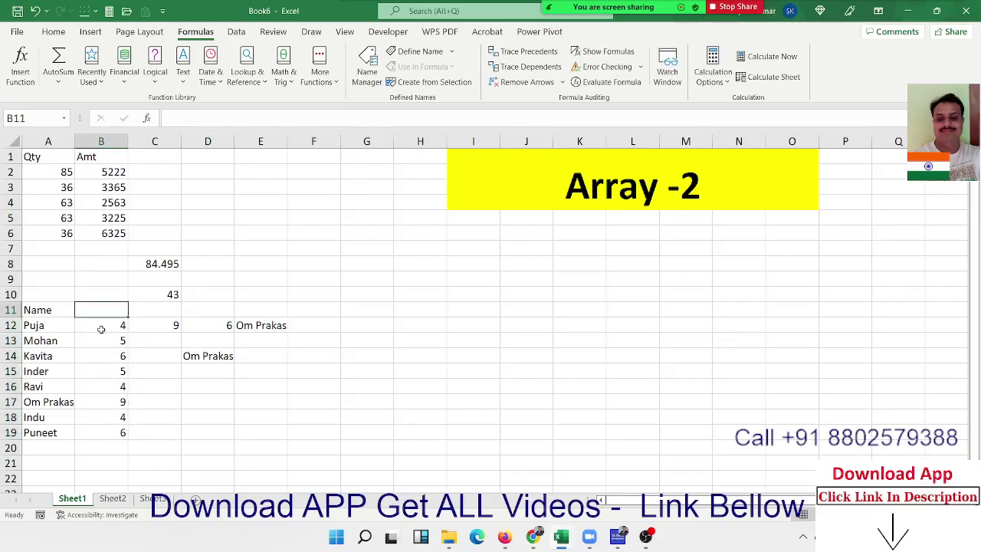
pyautogui.press('Right')
pyautogui.press('Down')
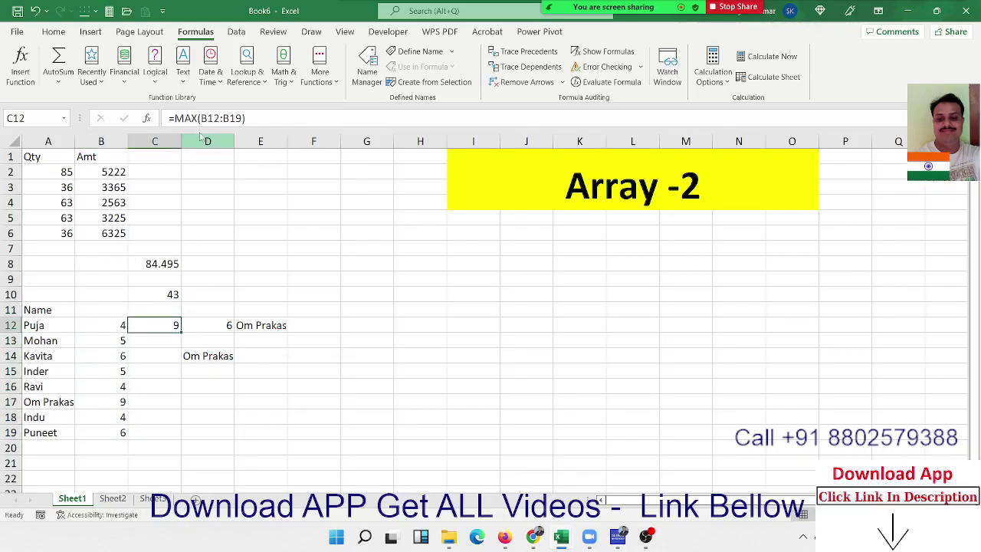
pyautogui.click(201, 121)
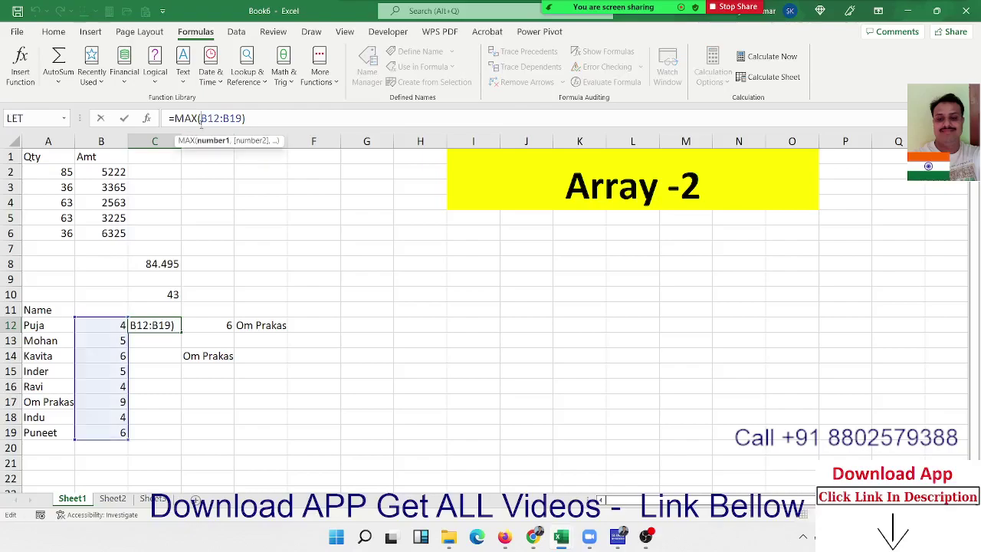
pyautogui.press('Return')
# - Recheck the MATCH formula in D12 and E12's INDEX formula returning Om Prakas
pyautogui.press('Up')
pyautogui.press('Right')
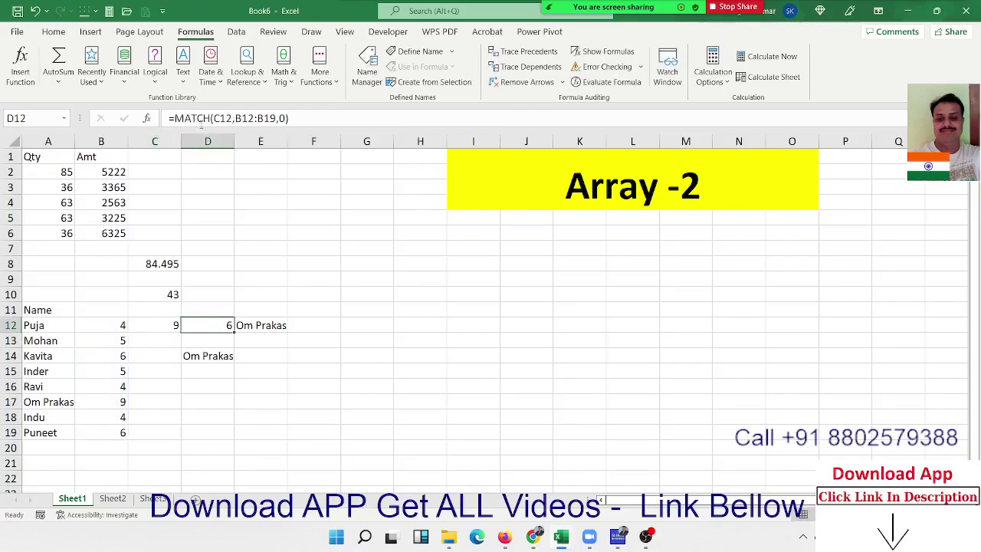
pyautogui.click(202, 122)
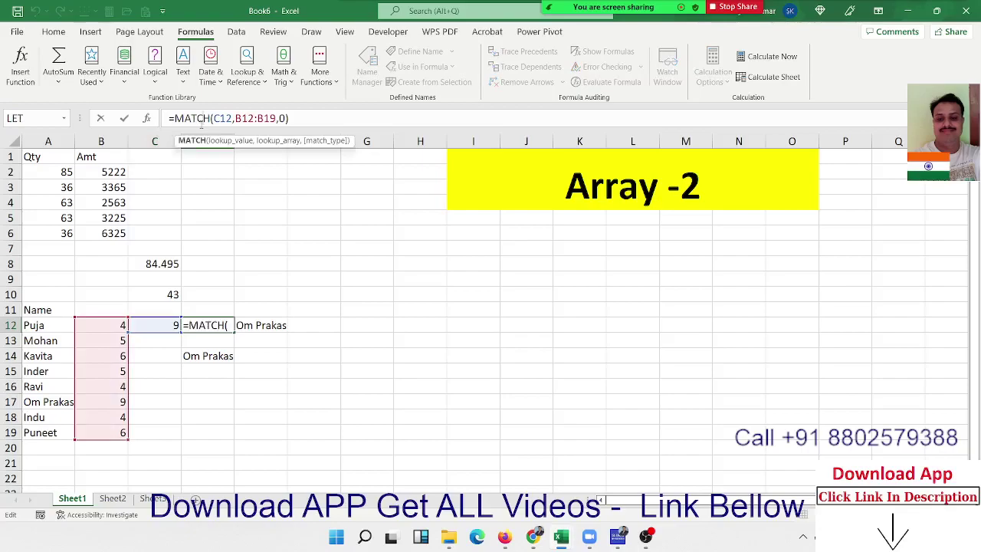
pyautogui.press('Return')
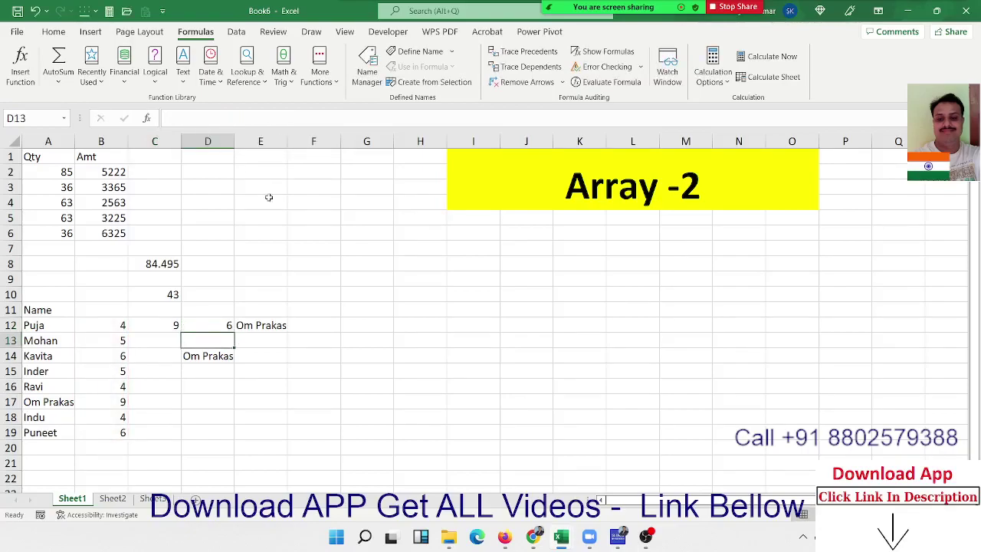
pyautogui.click(266, 326)
pyautogui.doubleClick(266, 326)
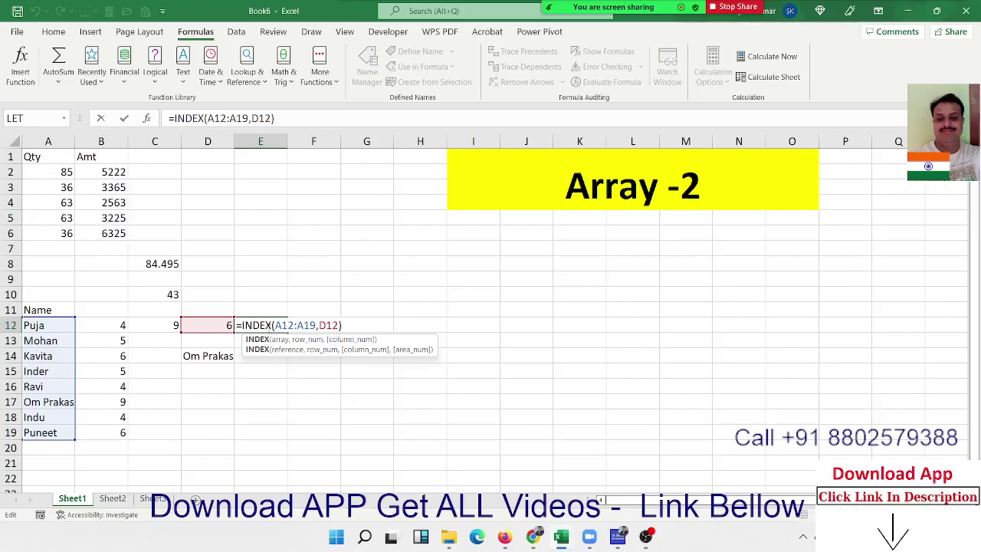
pyautogui.press('Return')
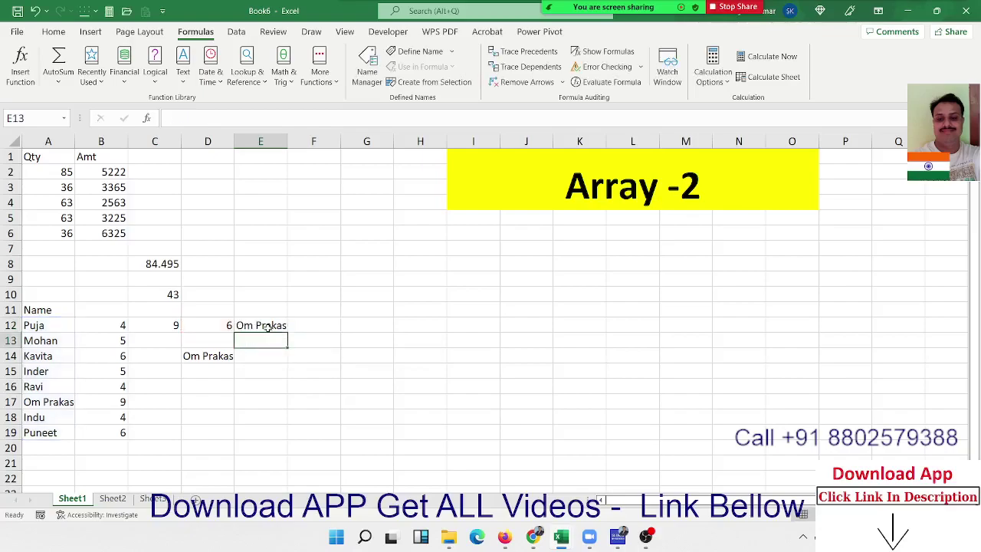
pyautogui.click(267, 327)
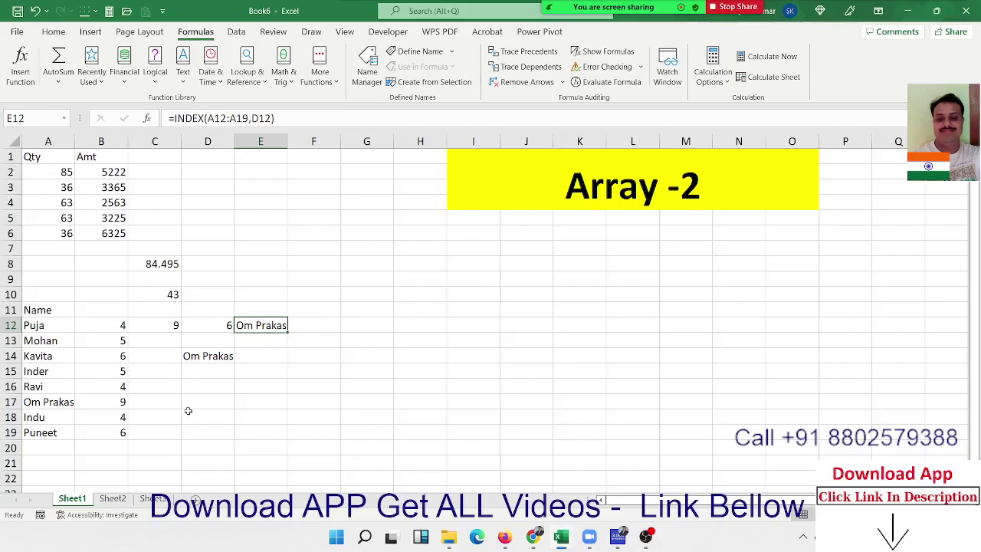
pyautogui.scroll(-3, 187, 411)
pyautogui.scroll(-3, 142, 385)
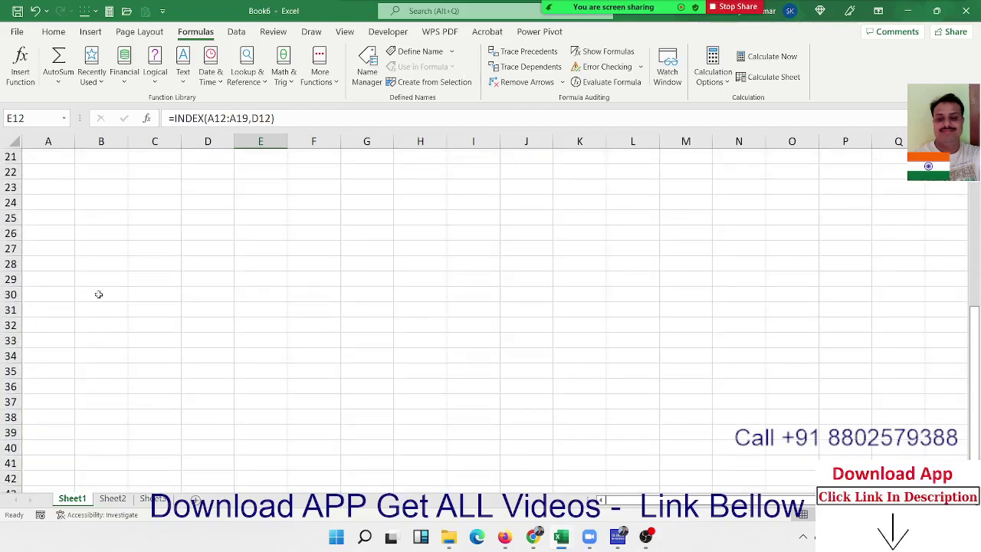
# - Add the list headers L-1 in A22 and L2 in B22
pyautogui.click(57, 171)
pyautogui.write('L-')
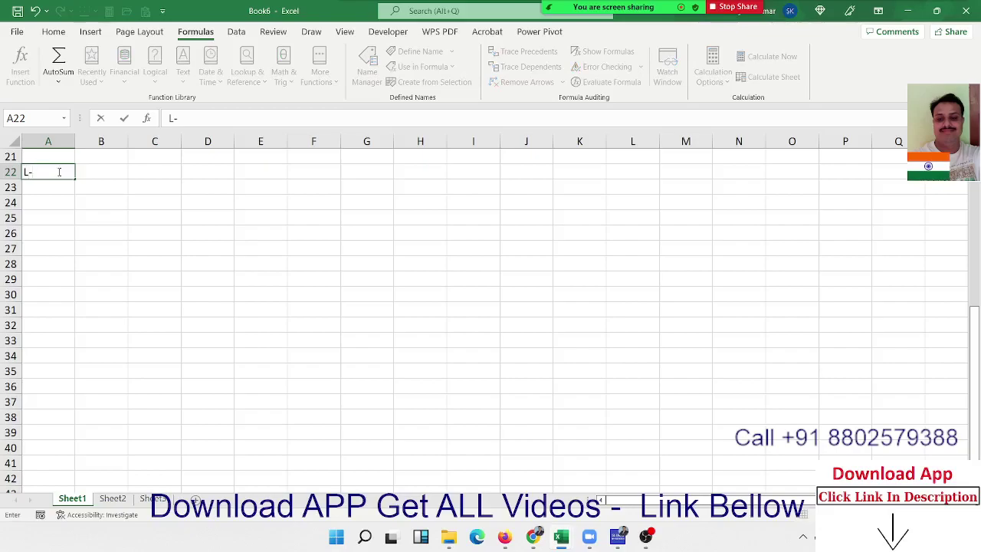
pyautogui.write('1')
pyautogui.press('Tab')
pyautogui.write('L')
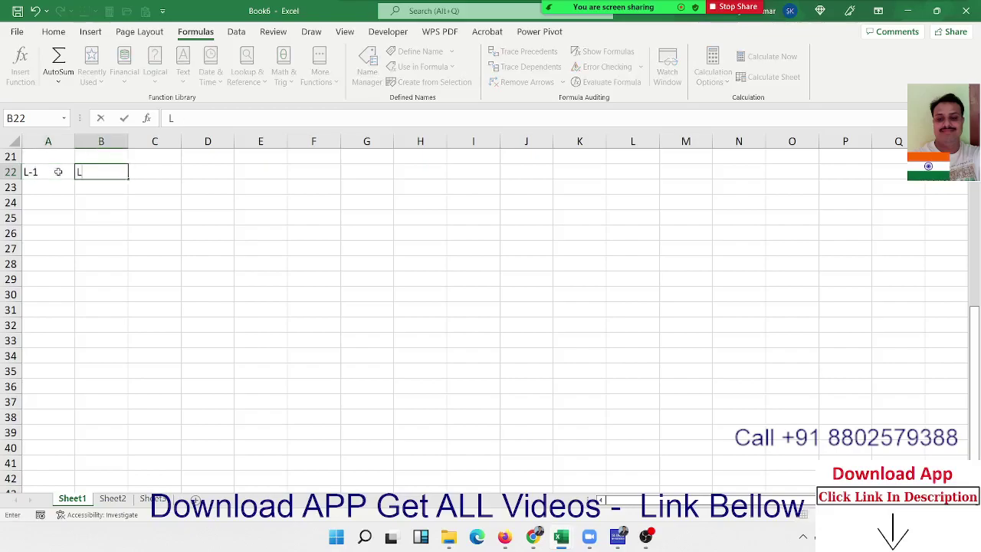
pyautogui.write('2')
pyautogui.press('Return')
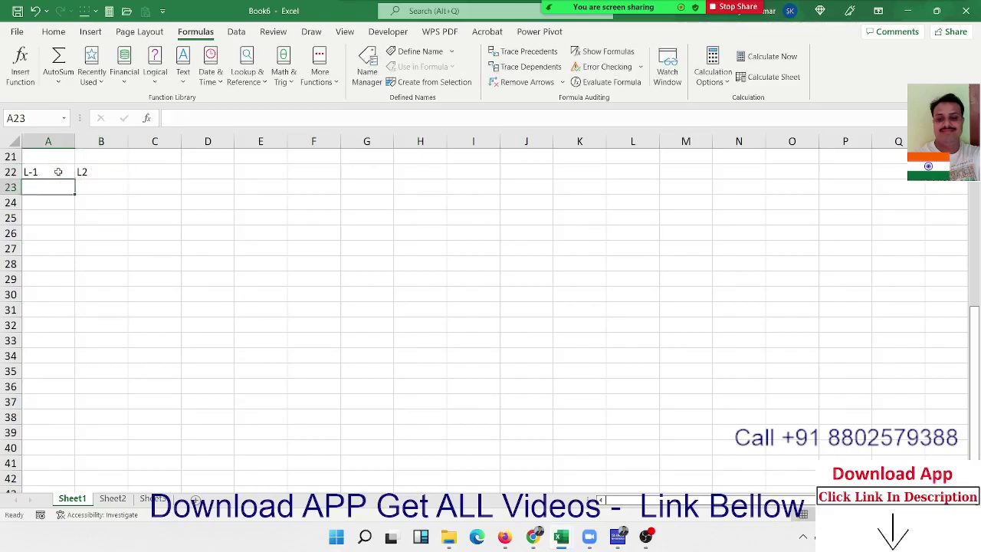
# - Enter 85, 25, 96, 36, 56, 23, 85, 25 in A23:A30 and select them
pyautogui.write('85')
pyautogui.press('Return')
pyautogui.write('25')
pyautogui.press('Return')
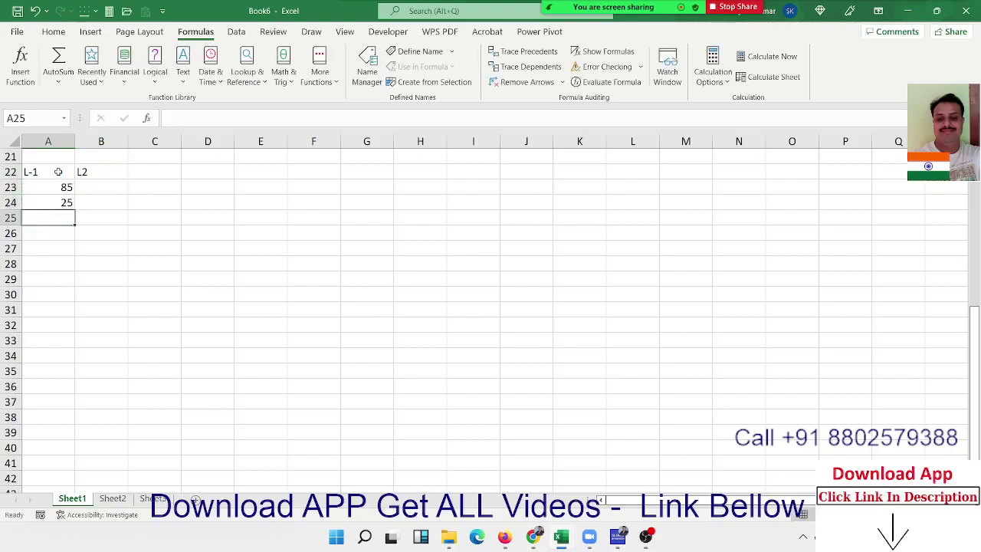
pyautogui.write('4')
pyautogui.press('Escape')
pyautogui.write('96')
pyautogui.press('Return')
pyautogui.write('36')
pyautogui.press('Return')
pyautogui.write('56')
pyautogui.press('Return')
pyautogui.write('23')
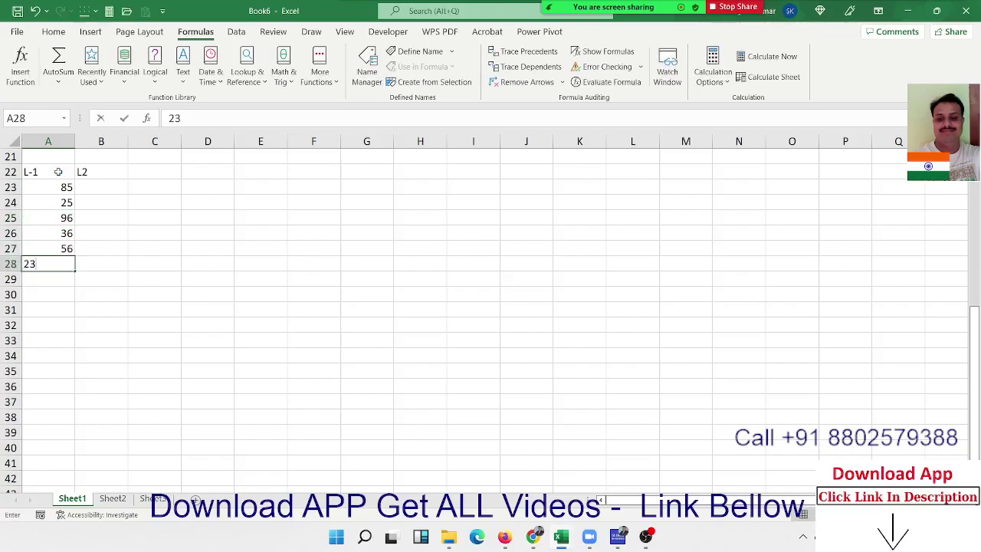
pyautogui.write('6')
pyautogui.press('BackSpace')
pyautogui.press('Return')
pyautogui.write('8')
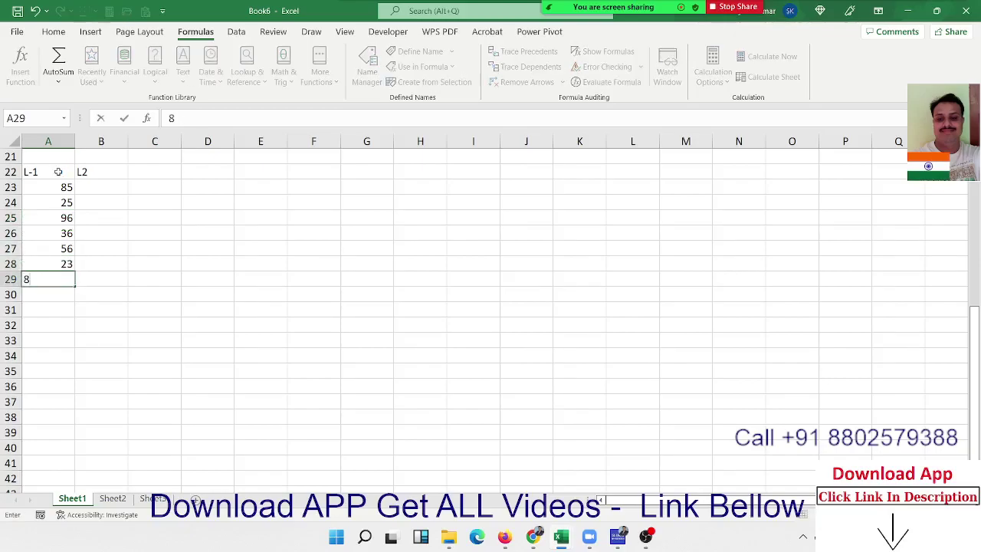
pyautogui.write('5')
pyautogui.press('Return')
pyautogui.write('25')
pyautogui.press('Return')
pyautogui.press('Up')
pyautogui.press('Up')
pyautogui.press('Up')
pyautogui.press('Up')
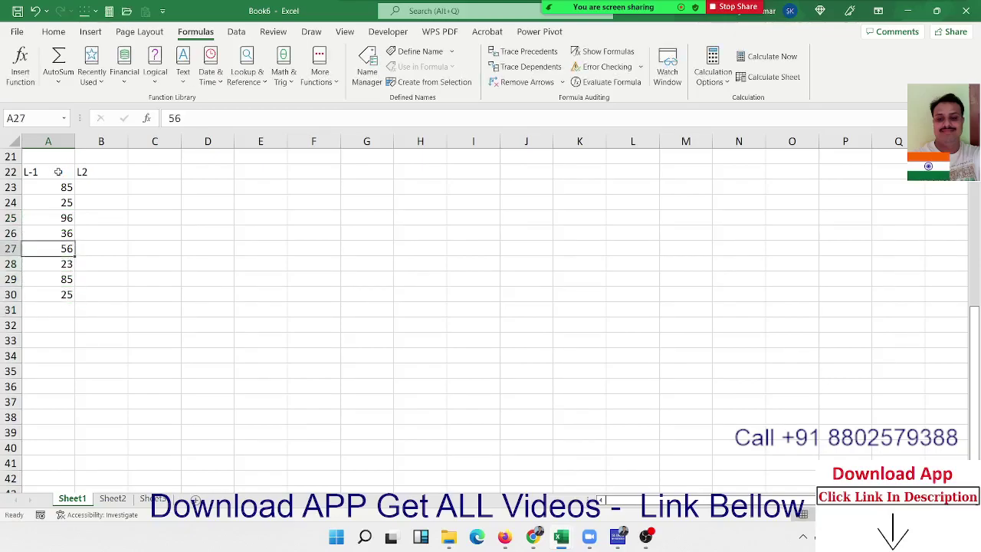
pyautogui.press('Up')
pyautogui.press('Up')
pyautogui.press('Up')
pyautogui.hotkey('ctrl', 'shift', 'Down')
# - Copy the L-1 numbers into B23:B30 so the L2 list matches
pyautogui.hotkey('ctrl', 'c')
pyautogui.press('Right')
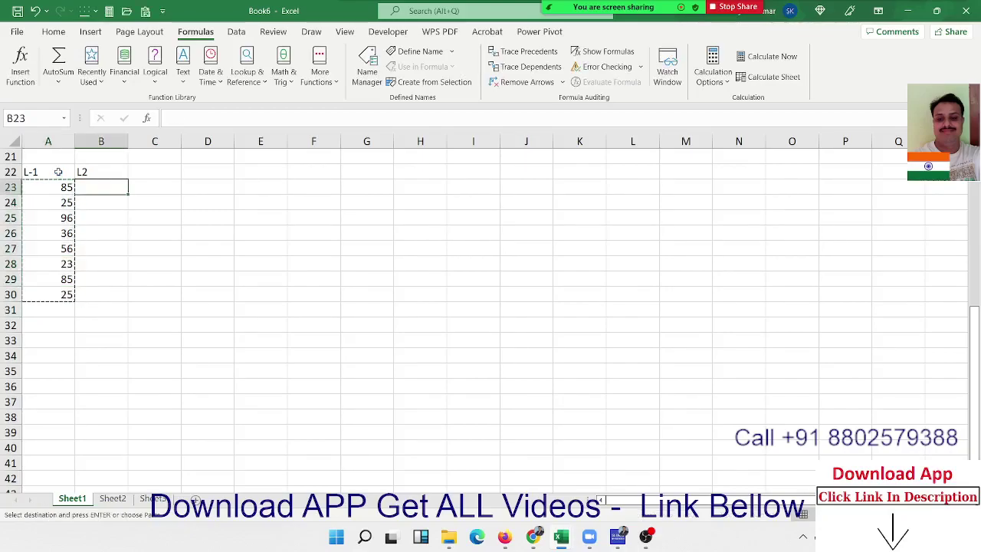
pyautogui.hotkey('ctrl', 'v')
pyautogui.press('Escape')
# - Enter the comparison =A23=B23 in C23 and fill it down to C30
pyautogui.press('Right')
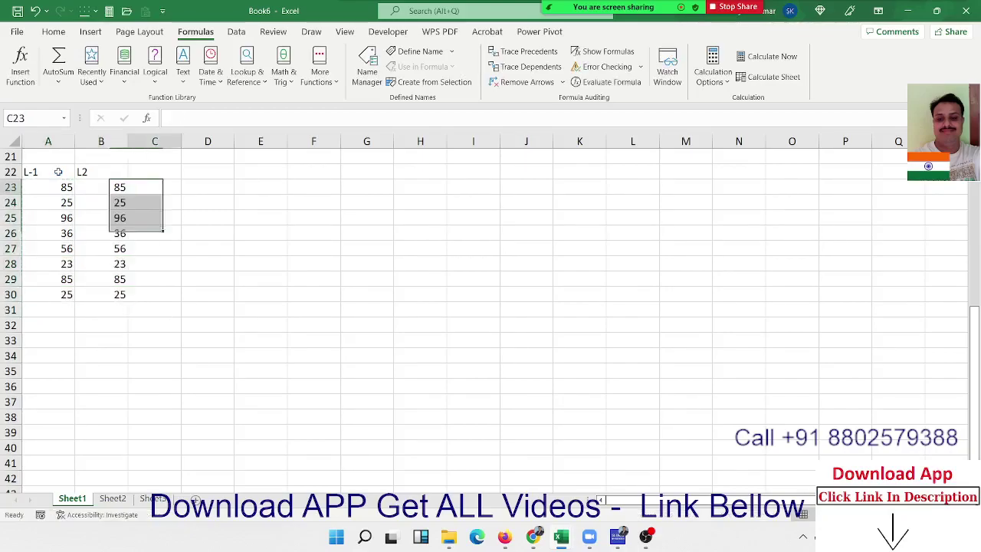
pyautogui.write('=')
pyautogui.press('Left')
pyautogui.press('Left')
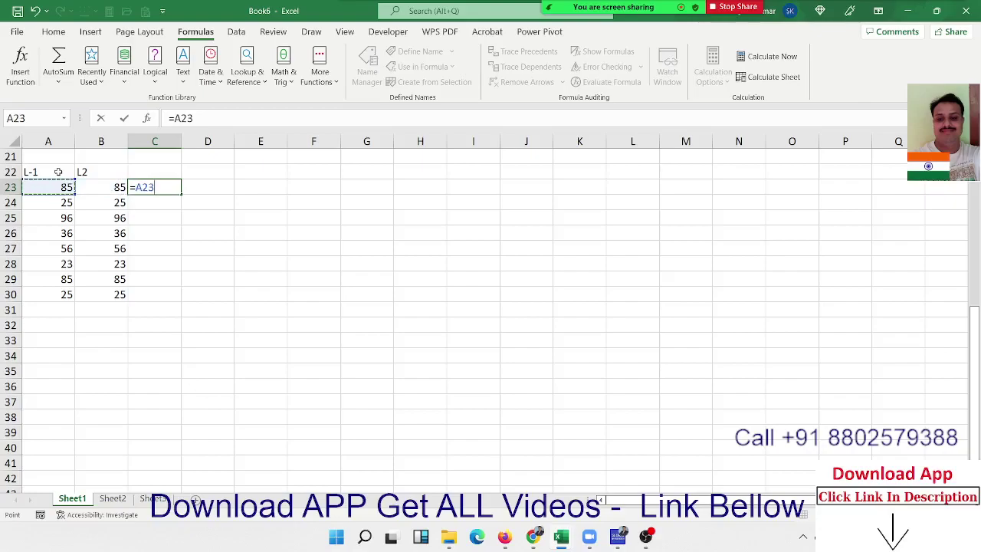
pyautogui.write('=')
pyautogui.press('Left')
pyautogui.press('Return')
pyautogui.press('Left')
pyautogui.hotkey('ctrl', 'Down')
pyautogui.press('Right')
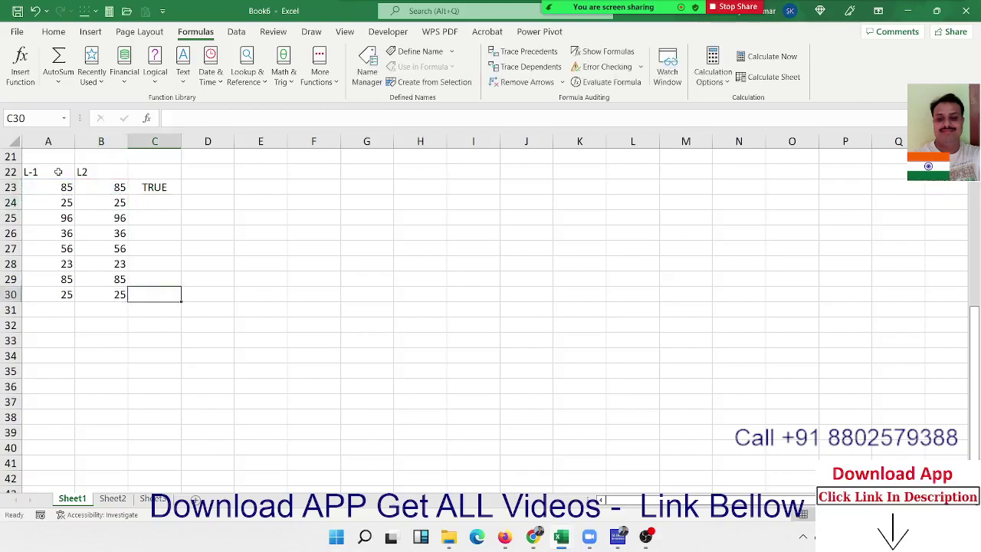
pyautogui.hotkey('ctrl', 'shift', 'Up')
pyautogui.hotkey('ctrl', 'd')
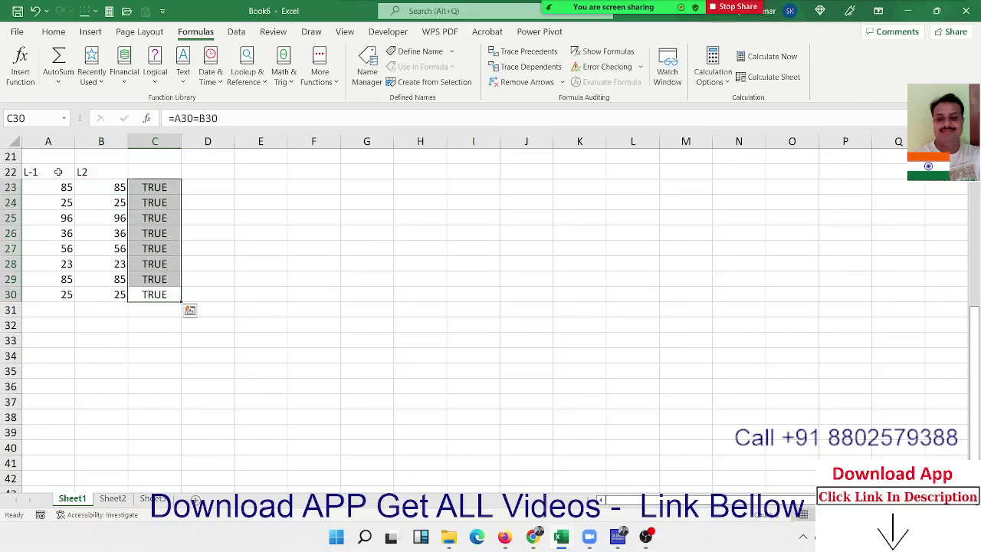
# - Delete the TRUE results from C23:C30, leaving column C empty
pyautogui.press('Down')
pyautogui.press('Down')
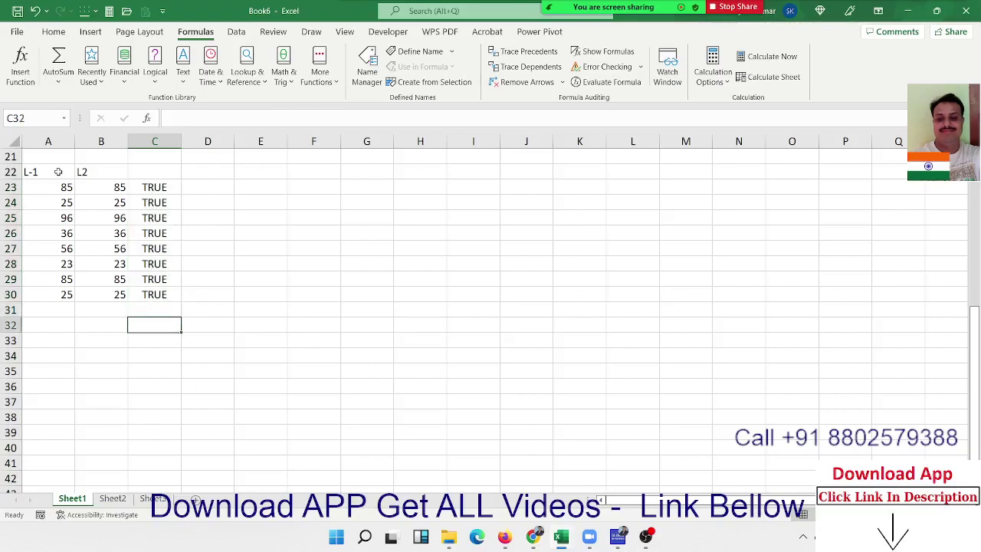
pyautogui.press('Up')
pyautogui.press('Up')
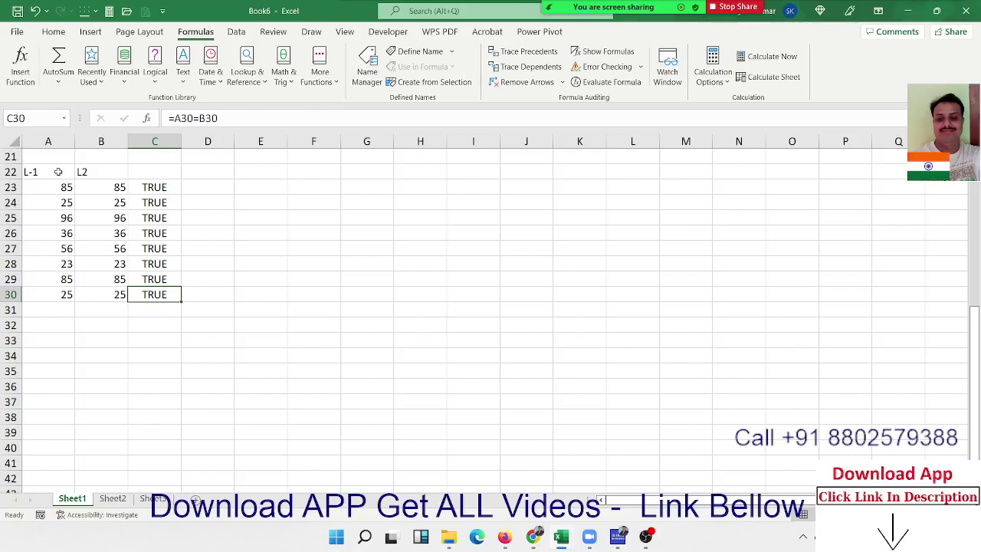
pyautogui.hotkey('ctrl', 'shift', 'Up')
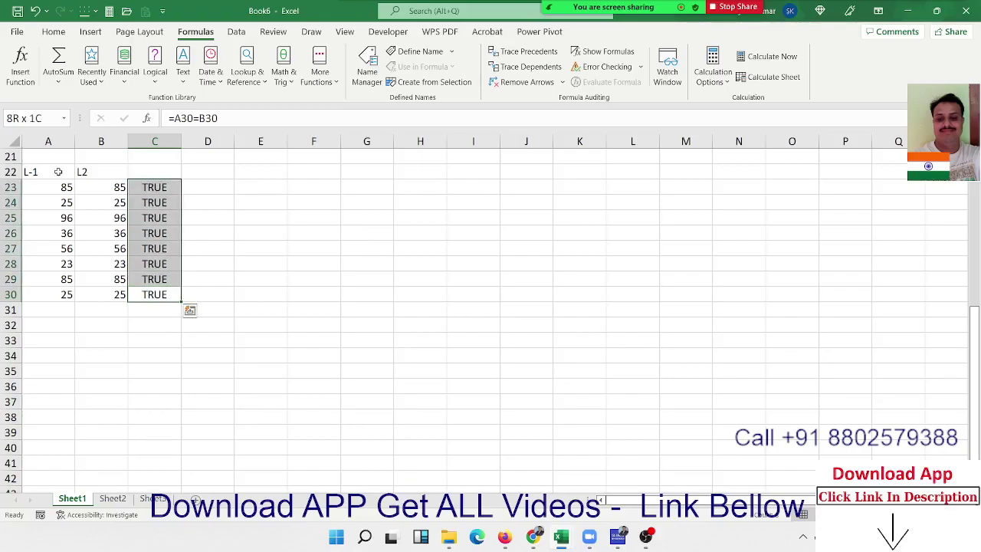
pyautogui.press('Delete')
pyautogui.press('Down')
pyautogui.press('Down')
pyautogui.press('Up')
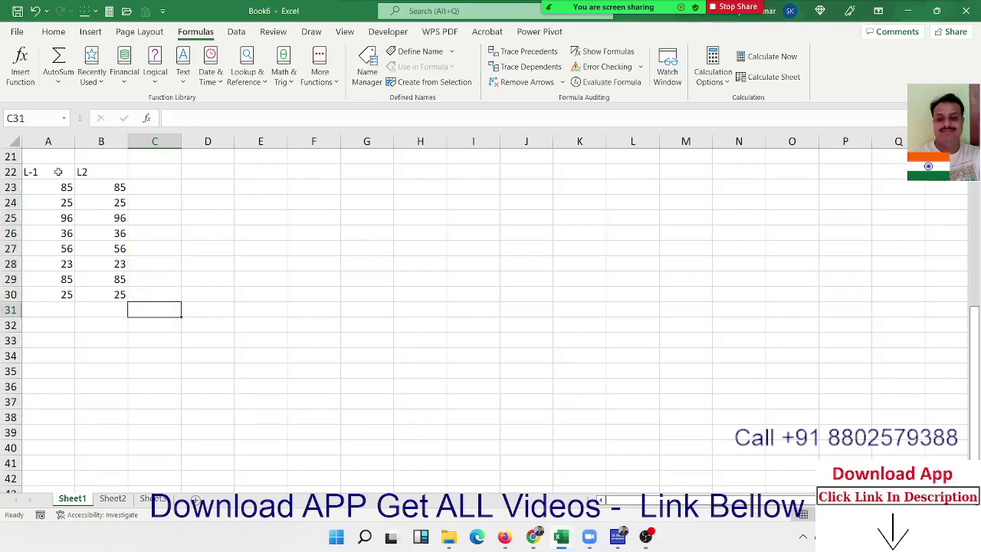
# - Begin a SUM formula in C31 with A23:A30 as its first range
pyautogui.write('=sum')
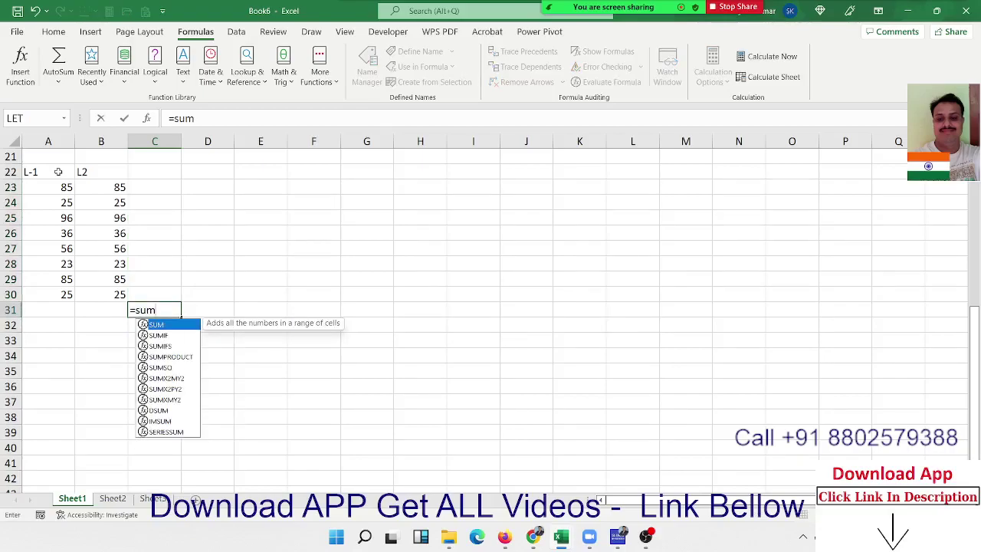
pyautogui.press('Tab')
pyautogui.press('Left')
pyautogui.press('Left')
pyautogui.press('Up')
pyautogui.hotkey('ctrl', 'shift', 'Up')
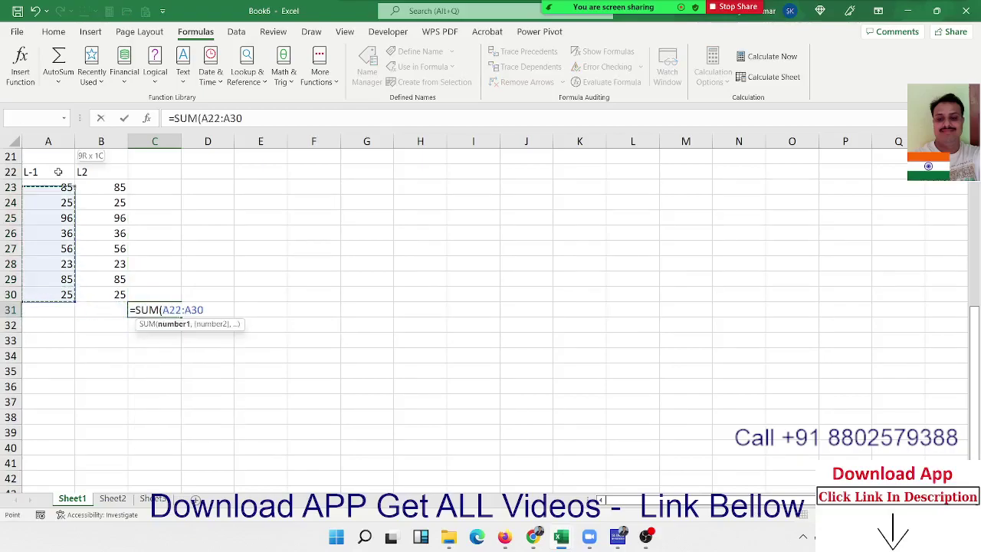
pyautogui.hotkey('shift', 'Down')
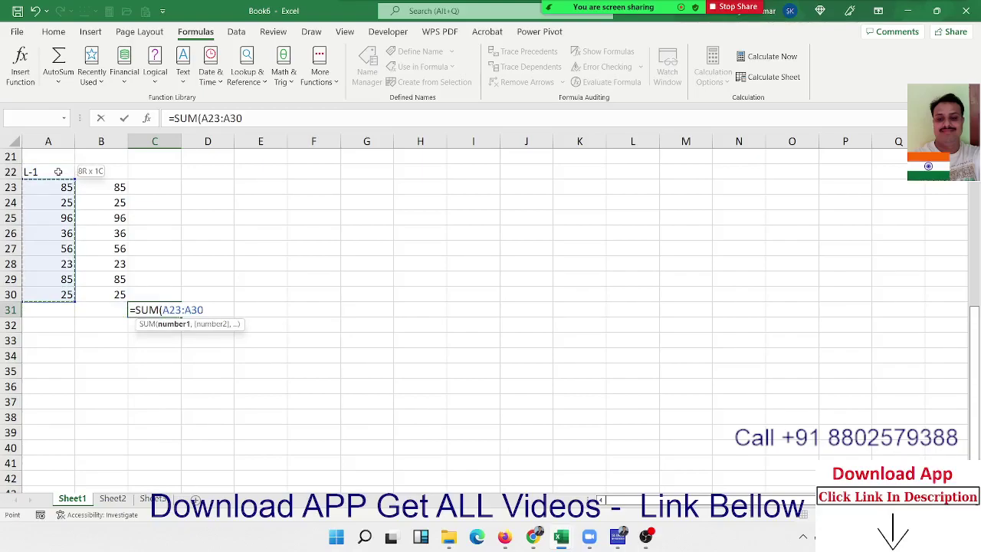
# - Complete C31 as =SUM(A23:A30=B23:B30), which returns 0
pyautogui.write('=')
pyautogui.press('Left')
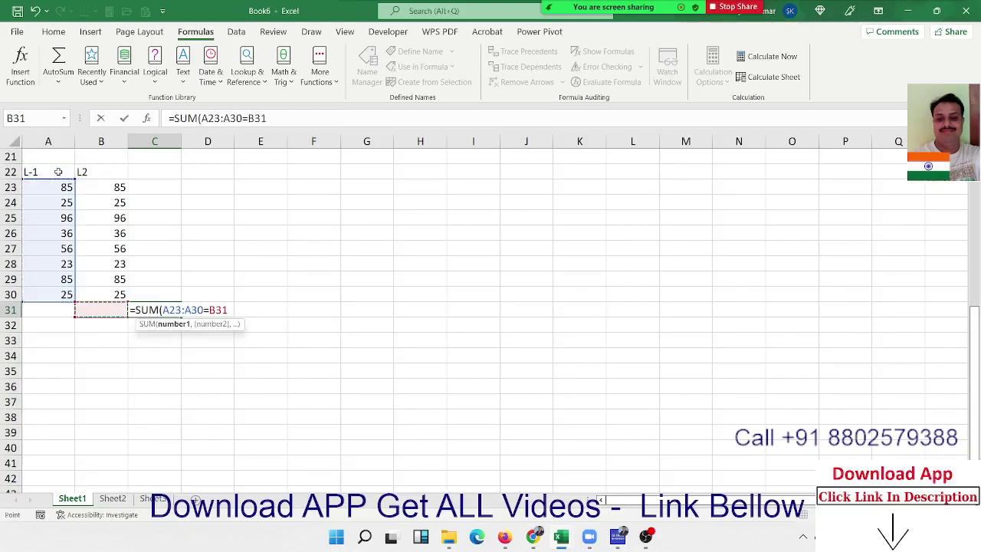
pyautogui.press('Left')
pyautogui.press('Up')
pyautogui.press('Right')
pyautogui.hotkey('ctrl', 'shift', 'Up')
pyautogui.hotkey('shift', 'Down')
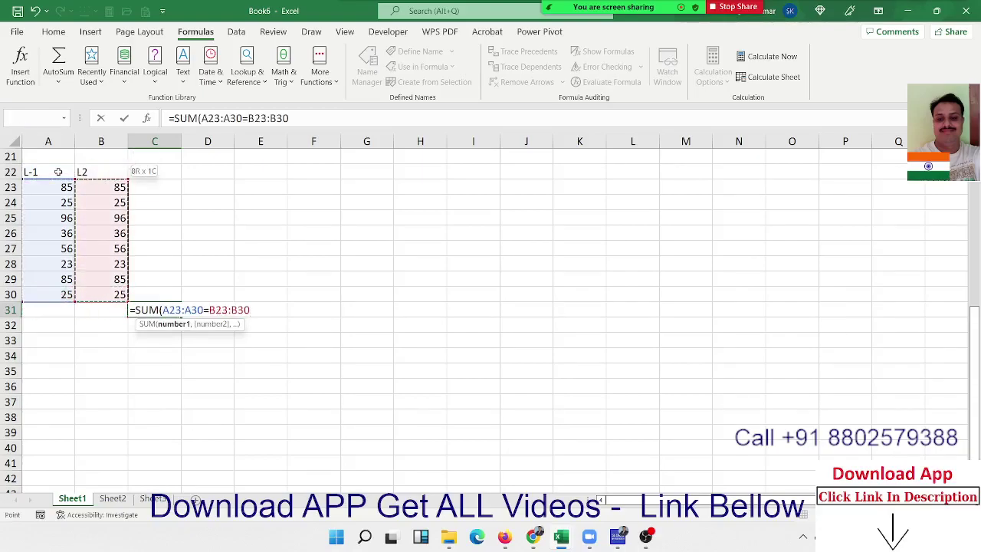
pyautogui.press('Return')
pyautogui.write('\\')
pyautogui.press('Escape')
pyautogui.press('Up')
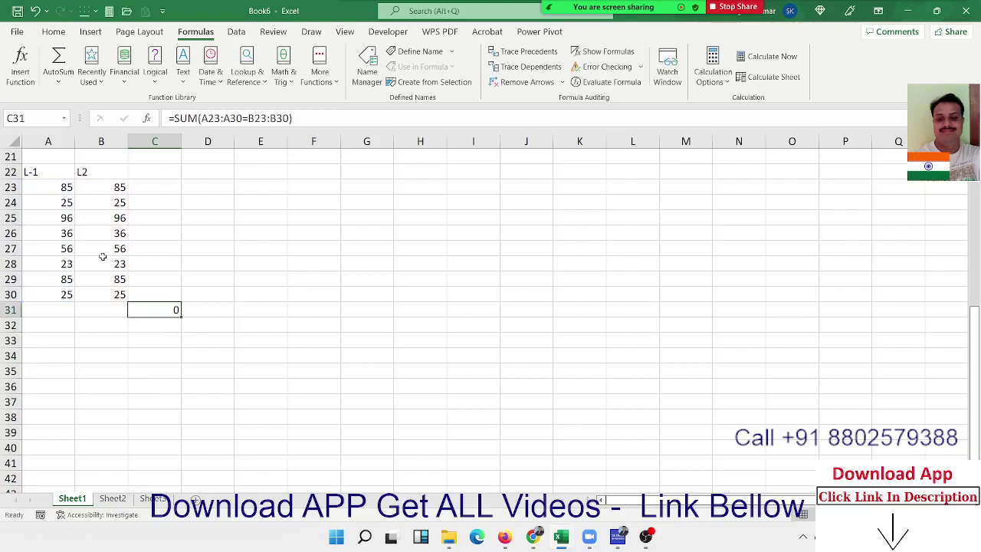
# - Test the formula by changing B25 to 69, then undo back to 96
pyautogui.click(111, 221)
pyautogui.write('69')
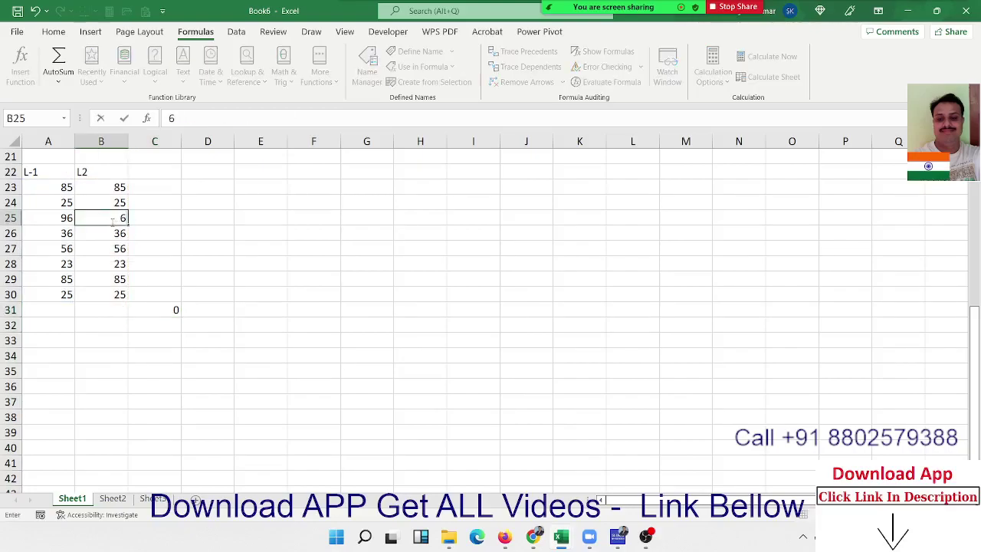
pyautogui.press('Return')
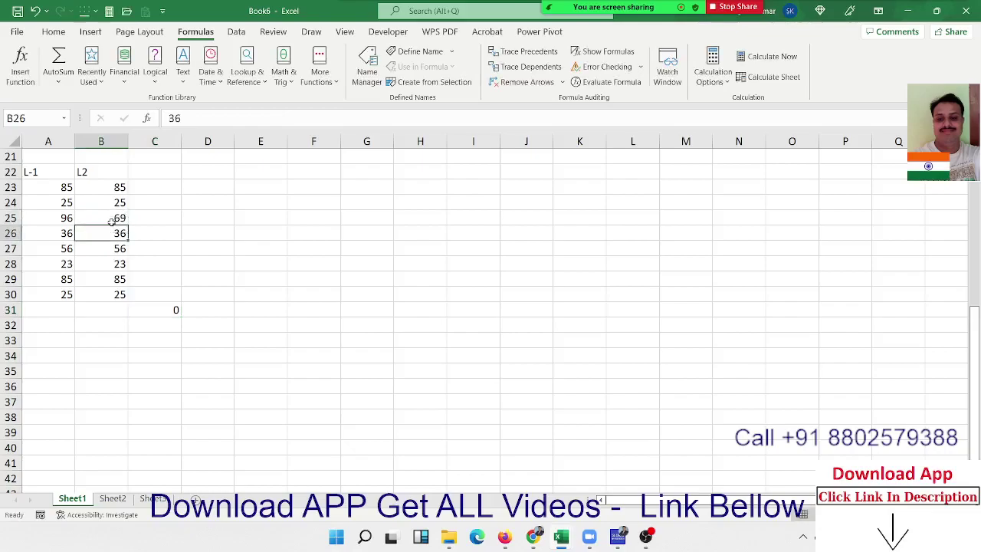
pyautogui.hotkey('ctrl', 'z')
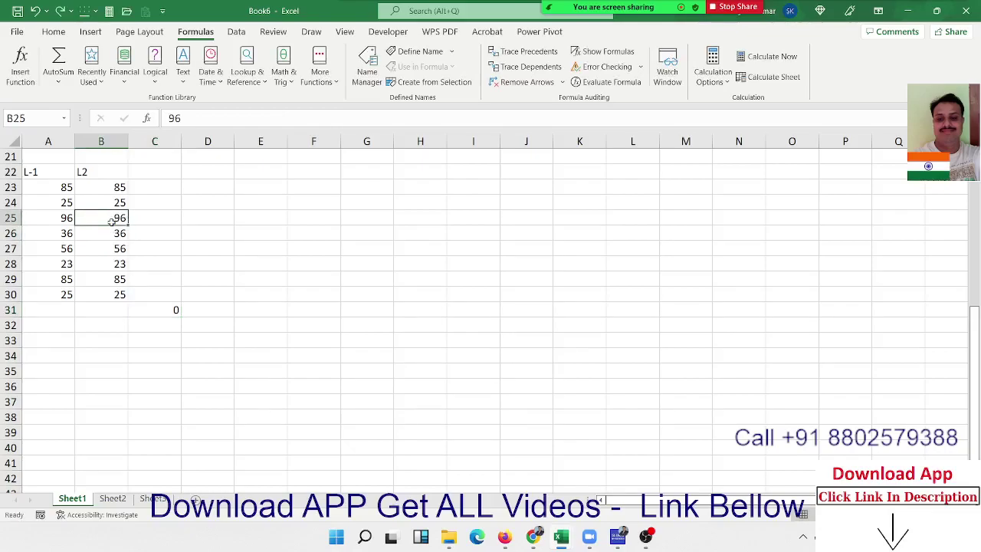
pyautogui.press('Right')
pyautogui.press('Right')
pyautogui.press('Down')
pyautogui.press('Down')
pyautogui.press('Down')
pyautogui.press('Down')
pyautogui.press('Down')
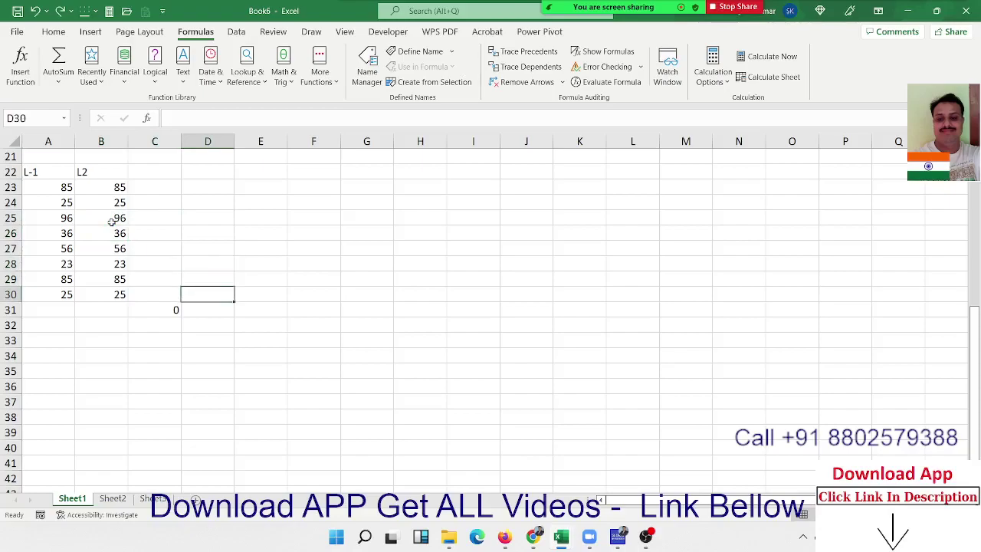
pyautogui.press('Down')
pyautogui.press('Left')
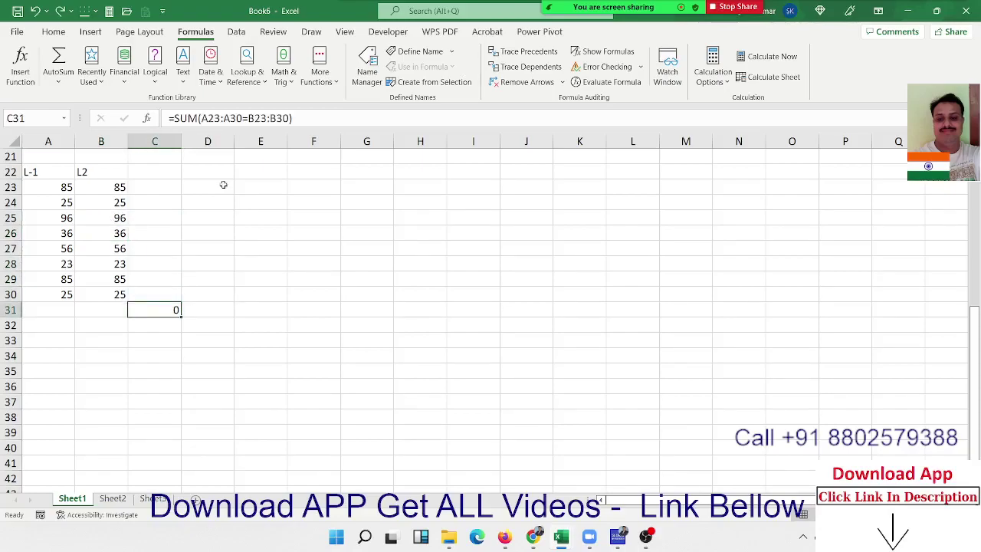
# - Step through C31's formula with Evaluate Formula to see its TRUE values
pyautogui.click(593, 85)
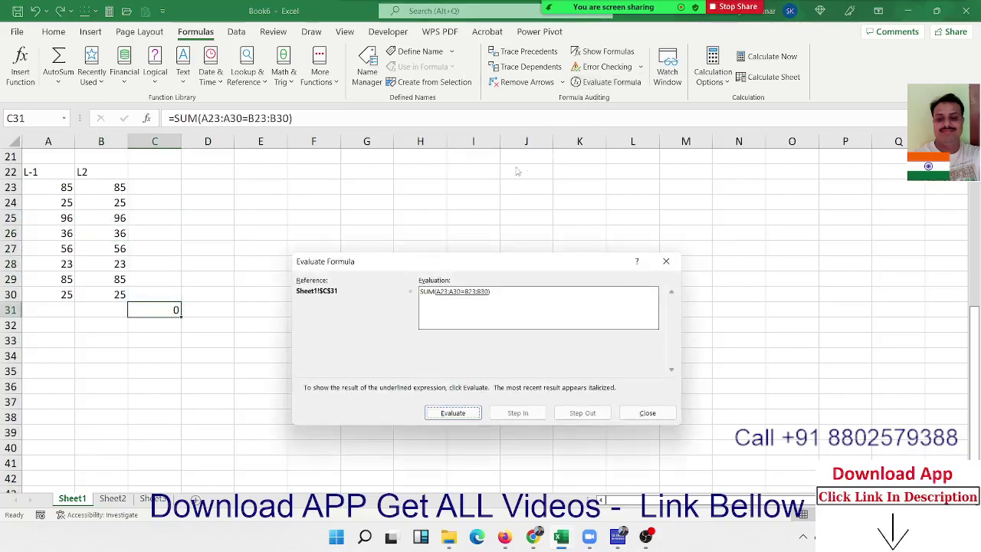
pyautogui.click(445, 413)
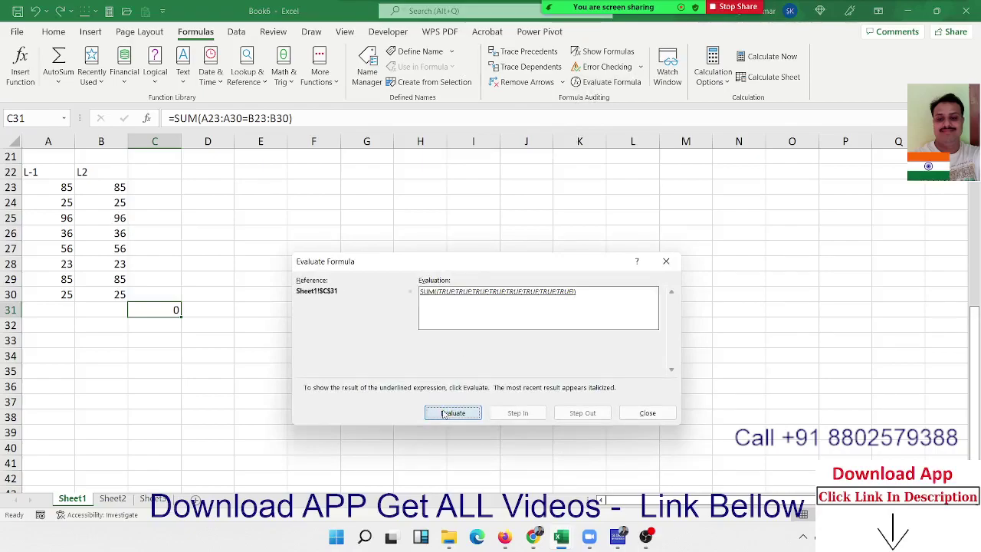
pyautogui.click(647, 412)
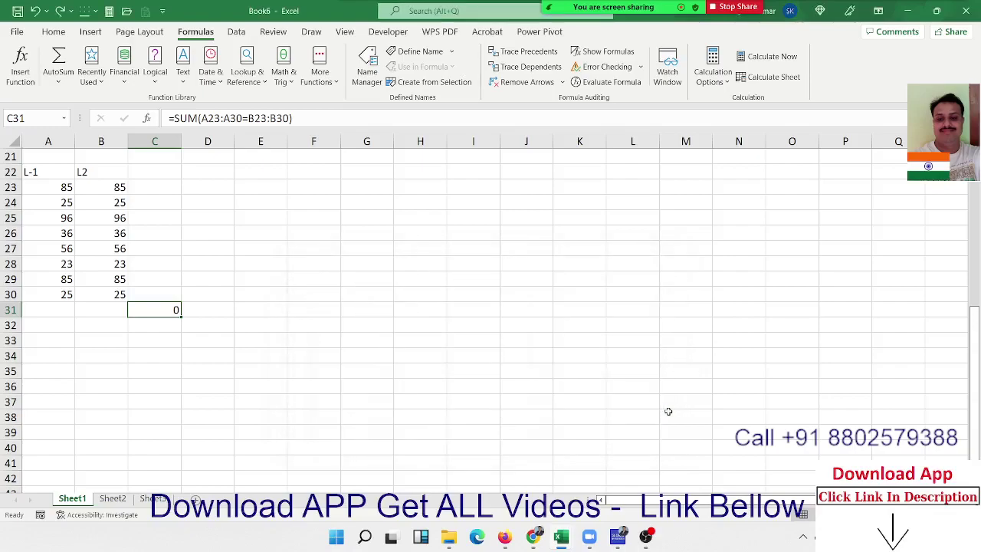
# - Change C31 to =SUM(A23:A30=B23:B30*1), which still returns 0
pyautogui.click(289, 118)
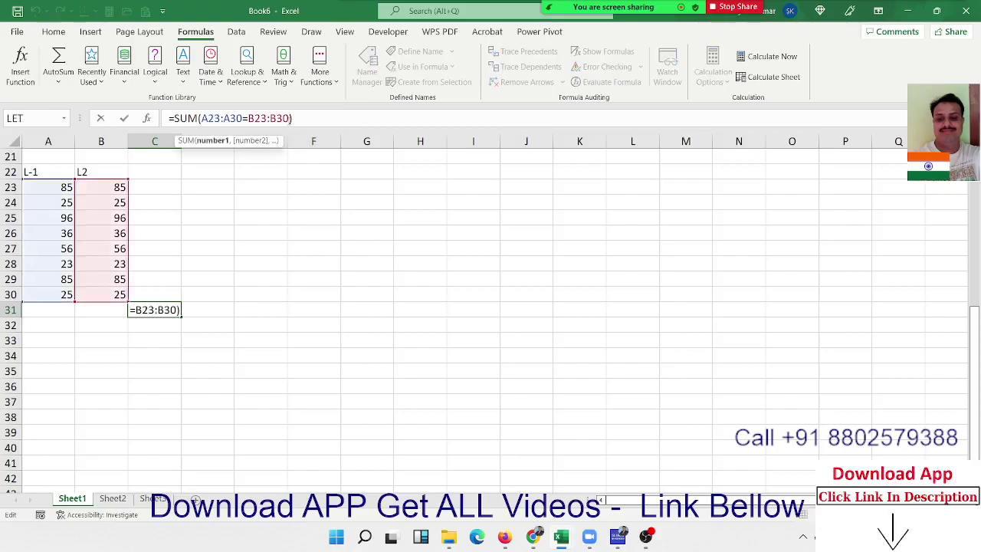
pyautogui.write('*1')
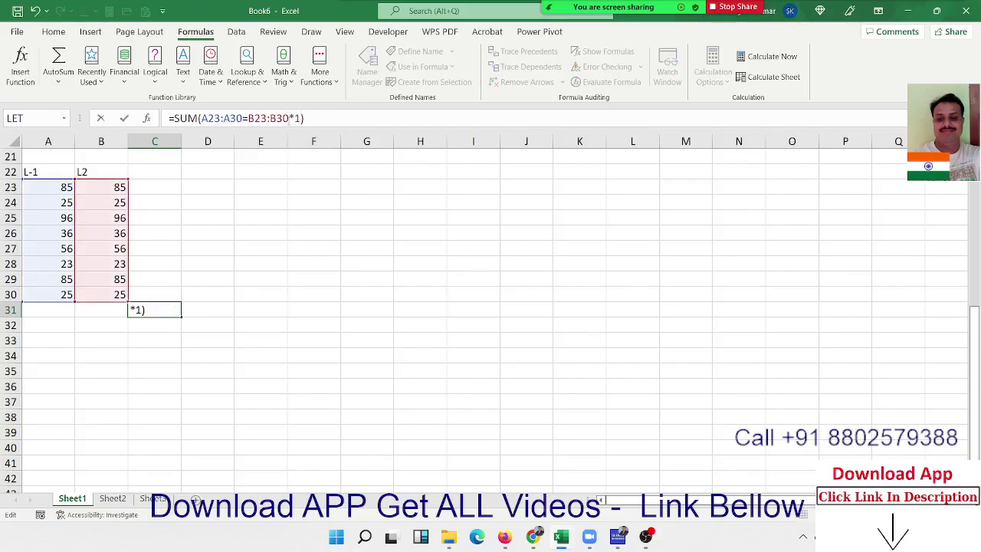
pyautogui.press('Return')
pyautogui.press('Up')
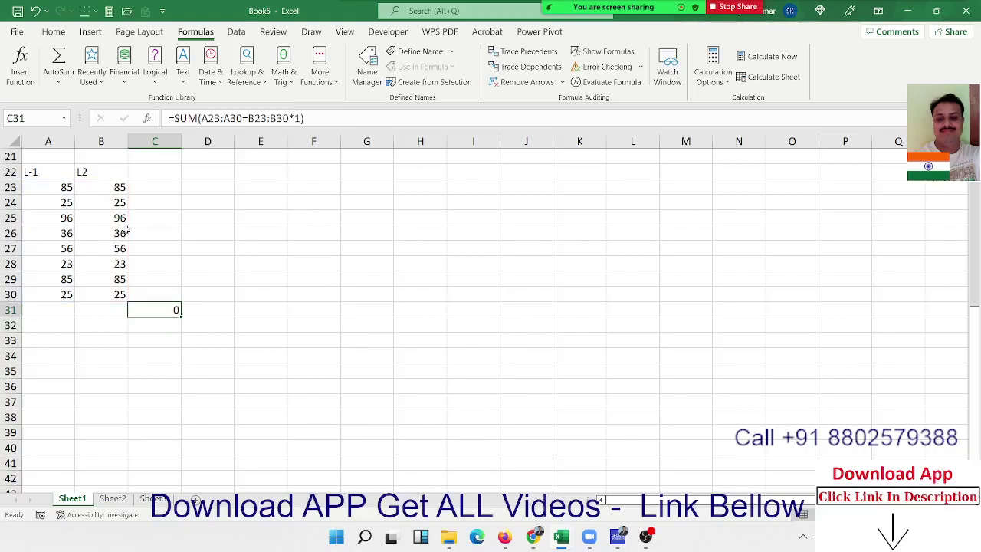
pyautogui.click(121, 222)
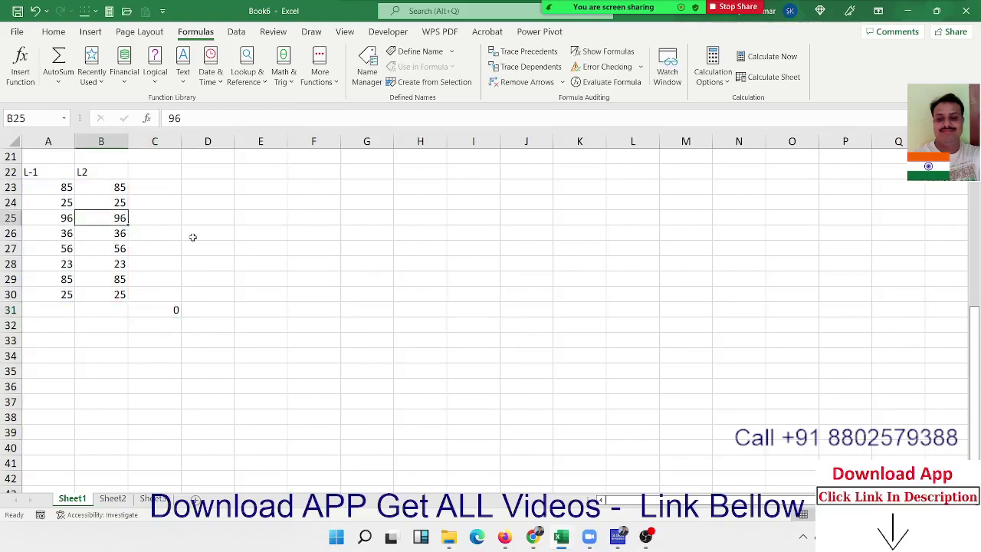
# - Set B25 to 74 and enter C31 as the array formula {=SUM(A23:A30=B23:B30*1)}
pyautogui.write('7')
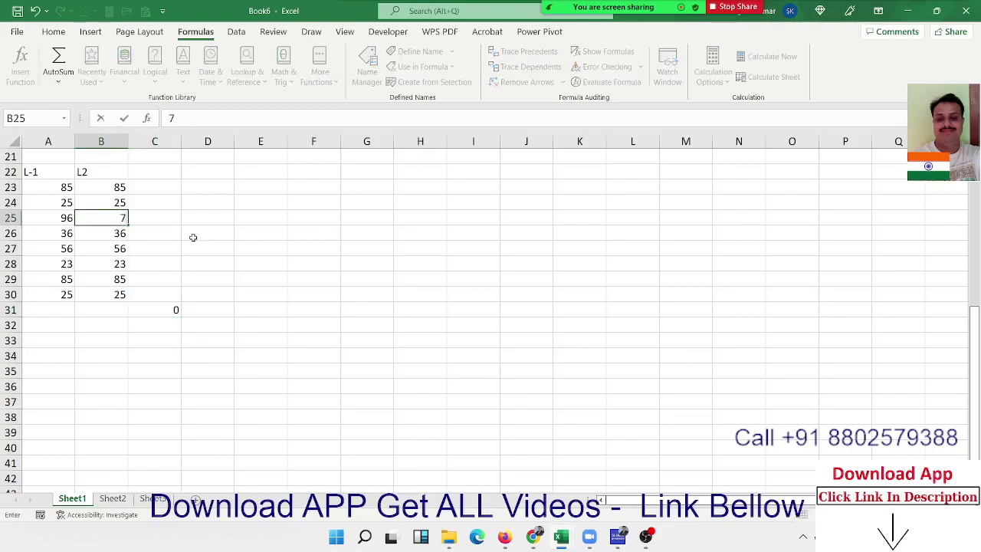
pyautogui.write('4')
pyautogui.press('Return')
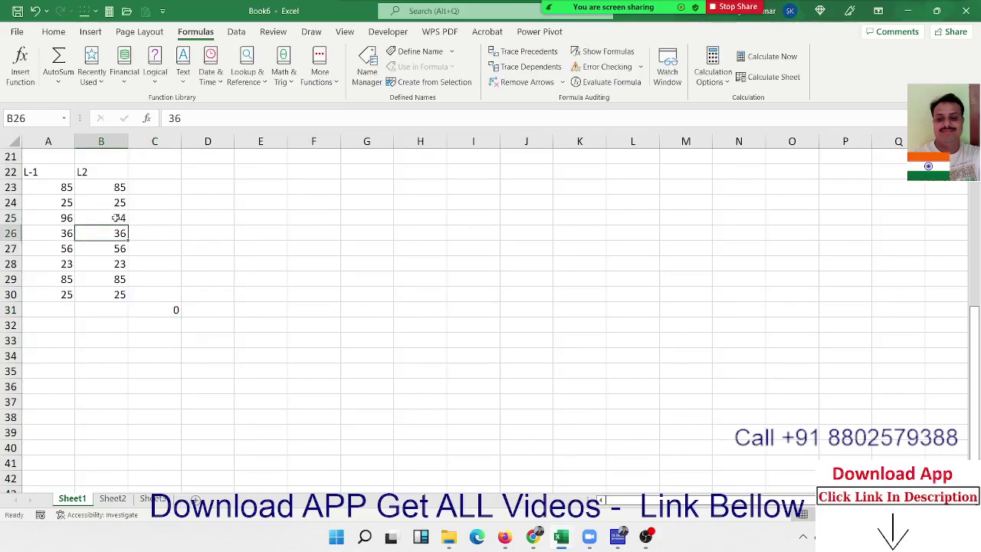
pyautogui.click(116, 218)
pyautogui.doubleClick(164, 308)
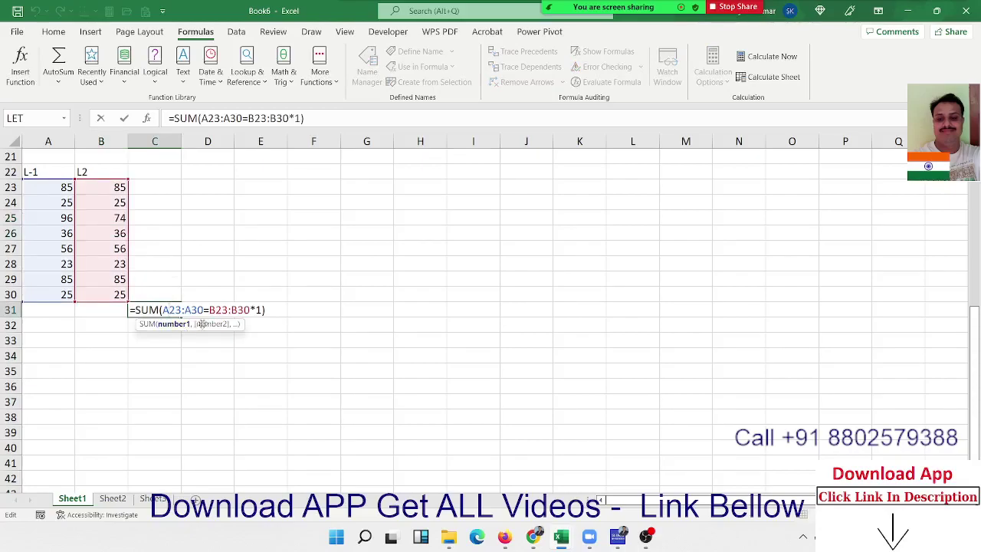
pyautogui.hotkey('ctrl', 'shift', 'Return')
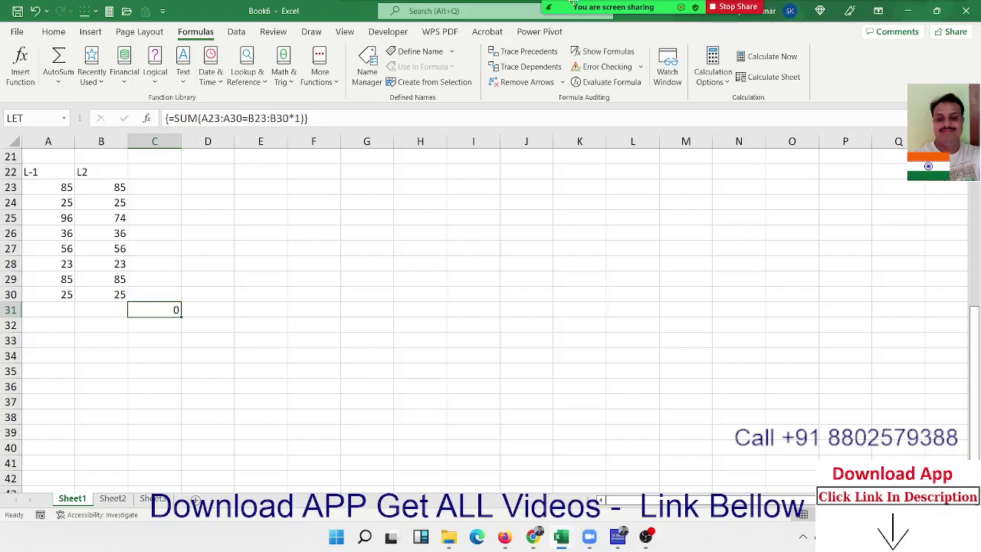
# - Mute a participant's microphone from Zoom's Participants list
pyautogui.moveTo(571, 2)
pyautogui.click(539, 15)
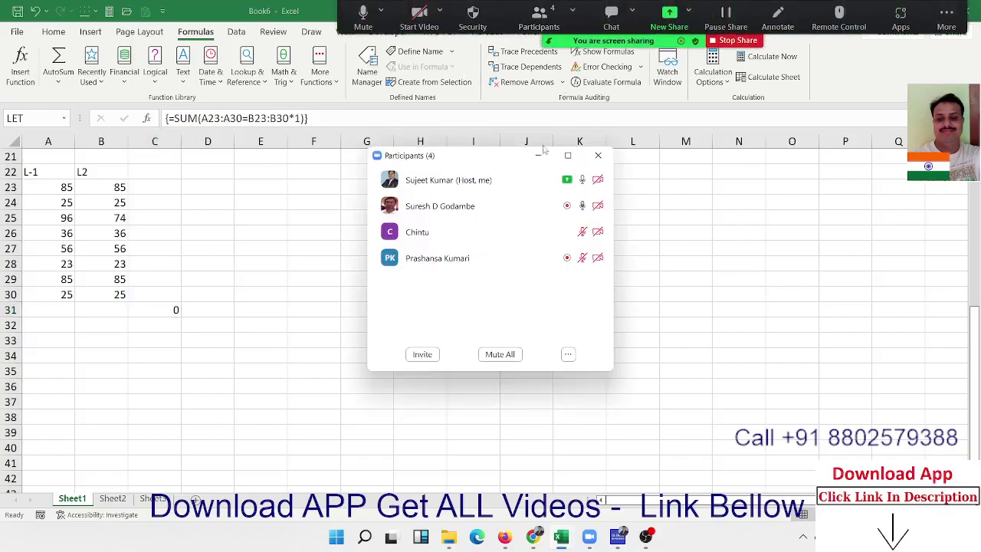
pyautogui.moveTo(599, 207)
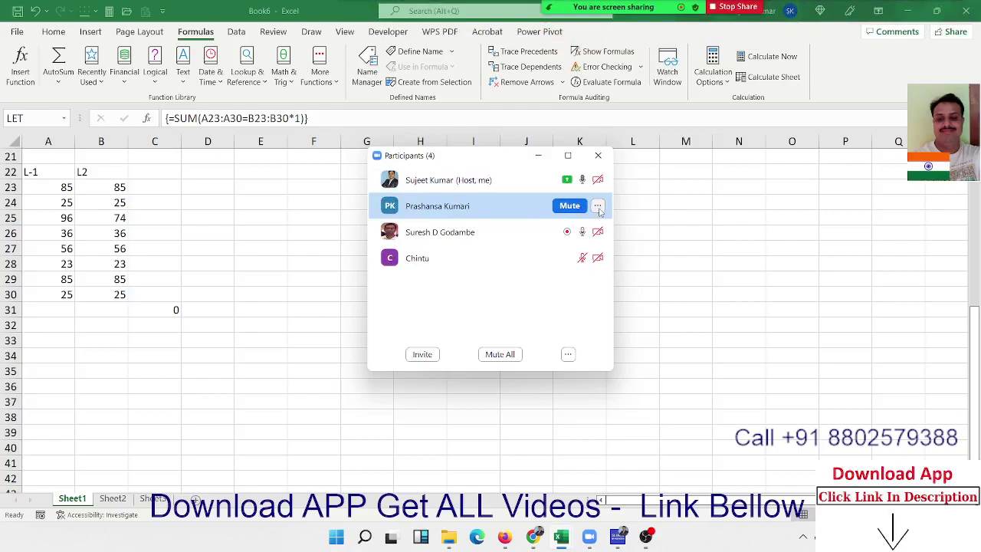
pyautogui.click(570, 206)
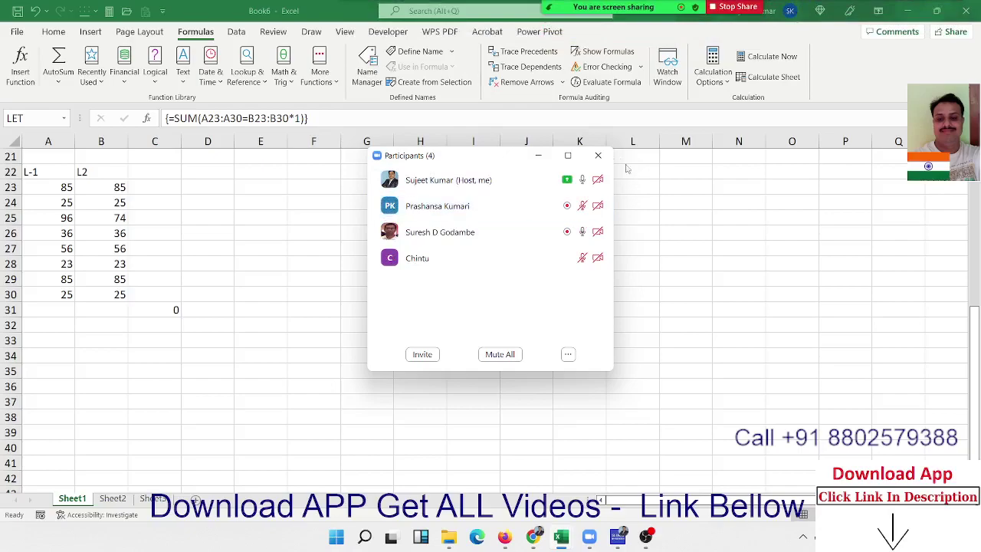
pyautogui.moveTo(554, 212)
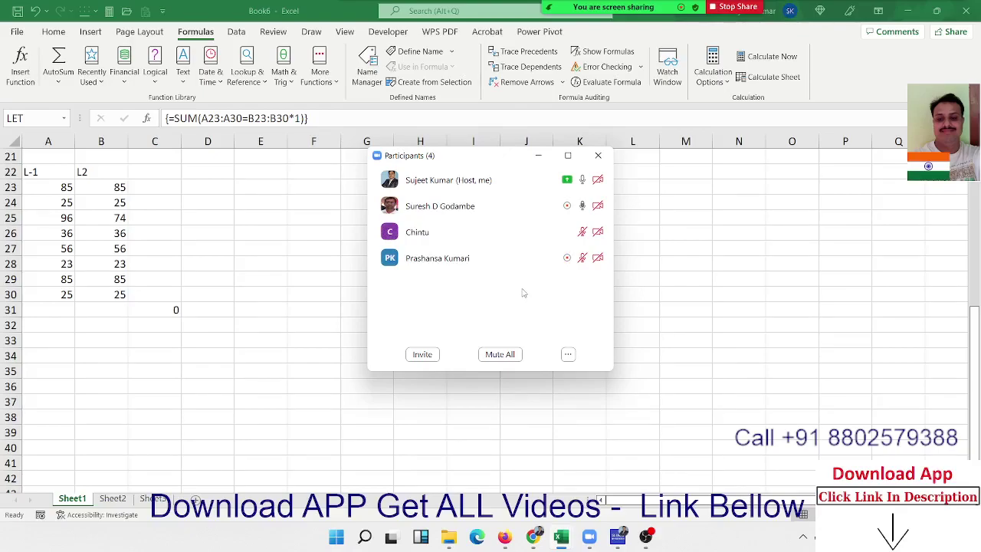
# - Correct C31 to =SUM((A23:A30=B23:B30)*1), which now returns 7
pyautogui.click(598, 155)
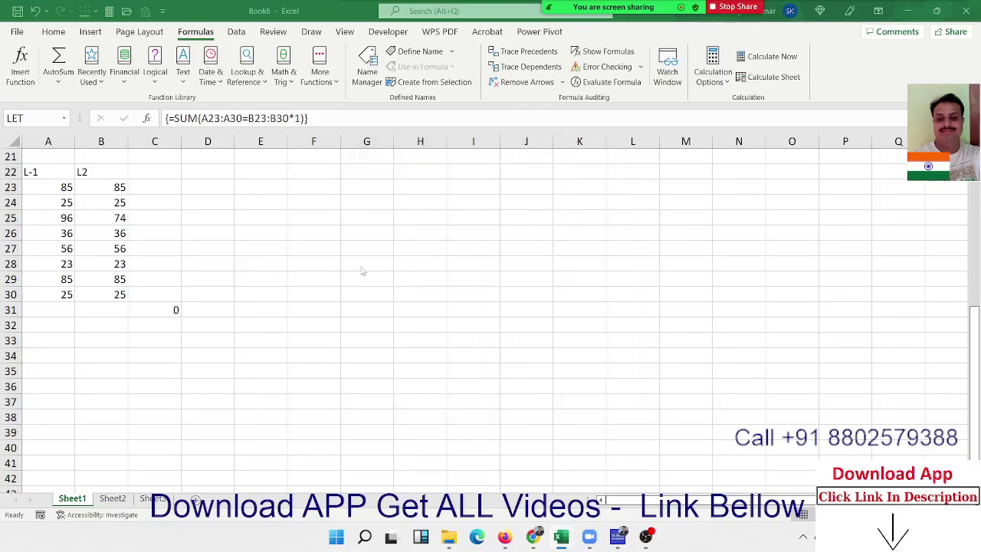
pyautogui.click(168, 309)
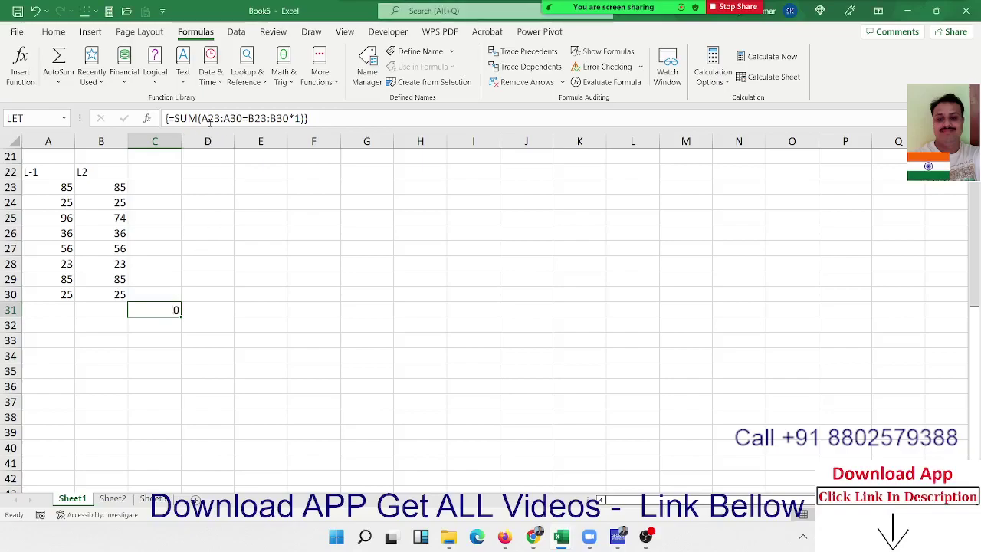
pyautogui.click(260, 119)
pyautogui.click(216, 118)
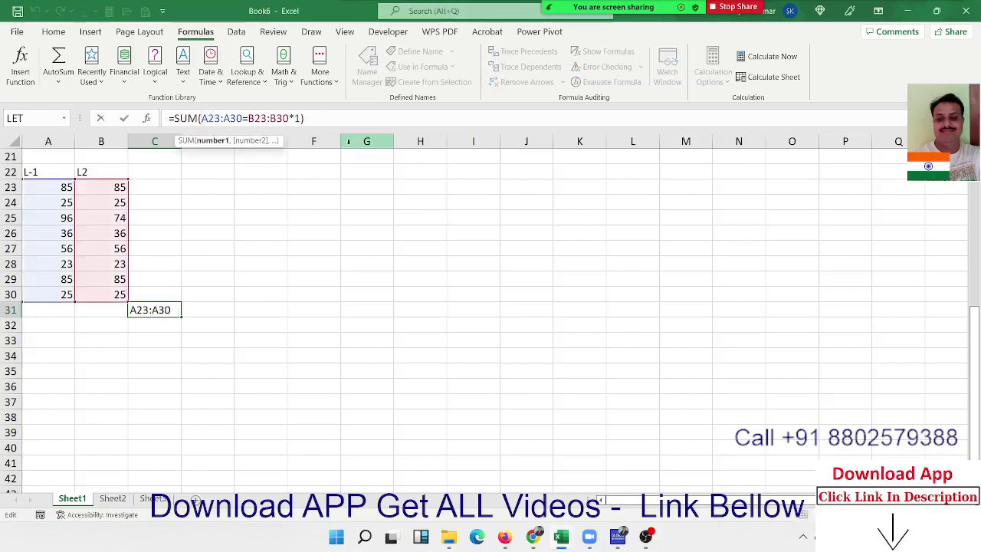
pyautogui.write('(')
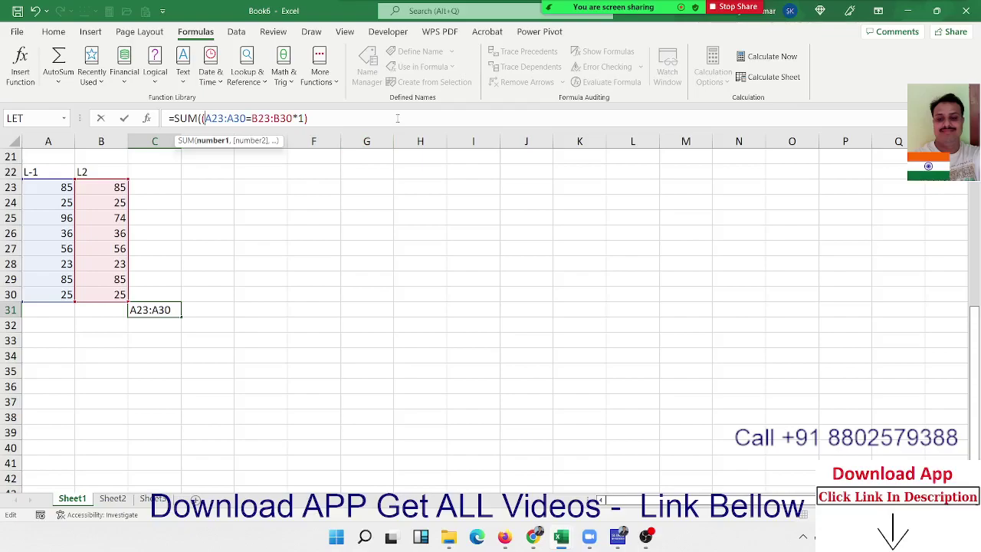
pyautogui.click(294, 120)
pyautogui.write(')')
pyautogui.press('Return')
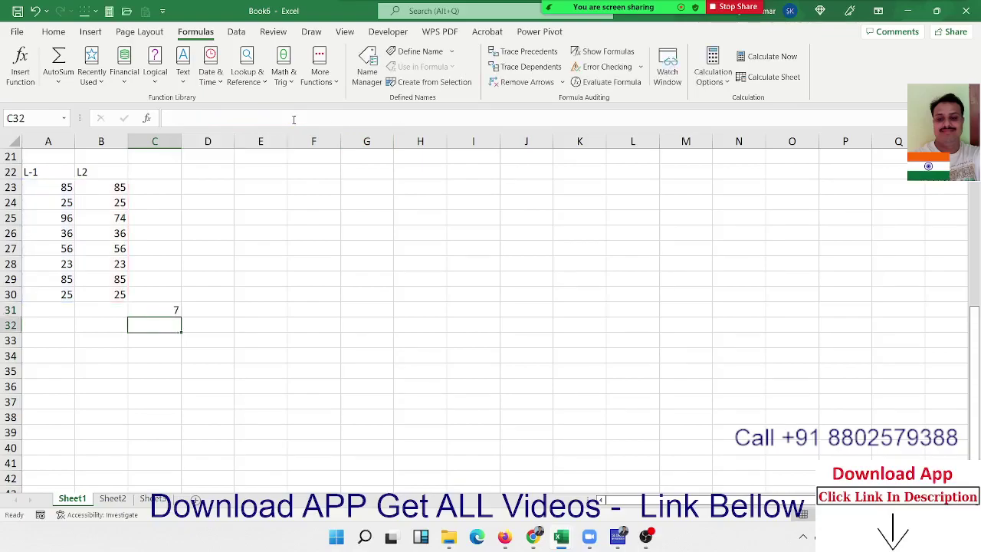
pyautogui.press('Up')
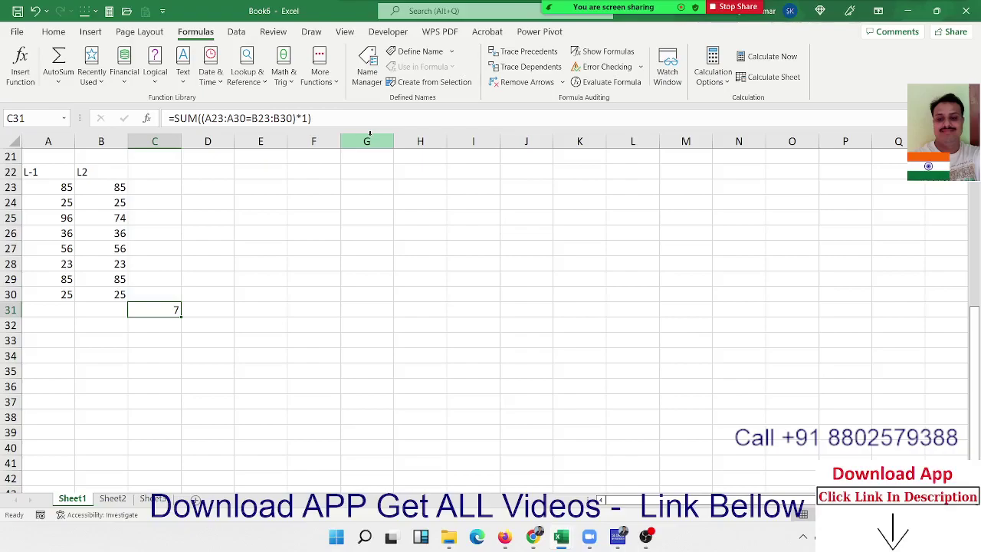
# - Cancel an unfinished COUNT edit in C31 and briefly check Zoom's participant list
pyautogui.click(329, 120)
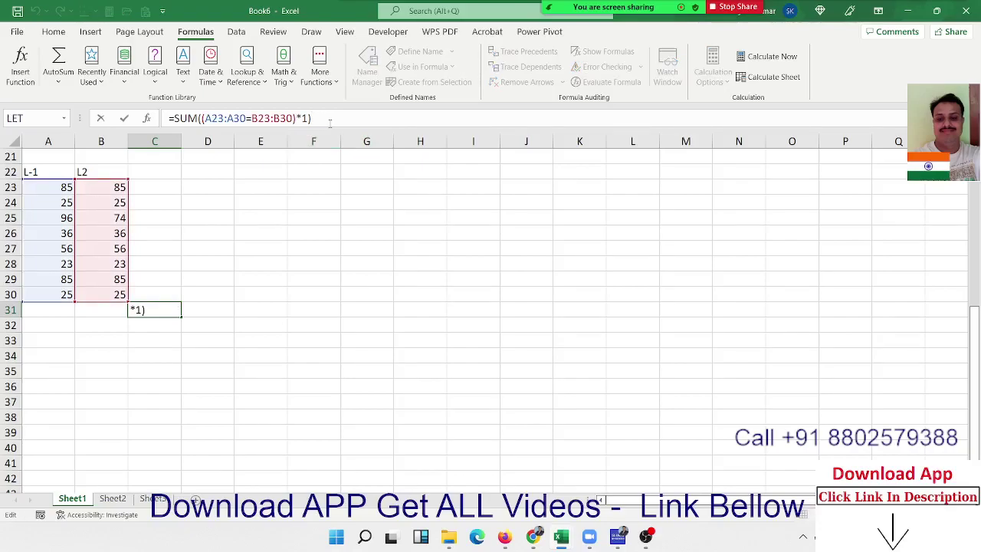
pyautogui.write('=cou')
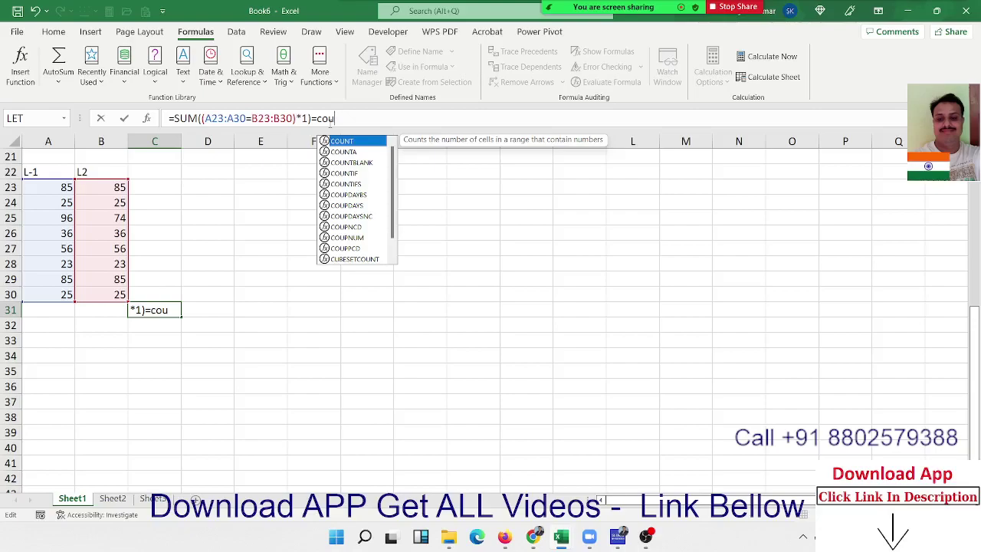
pyautogui.press('Escape')
pyautogui.press('Escape')
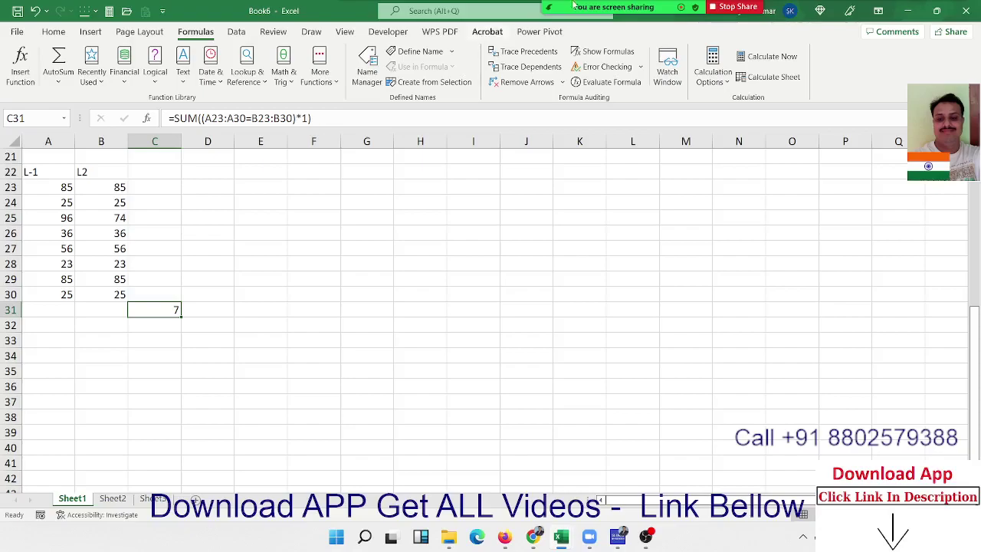
pyautogui.click(555, 26)
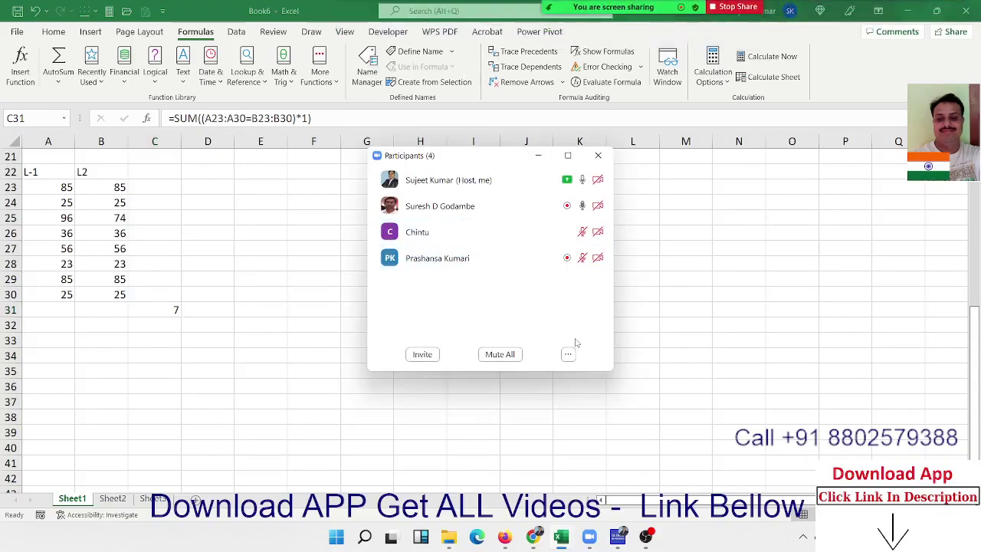
pyautogui.click(598, 156)
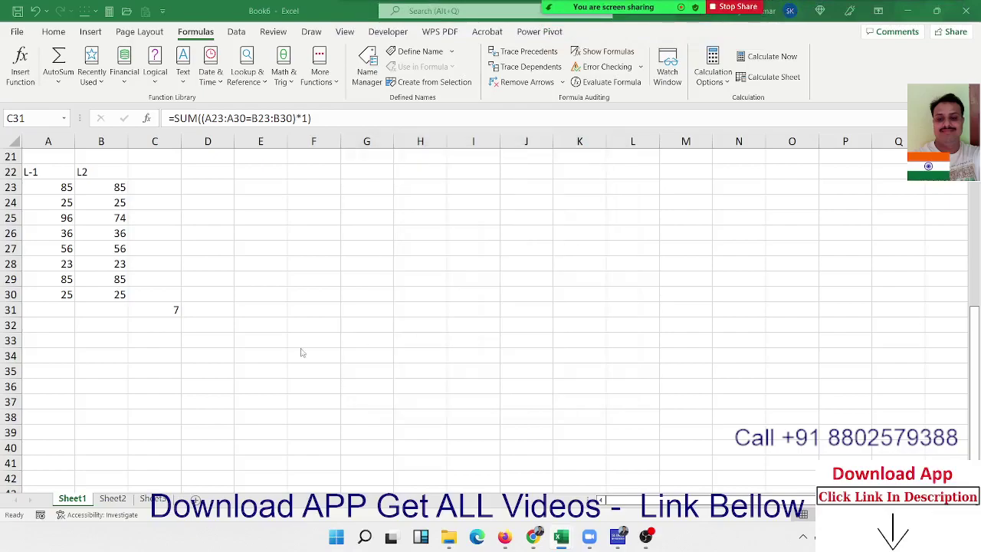
pyautogui.click(175, 309)
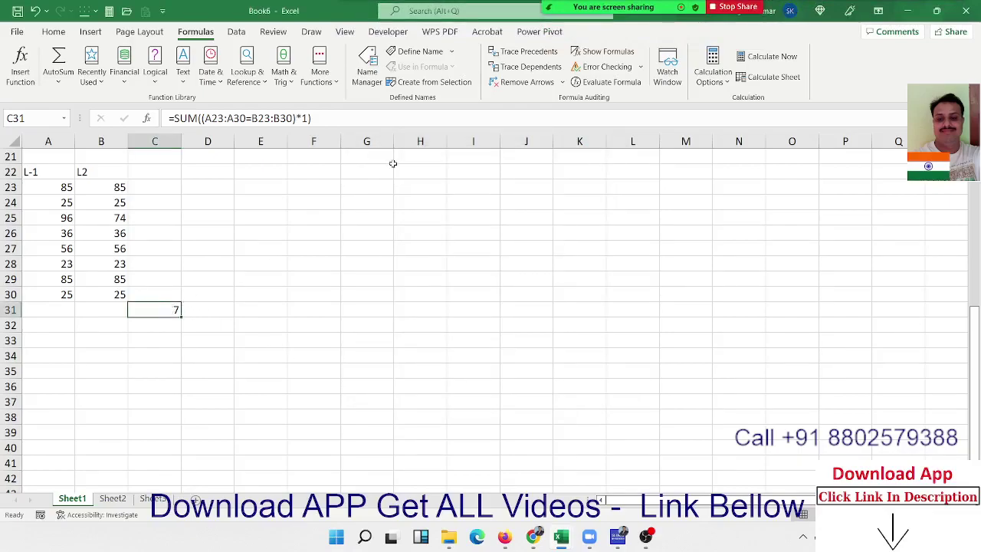
# - Wrap C31's comparison in NOT so it reads =SUM((NOT(A23:A30=B23:B30))*1)
pyautogui.click(206, 118)
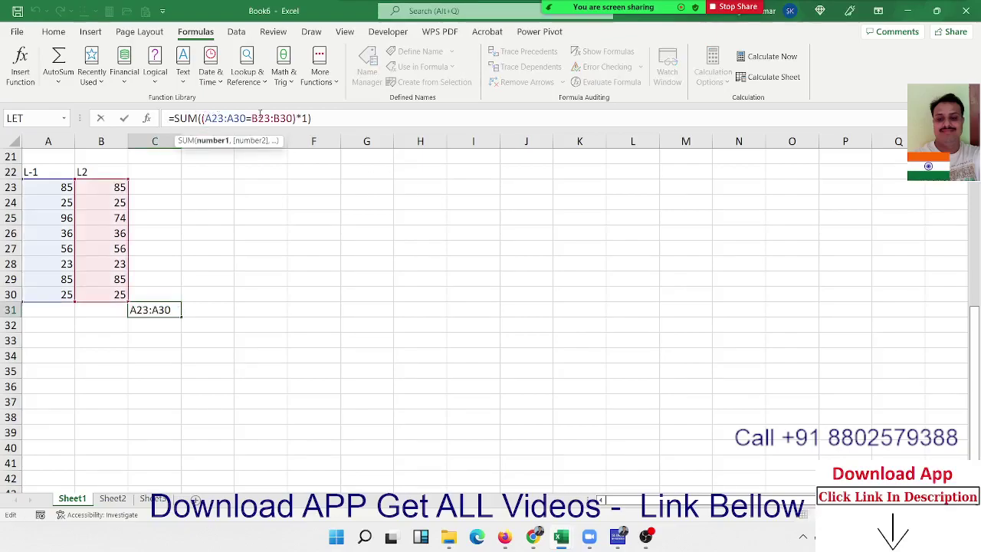
pyautogui.write('no')
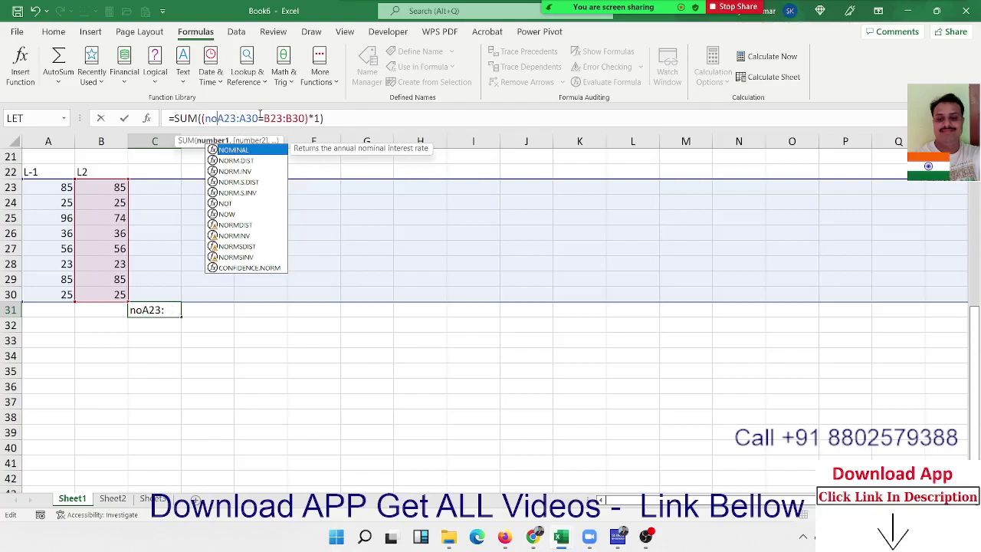
pyautogui.write('t')
pyautogui.press('Tab')
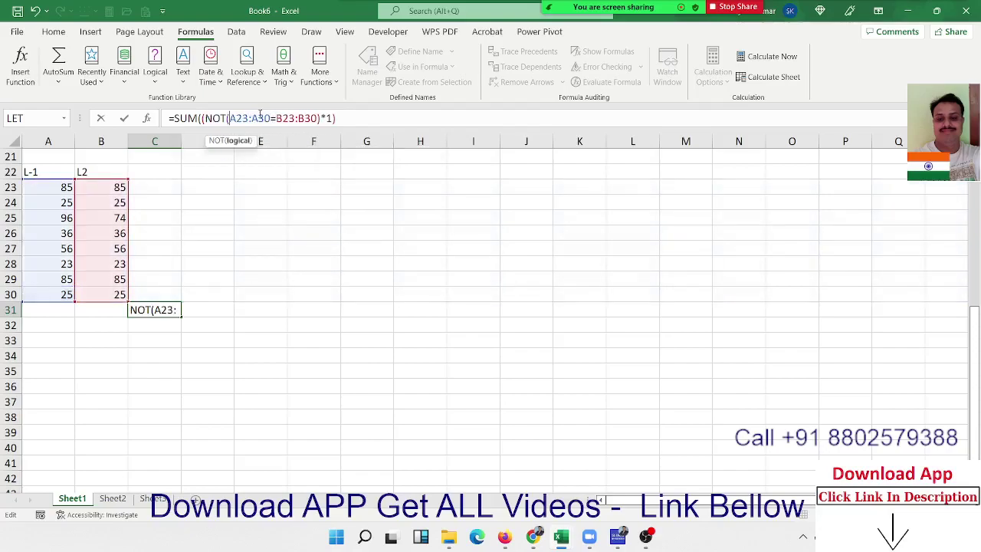
pyautogui.click(318, 118)
pyautogui.write(')')
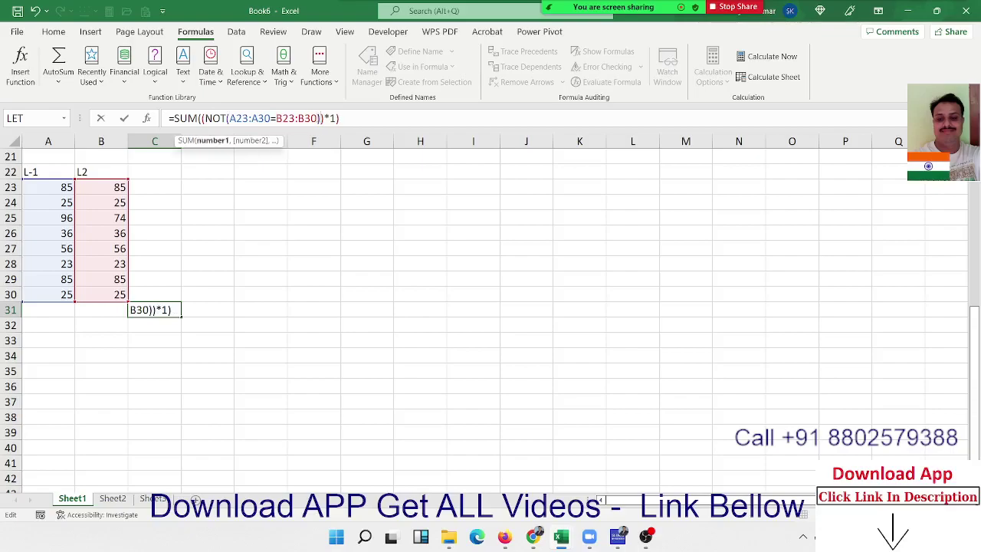
pyautogui.press('Return')
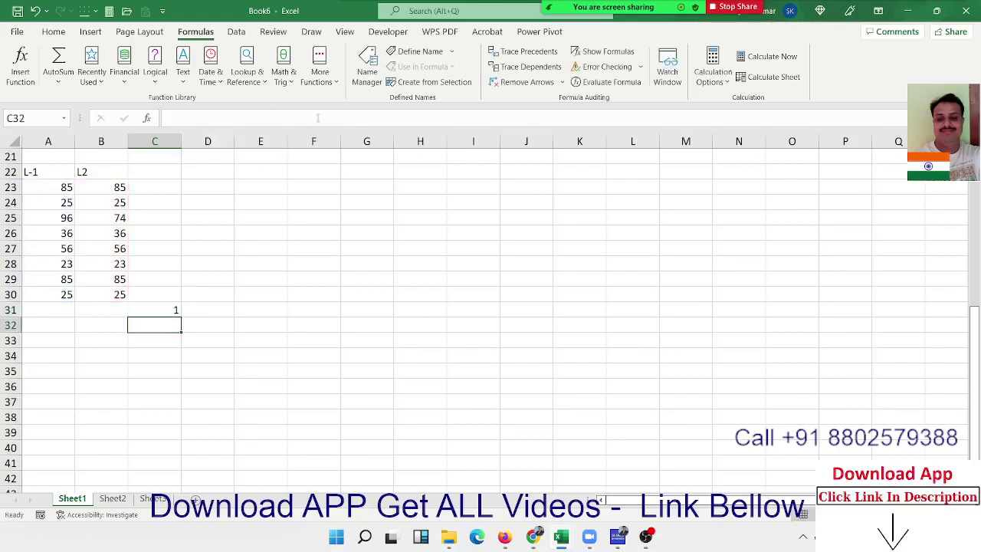
pyautogui.click(153, 310)
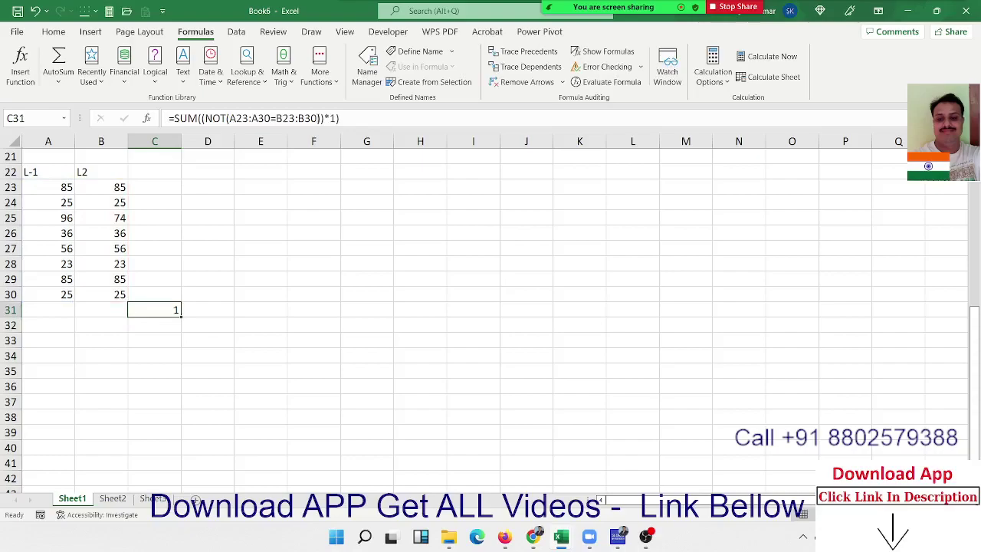
# - Change B25 to 96, replacing 74, so C31's mismatch count shows 0
pyautogui.press('Left')
pyautogui.press('Left')
pyautogui.press('Up')
pyautogui.press('Up')
pyautogui.press('Up')
pyautogui.press('Up')
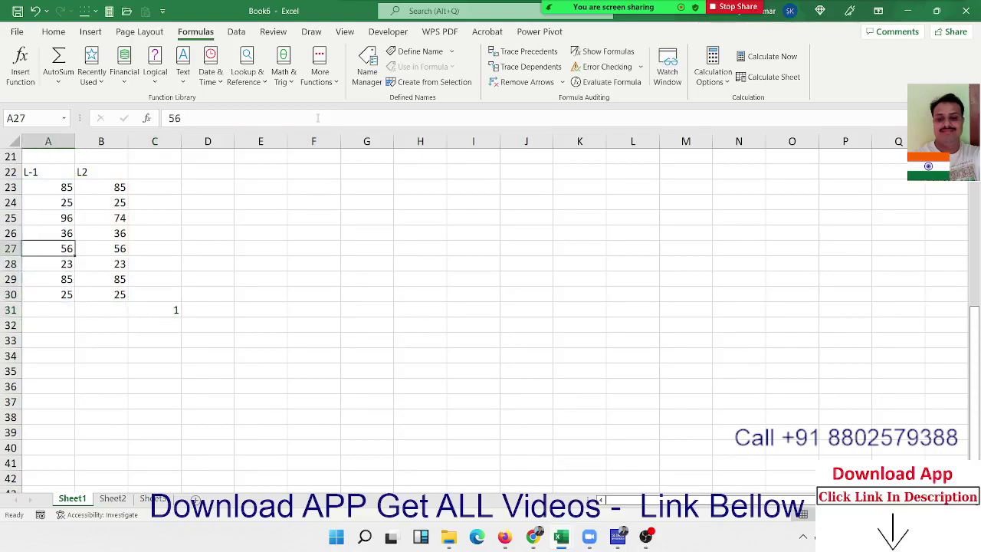
pyautogui.press('Up')
pyautogui.press('Up')
pyautogui.press('Right')
pyautogui.write('65')
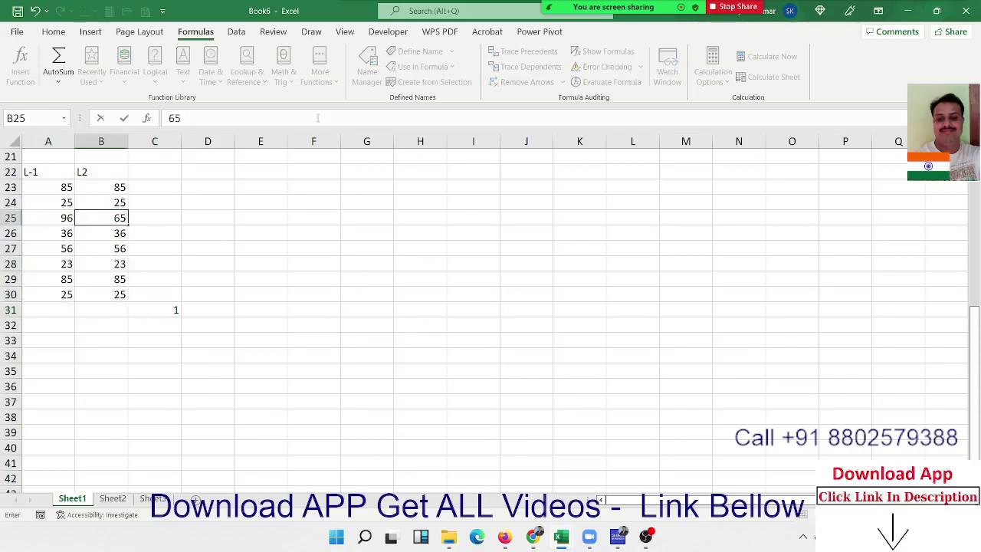
pyautogui.press('BackSpace')
pyautogui.press('BackSpace')
pyautogui.write('9')
pyautogui.press('Return')
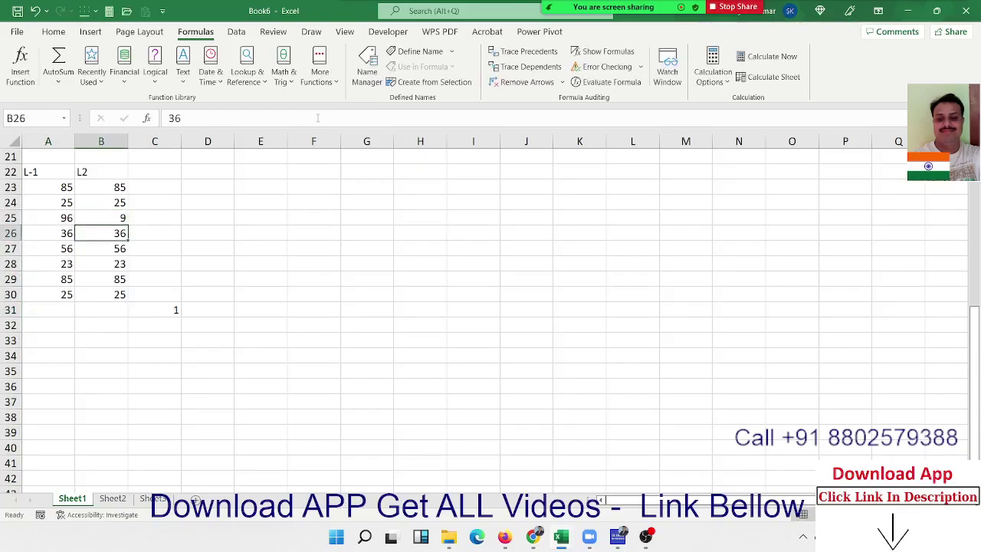
pyautogui.press('Up')
pyautogui.write('96')
pyautogui.press('Return')
pyautogui.press('Up')
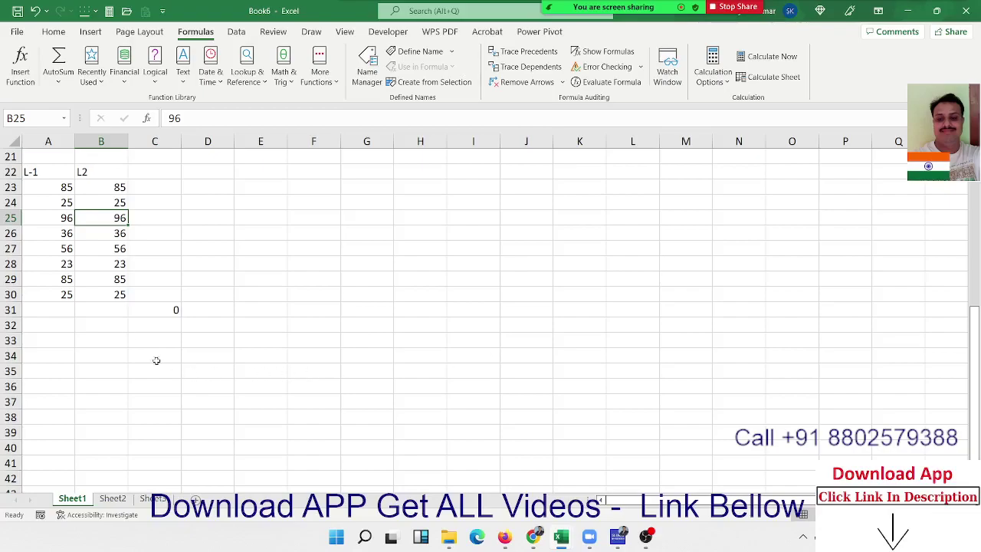
pyautogui.click(155, 313)
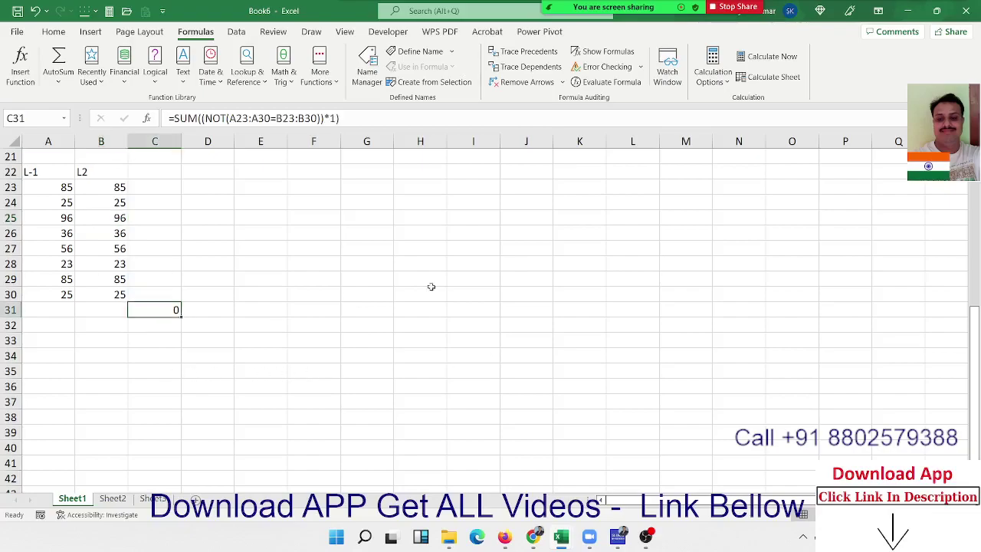
# - Evaluate C31's formula stepwise until NOT turns the eight TRUE comparisons into FALSE
pyautogui.click(638, 85)
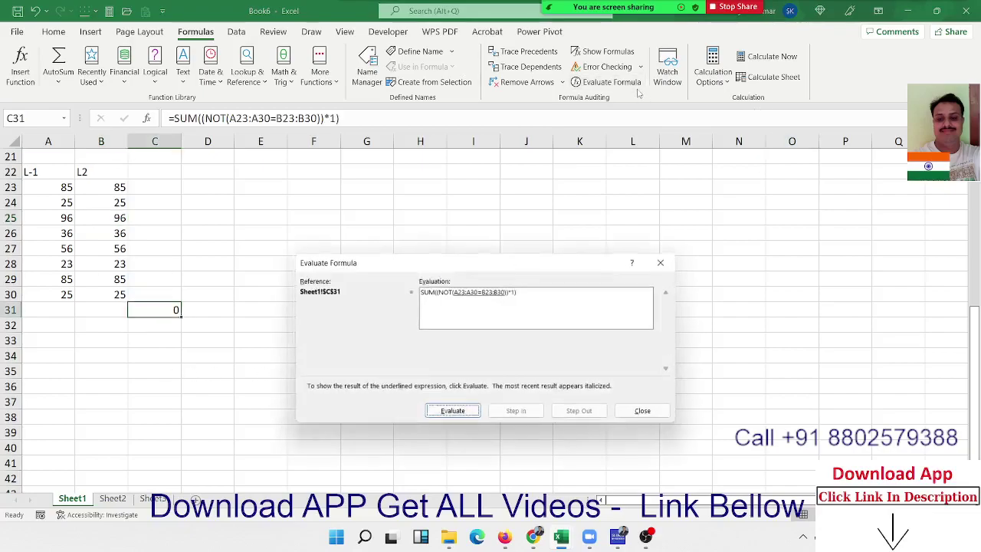
pyautogui.click(460, 414)
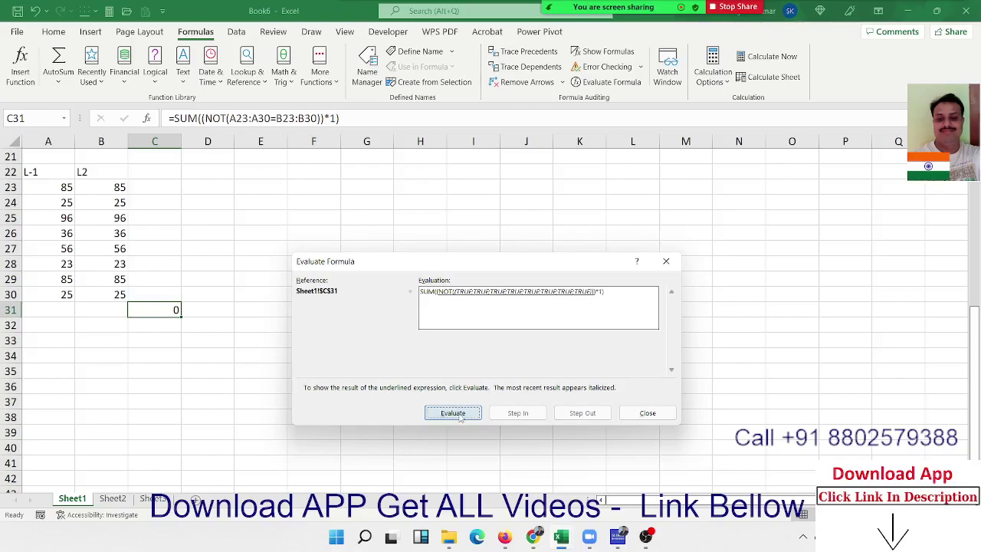
pyautogui.click(460, 416)
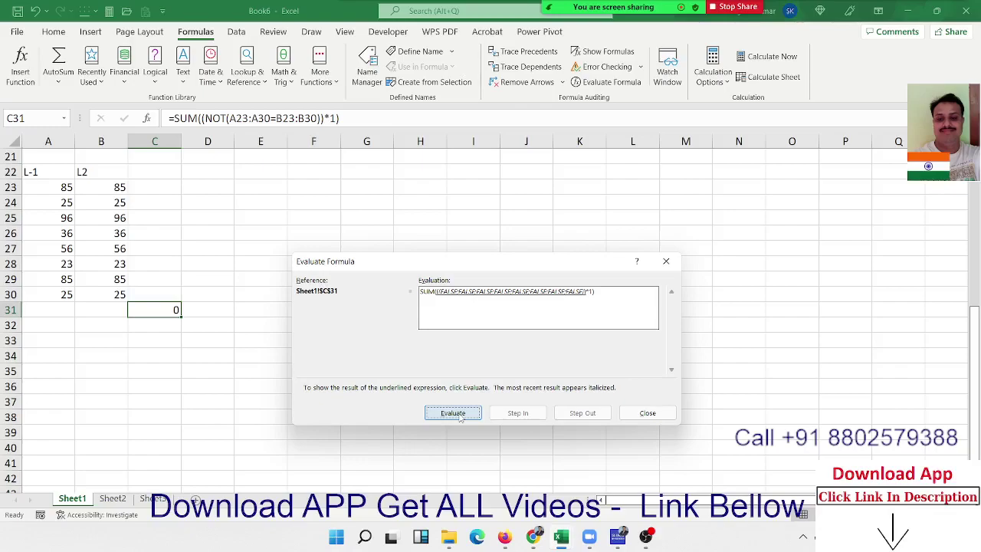
pyautogui.click(460, 416)
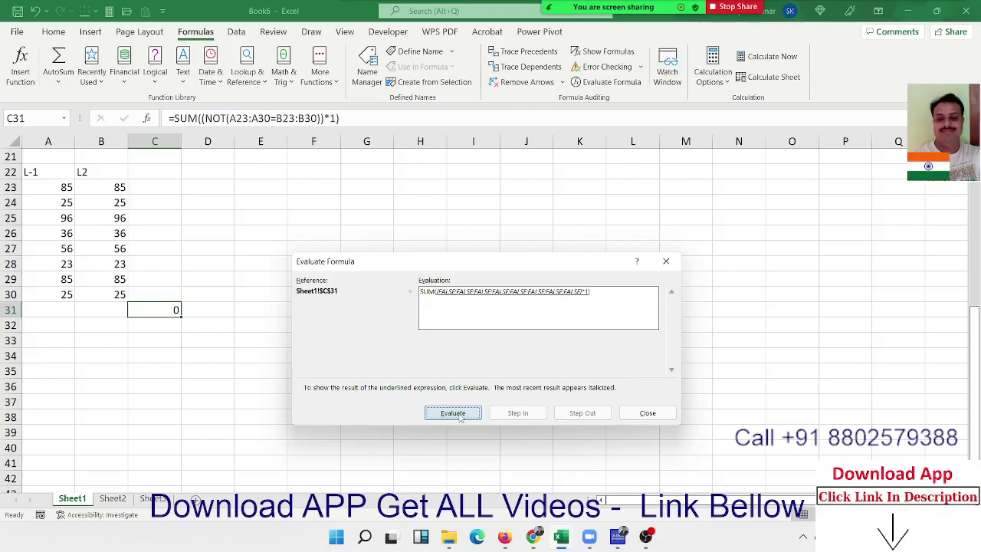
# - Evaluate C31's =SUM((NOT(A23:A30=B23:B30))*1) down to 0 and close the evaluator
pyautogui.click(461, 418)
pyautogui.click(461, 418)
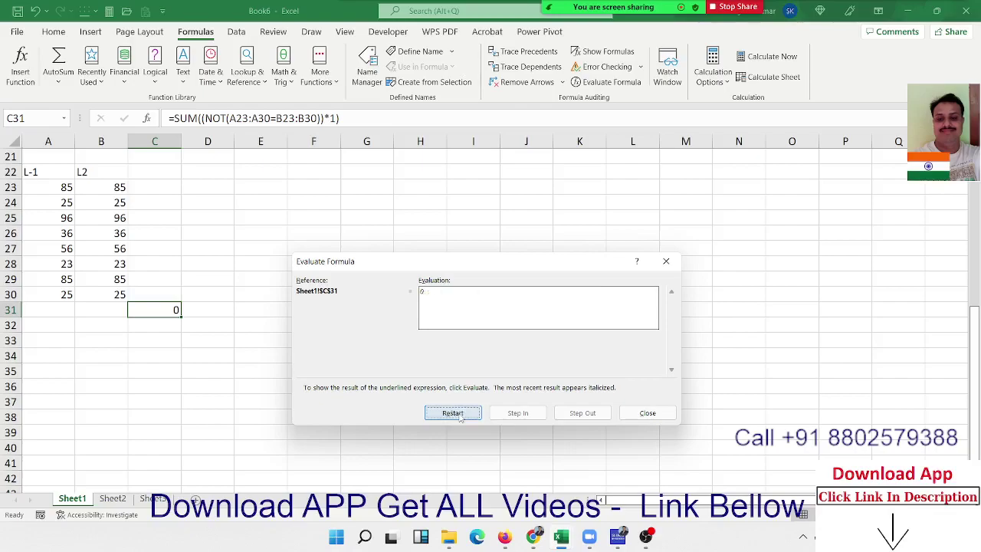
pyautogui.click(643, 414)
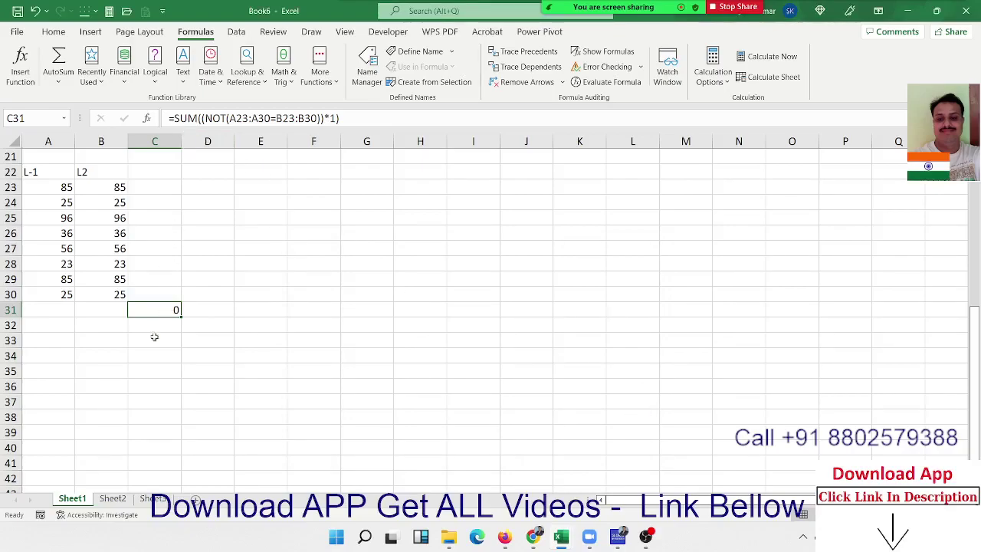
pyautogui.scroll(3, 285, 337)
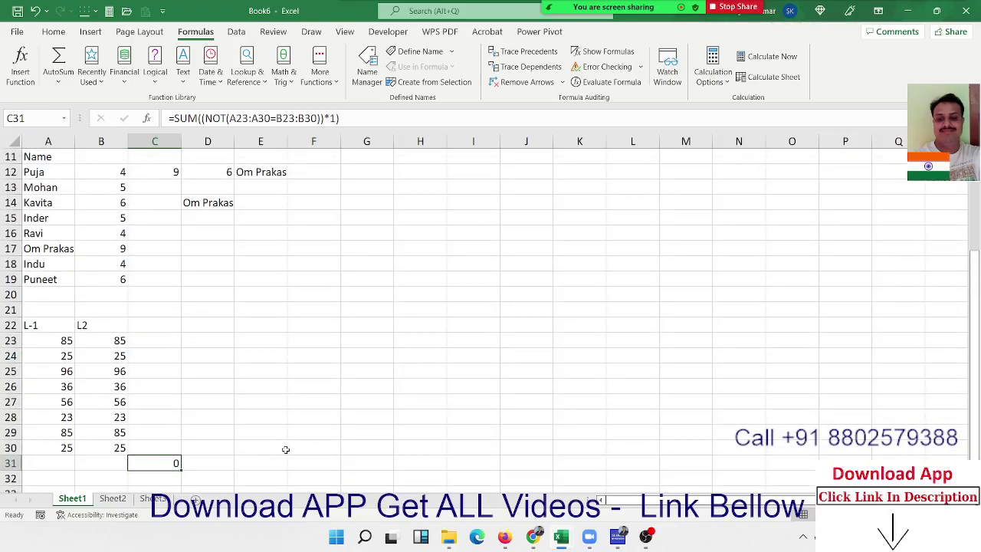
# - Change B23 to 25 and B30 to 85 in the L2 list
pyautogui.moveTo(118, 443); pyautogui.dragTo(113, 407)
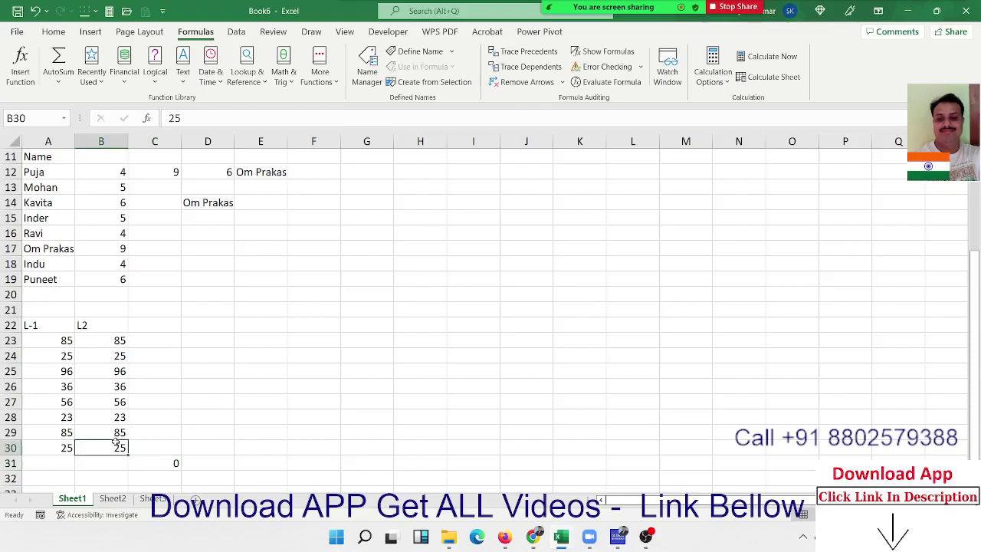
pyautogui.click(114, 342)
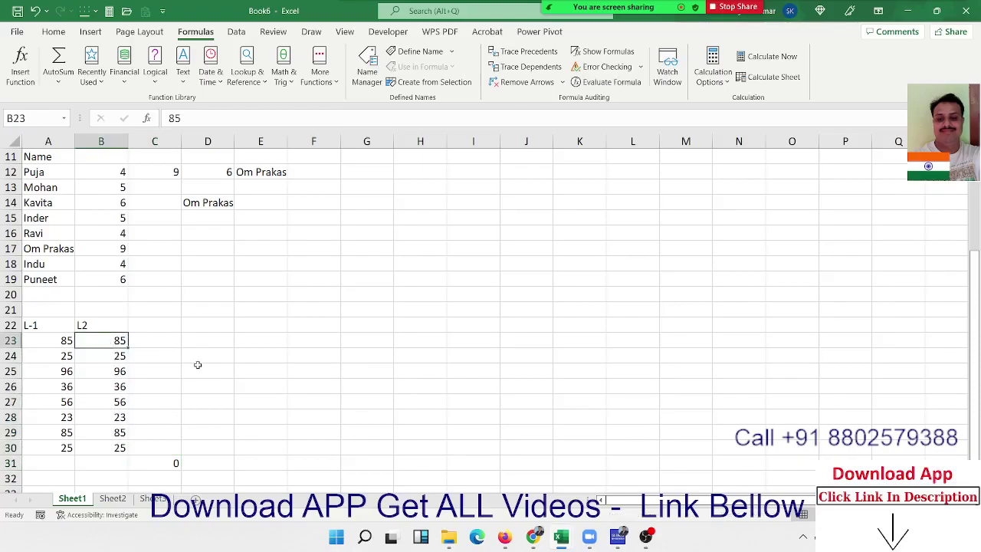
pyautogui.write('25')
pyautogui.press('Return')
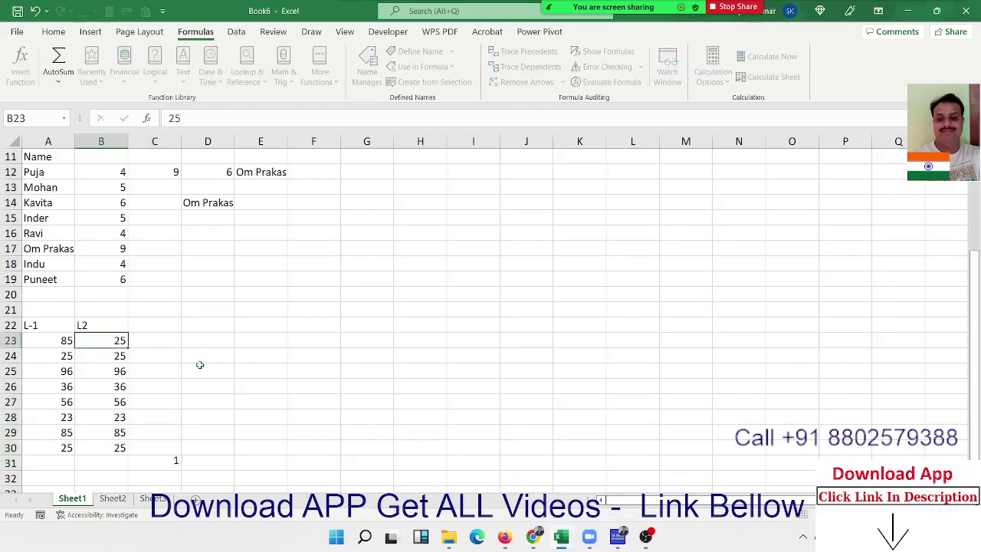
pyautogui.press('Down')
pyautogui.press('Down')
pyautogui.press('Down')
pyautogui.press('Down')
pyautogui.press('Down')
pyautogui.write('85')
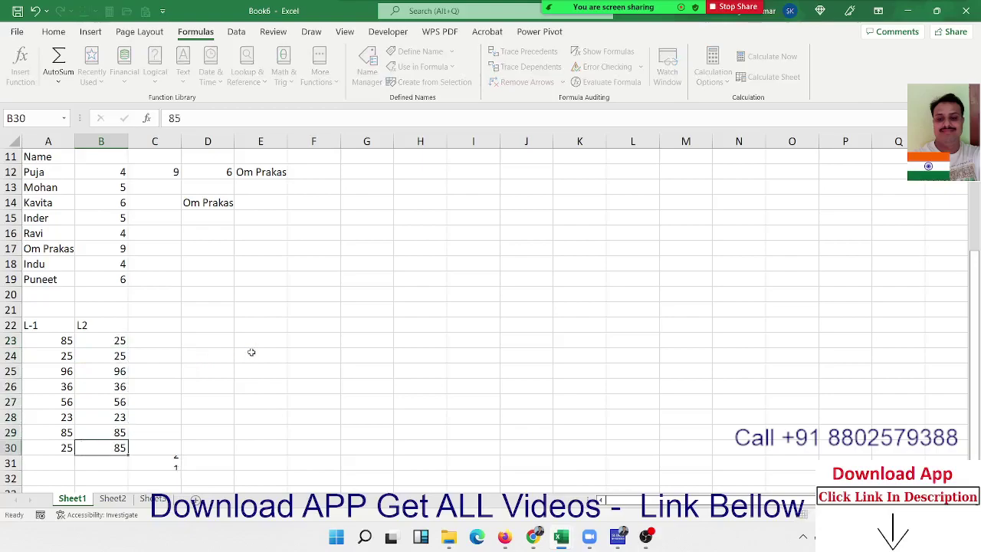
pyautogui.press('Return')
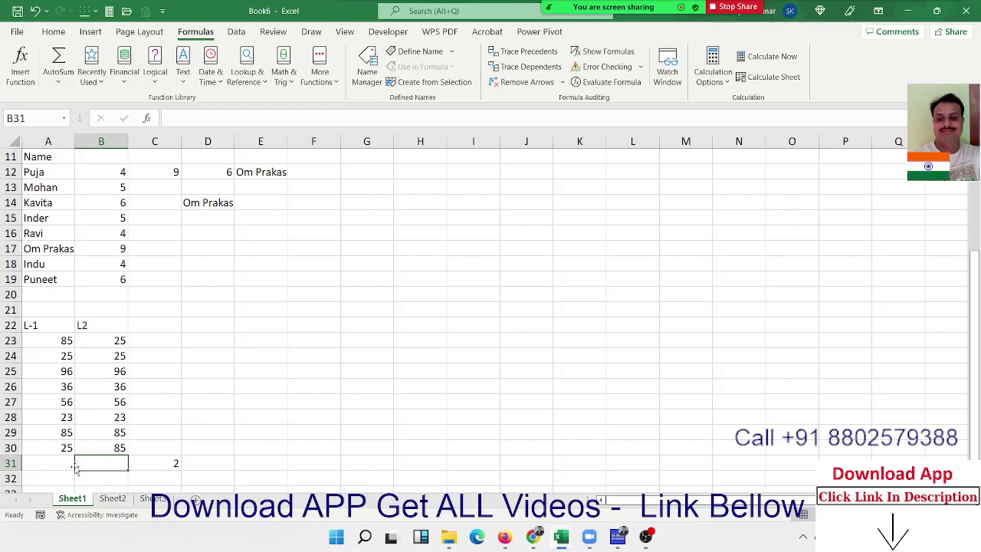
# - Set both A29 and B29 to 7
pyautogui.click(59, 434)
pyautogui.moveTo(58, 433); pyautogui.dragTo(60, 432)
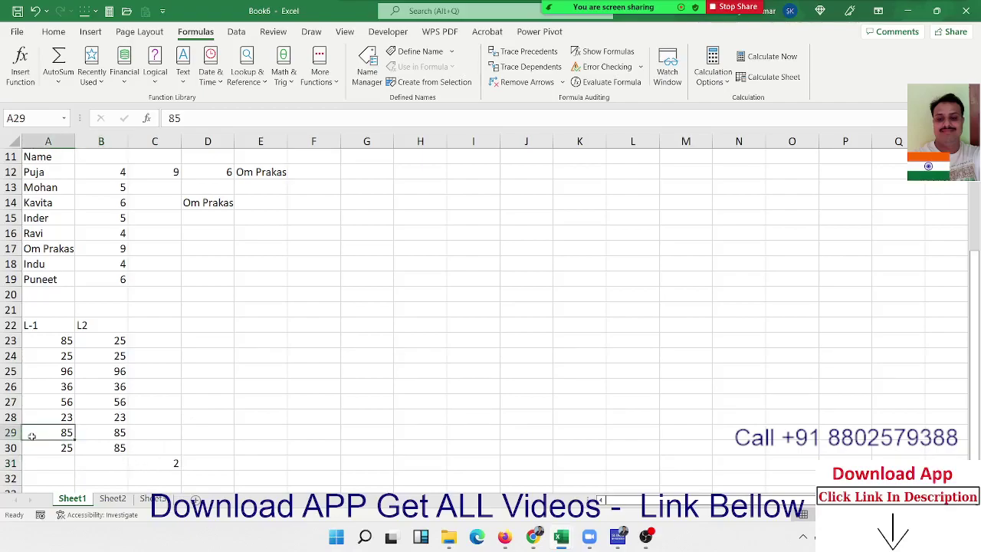
pyautogui.write('7')
pyautogui.press('Tab')
pyautogui.press('F2')
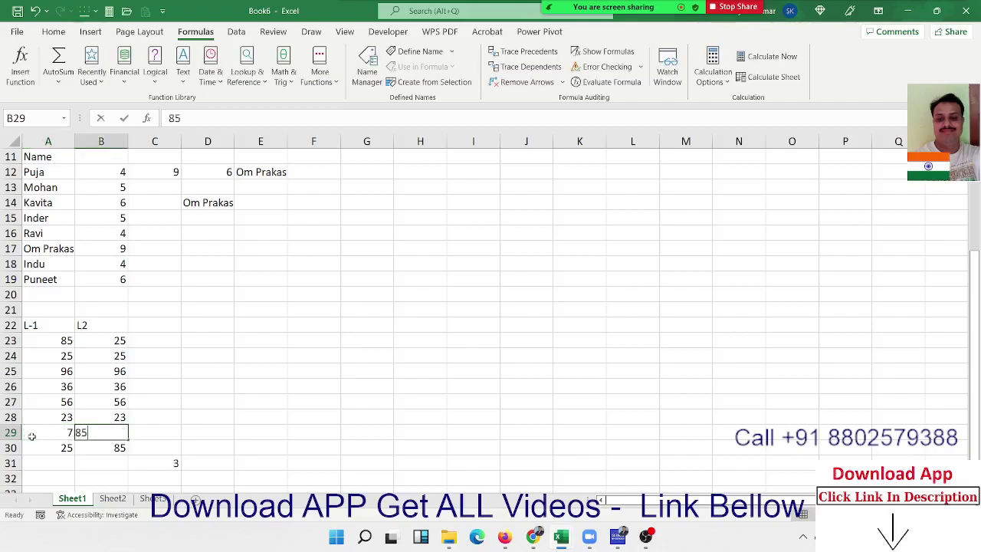
pyautogui.press('BackSpace')
pyautogui.press('BackSpace')
pyautogui.write('7')
pyautogui.press('Return')
# - Check C31's mismatch count of 2, then start typing =cou in D30
pyautogui.press('Up')
pyautogui.press('Up')
pyautogui.press('Left')
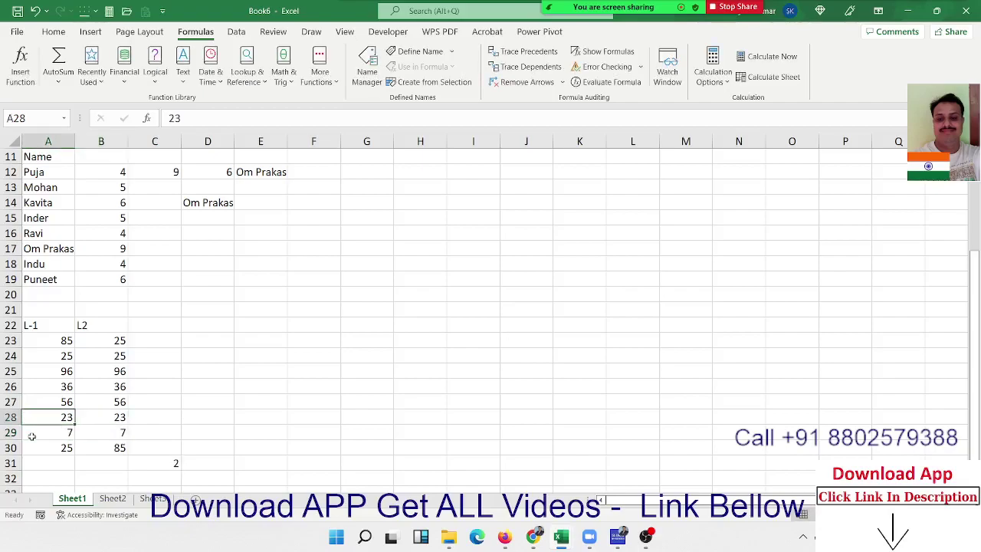
pyautogui.press('Up')
pyautogui.press('Up')
pyautogui.press('Up')
pyautogui.press('Up')
pyautogui.press('Up')
pyautogui.press('Right')
pyautogui.press('Right')
pyautogui.press('Down')
pyautogui.press('Down')
pyautogui.press('Down')
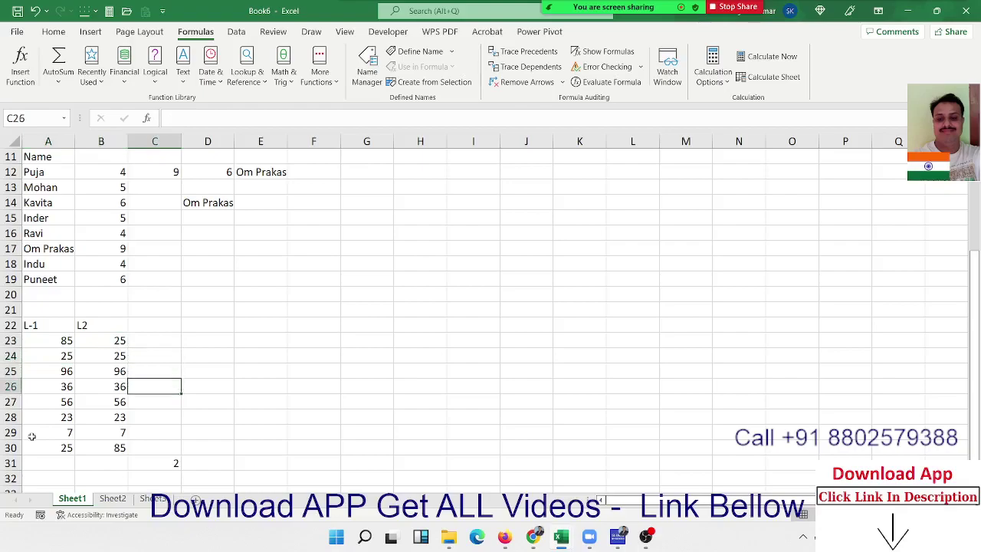
pyautogui.press('Down')
pyautogui.press('Down')
pyautogui.press('Down')
pyautogui.press('Down')
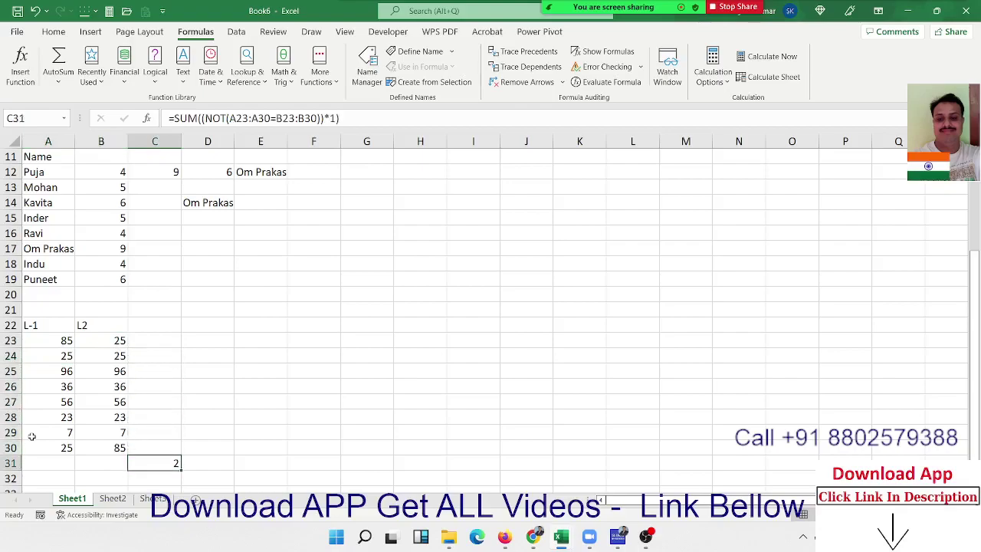
pyautogui.press('Right')
pyautogui.press('Up')
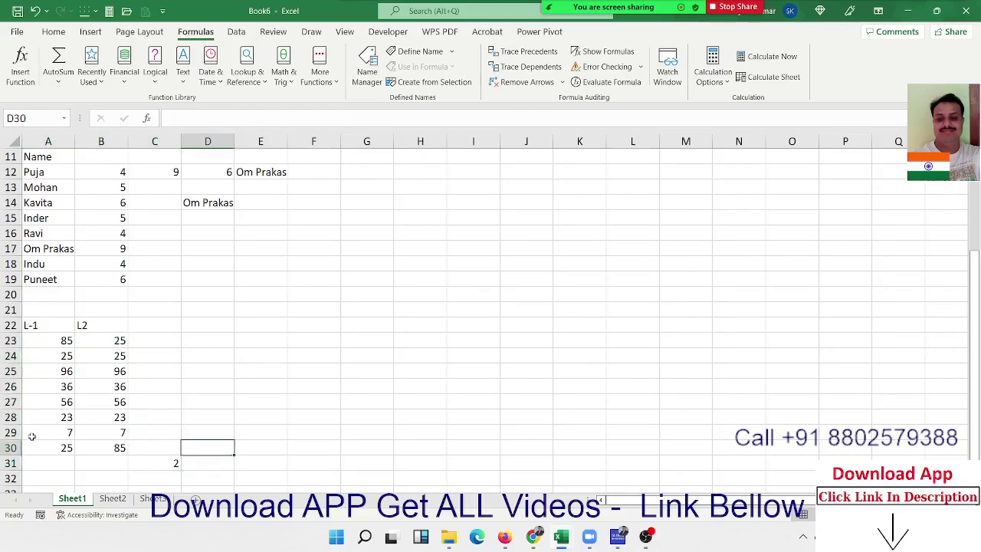
pyautogui.write('=')
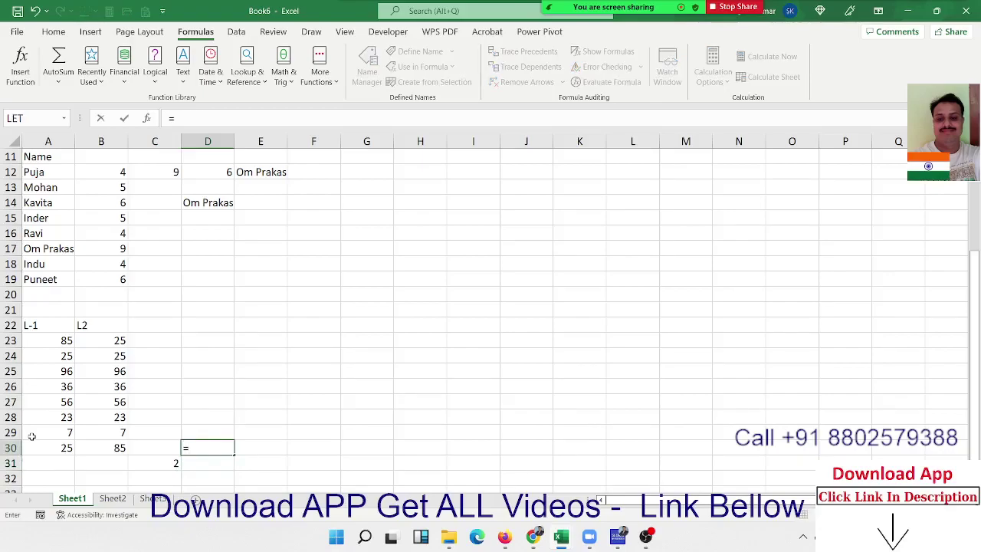
pyautogui.write('cou')
# - Insert COUNTIF in D30 with A23:A30 as its range
pyautogui.press('Down')
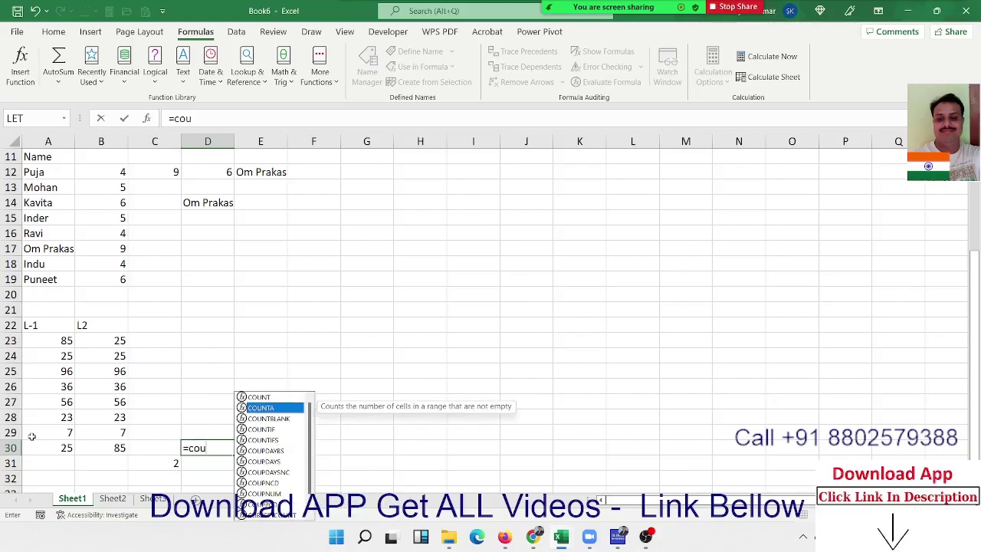
pyautogui.press('Down')
pyautogui.press('Down')
pyautogui.press('Tab')
pyautogui.press('Left')
pyautogui.press('Left')
pyautogui.press('Left')
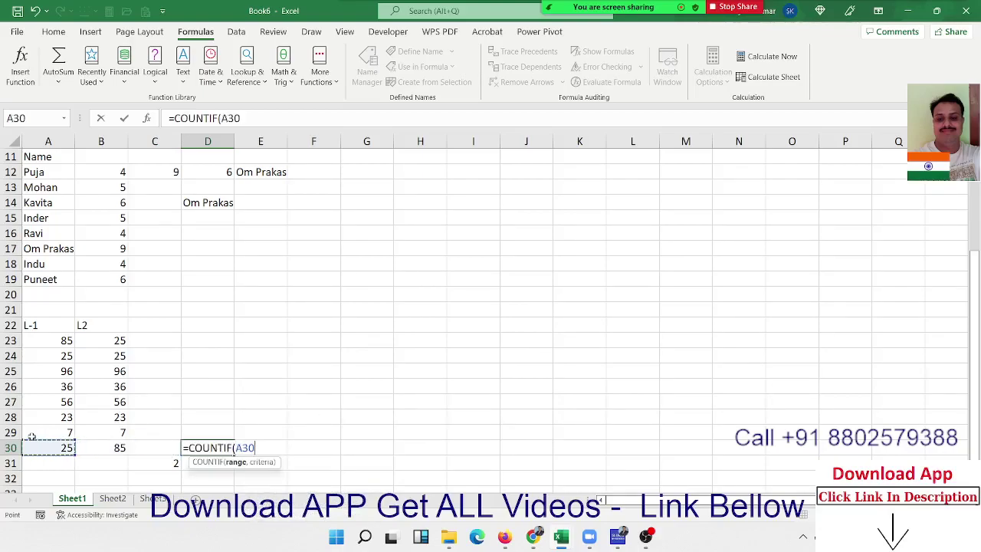
pyautogui.press('Up')
pyautogui.press('Up')
pyautogui.press('Up')
# - Use B23:B30 as the criteria and commit, spilling counts 2,2,1,1,1,1,1,1 down to D37
pyautogui.press('Up')
pyautogui.press('Up')
pyautogui.press('Up')
pyautogui.hotkey('shift', 'Down')
pyautogui.hotkey('shift', 'Down')
pyautogui.hotkey('shift', 'Down')
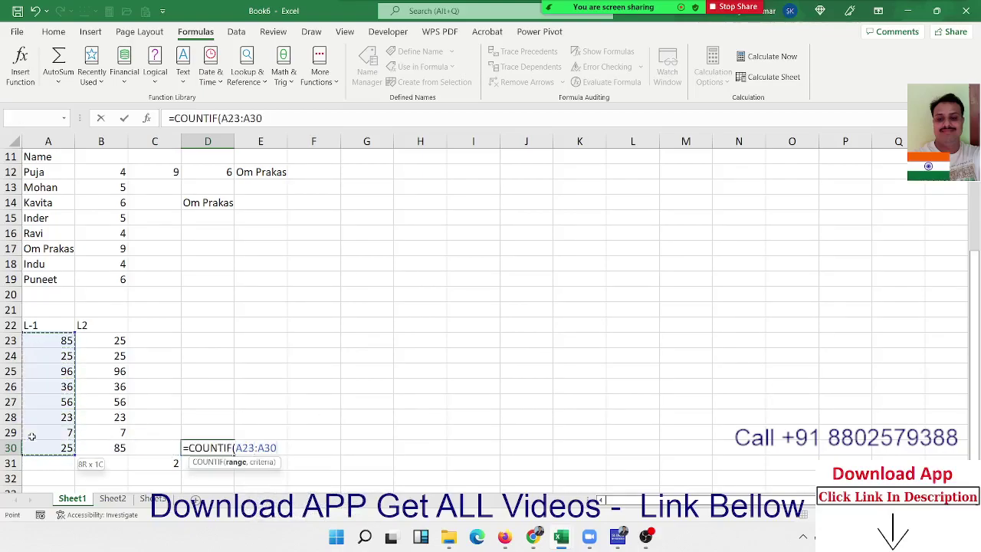
pyautogui.write(',')
pyautogui.press('Up')
pyautogui.press('Up')
pyautogui.press('Up')
pyautogui.press('Up')
pyautogui.press('Up')
pyautogui.press('Up')
pyautogui.press('Left')
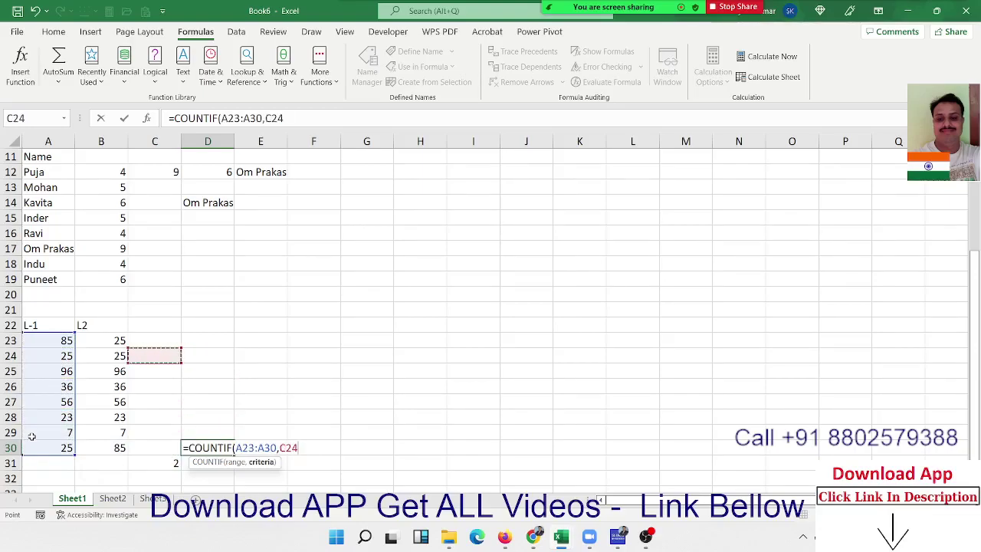
pyautogui.press('Up')
pyautogui.press('Left')
pyautogui.hotkey('ctrl', 'shift', 'Down')
pyautogui.hotkey('ctrl', 'shift', 'Down')
pyautogui.hotkey('ctrl', 'shift', 'Up')
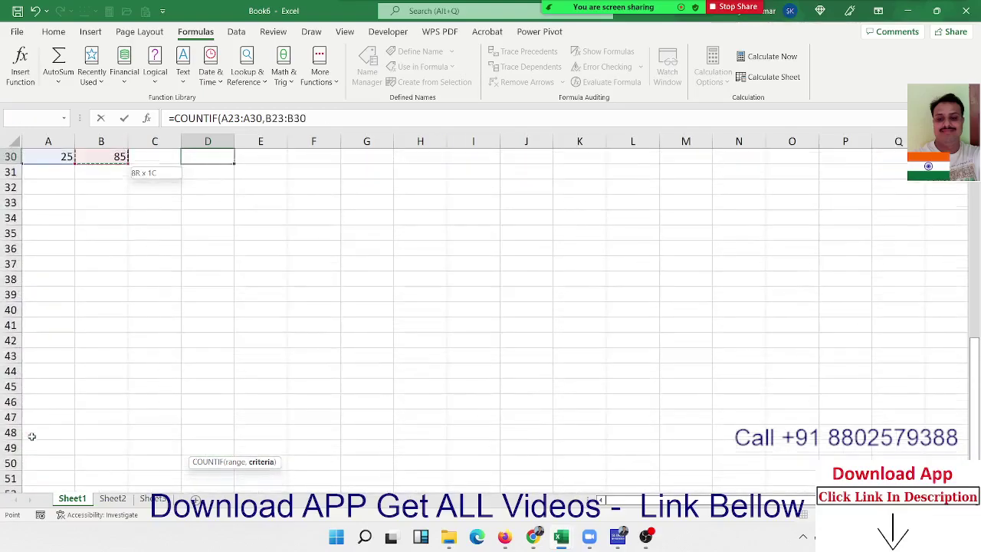
pyautogui.scroll(3, 28, 435)
pyautogui.write(')')
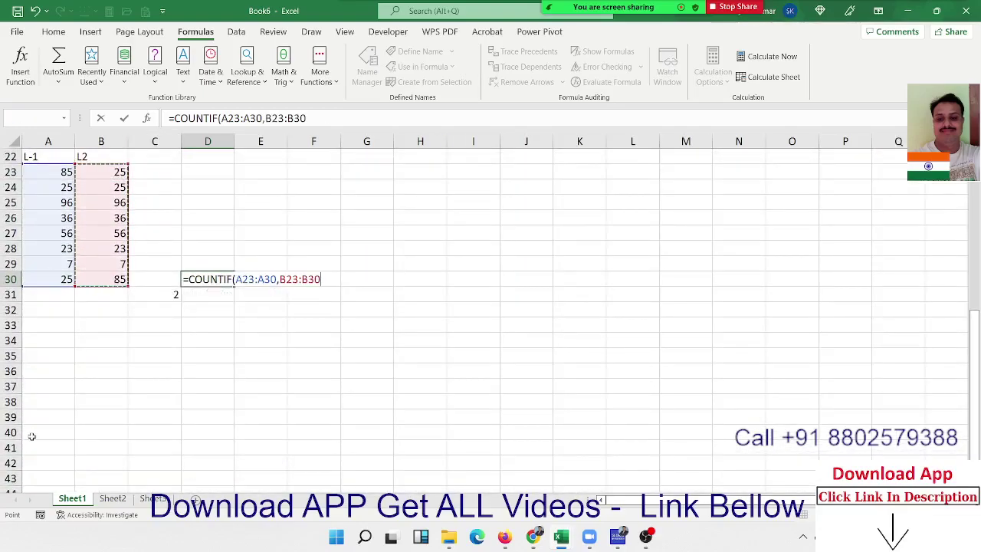
pyautogui.press('Return')
pyautogui.press('Up')
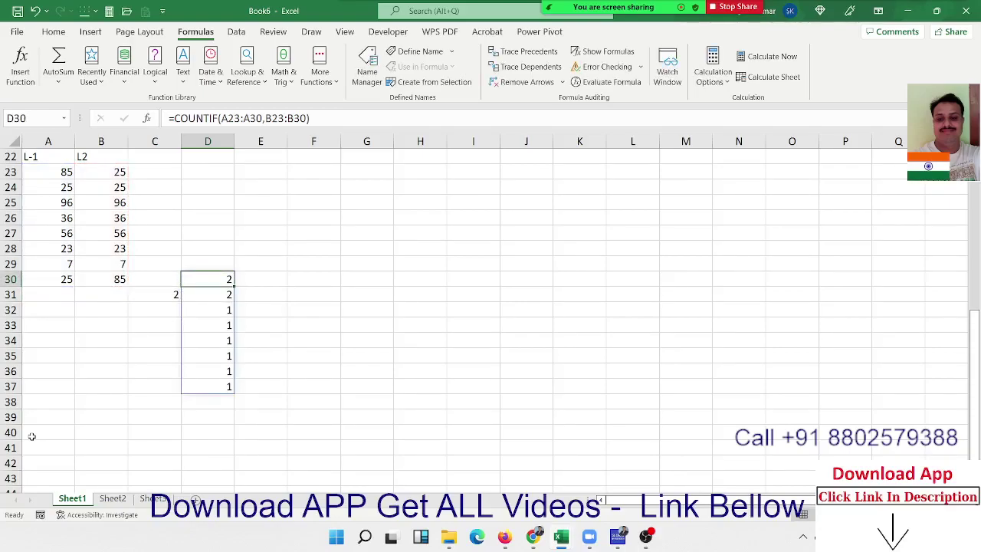
pyautogui.press('Left')
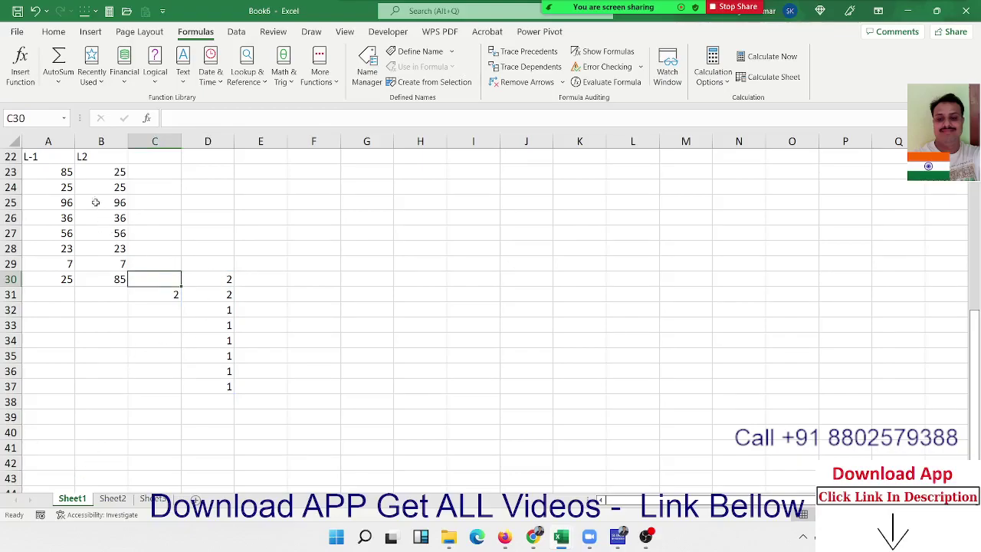
# - Change A30 and B23 to 9 so every COUNTIF result becomes 1
pyautogui.click(66, 171)
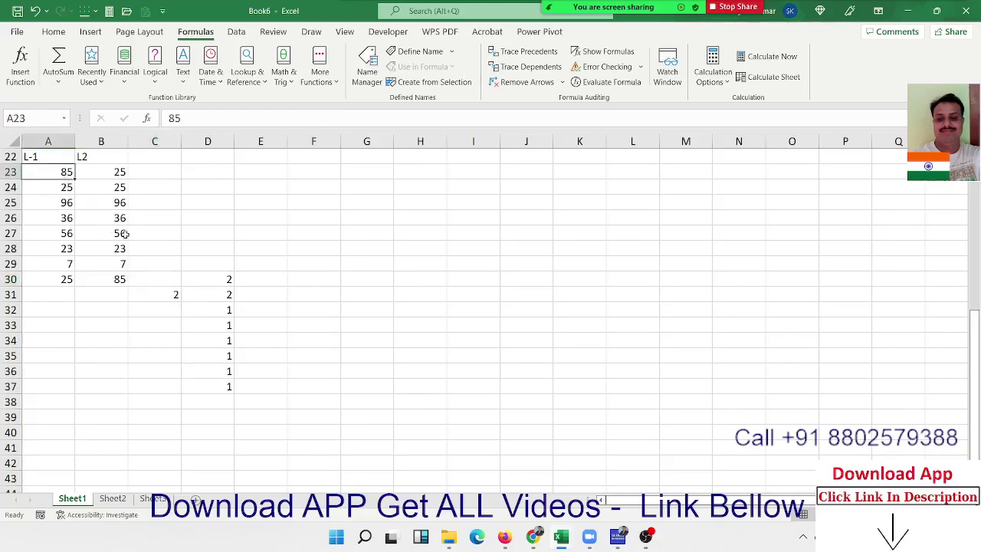
pyautogui.click(69, 191)
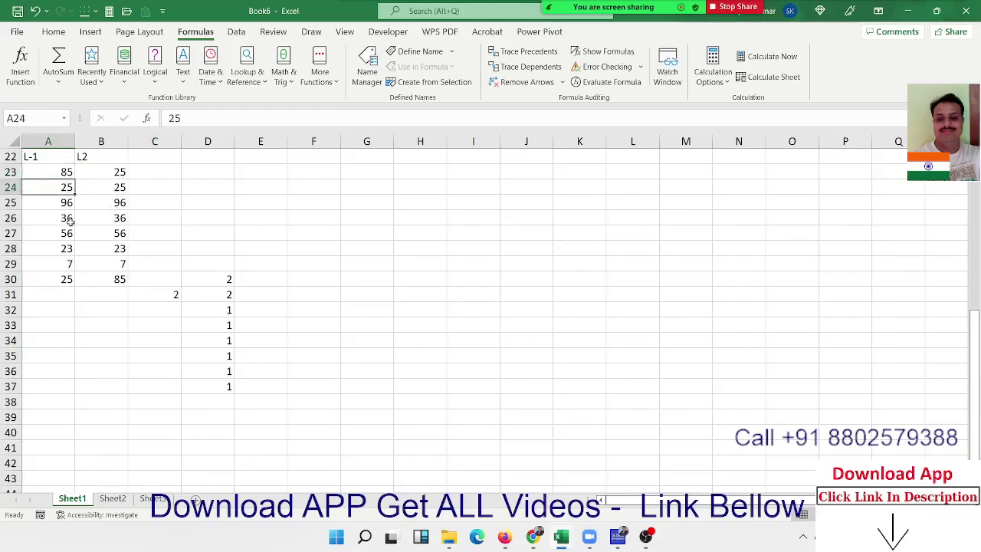
pyautogui.click(68, 279)
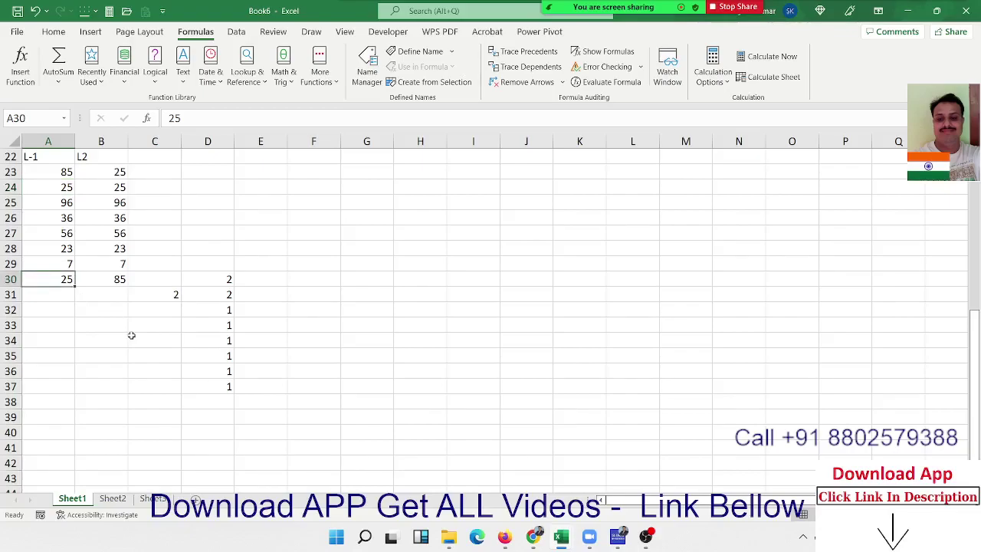
pyautogui.write('9')
pyautogui.press('Return')
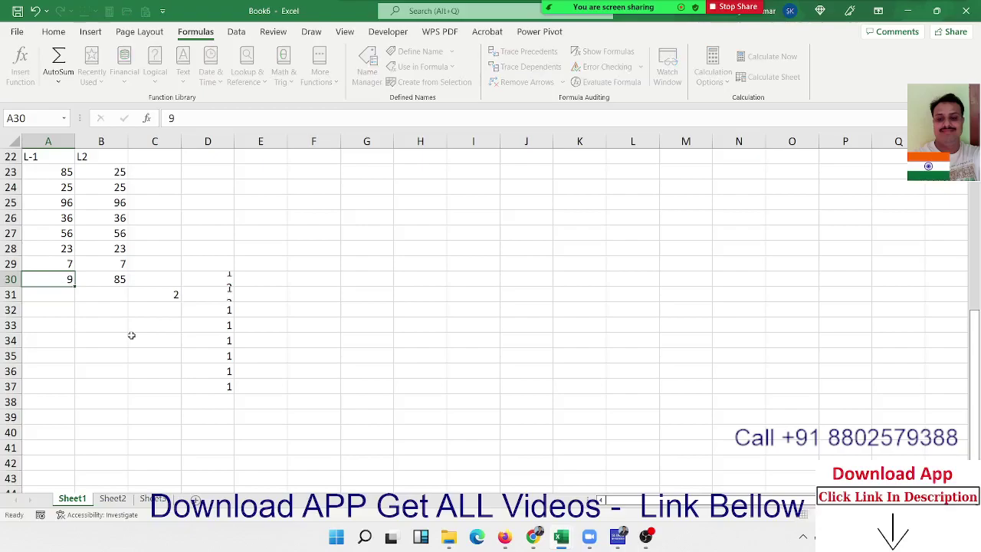
pyautogui.press('Up')
pyautogui.press('Up')
pyautogui.press('Up')
pyautogui.press('Up')
pyautogui.press('Up')
pyautogui.press('Right')
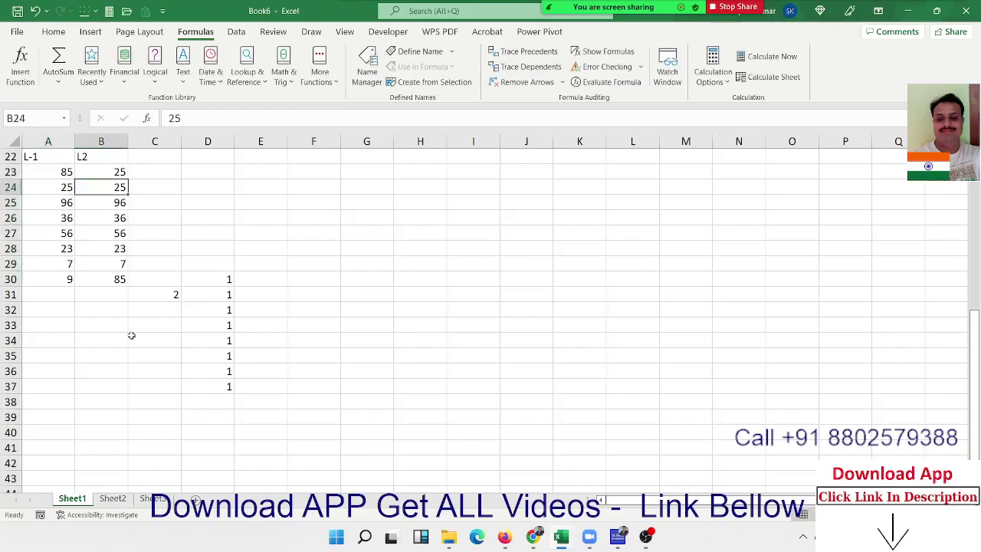
pyautogui.press('Up')
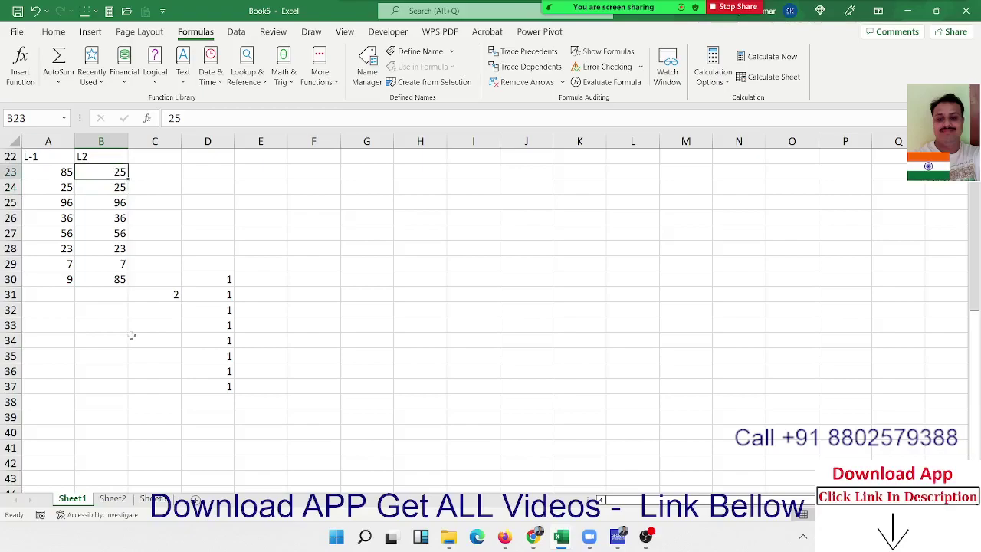
pyautogui.press('Down')
pyautogui.press('Up')
pyautogui.write('9')
pyautogui.press('Return')
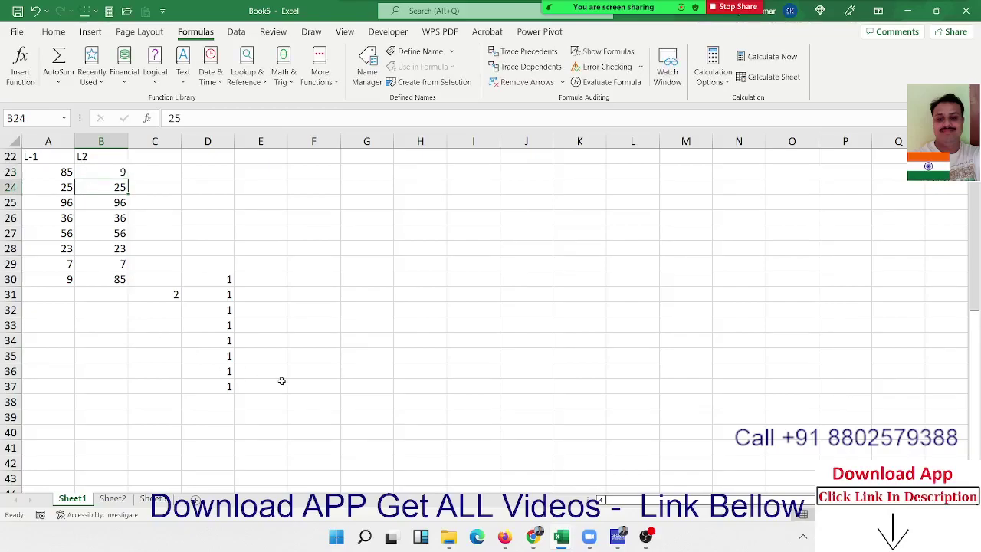
# - Select the COUNTIF results in D30:D37
pyautogui.click(229, 407)
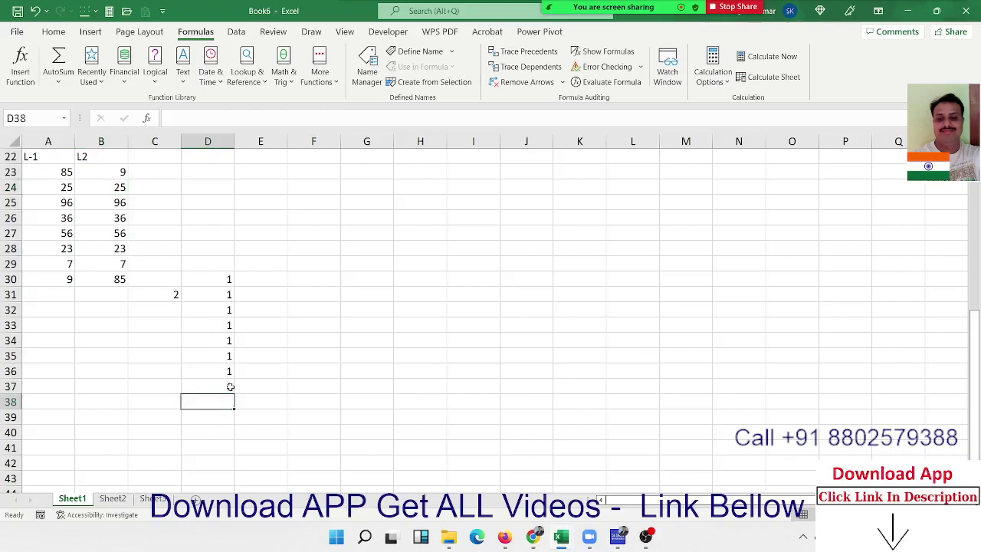
pyautogui.click(230, 387)
pyautogui.hotkey('ctrl', 'shift', 'Up')
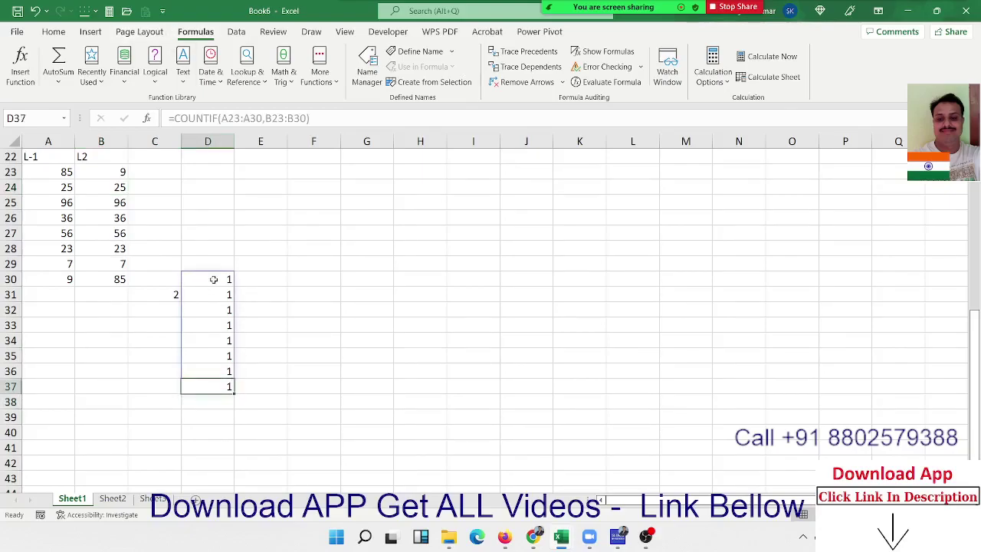
# - Wrap D30's COUNTIF formula in SUM and accept Excel's bracket correction
pyautogui.doubleClick(213, 279)
pyautogui.click(188, 279)
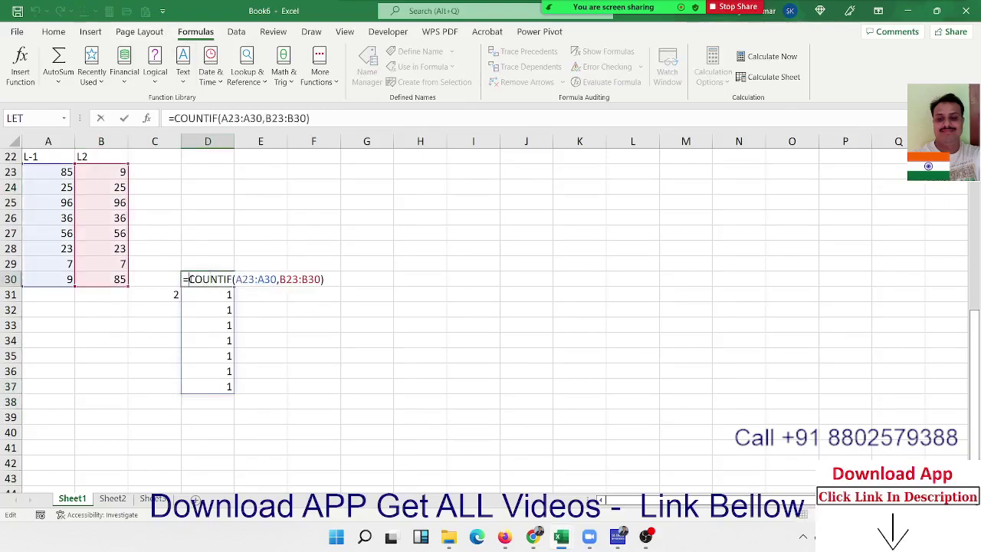
pyautogui.write('SUM(')
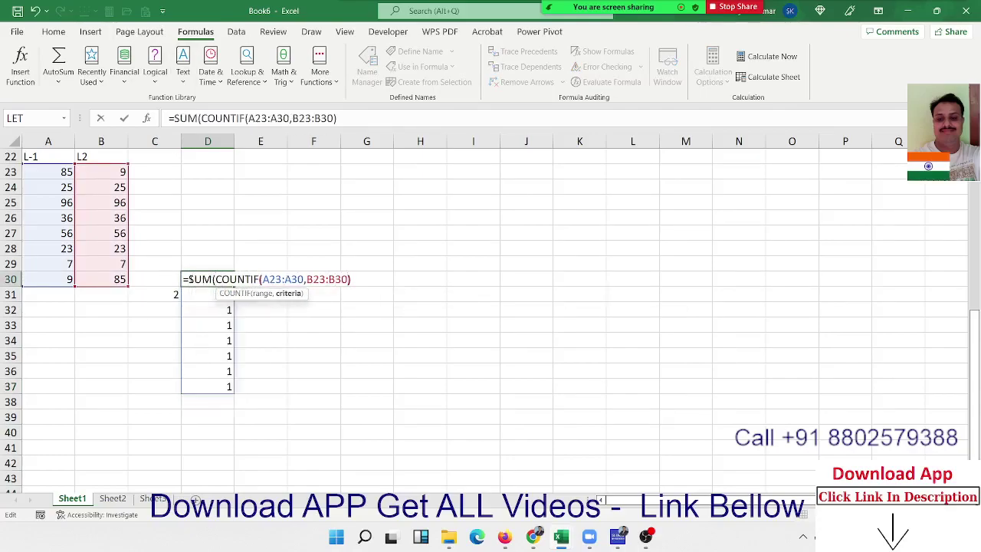
pyautogui.click(351, 279)
pyautogui.press('Return')
pyautogui.press('Return')
pyautogui.click(189, 279)
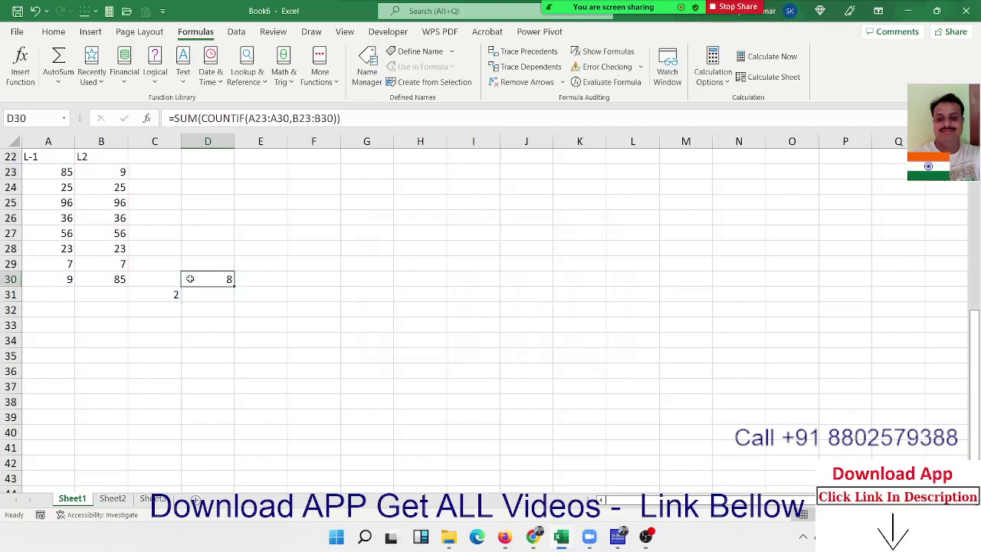
pyautogui.press('Left')
pyautogui.press('Left')
pyautogui.press('Left')
pyautogui.press('Right')
pyautogui.press('Right')
pyautogui.press('Right')
# - Append =COUNT(A23:A30) to D30's formula, which returns TRUE
pyautogui.click(361, 120)
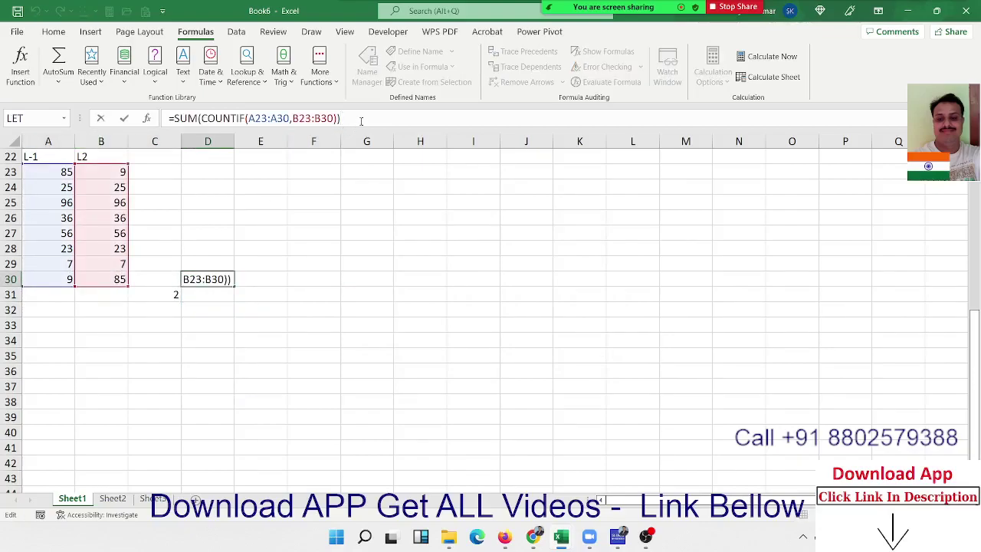
pyautogui.write('=cou')
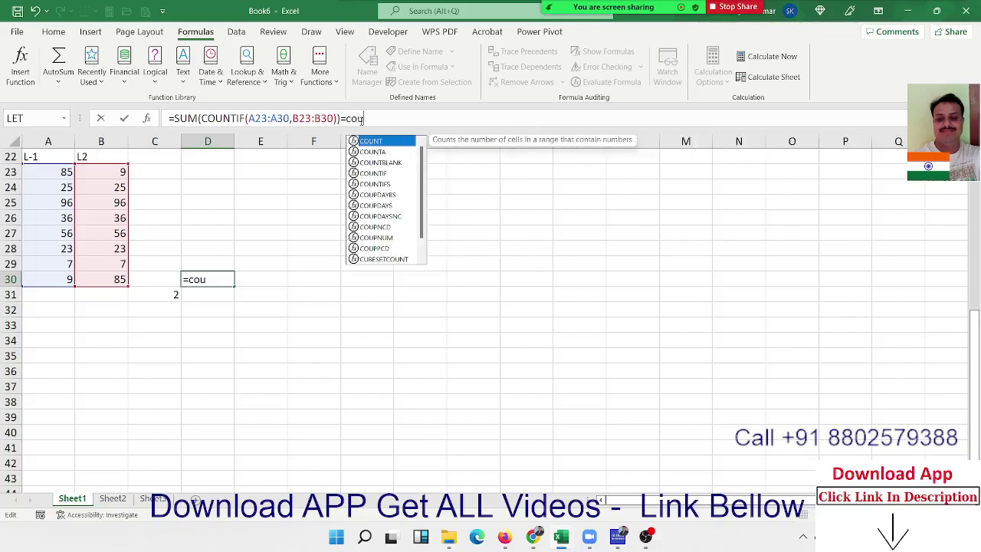
pyautogui.write('nt')
pyautogui.press('Tab')
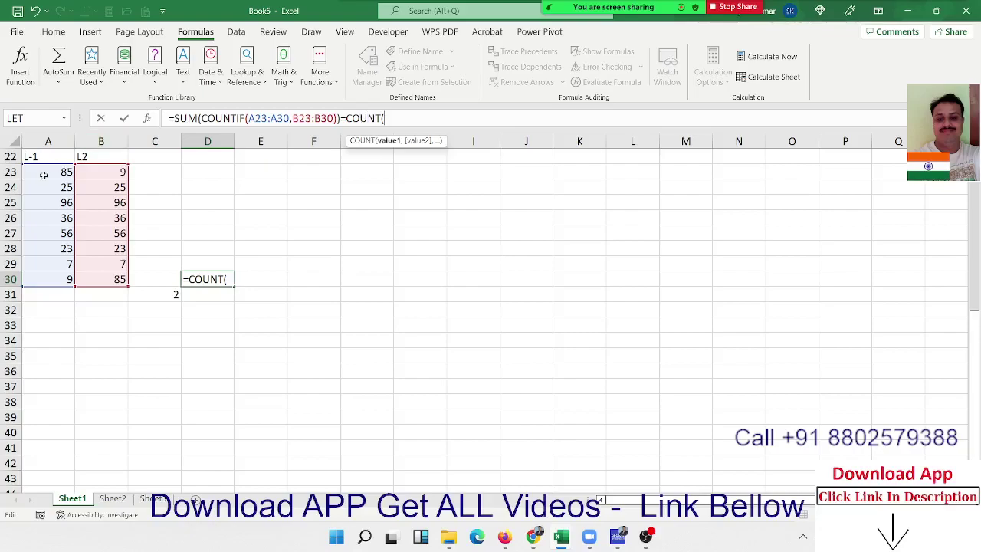
pyautogui.moveTo(47, 171); pyautogui.dragTo(49, 278)
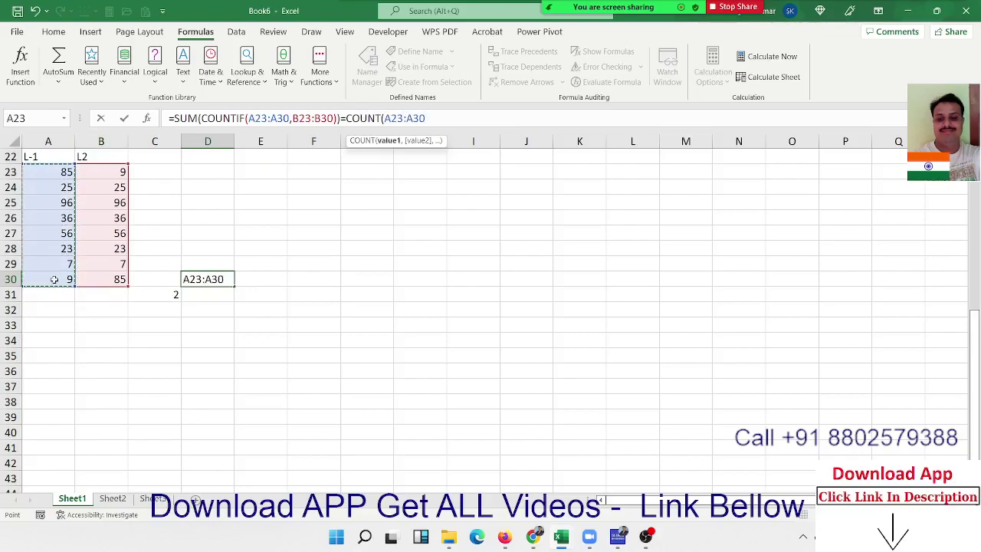
pyautogui.write(')')
pyautogui.press('Return')
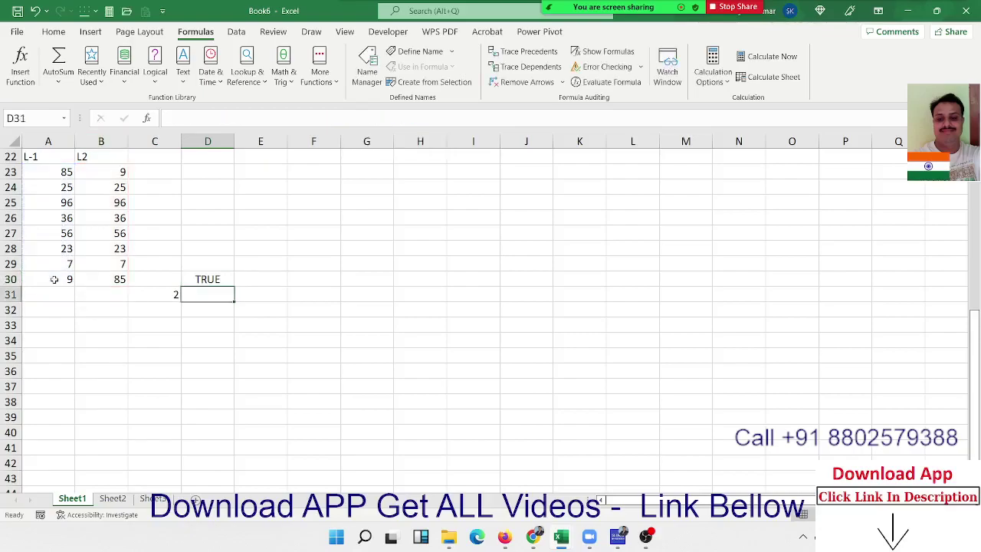
pyautogui.press('Up')
# - Test the check by entering 90 in A30, then undo back to 9
pyautogui.press('Left')
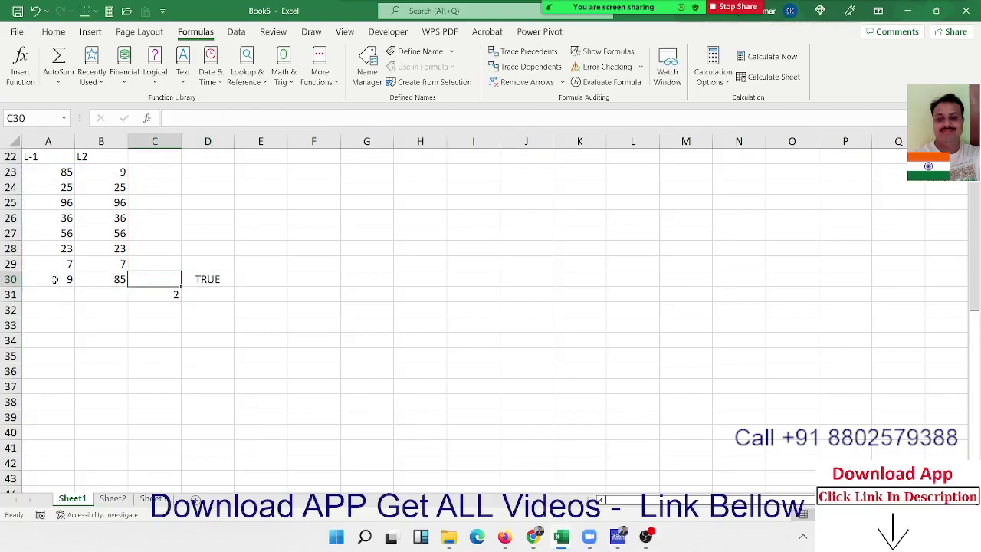
pyautogui.press('Left')
pyautogui.press('Left')
pyautogui.write('90')
pyautogui.press('Return')
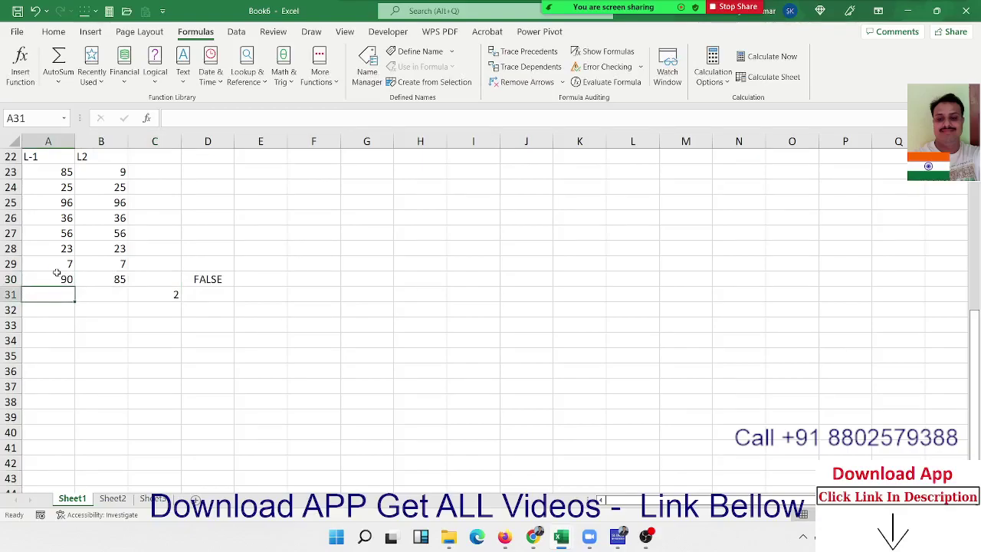
pyautogui.hotkey('ctrl', 'z')
pyautogui.press('Right')
pyautogui.press('Right')
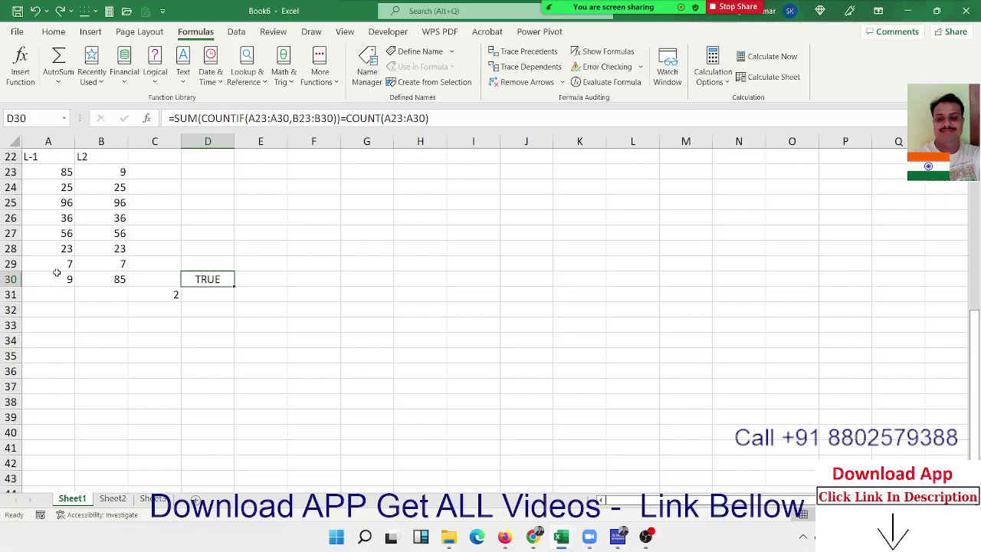
# - Scroll to the top of the sheet and enter 852 in H8
pyautogui.scroll(3, 56, 273)
pyautogui.scroll(4, 60, 272)
pyautogui.scroll(-3, 60, 273)
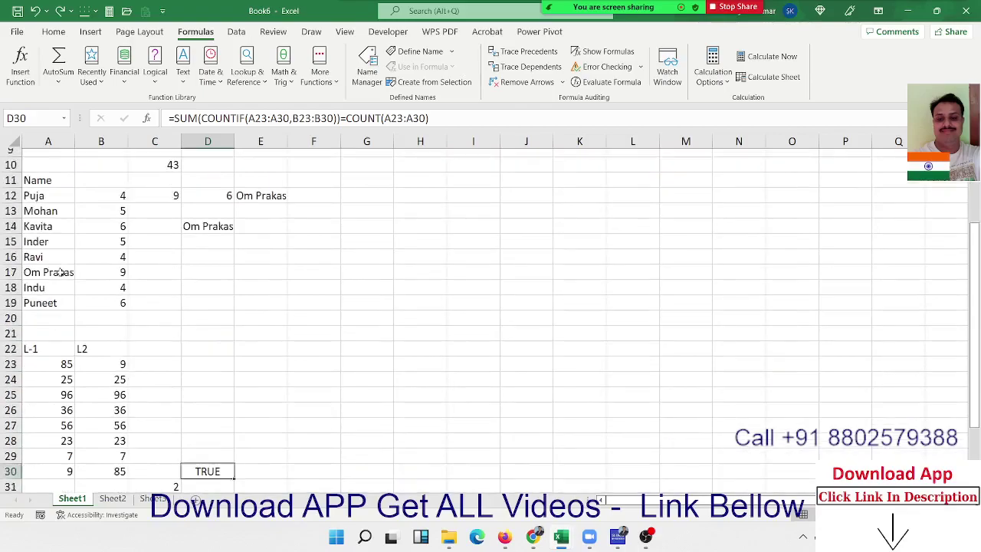
pyautogui.scroll(-1, 60, 273)
pyautogui.scroll(4, 59, 273)
pyautogui.scroll(-7, 60, 272)
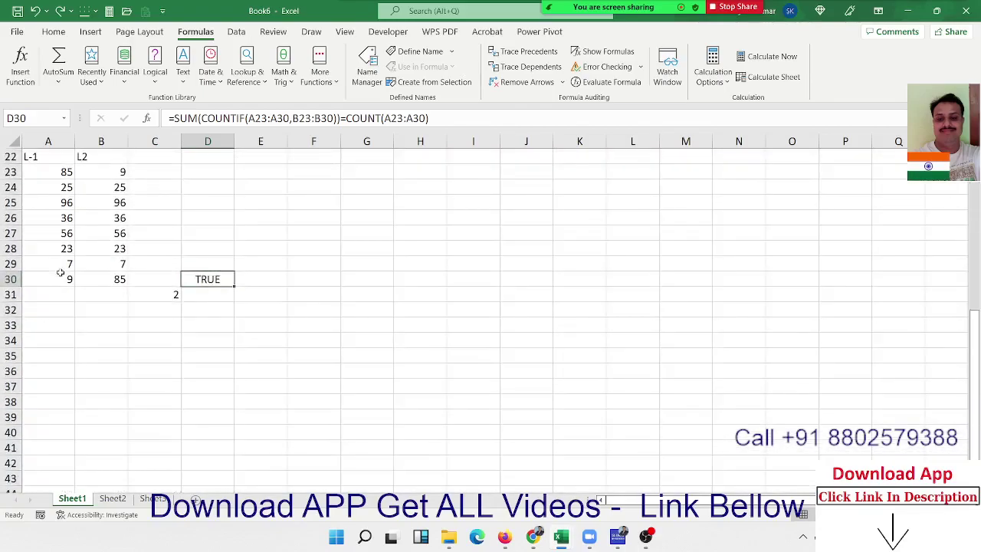
pyautogui.scroll(7, 60, 273)
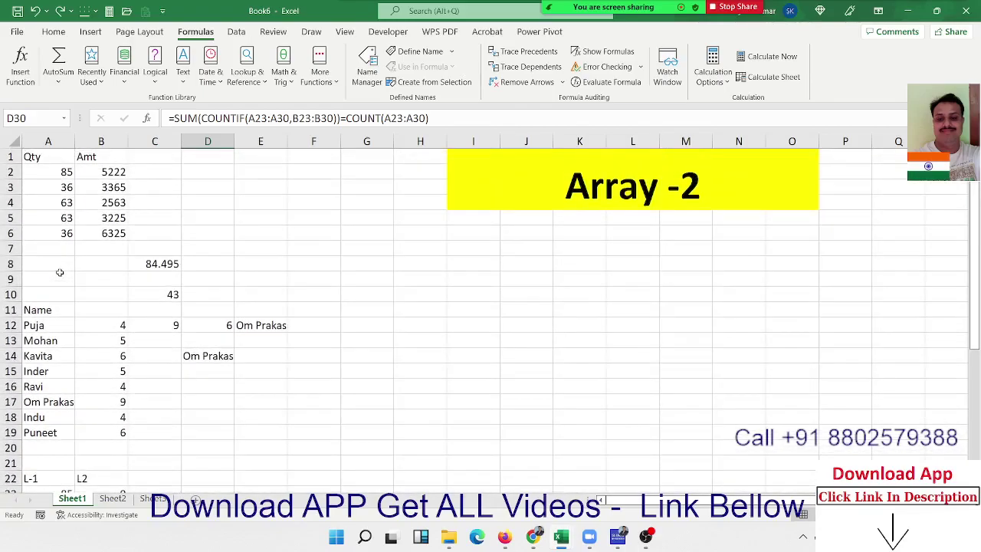
pyautogui.click(409, 265)
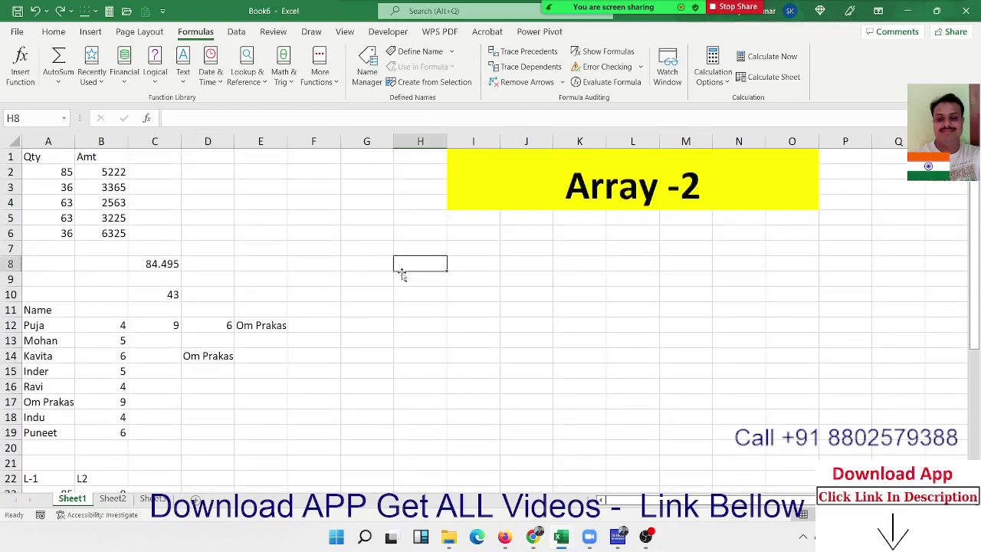
pyautogui.write('85')
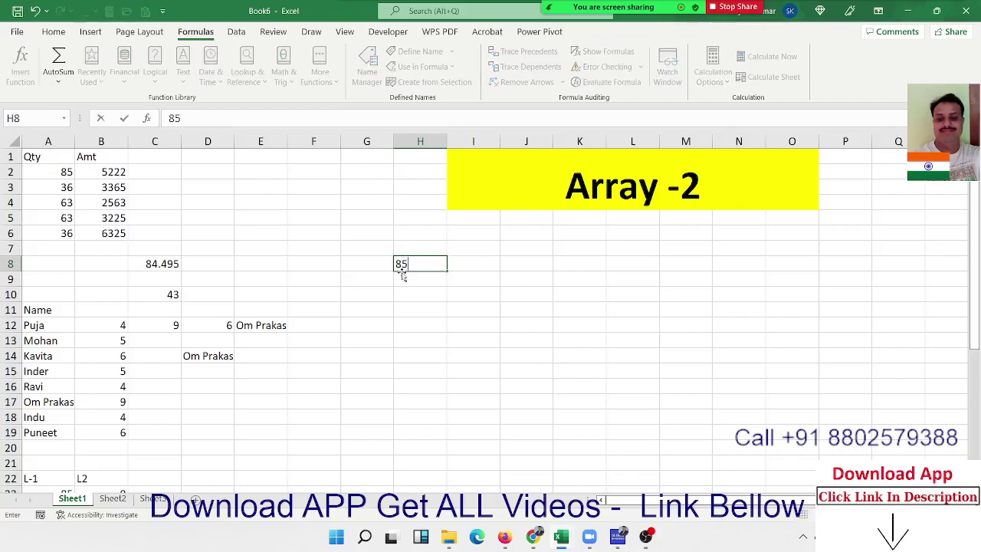
pyautogui.write('2')
pyautogui.press('Return')
pyautogui.press('Up')
# - Show and dismiss the meeting participants list, then start editing H8
pyautogui.moveTo(728, 8)
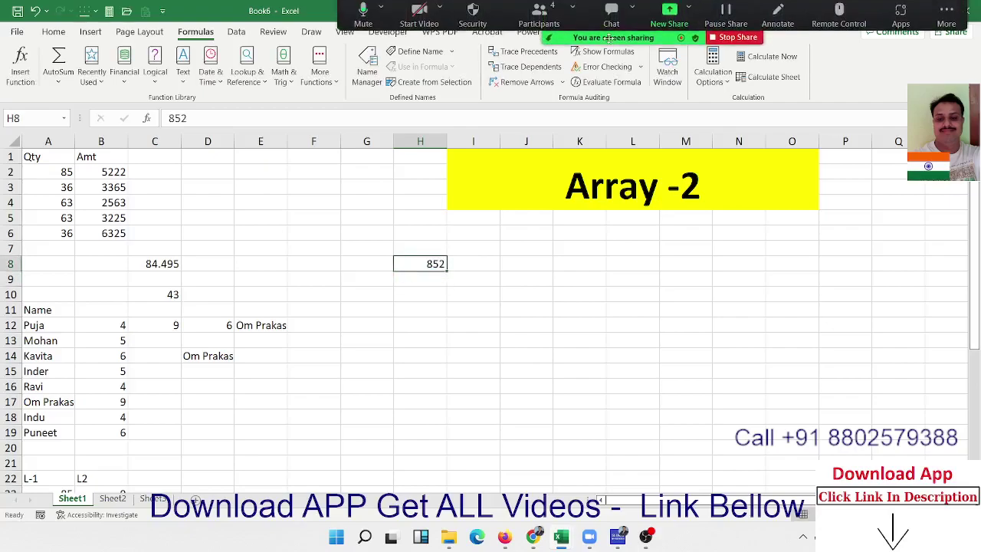
pyautogui.click(539, 10)
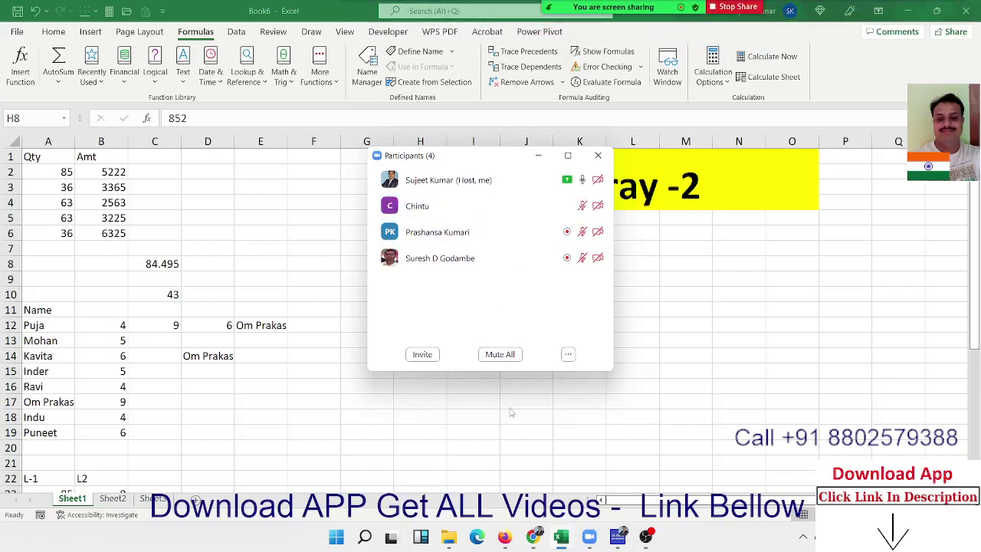
pyautogui.hotkey('alt', 'u')
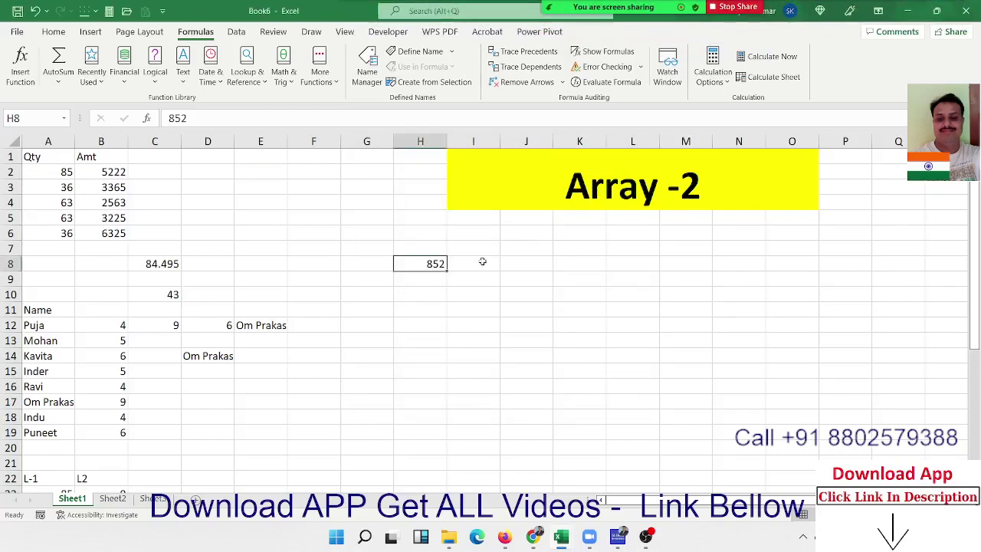
pyautogui.press('F2')
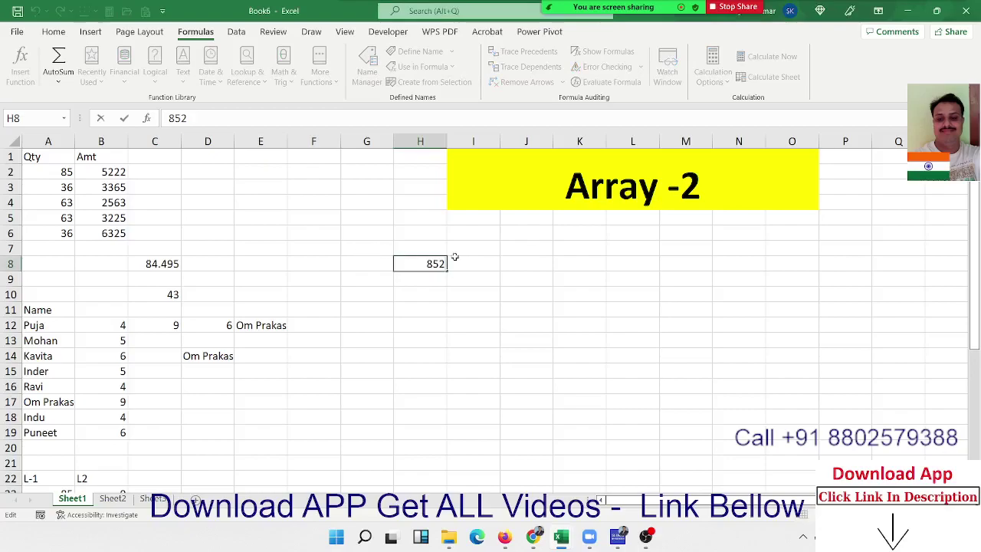
# - Enter =8+5+2 in I8 so it shows 15
pyautogui.click(460, 260)
pyautogui.write('=')
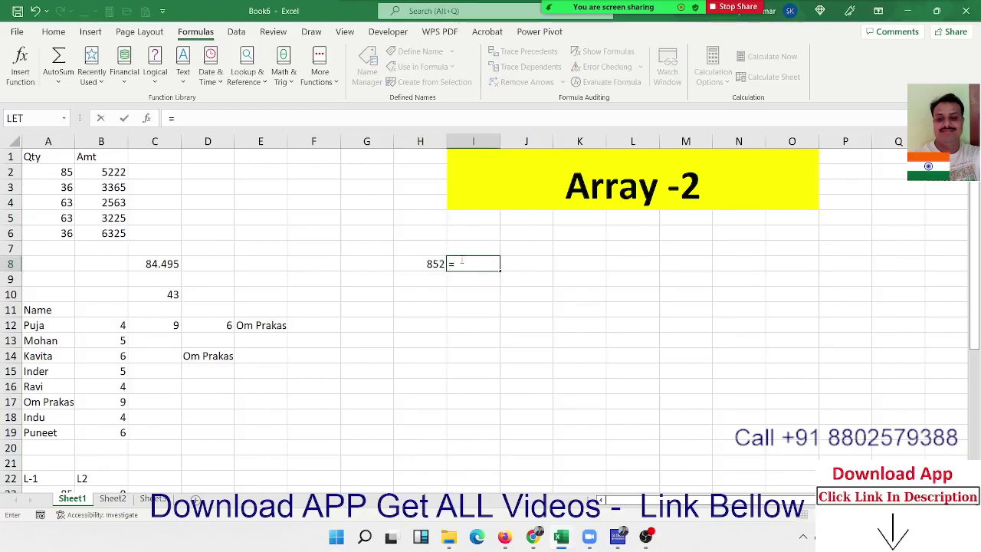
pyautogui.write('8+5+')
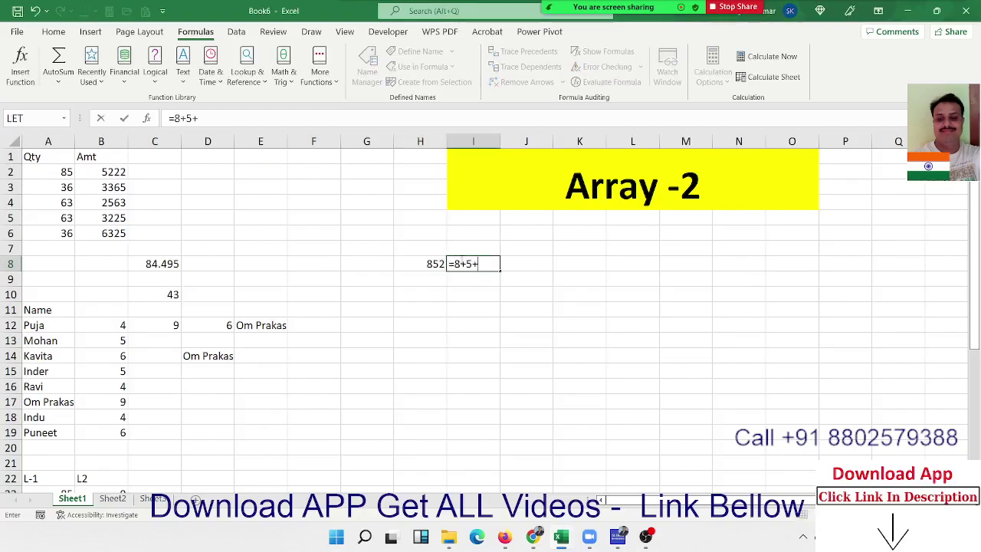
pyautogui.write('2')
pyautogui.press('Return')
pyautogui.click(461, 261)
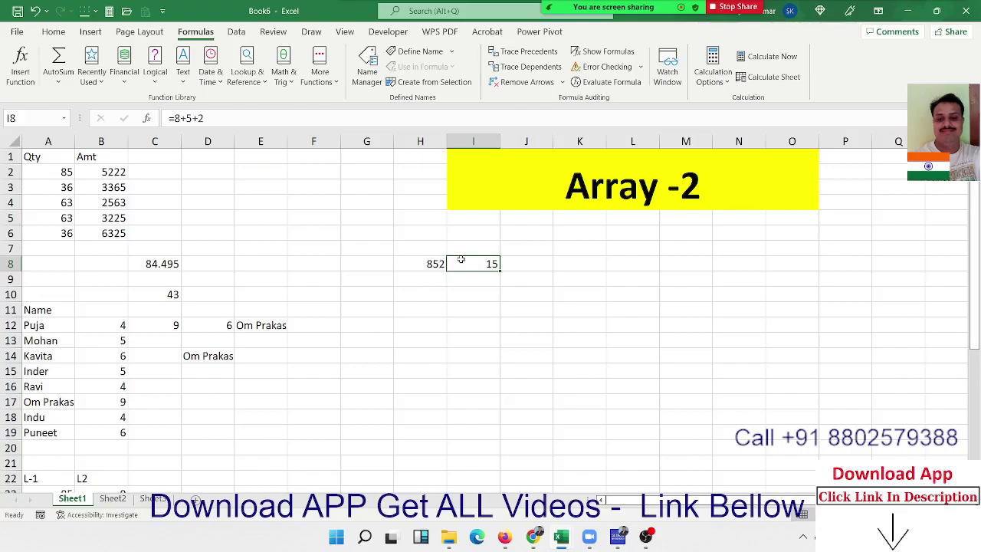
# - Replace I8's manual sum with a MID formula on H8 using positions {1,2,3}
pyautogui.press('Delete')
pyautogui.write('=su')
pyautogui.press('Escape')
pyautogui.press('Escape')
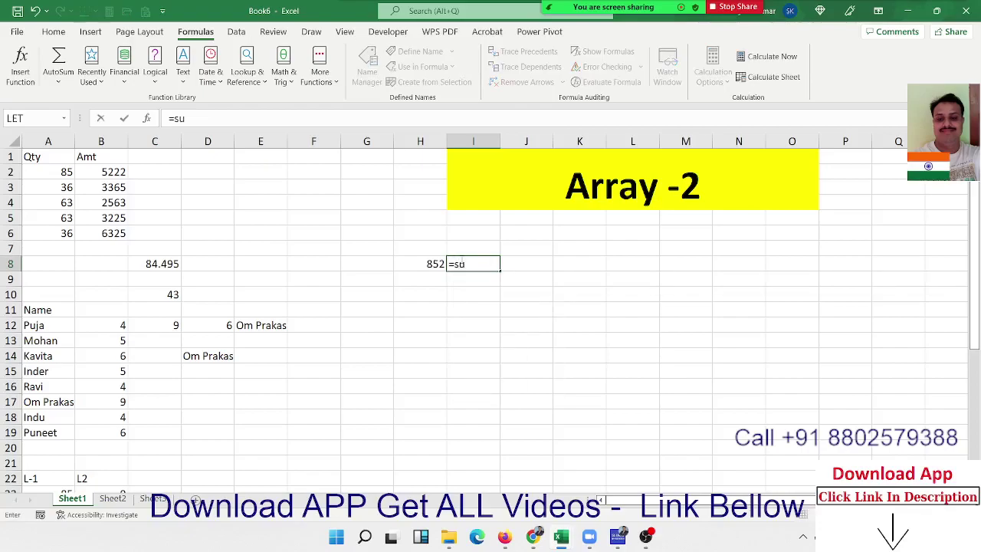
pyautogui.write('=mid')
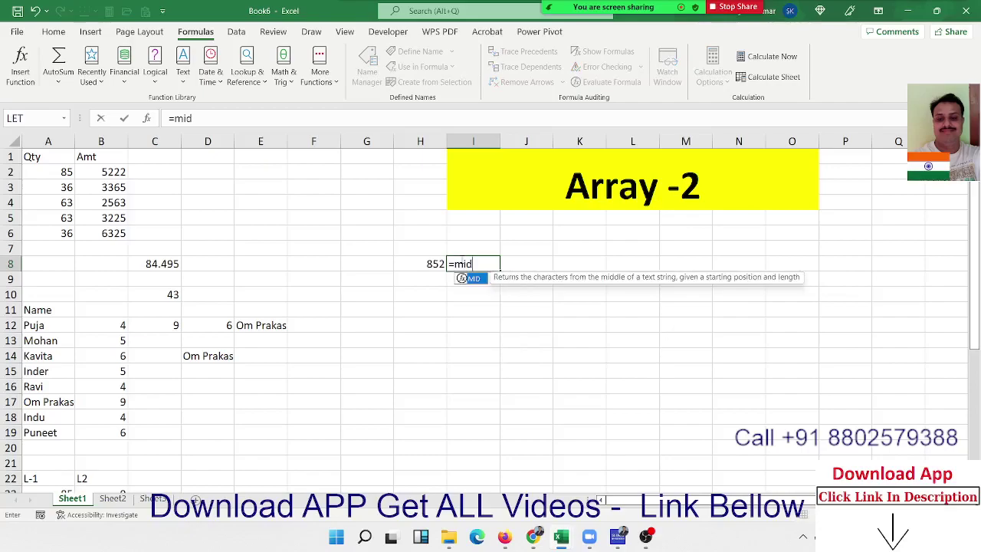
pyautogui.press('Tab')
pyautogui.write('H8,{')
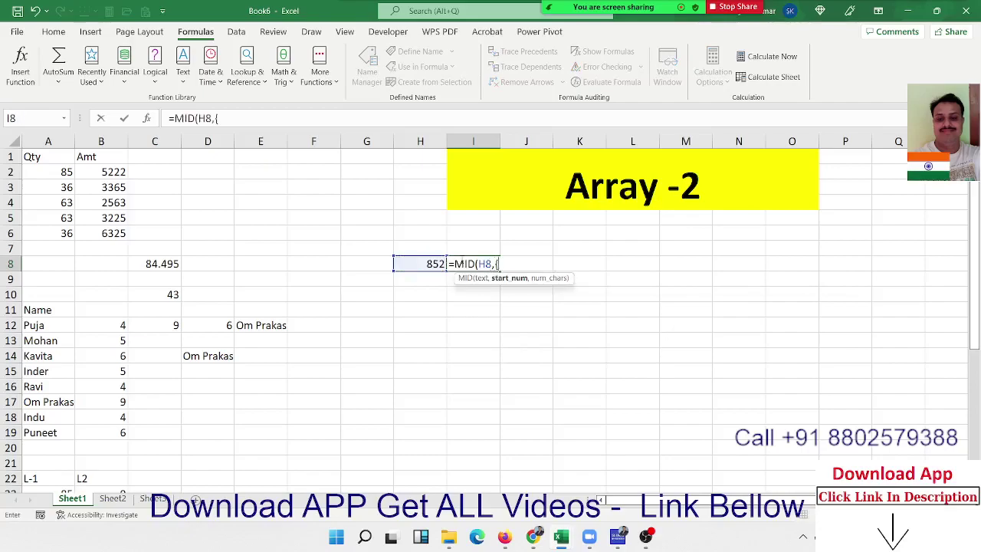
pyautogui.write('1,2,3')
pyautogui.write('},')
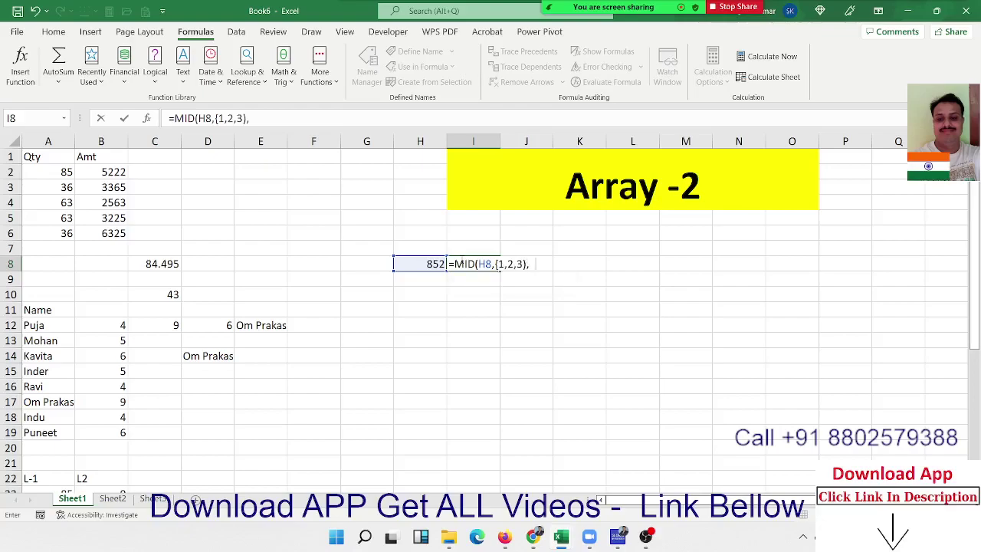
pyautogui.write('1')
pyautogui.press('Return')
pyautogui.press('Return')
# - Fix the misplaced bracket so the digits 8, 5 and 2 spill across I8:K8
pyautogui.press('Left')
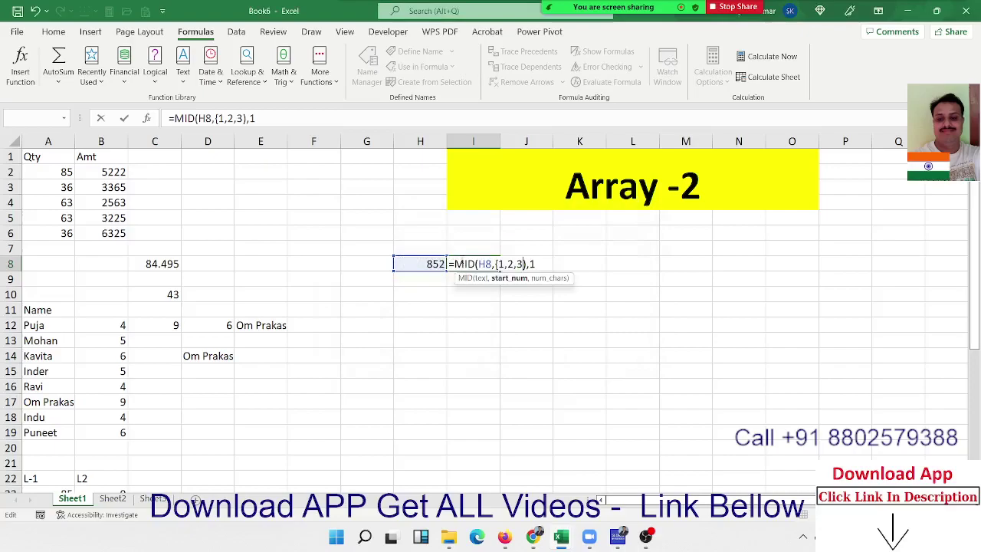
pyautogui.press('BackSpace')
pyautogui.press('BackSpace')
pyautogui.write('},')
pyautogui.press('Return')
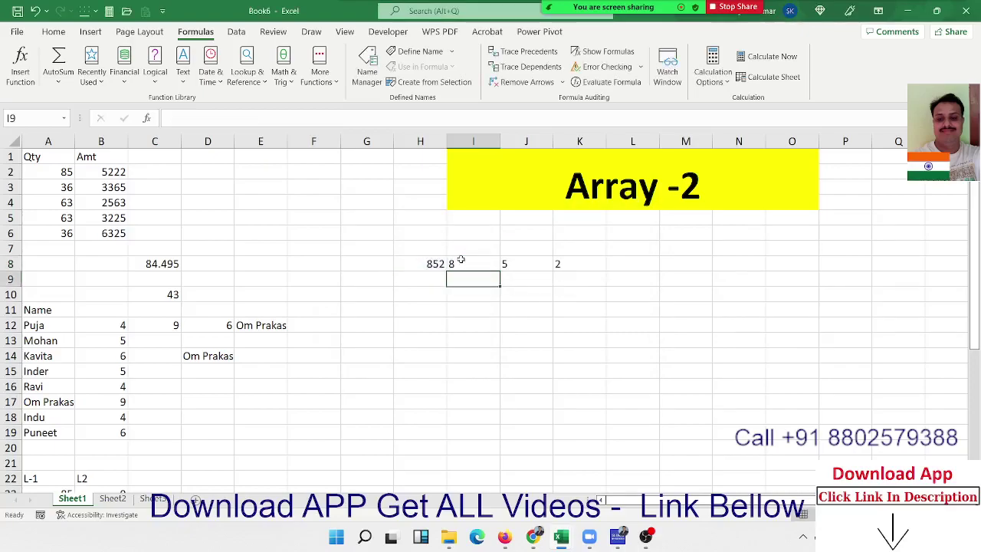
pyautogui.click(460, 261)
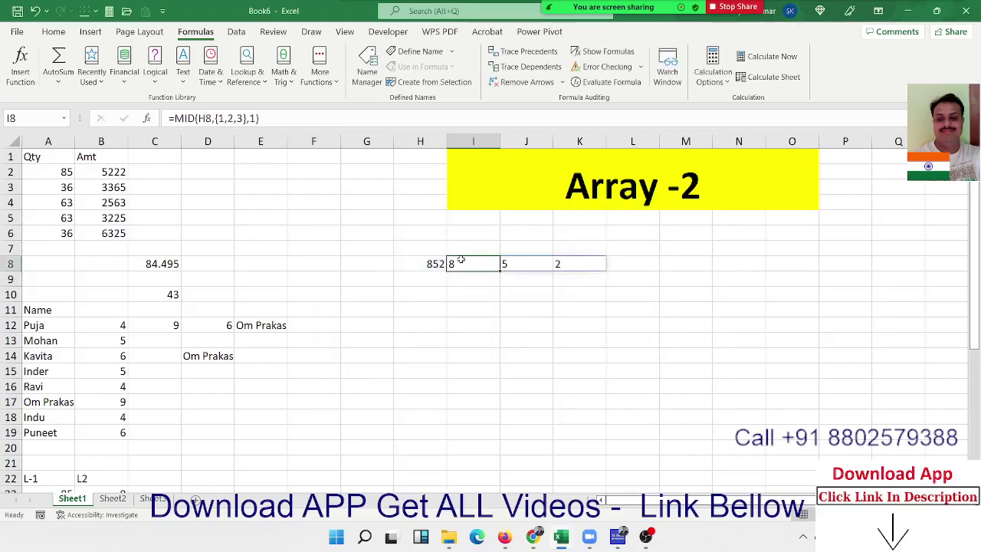
# - Wrap I8's MID formula in SUM and accept the bracket correction
pyautogui.click(175, 118)
pyautogui.write('sum')
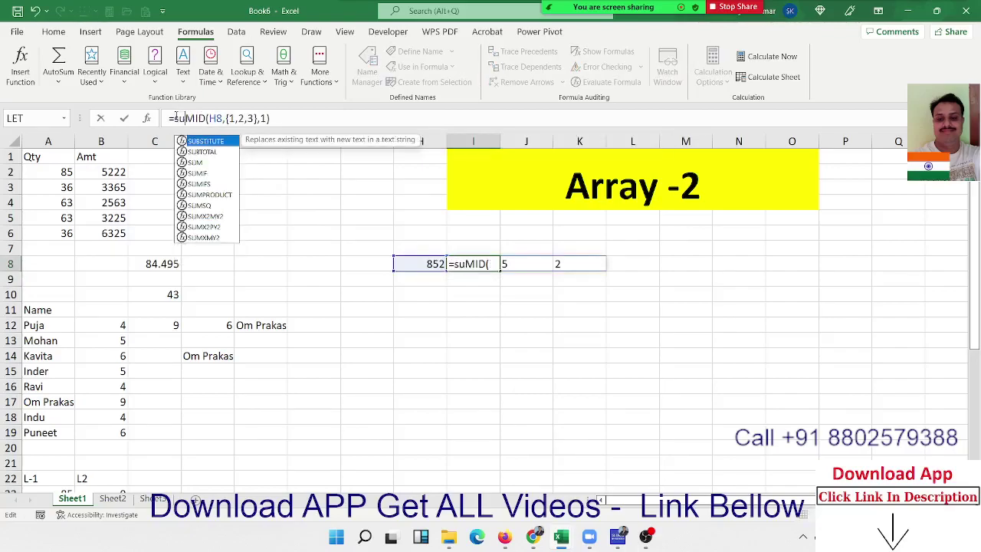
pyautogui.press('Tab')
pyautogui.press('Return')
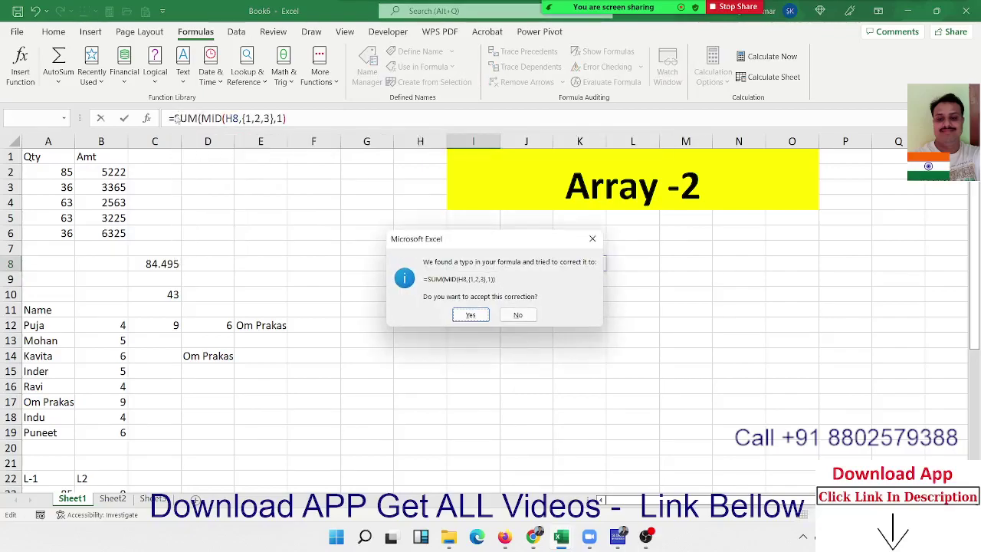
pyautogui.press('Return')
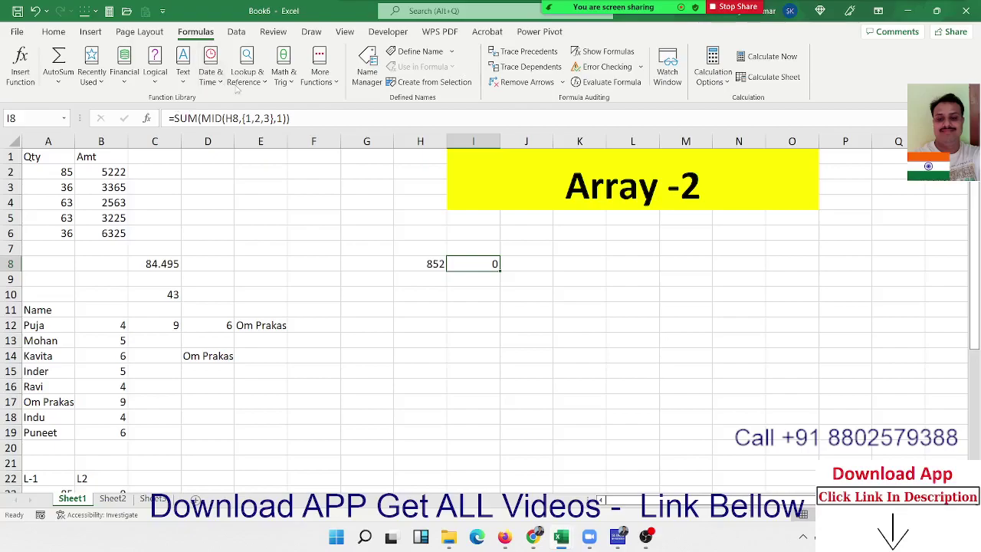
# - Step through I8's formula in Evaluate Formula, which sums the text digits to 0
pyautogui.click(611, 81)
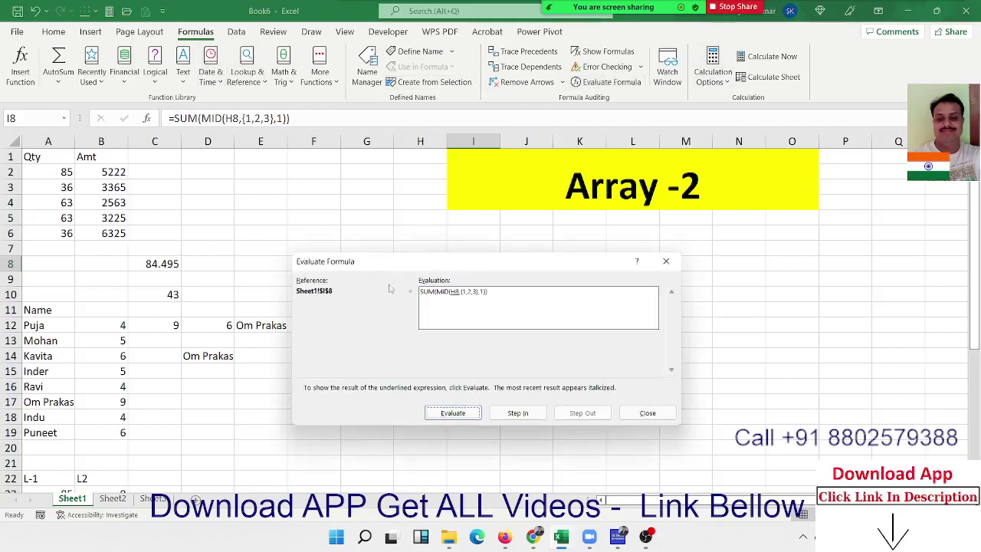
pyautogui.click(479, 413)
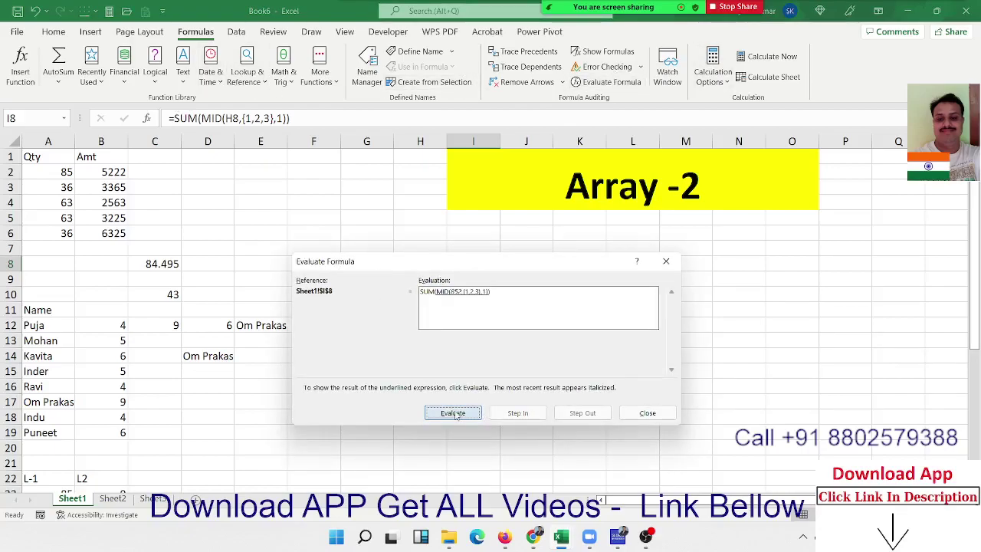
pyautogui.click(456, 414)
pyautogui.moveTo(487, 269); pyautogui.dragTo(675, 312)
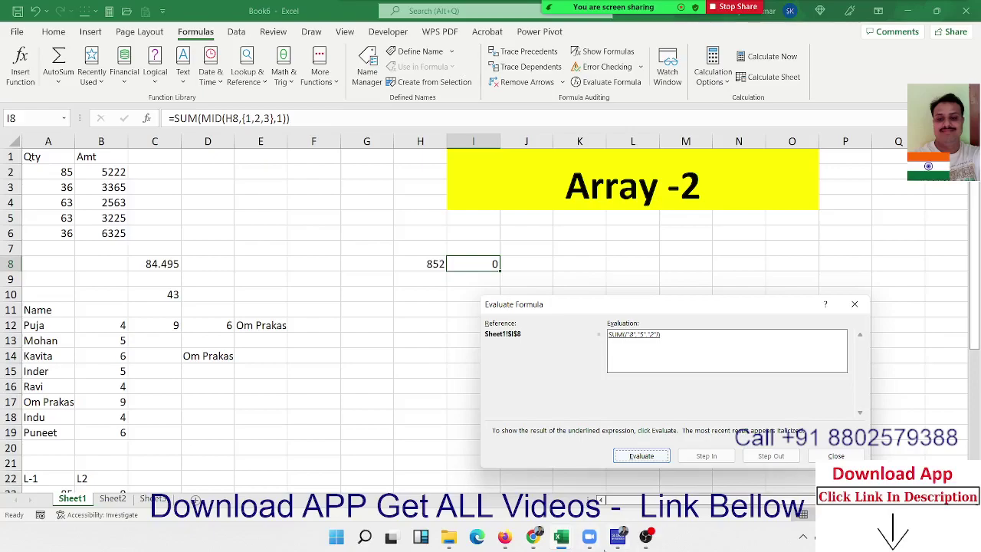
pyautogui.moveTo(613, 536)
pyautogui.click(641, 456)
# - Change I8 to =SUM(VALUE(MID(H8,{1,2,3},1))) so it returns 15
pyautogui.click(854, 304)
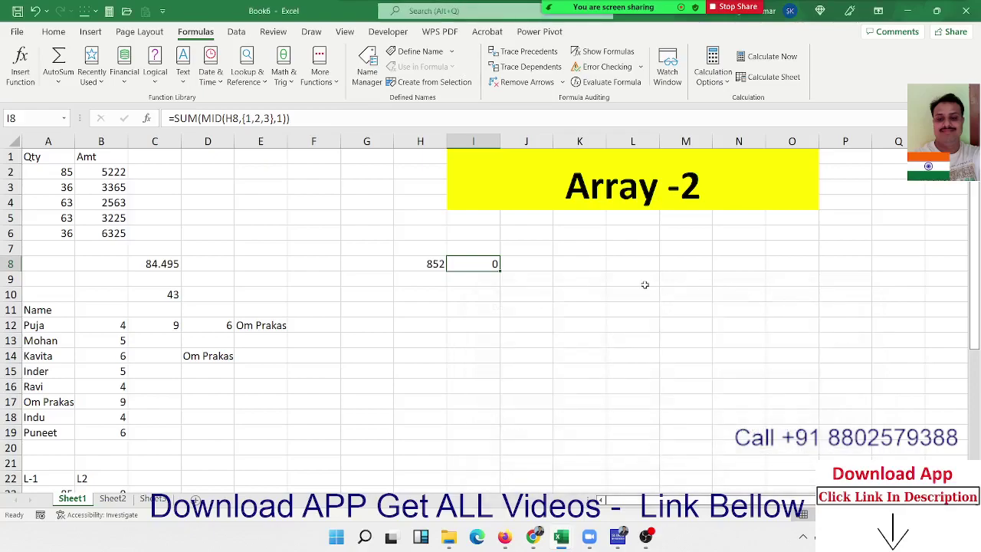
pyautogui.doubleClick(483, 262)
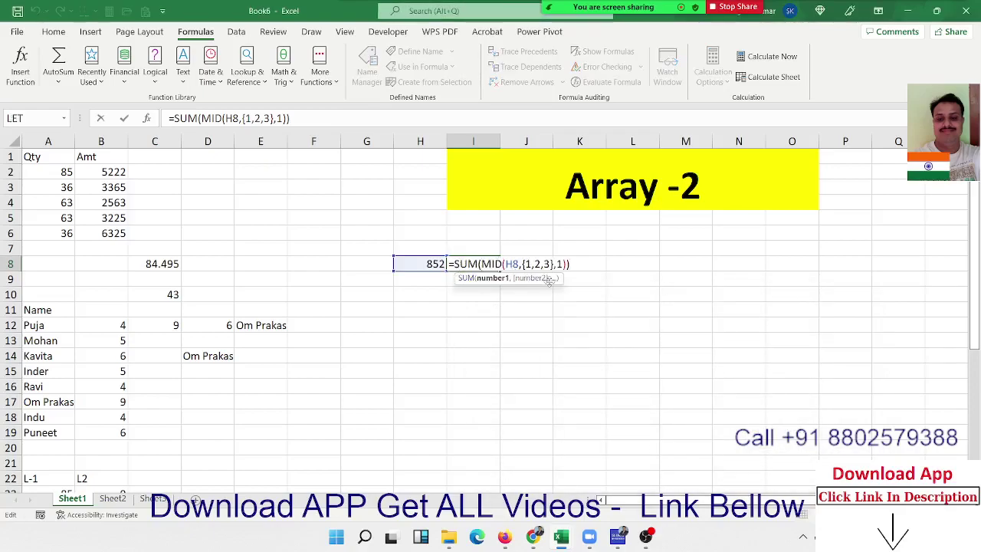
pyautogui.write('val')
pyautogui.press('Tab')
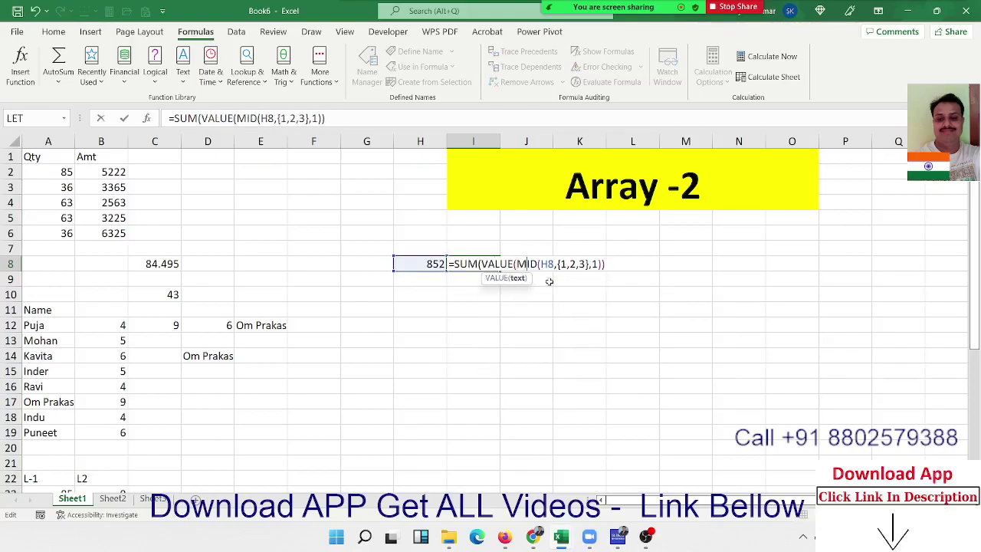
pyautogui.press('Right')
pyautogui.press('Right')
pyautogui.press('Right')
pyautogui.press('Right')
pyautogui.press('Right')
pyautogui.press('Right')
pyautogui.press('Right')
pyautogui.press('Right')
pyautogui.write(')')
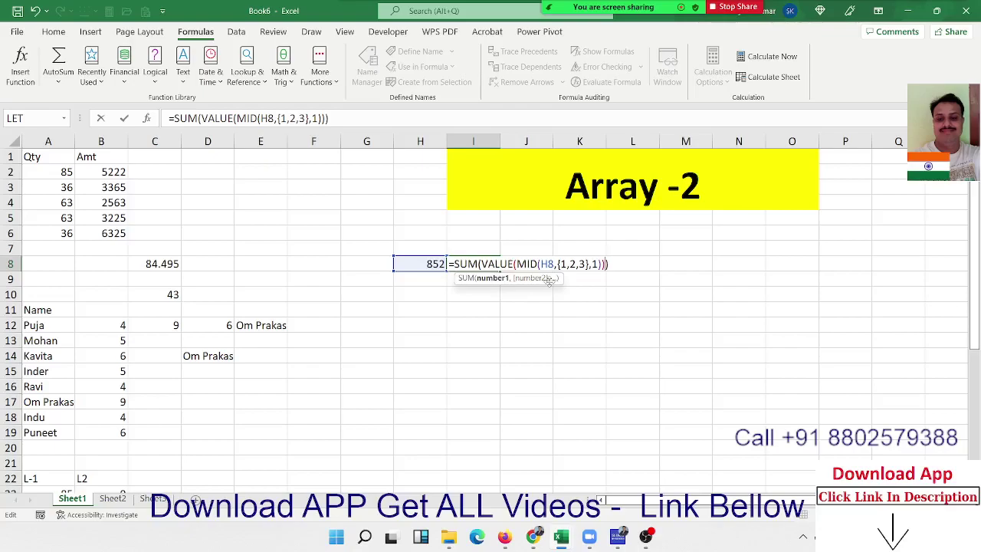
pyautogui.press('Return')
pyautogui.press('Up')
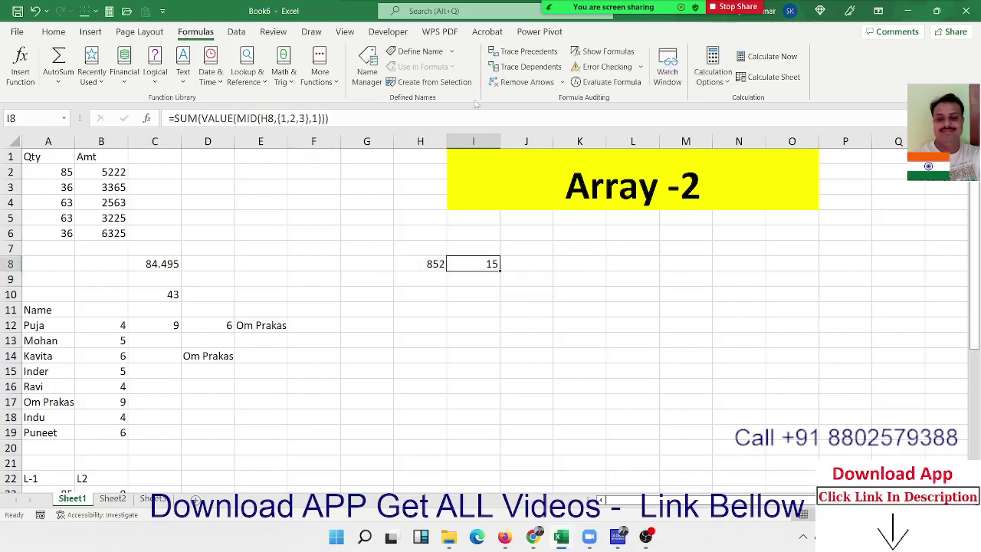
# - Evaluate I8's formula step by step to the total of 15, then select H8
pyautogui.click(600, 84)
pyautogui.click(651, 460)
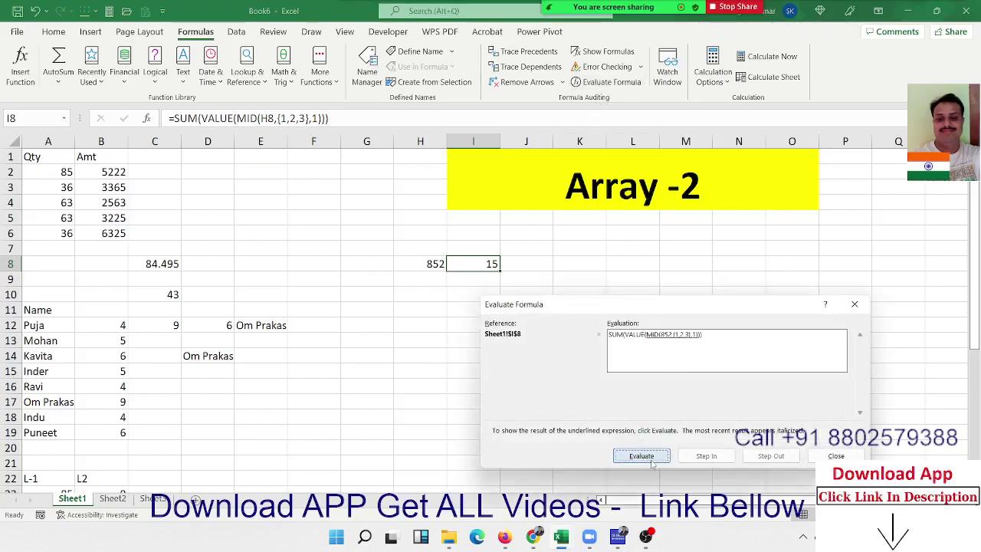
pyautogui.click(652, 460)
pyautogui.click(641, 456)
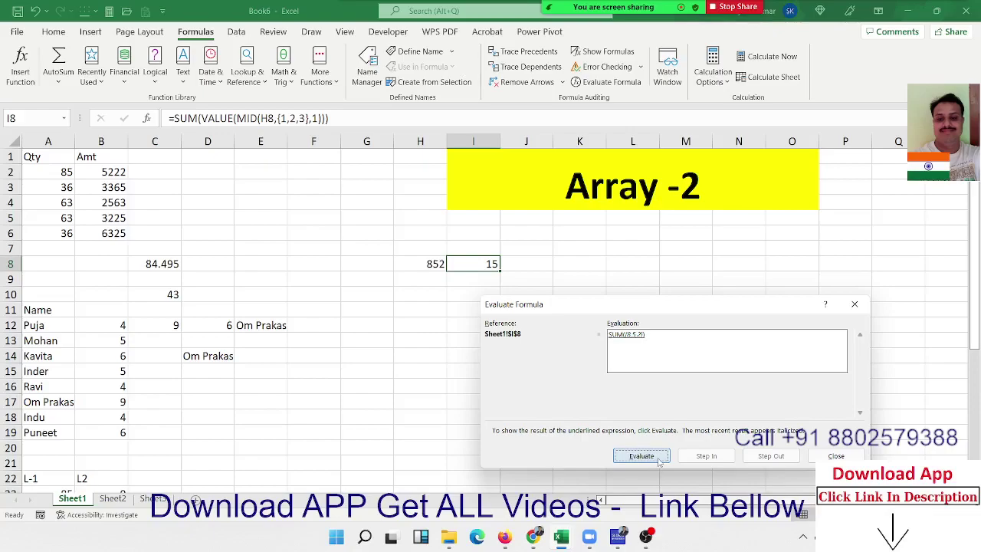
pyautogui.click(660, 461)
pyautogui.click(836, 456)
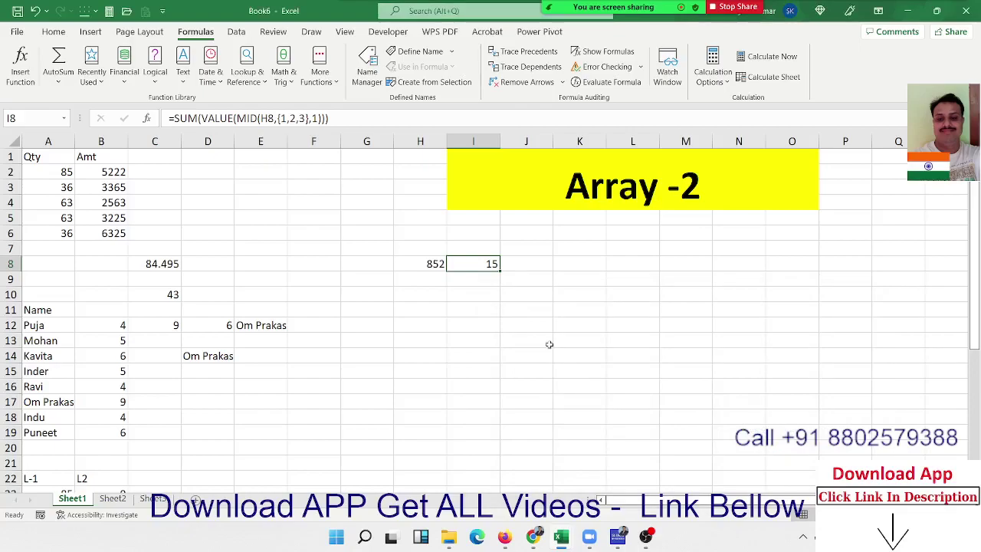
pyautogui.click(425, 266)
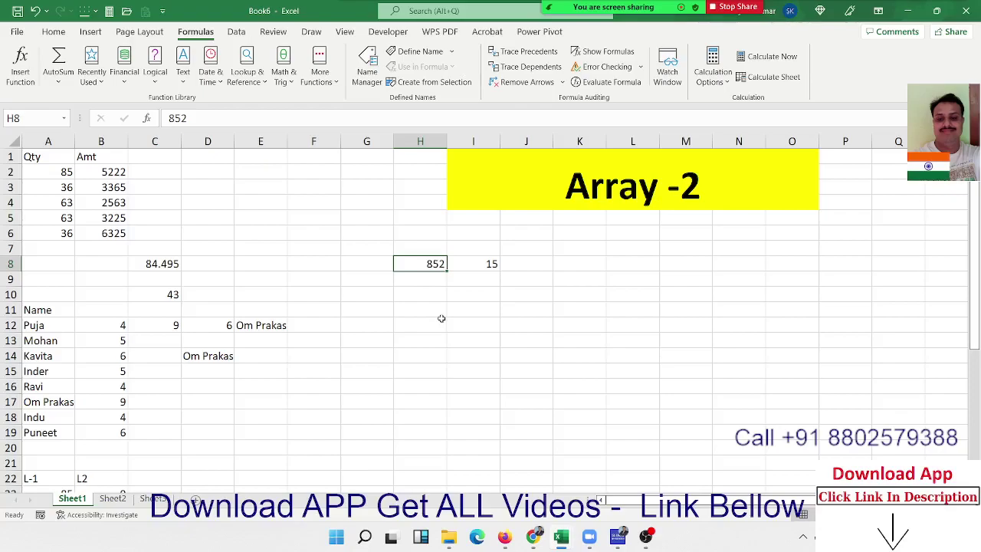
# - Enter 9856 in H8 and move to I8, whose digit total now reads 22
pyautogui.write('985')
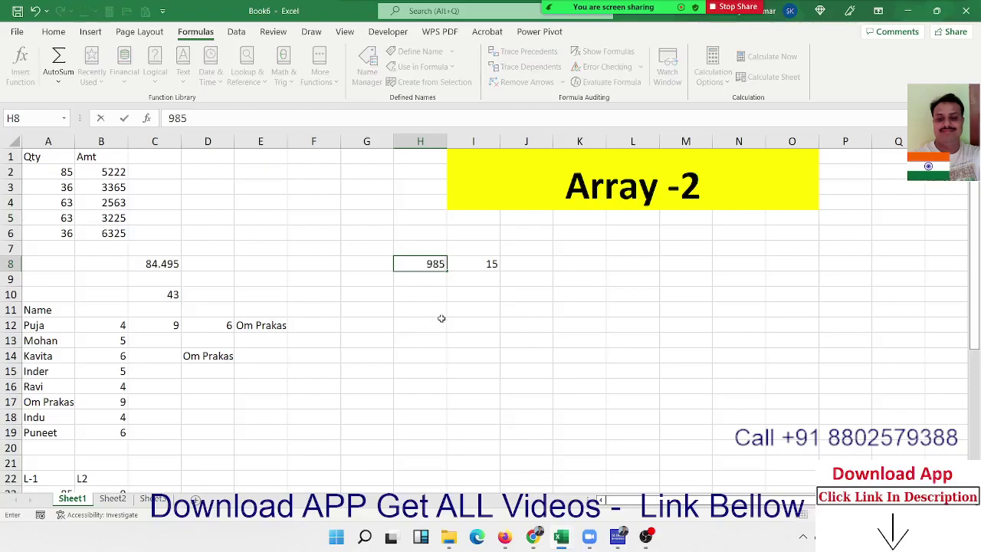
pyautogui.write('6')
pyautogui.hotkey('ctrl', 'Return')
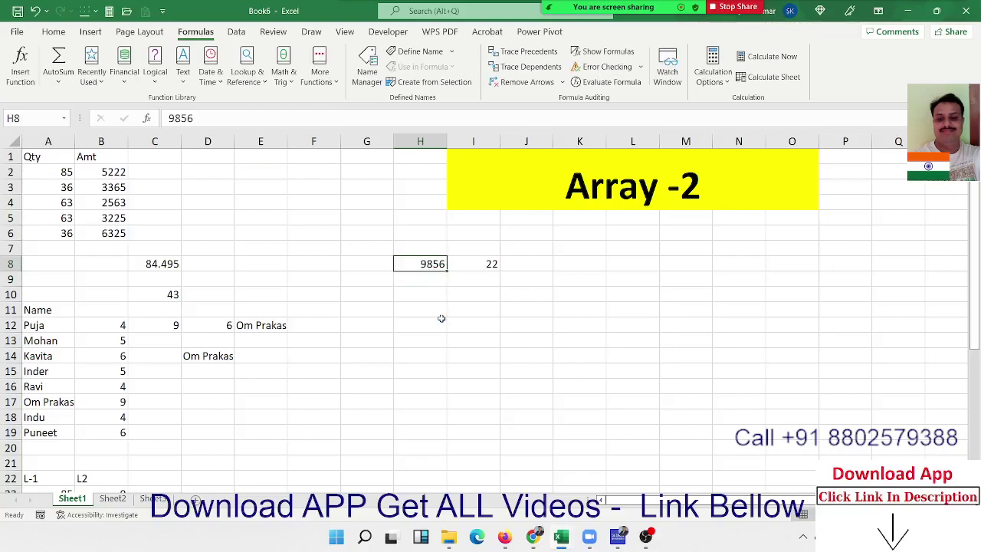
pyautogui.press('Right')
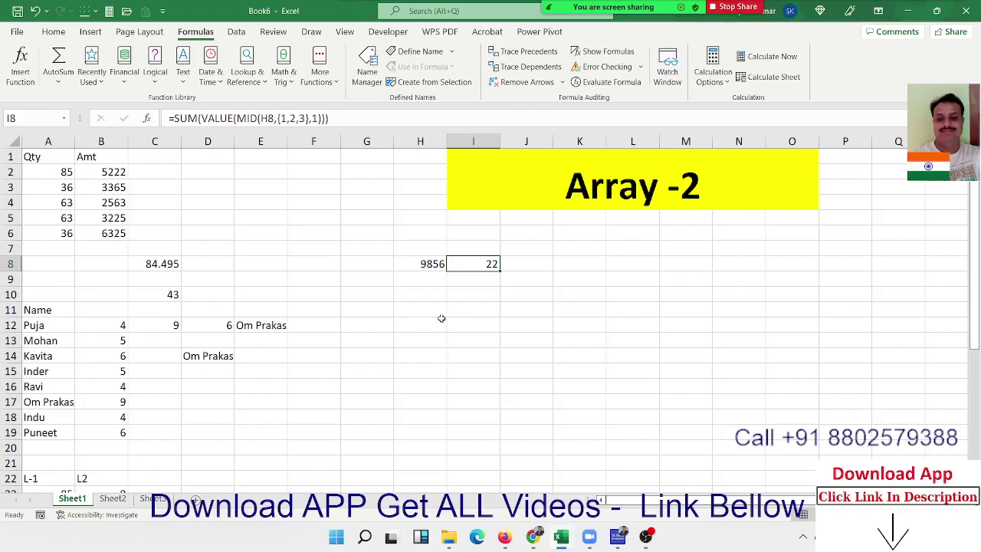
# - In the Gmail tab, search 'array' and open the Array Formulas Books email
pyautogui.click(534, 536)
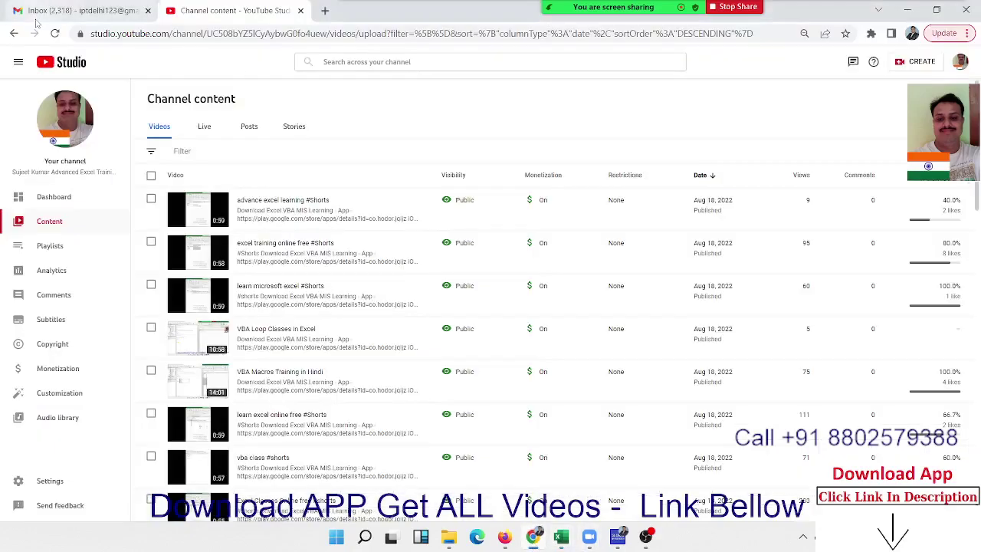
pyautogui.click(35, 13)
pyautogui.click(393, 70)
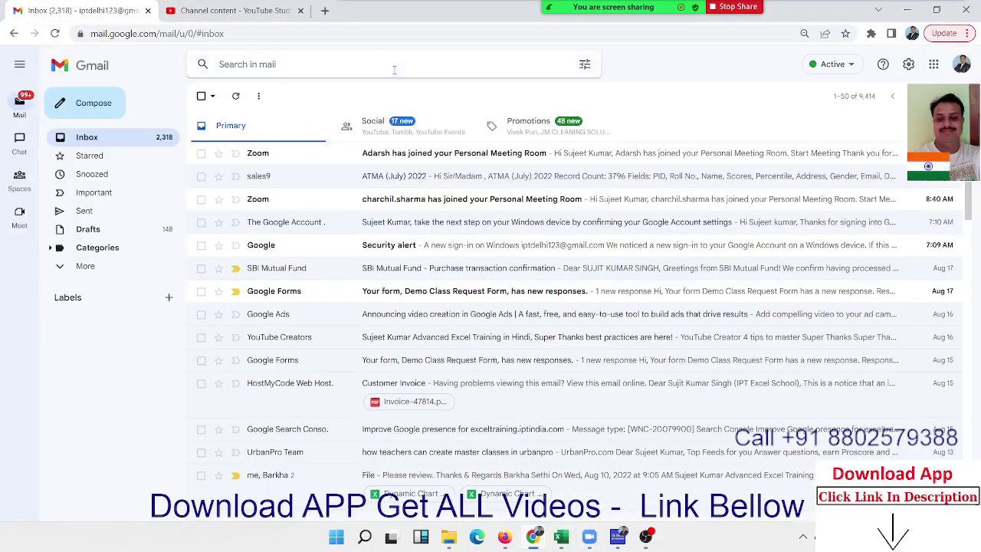
pyautogui.write('array')
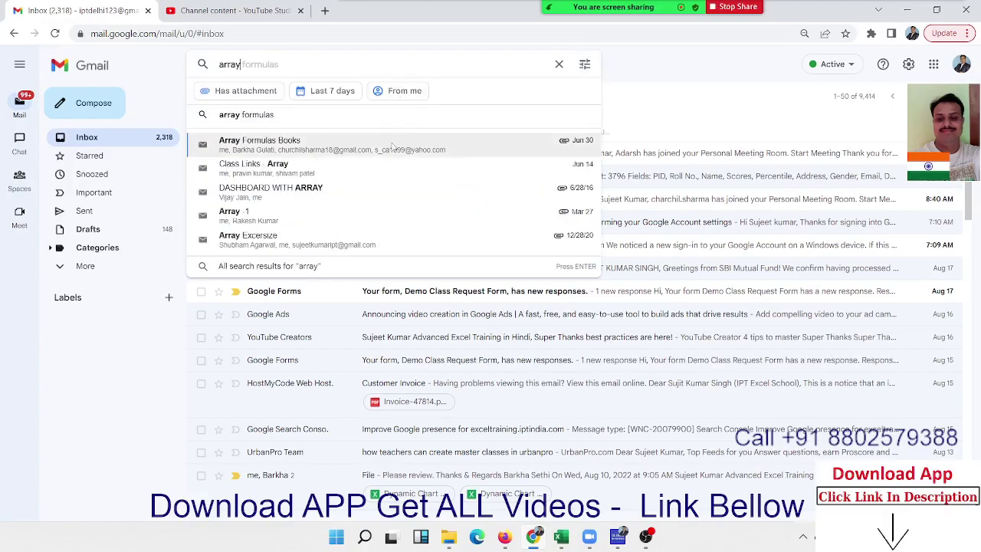
pyautogui.click(393, 145)
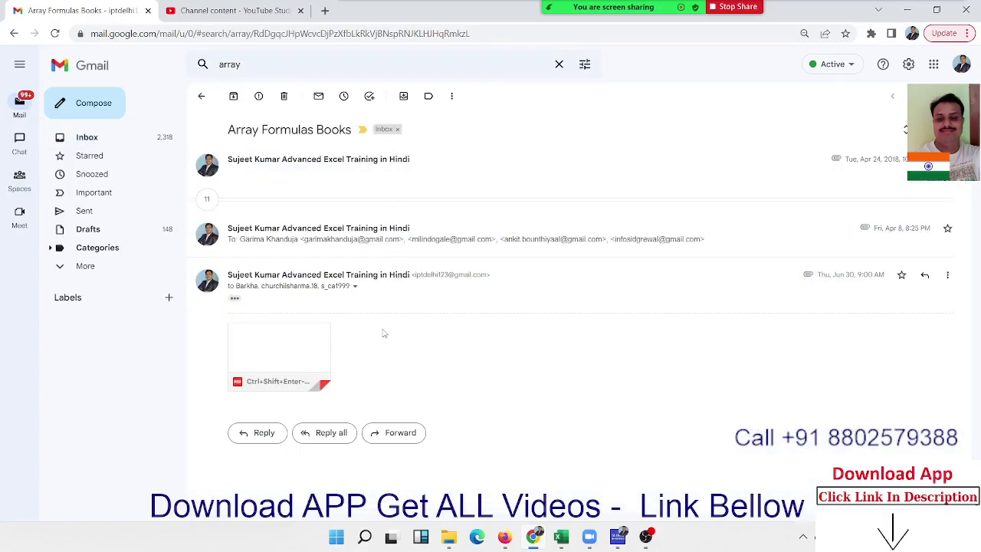
# - Open the Ctrl+Shift+Enter-1.pdf attachment and page through Chapters 1 and 2
pyautogui.click(274, 359)
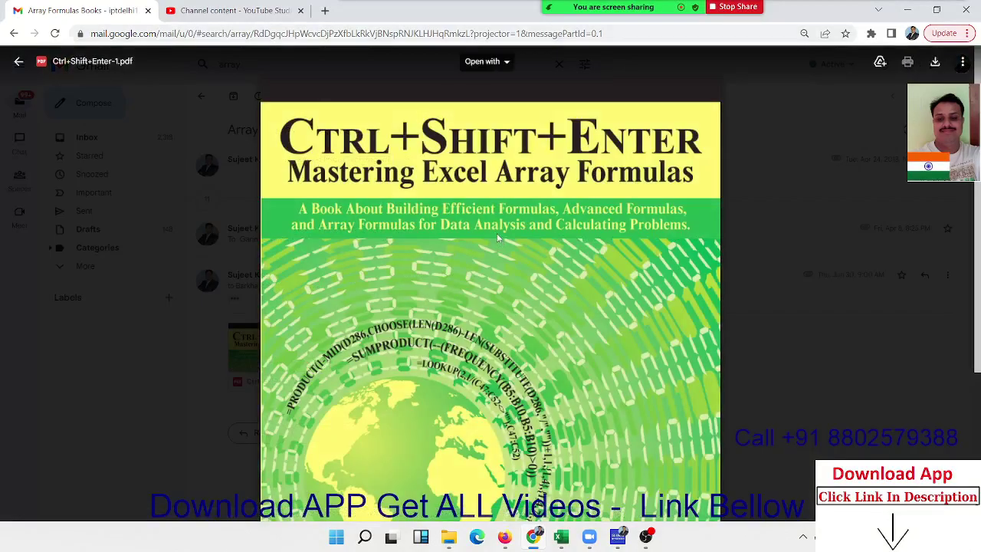
pyautogui.scroll(-10, 486, 156)
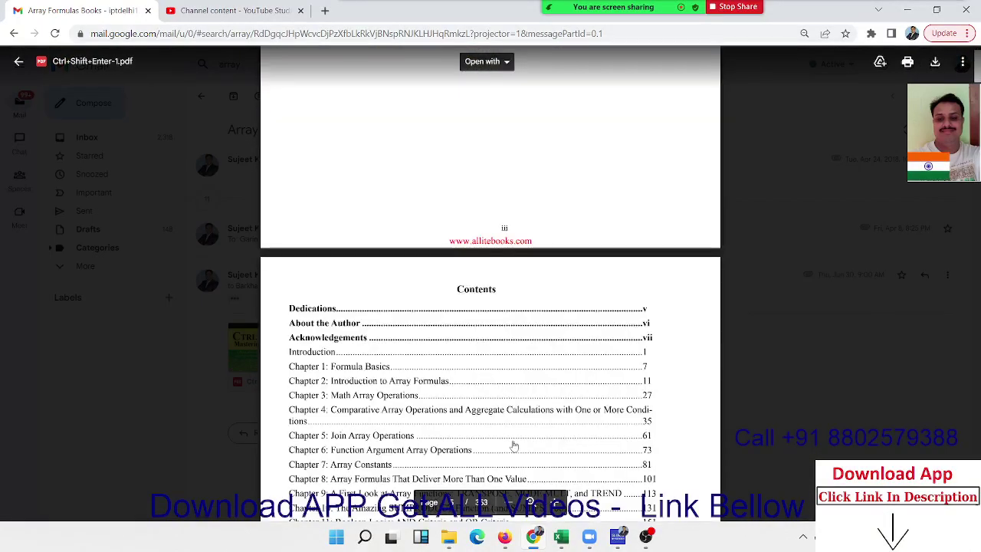
pyautogui.scroll(-4, 463, 418)
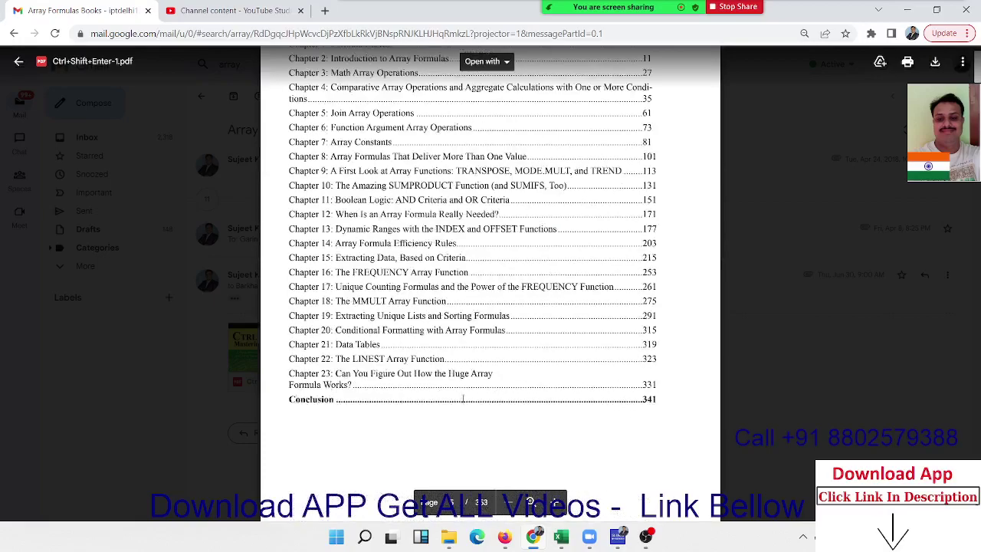
pyautogui.scroll(-4, 464, 414)
pyautogui.scroll(-4, 465, 398)
pyautogui.scroll(-3, 464, 388)
pyautogui.scroll(-5, 464, 388)
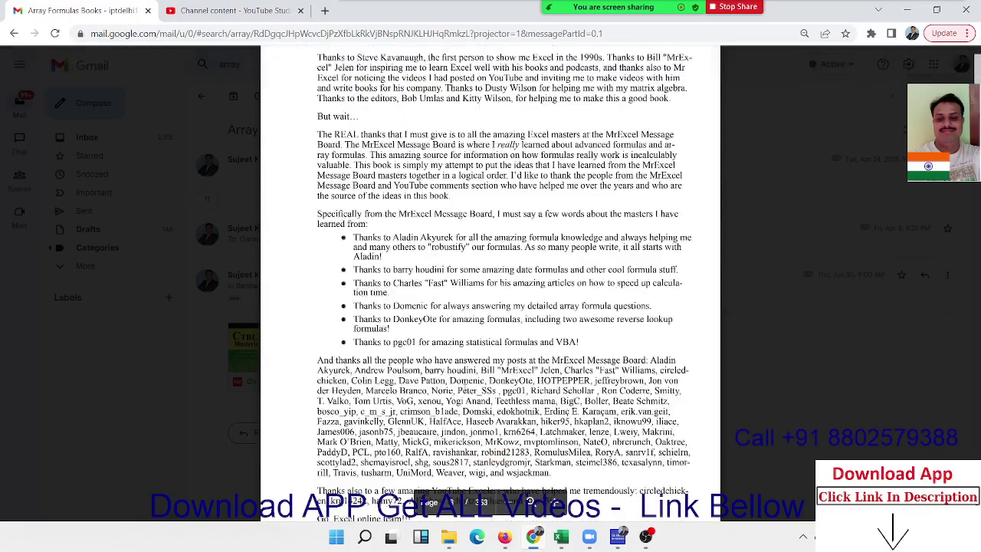
pyautogui.scroll(-5, 464, 388)
pyautogui.scroll(-5, 464, 387)
pyautogui.scroll(-5, 464, 388)
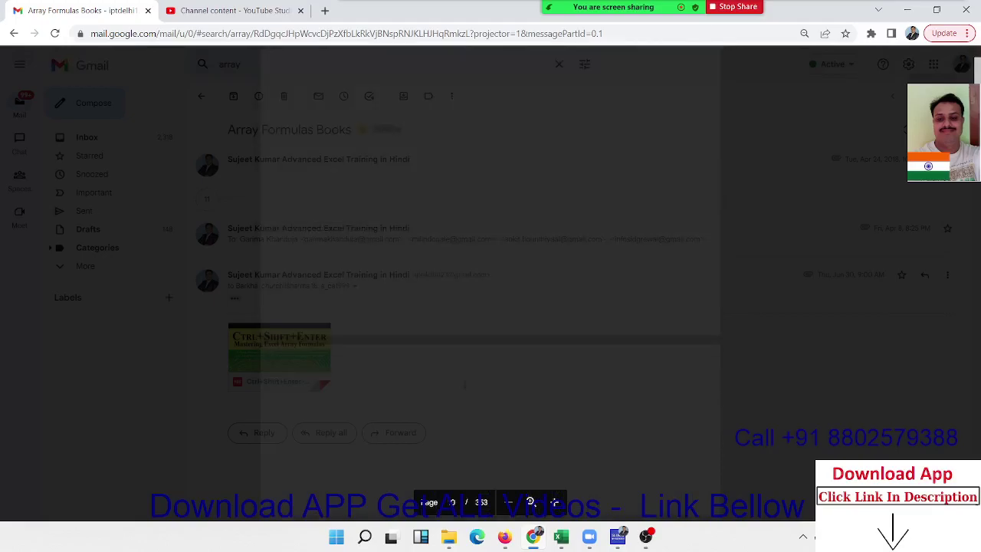
pyautogui.scroll(-5, 464, 383)
pyautogui.scroll(-5, 465, 380)
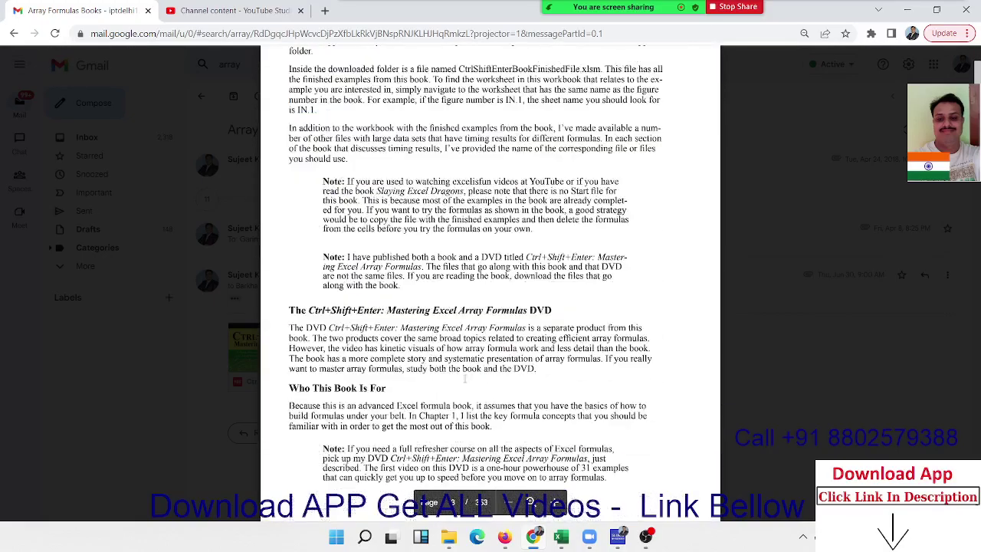
pyautogui.scroll(-5, 464, 377)
pyautogui.scroll(-5, 464, 377)
pyautogui.scroll(-1, 464, 378)
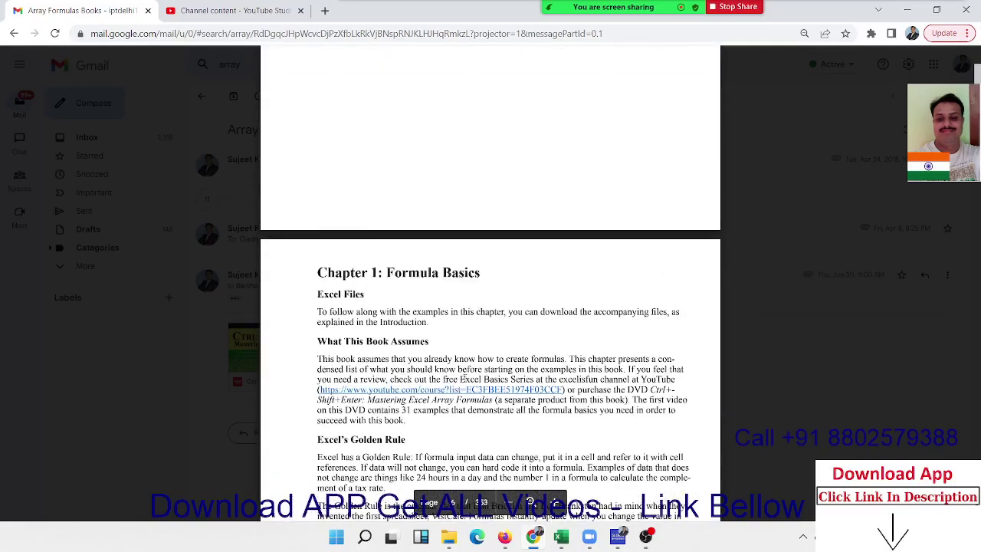
pyautogui.scroll(-2, 460, 378)
pyautogui.scroll(-5, 460, 378)
pyautogui.scroll(-3, 383, 352)
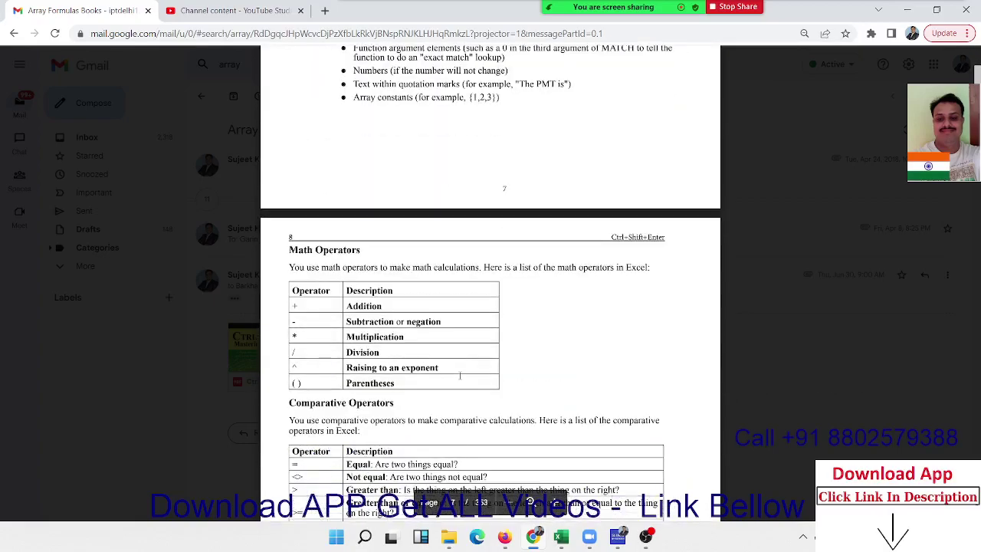
pyautogui.scroll(-5, 315, 325)
pyautogui.scroll(-3, 316, 325)
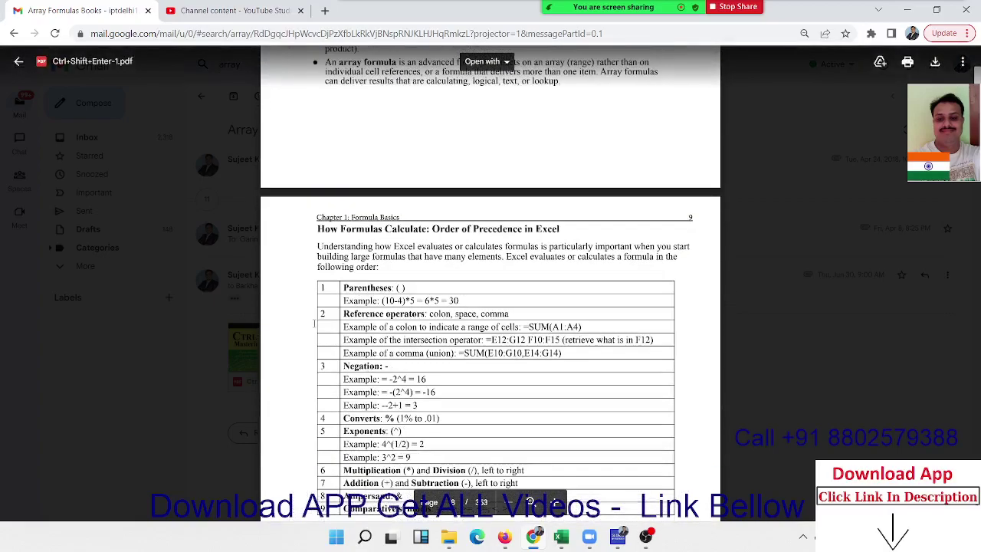
pyautogui.scroll(-3, 315, 323)
pyautogui.scroll(3, 315, 323)
pyautogui.scroll(3, 314, 323)
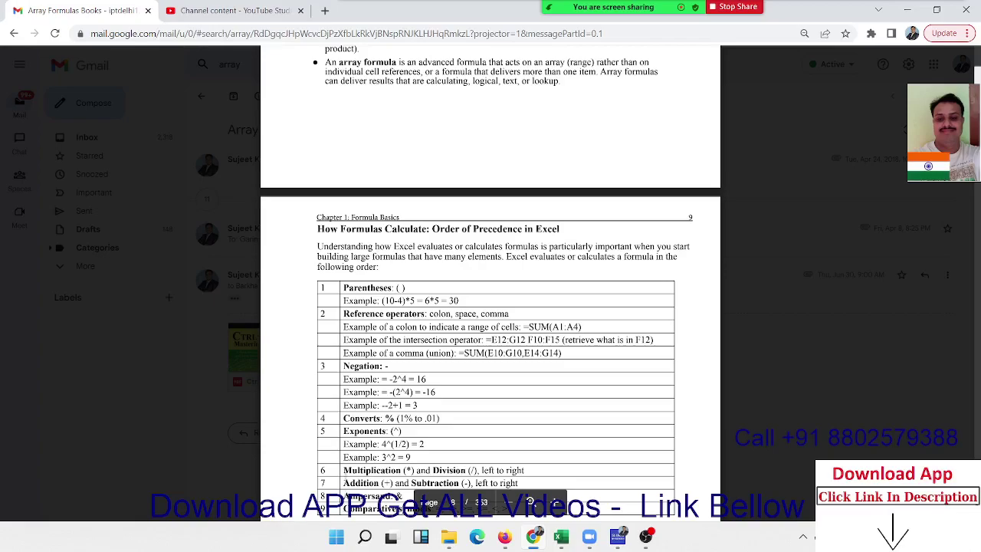
pyautogui.scroll(-3, 345, 473)
pyautogui.scroll(-3, 345, 472)
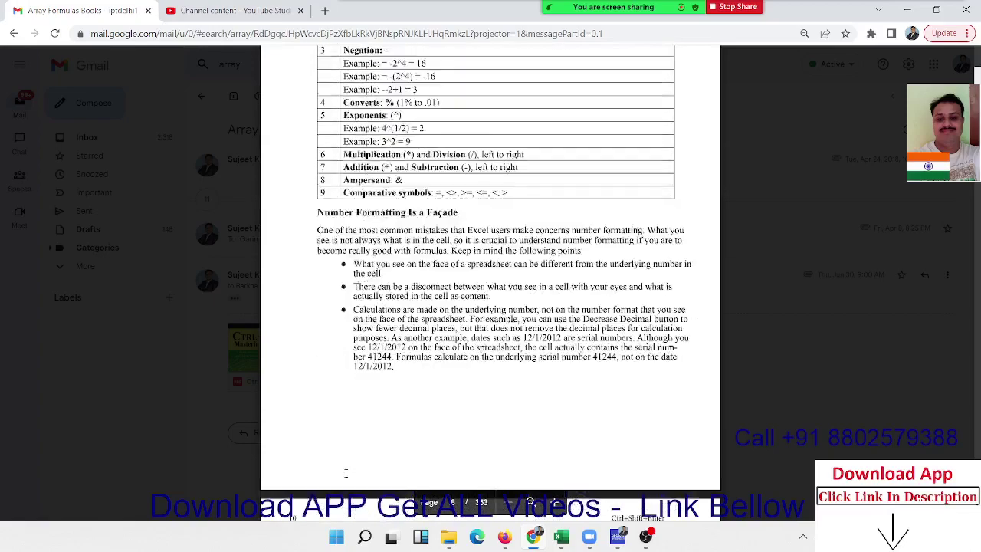
pyautogui.scroll(-3, 345, 472)
pyautogui.scroll(-3, 346, 472)
pyautogui.scroll(-5, 345, 473)
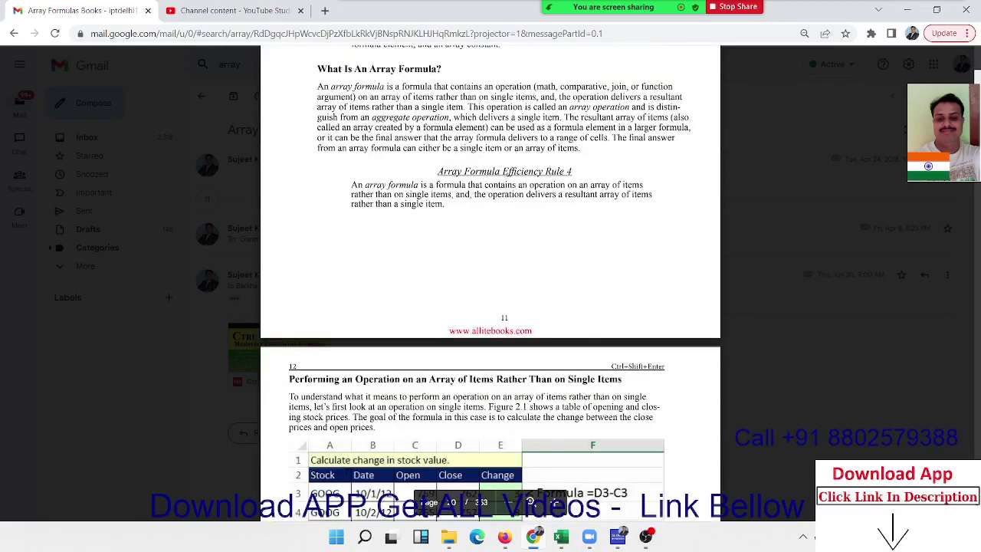
pyautogui.scroll(-5, 345, 473)
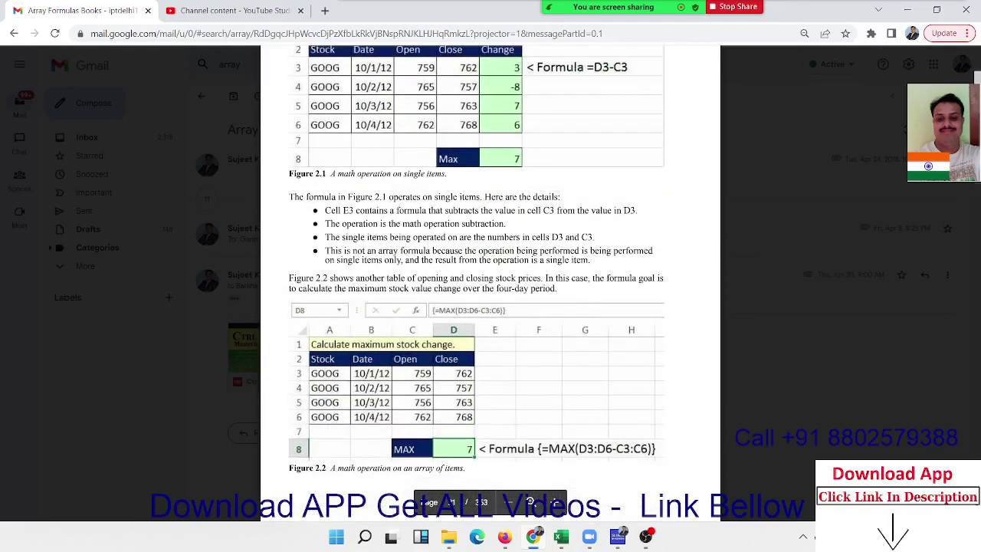
pyautogui.scroll(-3, 501, 401)
pyautogui.scroll(-2, 500, 401)
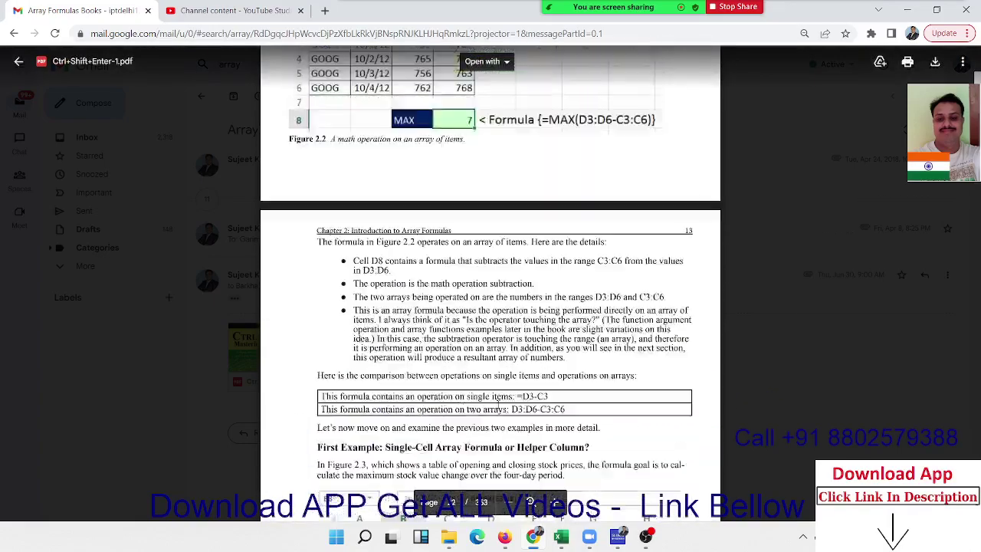
pyautogui.scroll(-5, 499, 402)
pyautogui.scroll(-4, 498, 403)
pyautogui.scroll(-5, 498, 403)
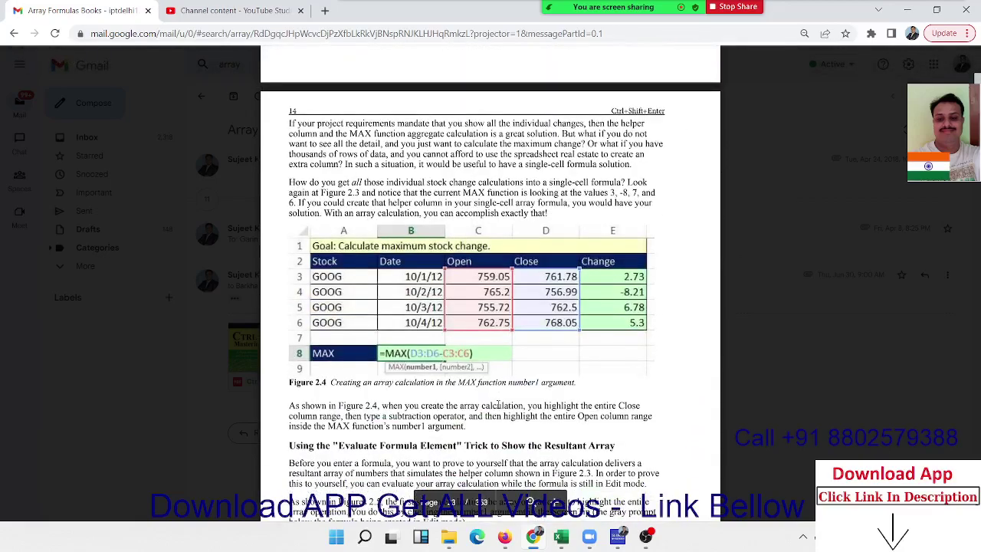
pyautogui.scroll(-5, 498, 404)
pyautogui.scroll(-5, 494, 403)
pyautogui.scroll(-5, 487, 401)
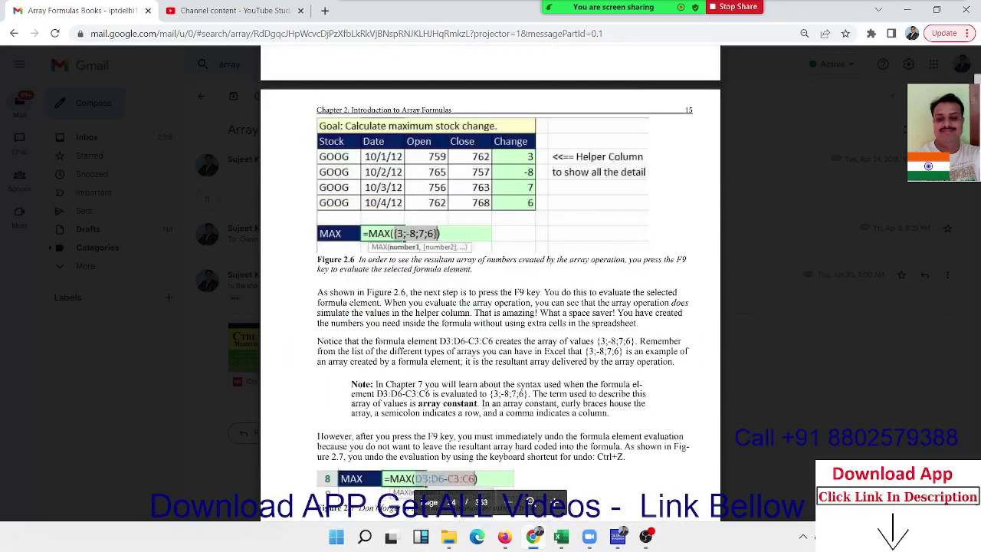
pyautogui.scroll(-1, 483, 400)
pyautogui.scroll(-5, 483, 400)
# - Close the PDF preview, start a forward, and add the first recipient from suggestions
pyautogui.press('Escape')
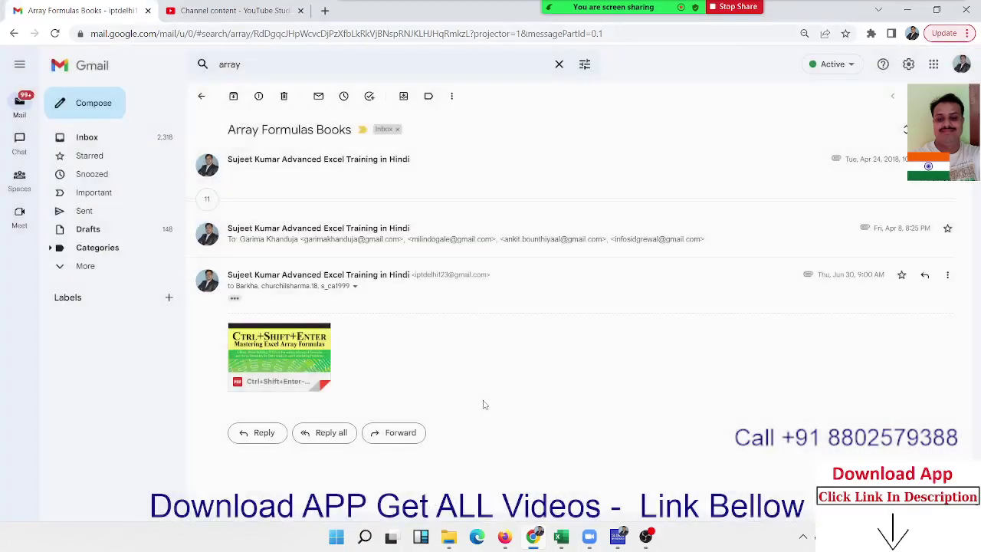
pyautogui.click(379, 432)
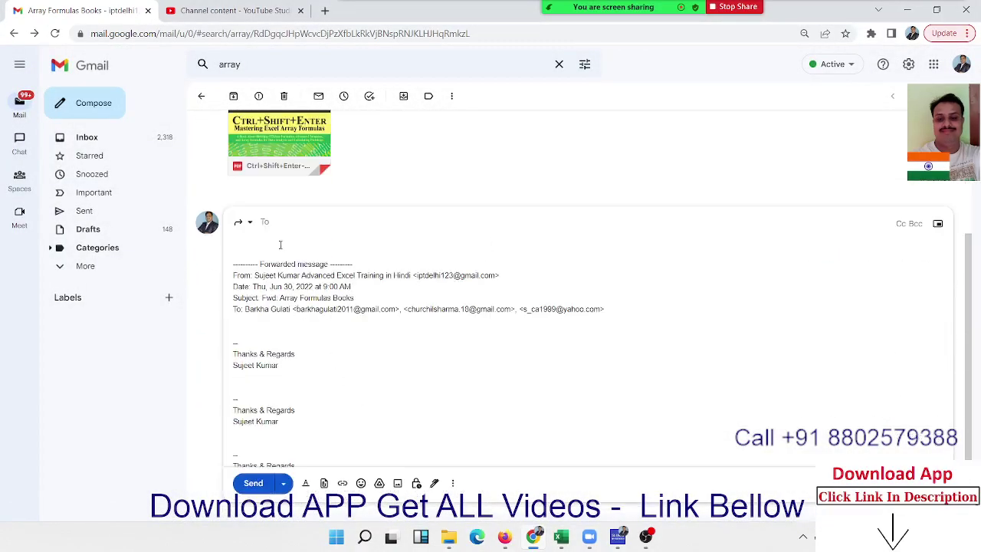
pyautogui.write('r')
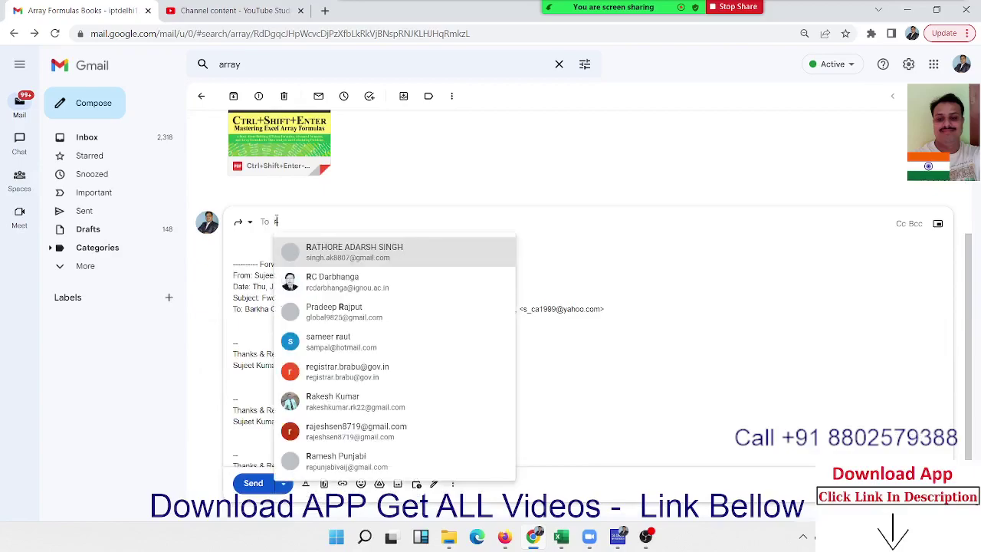
pyautogui.press('BackSpace')
pyautogui.write('p')
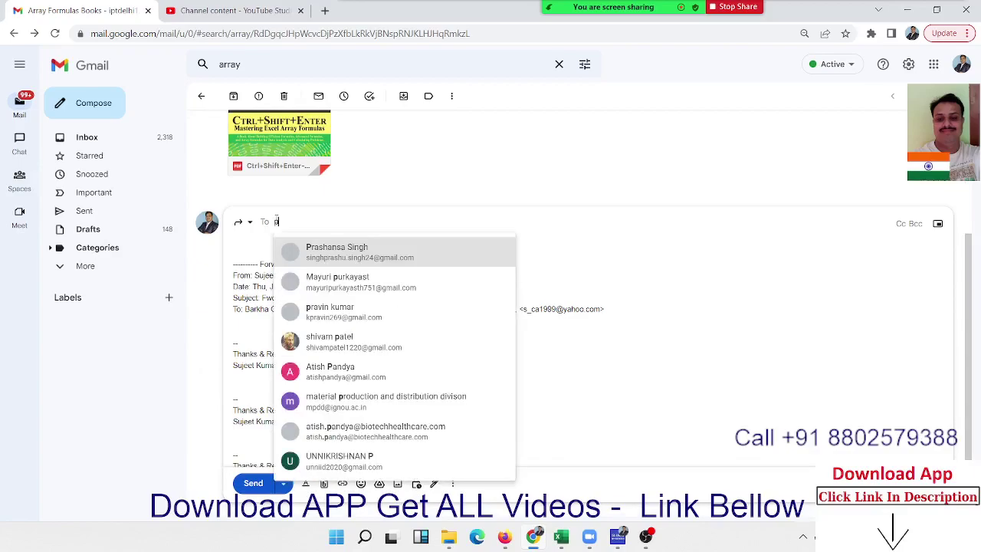
pyautogui.click(361, 250)
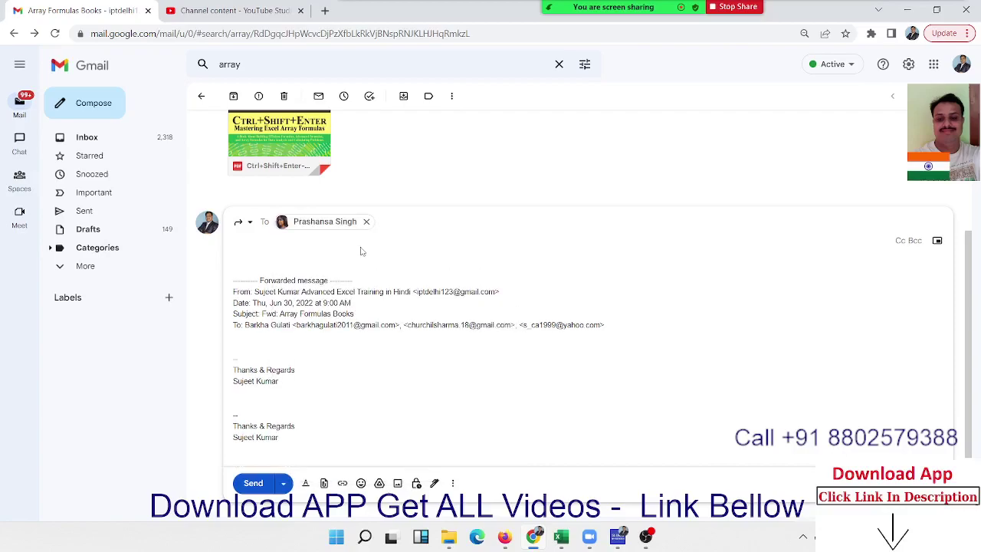
# - Add two more suggested recipients, send the forward, and return to Excel
pyautogui.write('su')
pyautogui.click(439, 250)
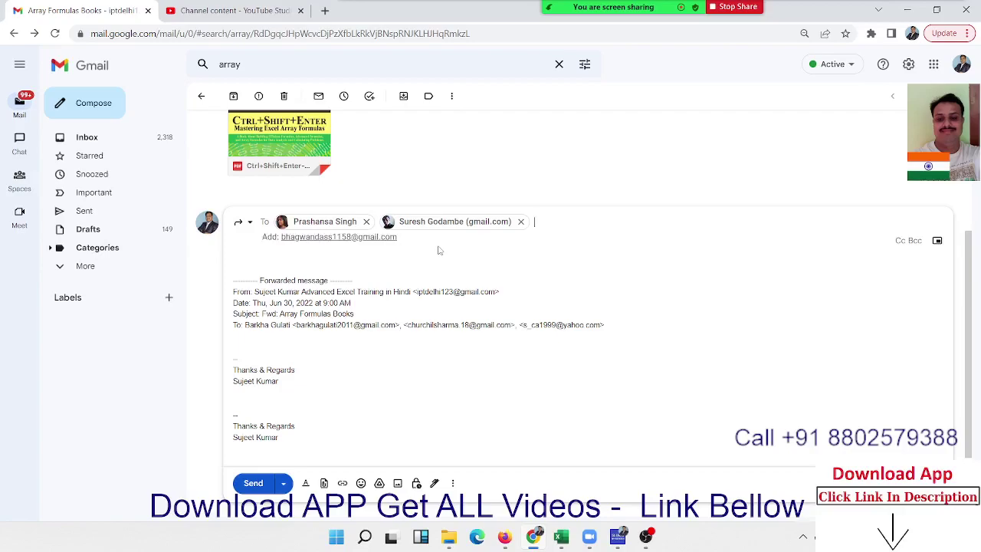
pyautogui.click(376, 239)
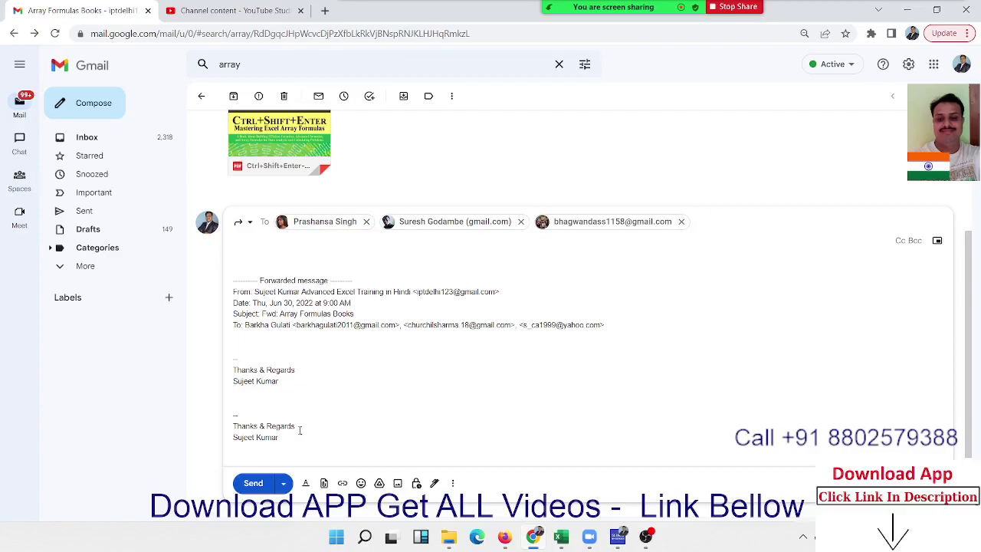
pyautogui.click(265, 488)
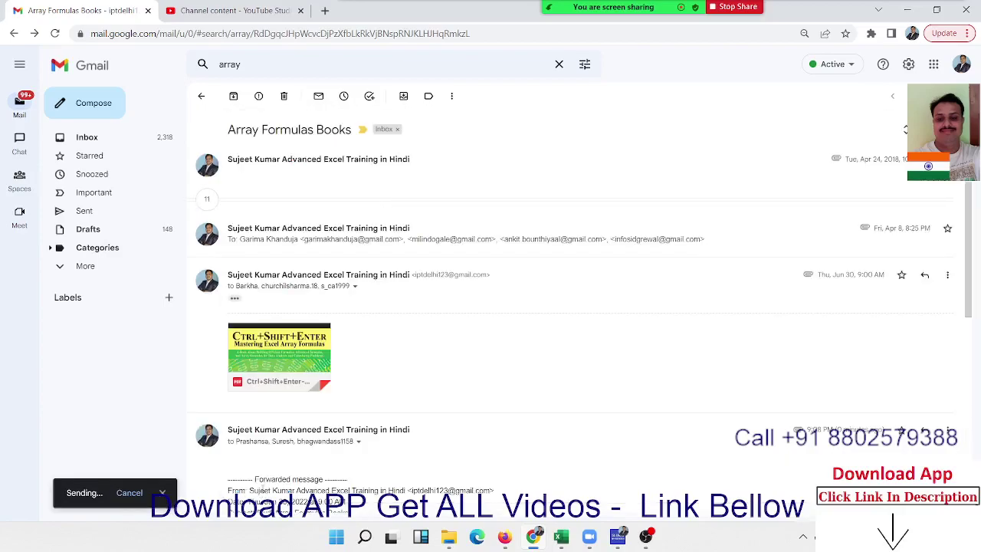
pyautogui.hotkey('alt', 'Tab')
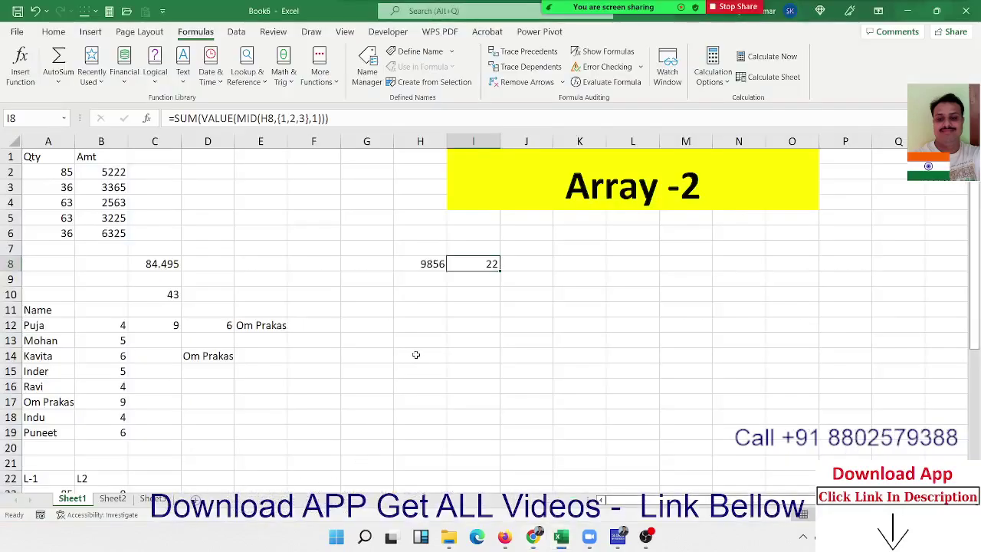
# - Change I8's array constant to {1,2,3,4} so the digit sum of 9856 reads 28
pyautogui.doubleClick(466, 266)
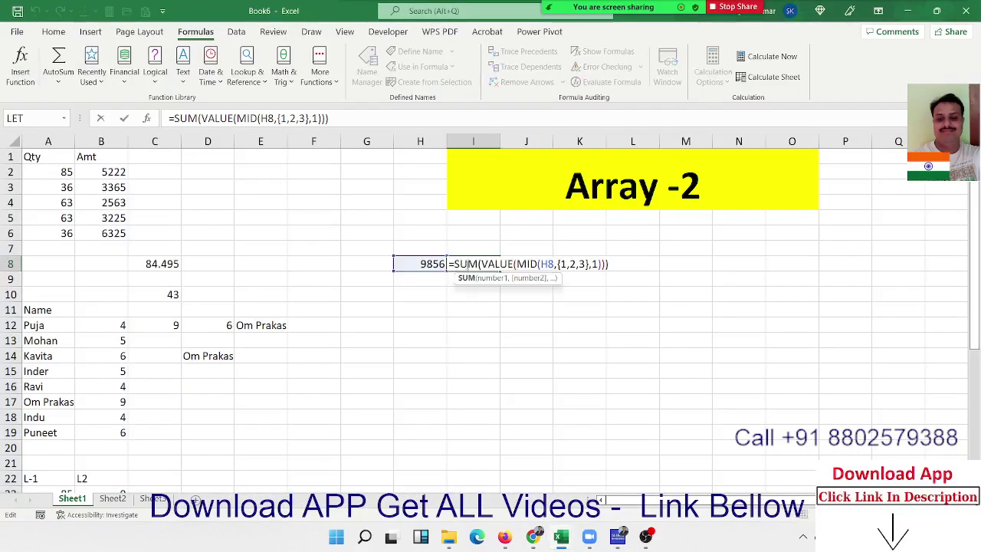
pyautogui.click(585, 263)
pyautogui.write(',')
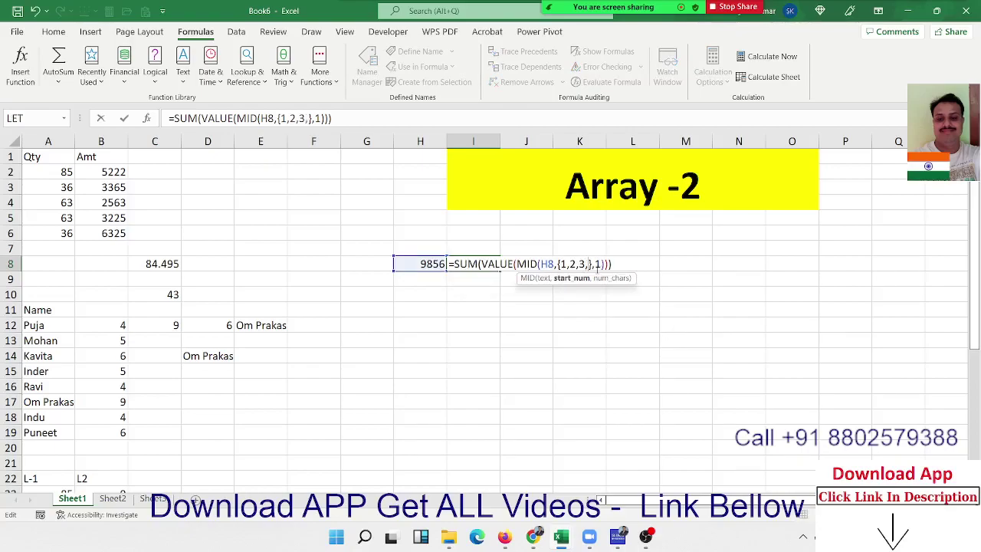
pyautogui.write('4')
pyautogui.hotkey('ctrl', 'Return')
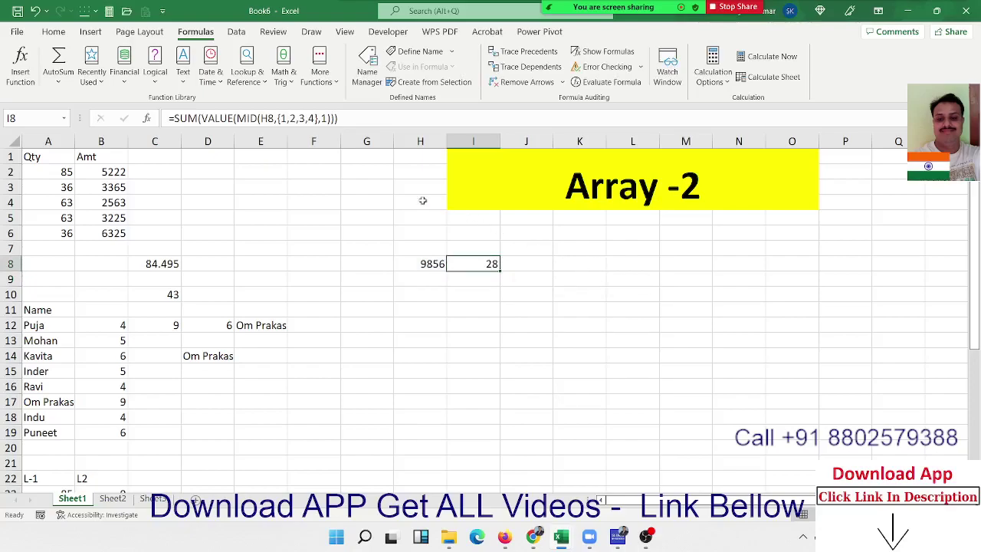
pyautogui.moveTo(322, 118); pyautogui.dragTo(276, 118)
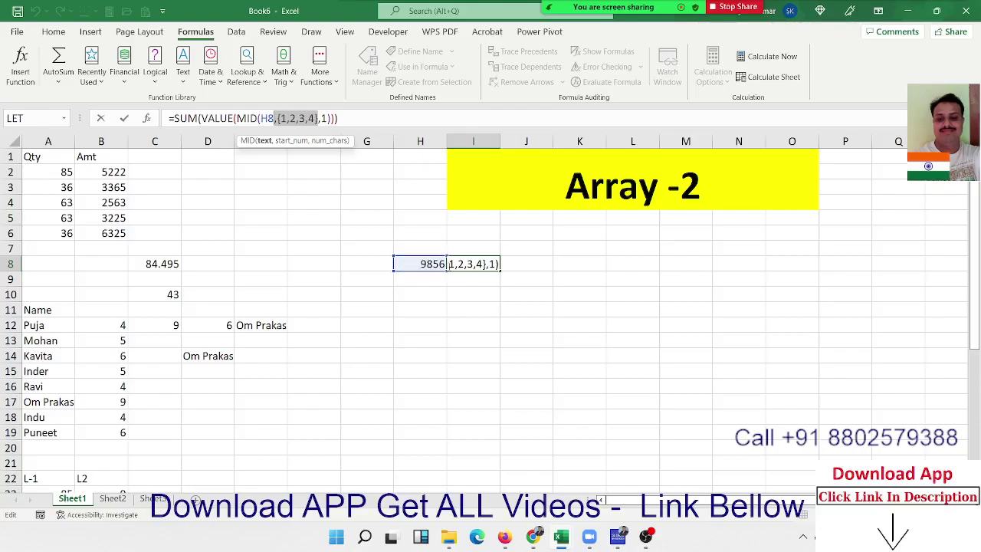
pyautogui.press('Return')
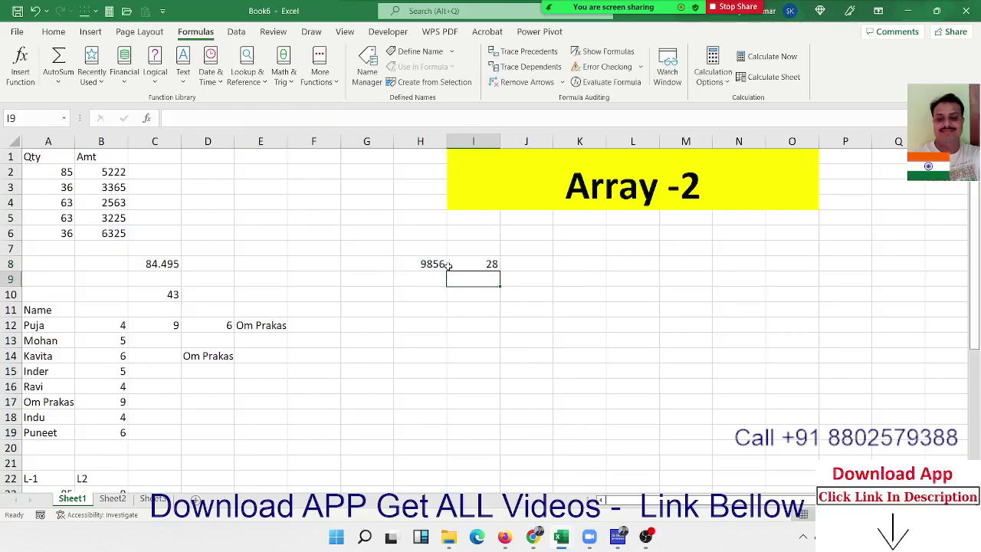